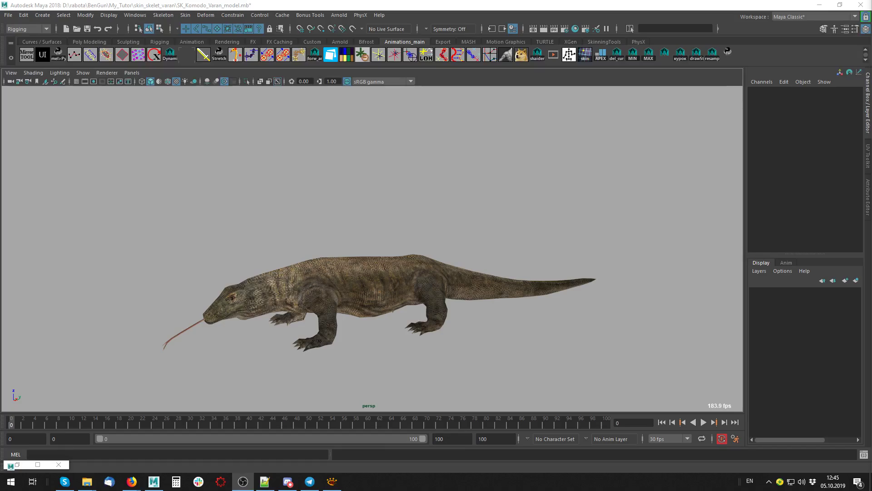
- Orbit around the Komodo dragon to inspect it from several angles
{"action": "mouse_move", "coordinate": [433, 283]}
{"action": "left_mouse_down", "text": "alt"}
{"action": "mouse_move", "coordinate": [477, 193]}
{"action": "mouse_move", "coordinate": [439, 310]}
{"action": "mouse_move", "coordinate": [471, 306]}
{"action": "left_mouse_up", "text": "alt"}
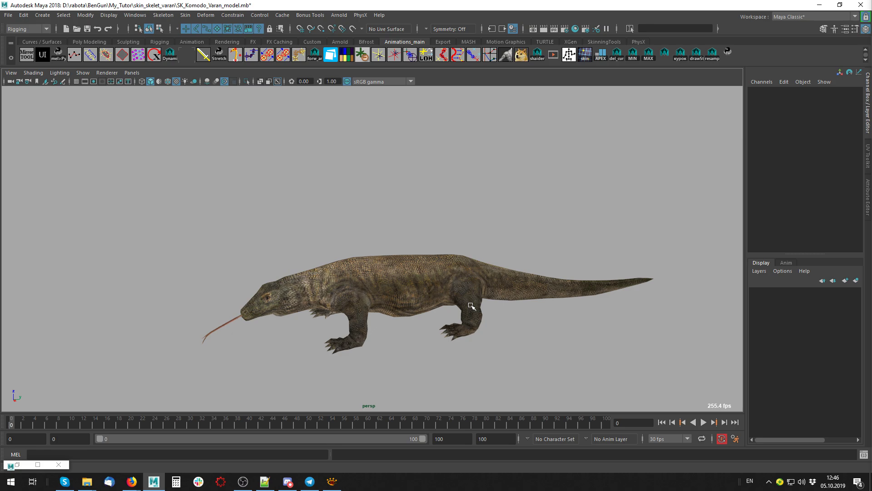
{"action": "mouse_move", "coordinate": [430, 281]}
{"action": "left_mouse_down", "text": "alt"}
{"action": "mouse_move", "coordinate": [421, 246]}
{"action": "mouse_move", "coordinate": [542, 309]}
{"action": "mouse_move", "coordinate": [475, 282]}
{"action": "mouse_move", "coordinate": [454, 313]}
{"action": "mouse_move", "coordinate": [453, 298]}
{"action": "mouse_move", "coordinate": [466, 296]}
{"action": "mouse_move", "coordinate": [434, 228]}
{"action": "mouse_move", "coordinate": [483, 306]}
{"action": "mouse_move", "coordinate": [459, 338]}
{"action": "mouse_move", "coordinate": [389, 317]}
{"action": "mouse_move", "coordinate": [409, 282]}
{"action": "mouse_move", "coordinate": [432, 266]}
{"action": "mouse_move", "coordinate": [477, 310]}
{"action": "mouse_move", "coordinate": [411, 320]}
{"action": "mouse_move", "coordinate": [436, 323]}
{"action": "left_mouse_up", "text": "alt"}
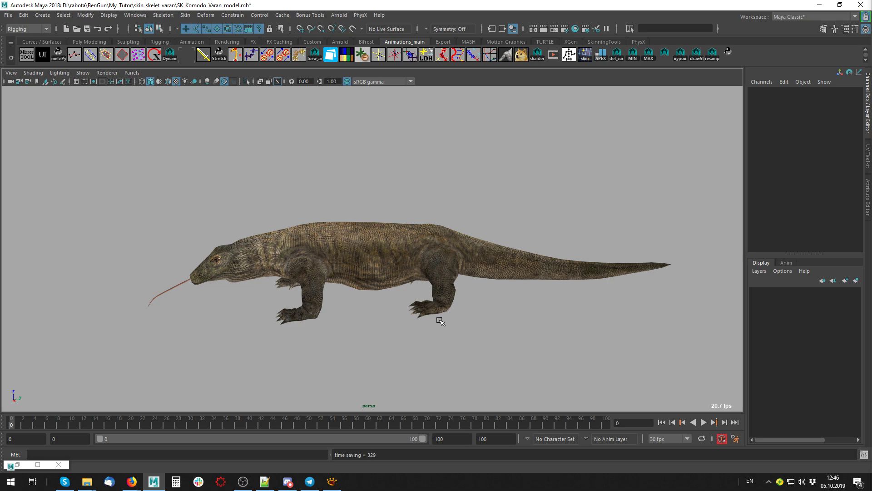
{"action": "mouse_move", "coordinate": [502, 302]}
{"action": "left_mouse_down", "text": "alt"}
{"action": "mouse_move", "coordinate": [500, 311]}
{"action": "mouse_move", "coordinate": [595, 347]}
{"action": "mouse_move", "coordinate": [485, 268]}
{"action": "mouse_move", "coordinate": [410, 301]}
{"action": "mouse_move", "coordinate": [473, 253]}
{"action": "mouse_move", "coordinate": [508, 280]}
{"action": "left_mouse_up", "text": "alt"}
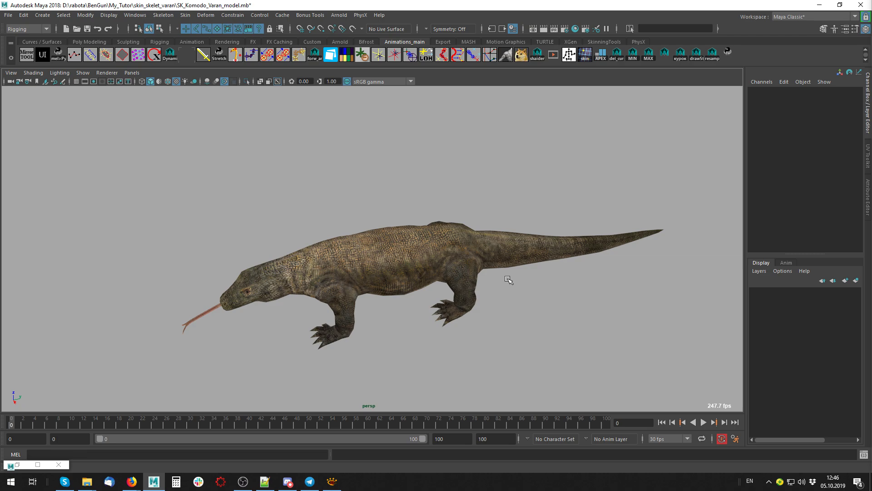
{"action": "mouse_move", "coordinate": [518, 268]}
{"action": "left_mouse_down", "text": "alt"}
{"action": "mouse_move", "coordinate": [552, 302]}
{"action": "mouse_move", "coordinate": [510, 296]}
{"action": "left_mouse_up", "text": "alt"}
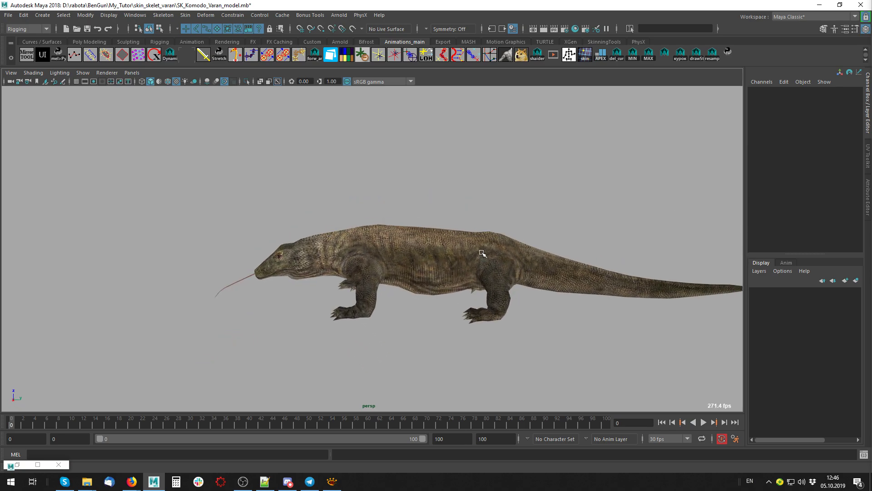
{"action": "mouse_move", "coordinate": [474, 217]}
{"action": "left_mouse_down", "text": "alt"}
{"action": "mouse_move", "coordinate": [549, 270]}
{"action": "mouse_move", "coordinate": [427, 274]}
{"action": "left_mouse_up", "text": "alt"}
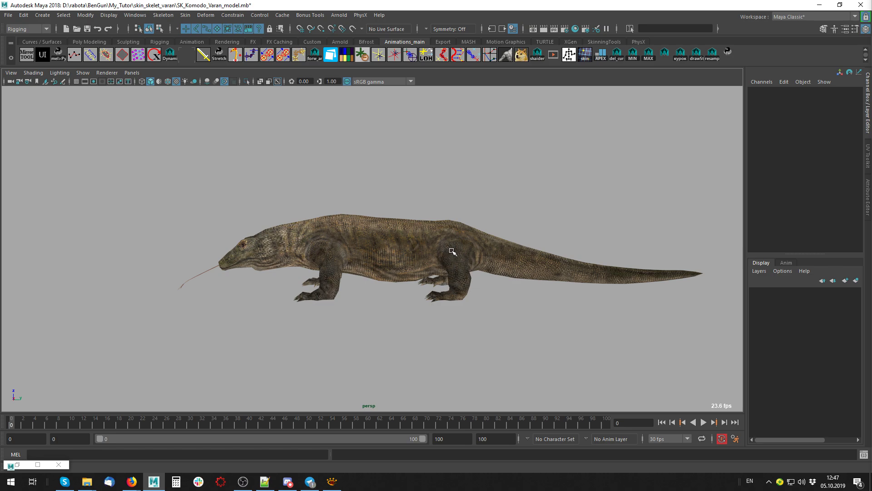
{"action": "left_click_drag", "start_coordinate": [436, 253], "coordinate": [509, 268], "text": "alt"}
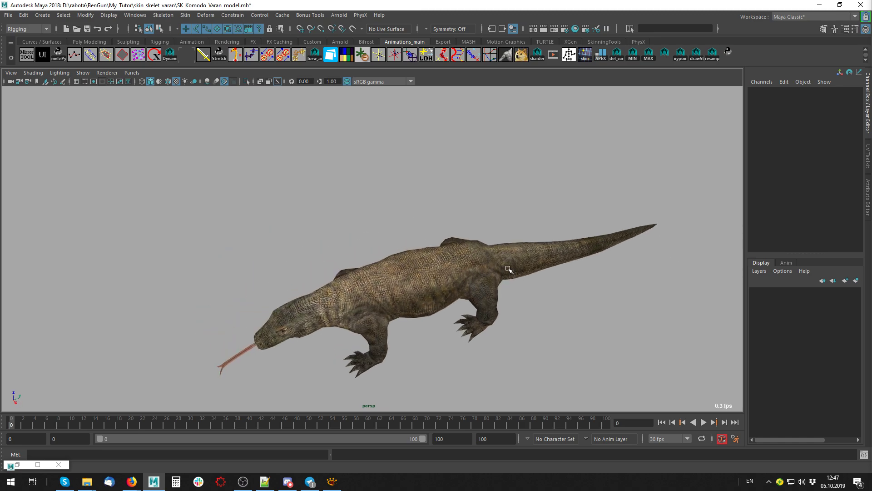
{"action": "right_click_drag", "start_coordinate": [567, 277], "coordinate": [379, 262], "text": "alt"}
{"action": "left_click_drag", "start_coordinate": [504, 314], "coordinate": [531, 322], "text": "alt"}
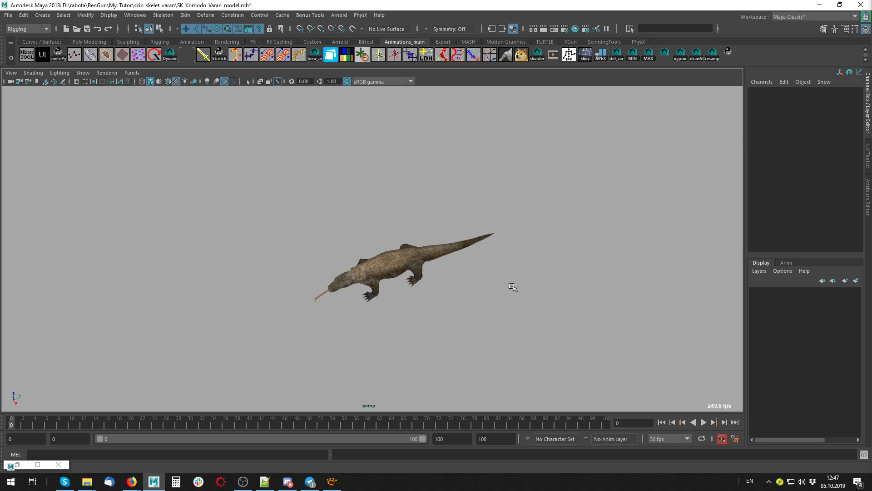
{"action": "mouse_move", "coordinate": [505, 288]}
{"action": "left_mouse_down", "text": "alt"}
{"action": "mouse_move", "coordinate": [354, 274]}
{"action": "mouse_move", "coordinate": [528, 296]}
{"action": "left_mouse_up", "text": "alt"}
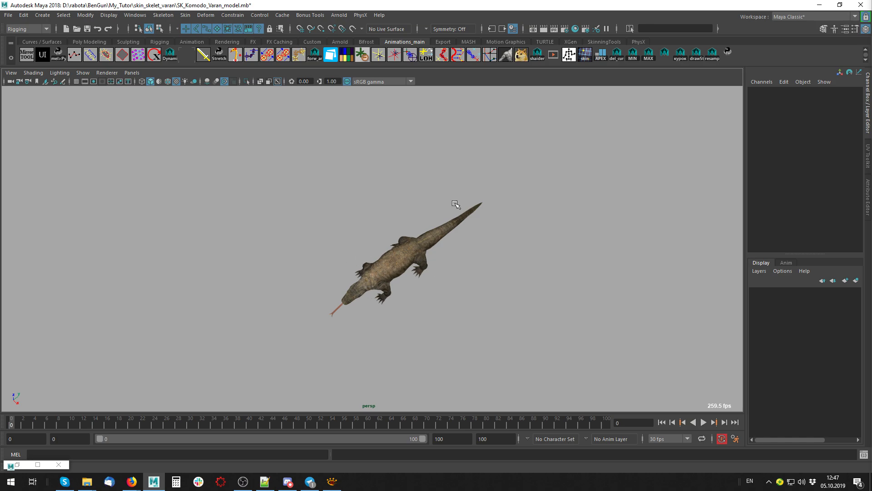
{"action": "left_click_drag", "start_coordinate": [471, 318], "coordinate": [444, 302], "text": "alt"}
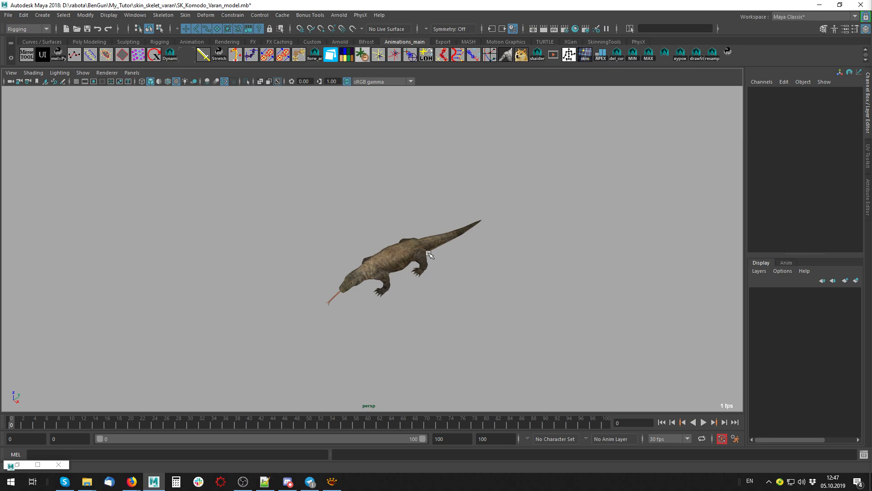
{"action": "mouse_move", "coordinate": [498, 306]}
{"action": "left_mouse_down", "text": "alt"}
{"action": "mouse_move", "coordinate": [432, 286]}
{"action": "mouse_move", "coordinate": [404, 248]}
{"action": "left_mouse_up", "text": "alt"}
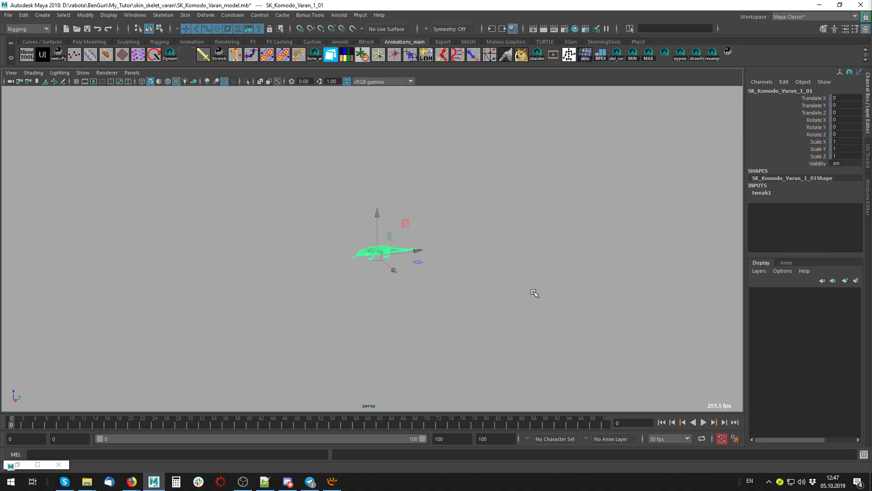
- Pick the translate, rotate and scale channels and adjust them from the Channel Box menu
{"action": "left_click_drag", "start_coordinate": [837, 157], "coordinate": [813, 98]}
{"action": "right_click", "coordinate": [813, 98]}
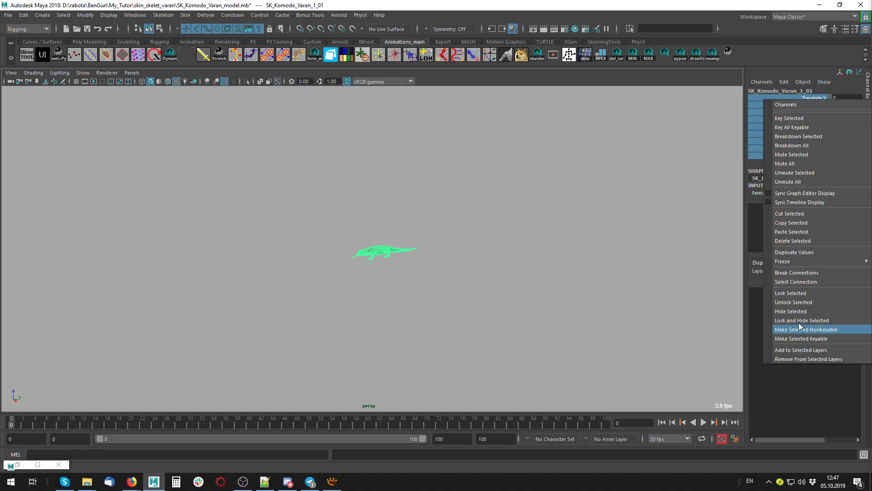
{"action": "left_click", "coordinate": [769, 304]}
{"action": "scroll", "coordinate": [589, 243], "scroll_direction": "up", "scroll_amount": 3}
{"action": "scroll", "coordinate": [634, 257], "scroll_direction": "up", "scroll_amount": 3}
{"action": "left_click", "coordinate": [635, 258]}
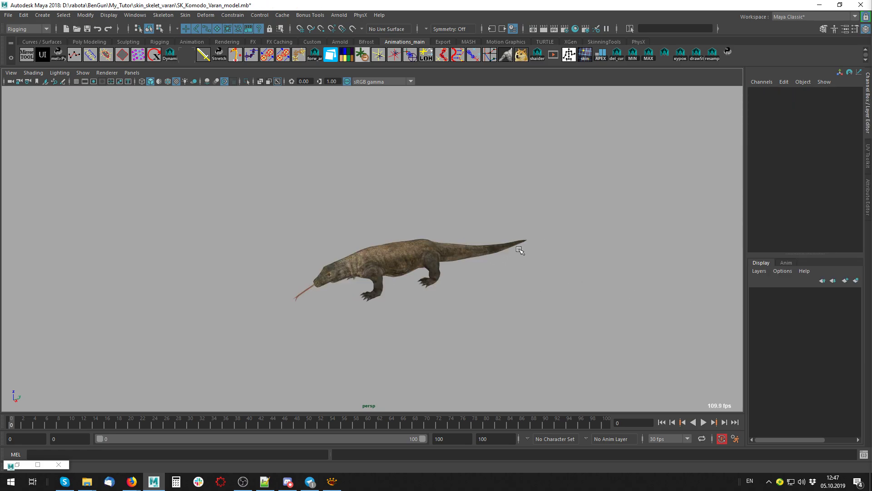
- Orbit around the lizard with X-ray briefly toggled on, then back to opaque
{"action": "mouse_move", "coordinate": [635, 258]}
{"action": "left_mouse_down", "text": "alt"}
{"action": "mouse_move", "coordinate": [414, 282]}
{"action": "mouse_move", "coordinate": [469, 256]}
{"action": "mouse_move", "coordinate": [408, 274]}
{"action": "mouse_move", "coordinate": [408, 302]}
{"action": "left_mouse_up", "text": "alt"}
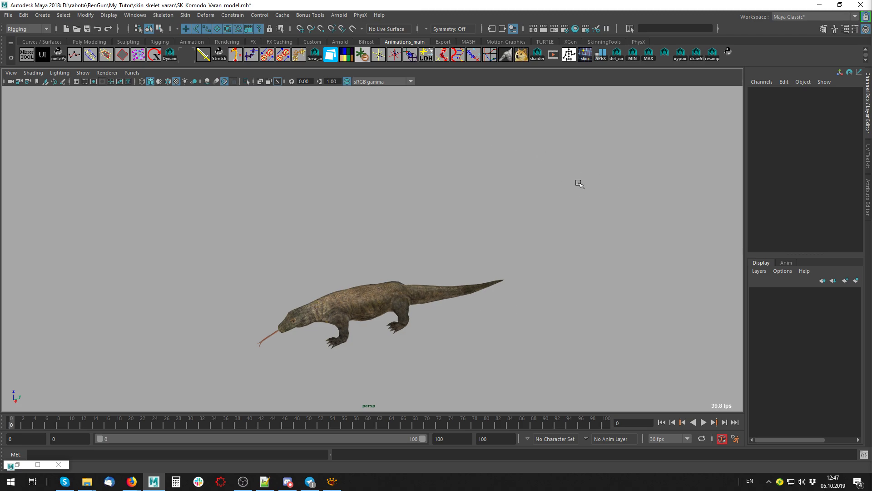
{"action": "scroll", "coordinate": [459, 242], "scroll_direction": "up", "scroll_amount": 3}
{"action": "mouse_move", "coordinate": [460, 241]}
{"action": "left_mouse_down", "text": "alt"}
{"action": "mouse_move", "coordinate": [447, 271]}
{"action": "mouse_move", "coordinate": [545, 277]}
{"action": "left_mouse_up", "text": "alt"}
{"action": "left_click", "coordinate": [377, 245]}
{"action": "mouse_move", "coordinate": [378, 288]}
{"action": "left_mouse_down", "text": "alt"}
{"action": "mouse_move", "coordinate": [551, 350]}
{"action": "mouse_move", "coordinate": [469, 325]}
{"action": "mouse_move", "coordinate": [370, 240]}
{"action": "mouse_move", "coordinate": [364, 262]}
{"action": "mouse_move", "coordinate": [552, 315]}
{"action": "mouse_move", "coordinate": [516, 296]}
{"action": "mouse_move", "coordinate": [409, 312]}
{"action": "mouse_move", "coordinate": [490, 304]}
{"action": "mouse_move", "coordinate": [415, 306]}
{"action": "mouse_move", "coordinate": [399, 266]}
{"action": "mouse_move", "coordinate": [416, 317]}
{"action": "mouse_move", "coordinate": [365, 323]}
{"action": "mouse_move", "coordinate": [407, 268]}
{"action": "left_mouse_up", "text": "alt"}
{"action": "left_click", "coordinate": [551, 350]}
{"action": "key", "text": "alt+x"}
{"action": "left_click", "coordinate": [408, 268]}
{"action": "left_click_drag", "start_coordinate": [372, 345], "coordinate": [398, 355], "text": "alt"}
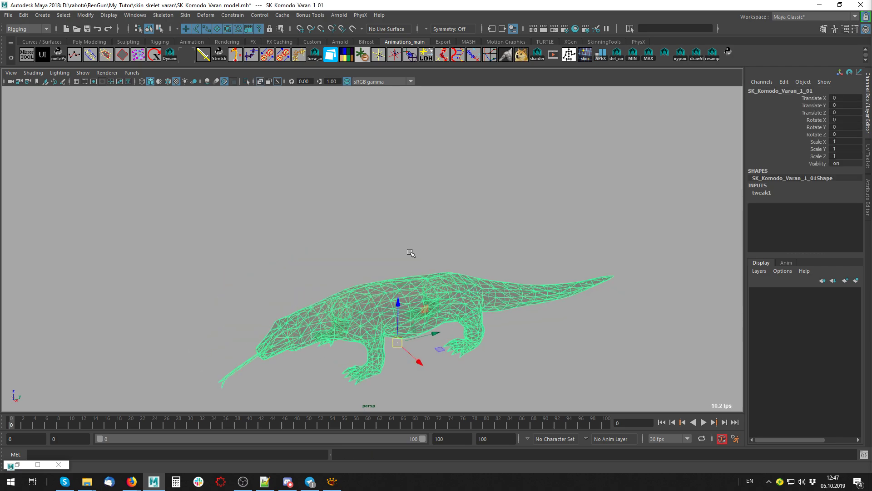
{"action": "left_click", "coordinate": [411, 254]}
{"action": "mouse_move", "coordinate": [411, 254]}
{"action": "left_mouse_down", "text": "alt"}
{"action": "mouse_move", "coordinate": [439, 298]}
{"action": "mouse_move", "coordinate": [377, 339]}
{"action": "mouse_move", "coordinate": [446, 264]}
{"action": "left_mouse_up", "text": "alt"}
{"action": "key", "text": "alt+x"}
- Show the side view with Wireframe on Shaded and open create_skeleton_tools
{"action": "key", "text": "space"}
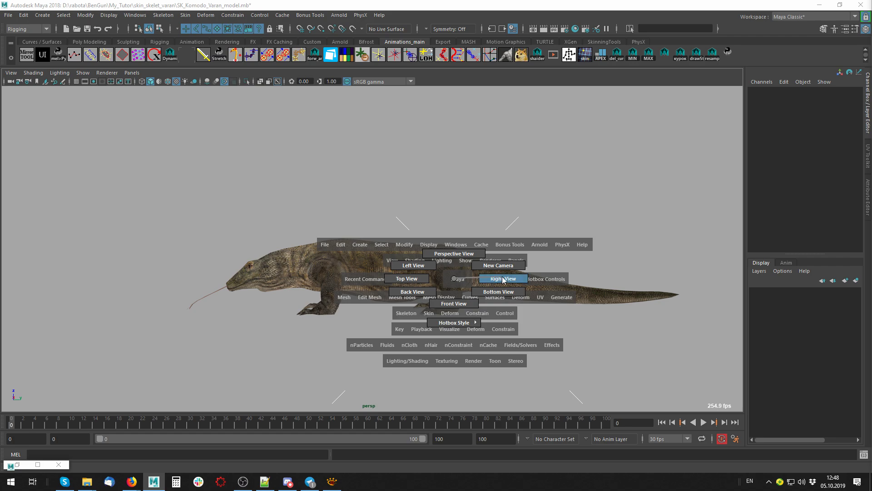
{"action": "left_click_drag", "start_coordinate": [458, 281], "coordinate": [503, 278]}
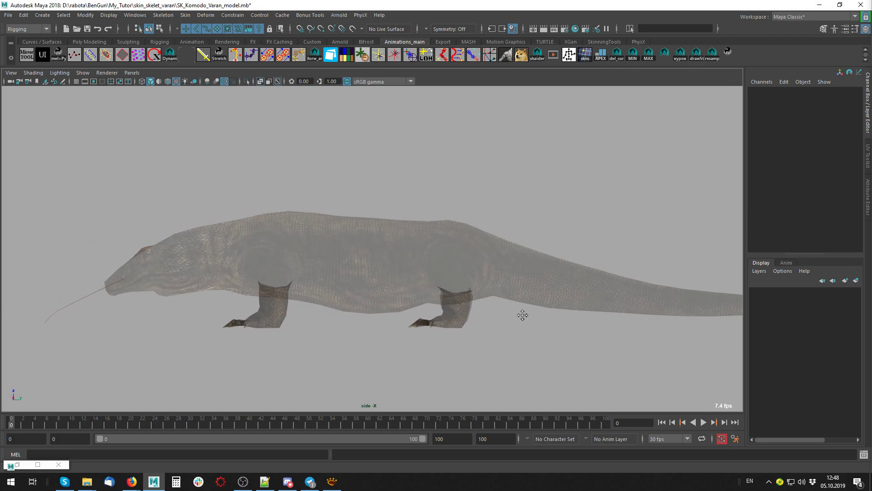
{"action": "left_click", "coordinate": [168, 81]}
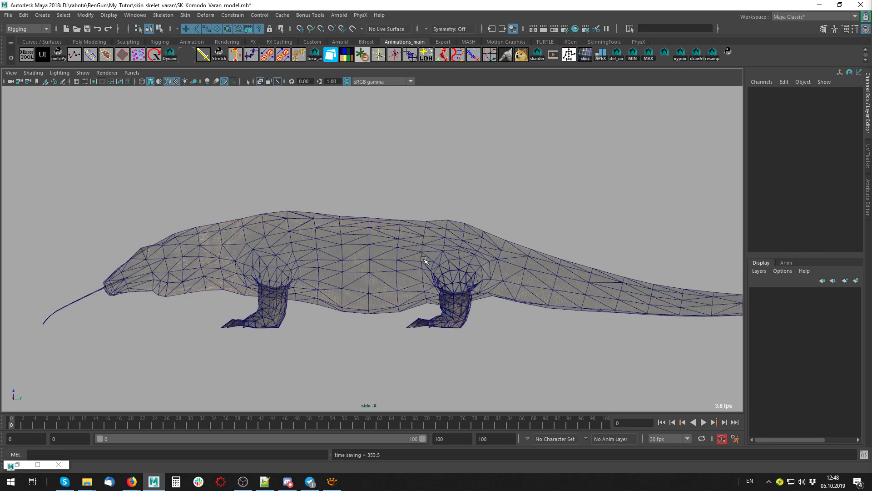
{"action": "middle_click_drag", "start_coordinate": [432, 224], "coordinate": [412, 194], "text": "alt"}
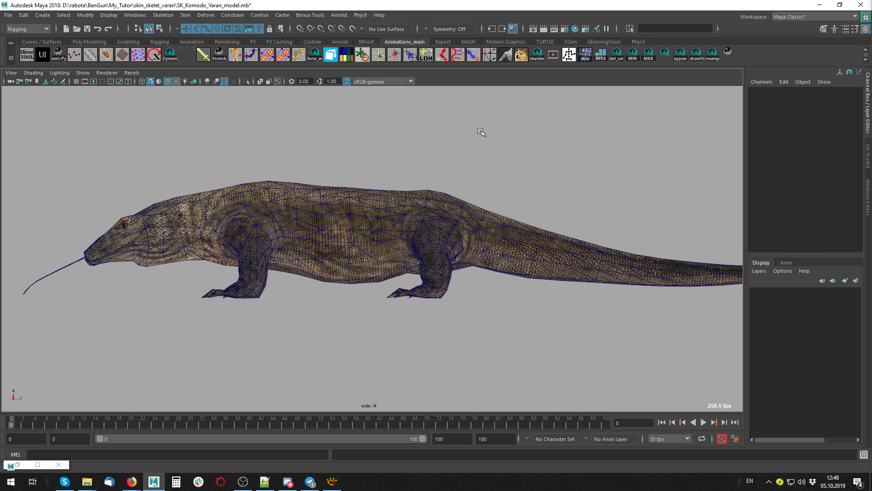
{"action": "left_click", "coordinate": [568, 55]}
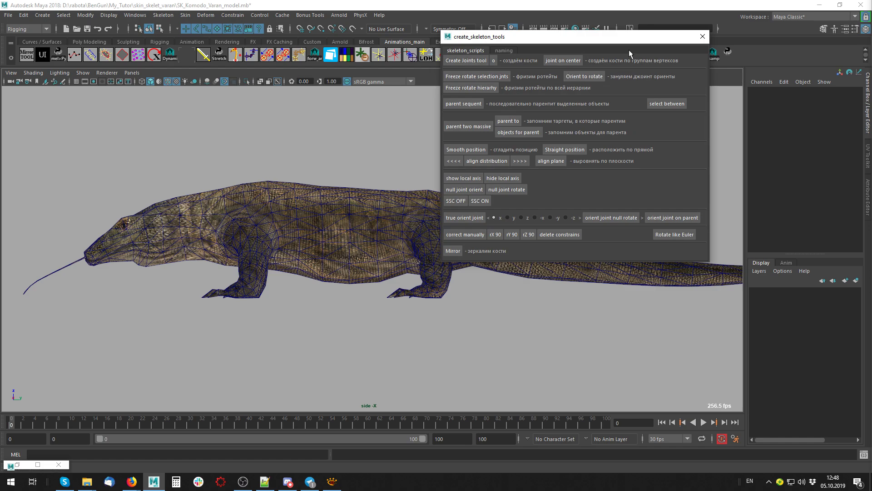
{"action": "left_click_drag", "start_coordinate": [626, 39], "coordinate": [743, 96]}
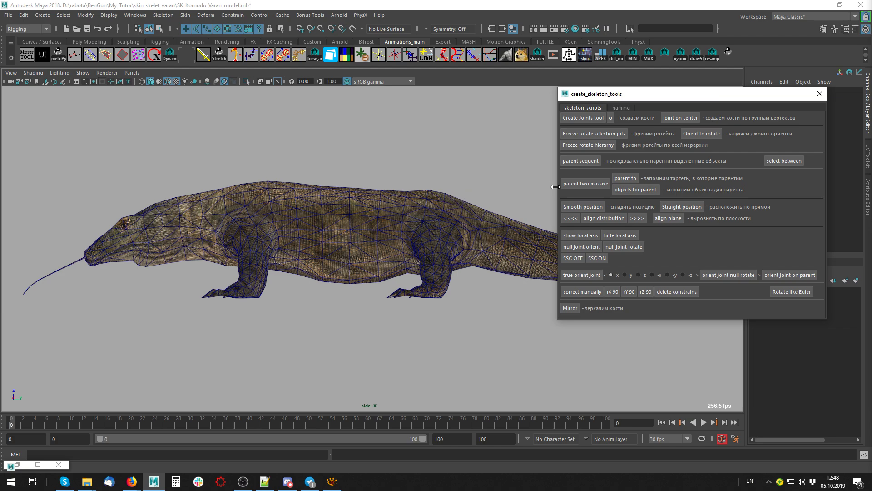
{"action": "left_click_drag", "start_coordinate": [670, 99], "coordinate": [699, 76]}
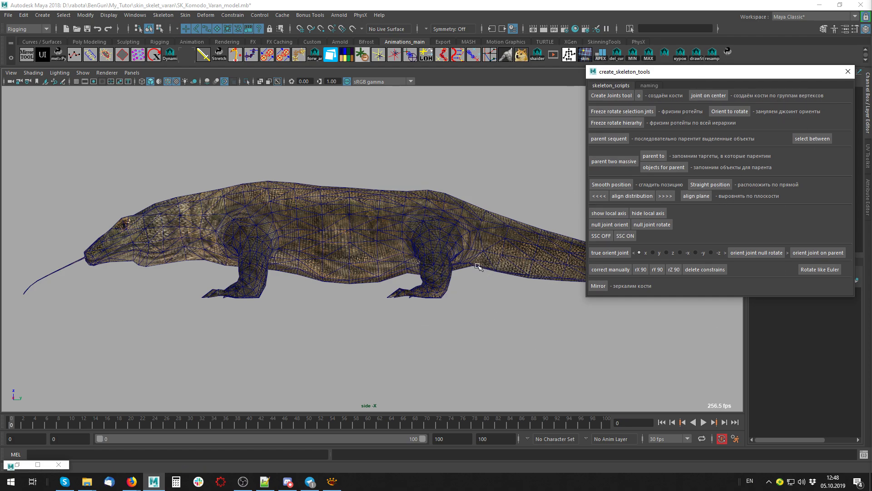
{"action": "middle_click_drag", "start_coordinate": [416, 230], "coordinate": [363, 263], "text": "alt"}
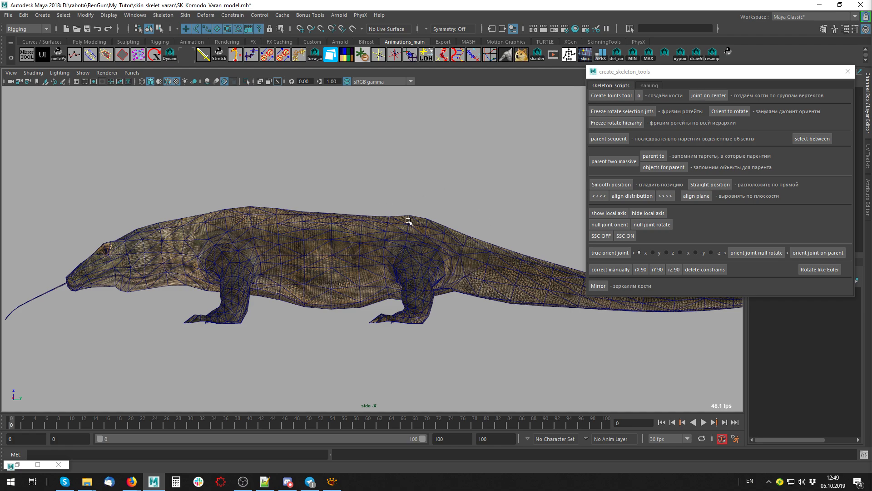
{"action": "left_click_drag", "start_coordinate": [645, 71], "coordinate": [588, 78]}
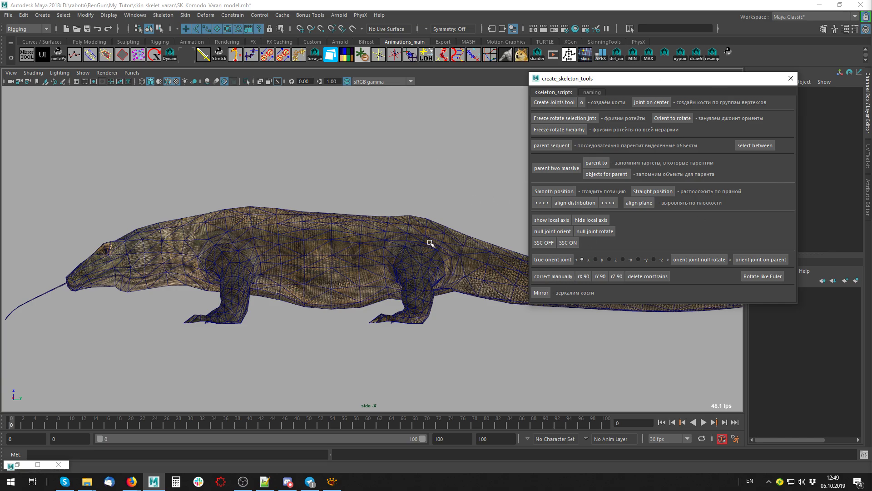
{"action": "scroll", "coordinate": [208, 146], "scroll_direction": "up", "scroll_amount": 2}
{"action": "scroll", "coordinate": [312, 209], "scroll_direction": "up", "scroll_amount": 3}
{"action": "scroll", "coordinate": [404, 204], "scroll_direction": "up", "scroll_amount": 2}
{"action": "middle_click_drag", "start_coordinate": [405, 204], "coordinate": [402, 209], "text": "alt"}
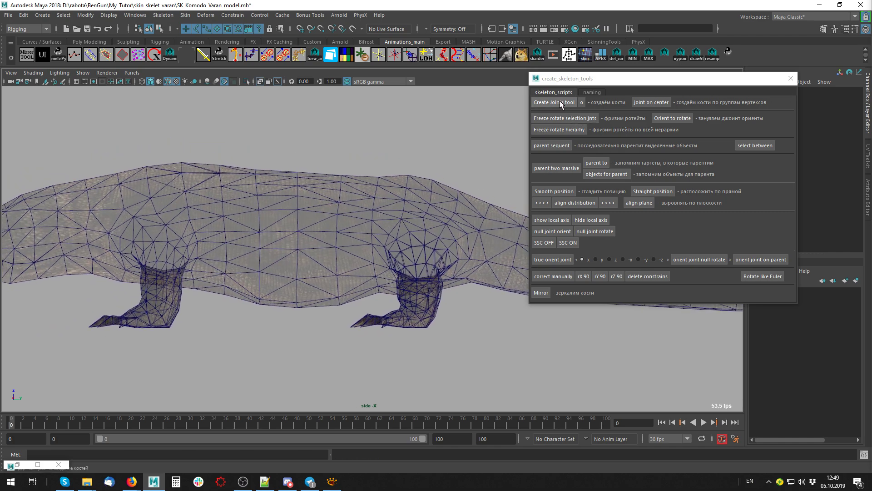
- Place five spine joints along the back from above the hind legs to the front legs
{"action": "left_click", "coordinate": [559, 100]}
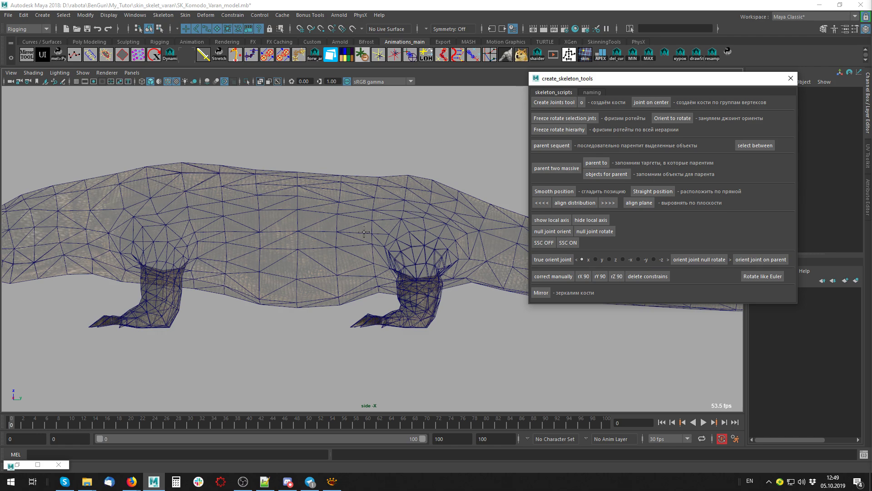
{"action": "left_click", "coordinate": [415, 206]}
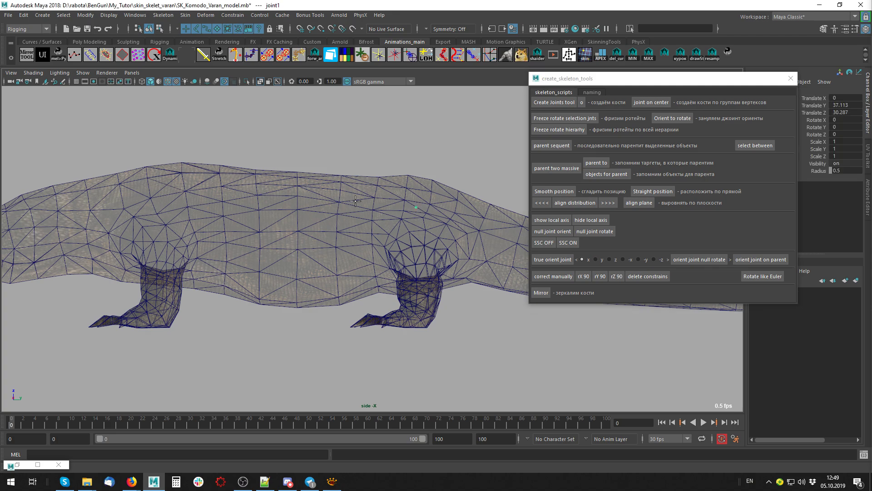
{"action": "left_click", "coordinate": [355, 200]}
{"action": "left_click", "coordinate": [295, 199]}
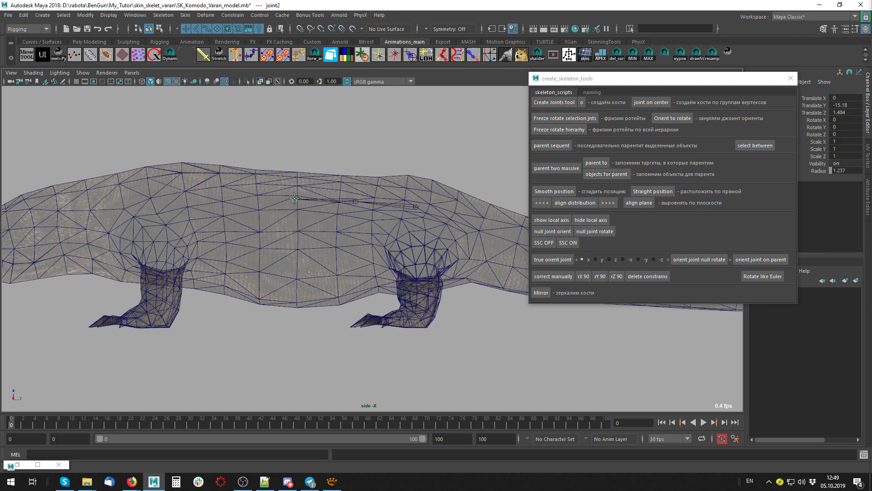
{"action": "left_click", "coordinate": [238, 198]}
{"action": "left_click", "coordinate": [161, 203]}
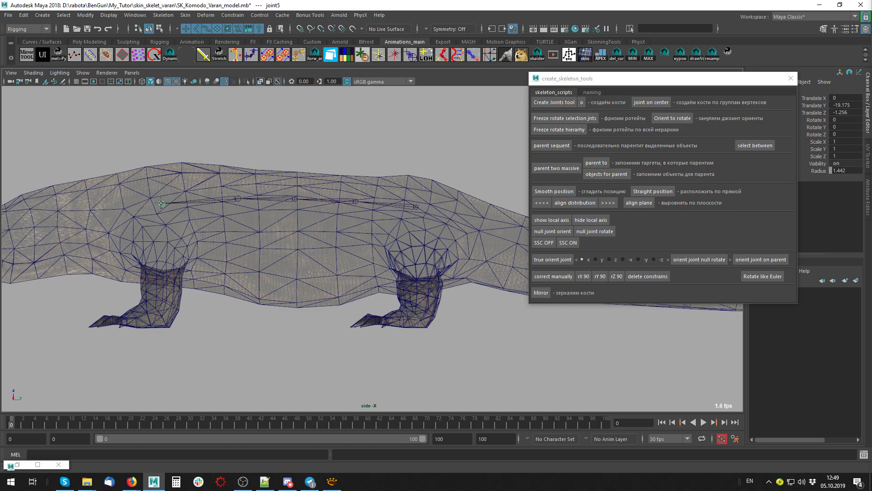
- Add four neck joints up to the head and finish the nine-joint chain
{"action": "middle_click_drag", "start_coordinate": [166, 230], "coordinate": [344, 202], "text": "alt"}
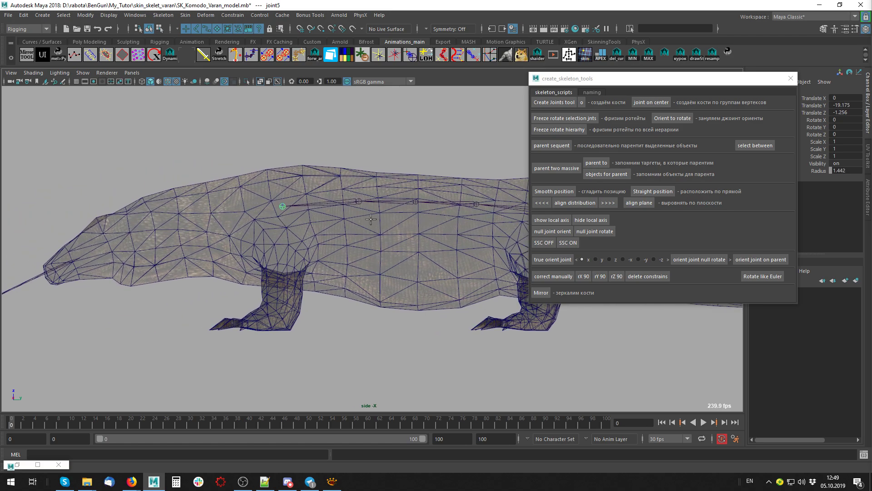
{"action": "left_click", "coordinate": [318, 202]}
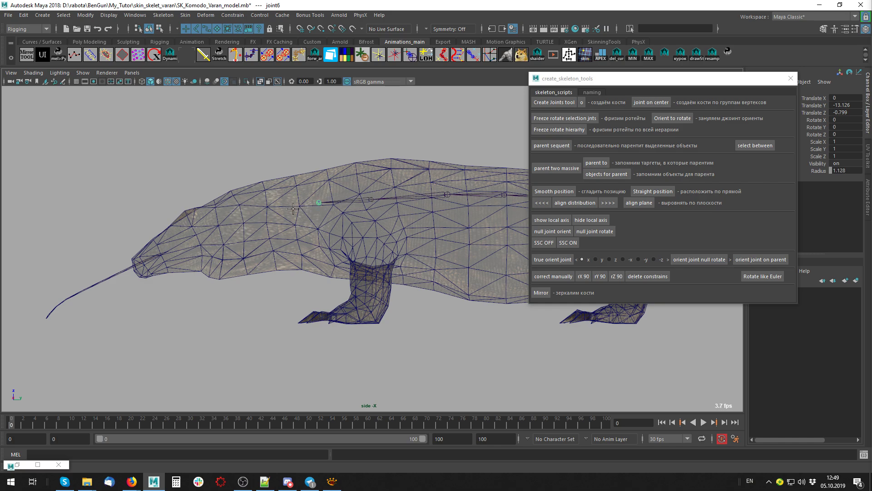
{"action": "left_click", "coordinate": [277, 210]}
{"action": "left_click", "coordinate": [245, 217]}
{"action": "left_click", "coordinate": [206, 227]}
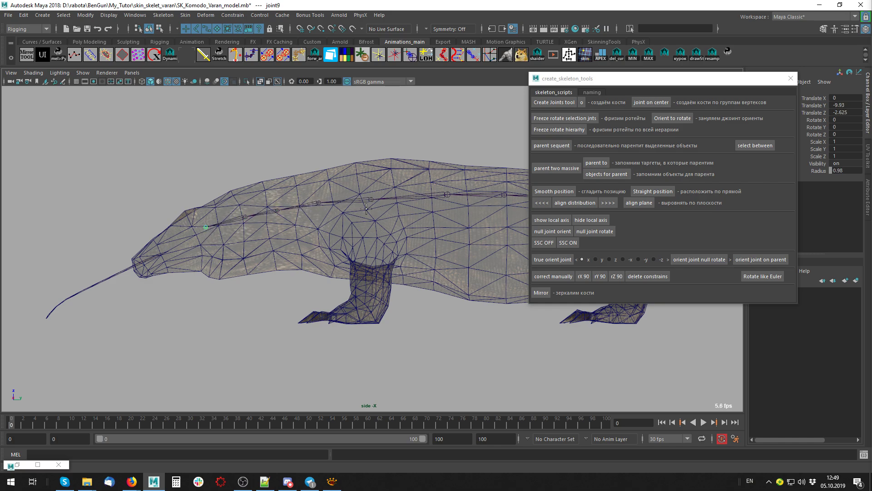
{"action": "key", "text": "Return"}
{"action": "middle_click_drag", "start_coordinate": [367, 210], "coordinate": [245, 184], "text": "alt"}
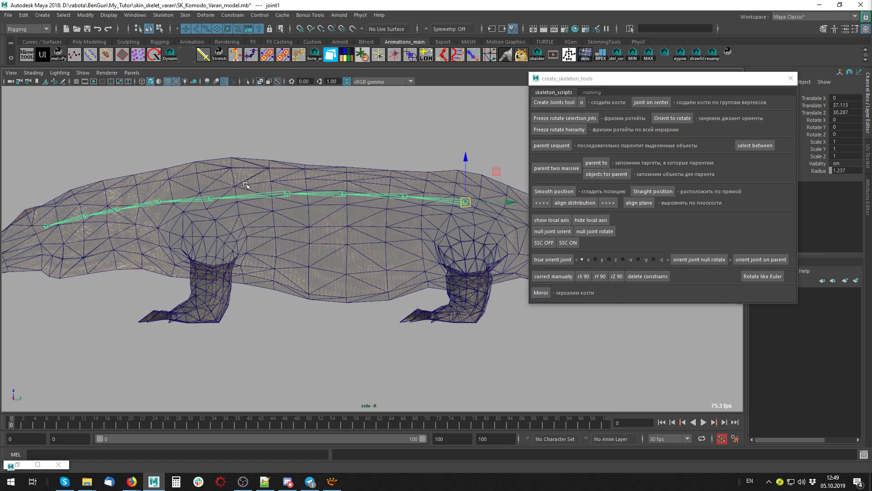
- Enlarge the spine joints by dragging up their Radius value
{"action": "key", "text": "ctrl+z"}
{"action": "left_click_drag", "start_coordinate": [739, 81], "coordinate": [734, 80]}
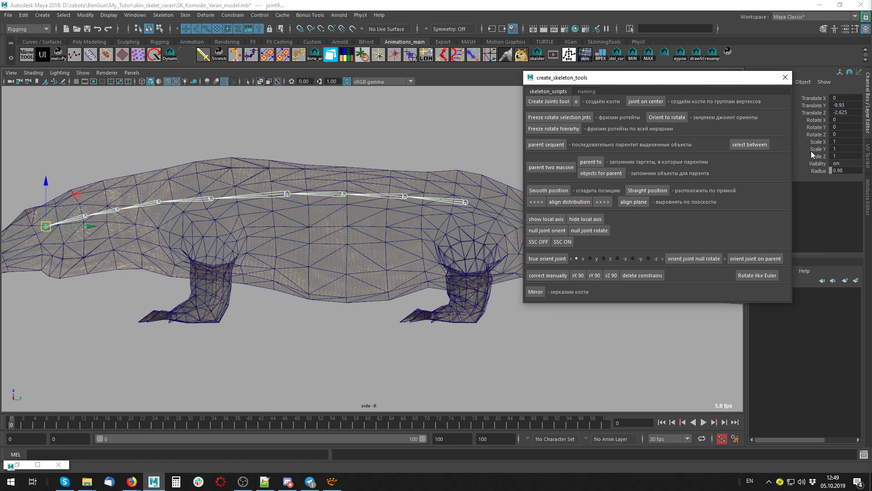
{"action": "left_click", "coordinate": [819, 172]}
{"action": "middle_click_drag", "start_coordinate": [350, 176], "coordinate": [370, 175]}
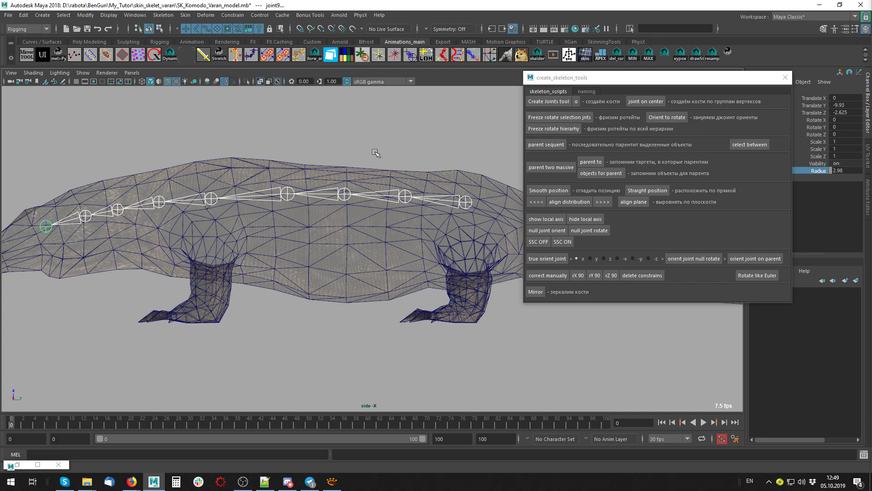
{"action": "left_click", "coordinate": [379, 171]}
{"action": "mouse_move", "coordinate": [389, 168]}
{"action": "middle_mouse_down", "text": "alt"}
{"action": "mouse_move", "coordinate": [269, 162]}
{"action": "mouse_move", "coordinate": [415, 150]}
{"action": "mouse_move", "coordinate": [262, 224]}
{"action": "middle_mouse_up", "text": "alt"}
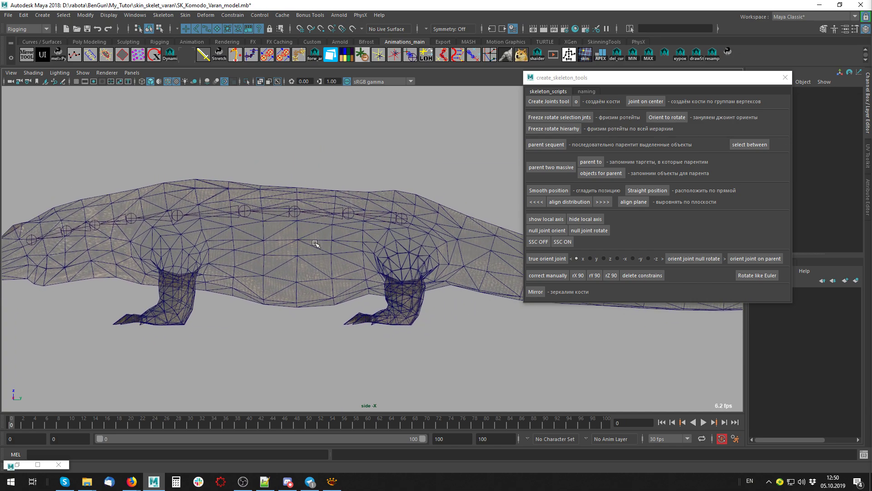
- Display local rotation axes on every joint of the spine hierarchy
{"action": "left_click", "coordinate": [402, 212]}
{"action": "middle_click_drag", "start_coordinate": [148, 275], "coordinate": [206, 256], "text": "alt"}
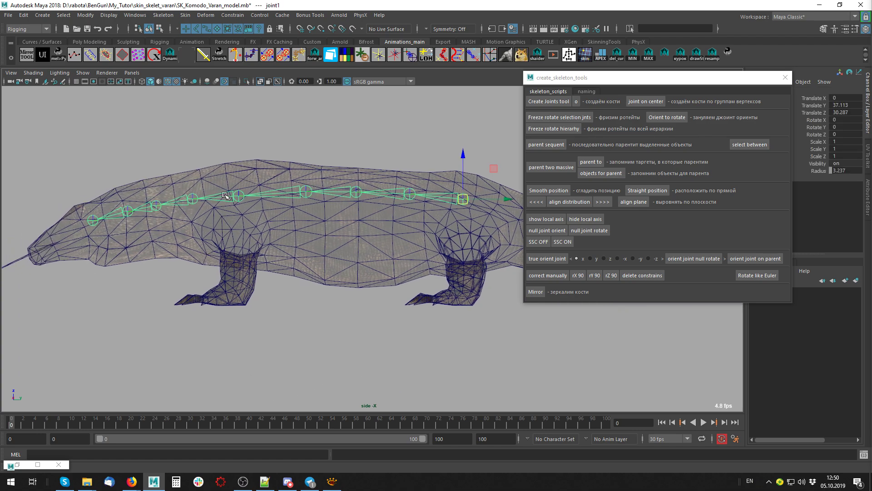
{"action": "left_click", "coordinate": [224, 195]}
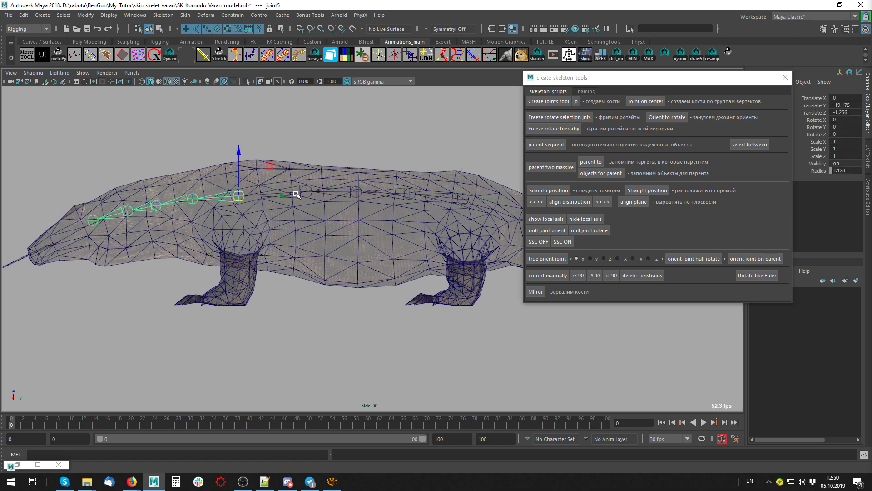
{"action": "double_click", "coordinate": [461, 199]}
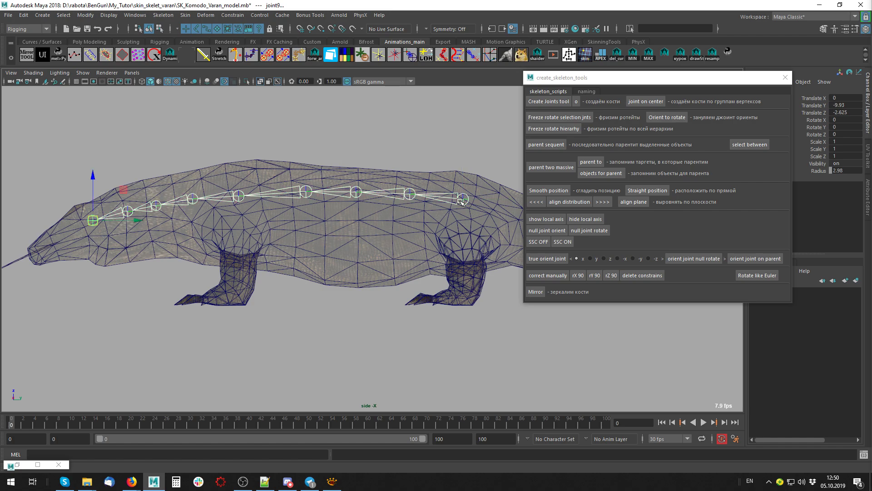
{"action": "left_click", "coordinate": [558, 219]}
{"action": "left_click", "coordinate": [298, 362]}
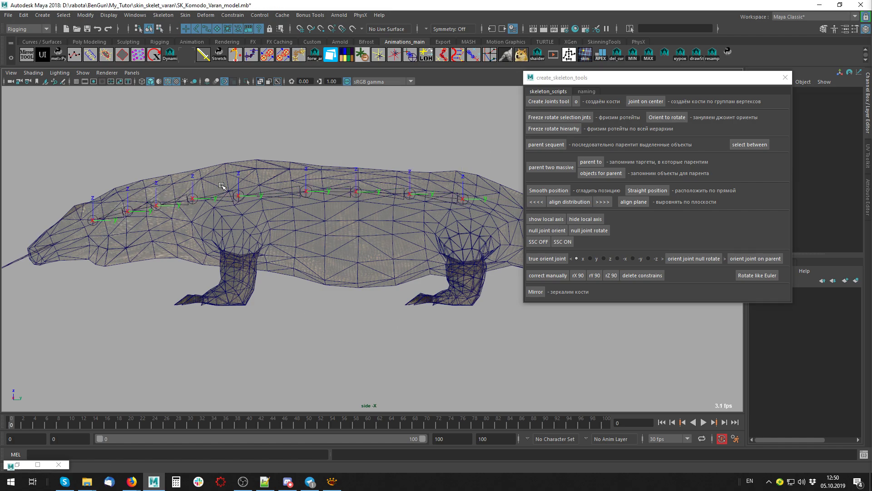
- Raise the middle spine joint joint5 slightly with the Move tool
{"action": "middle_click_drag", "start_coordinate": [272, 227], "coordinate": [239, 221], "text": "alt"}
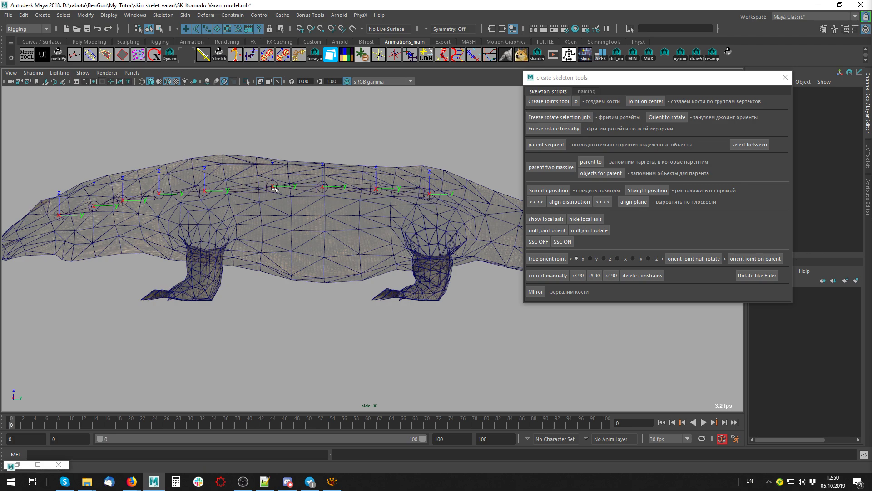
{"action": "middle_click_drag", "start_coordinate": [177, 143], "coordinate": [196, 181], "text": "alt"}
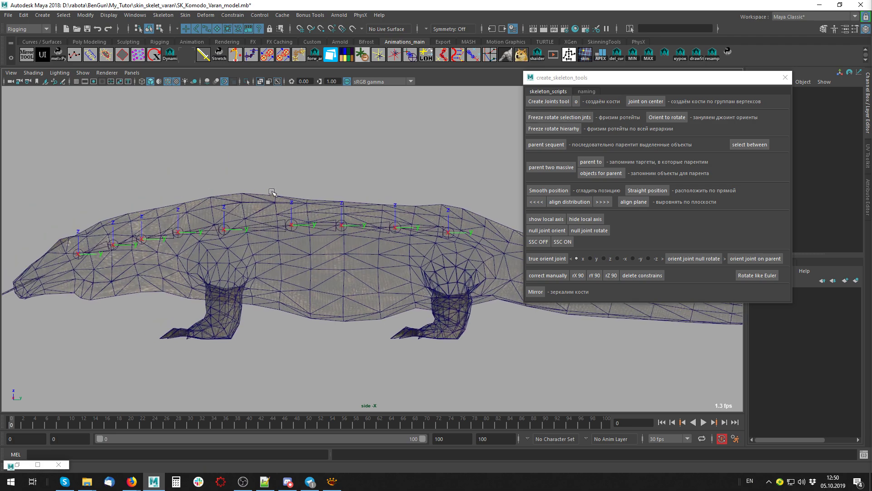
{"action": "right_click_drag", "start_coordinate": [262, 235], "coordinate": [297, 242], "text": "alt"}
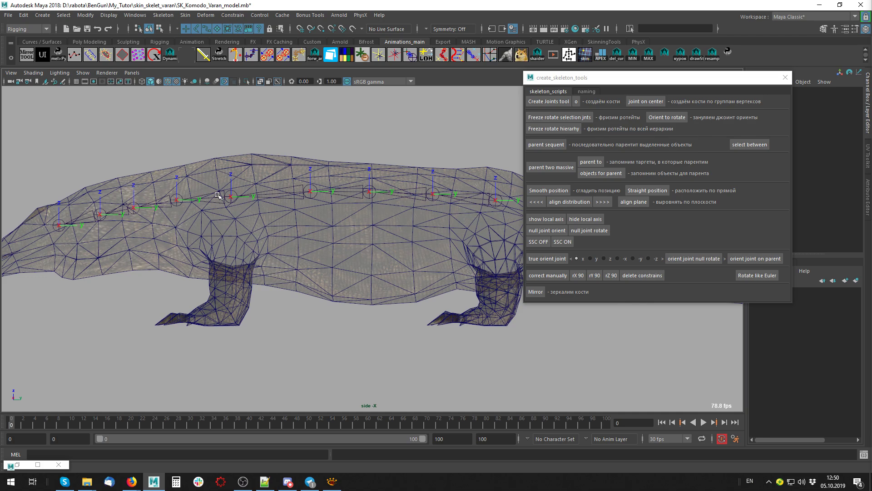
{"action": "left_click", "coordinate": [217, 196]}
{"action": "middle_click_drag", "start_coordinate": [267, 195], "coordinate": [221, 208], "text": "alt"}
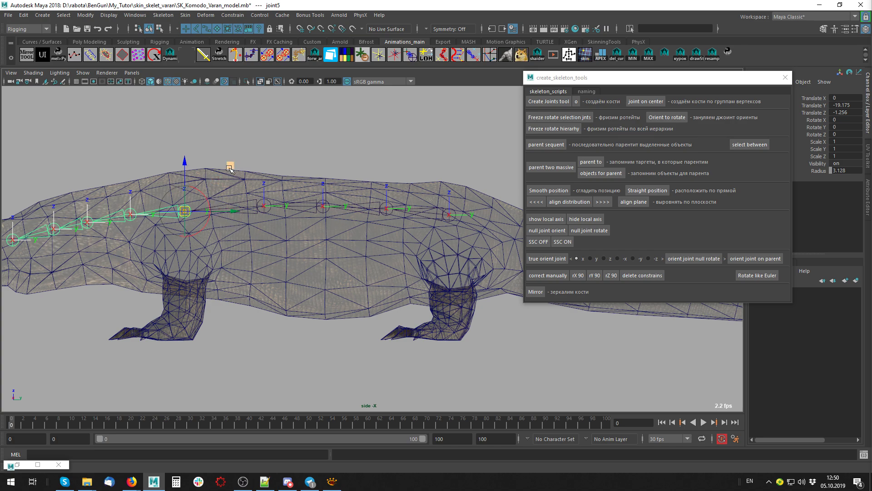
{"action": "middle_click_drag", "start_coordinate": [230, 166], "coordinate": [237, 163]}
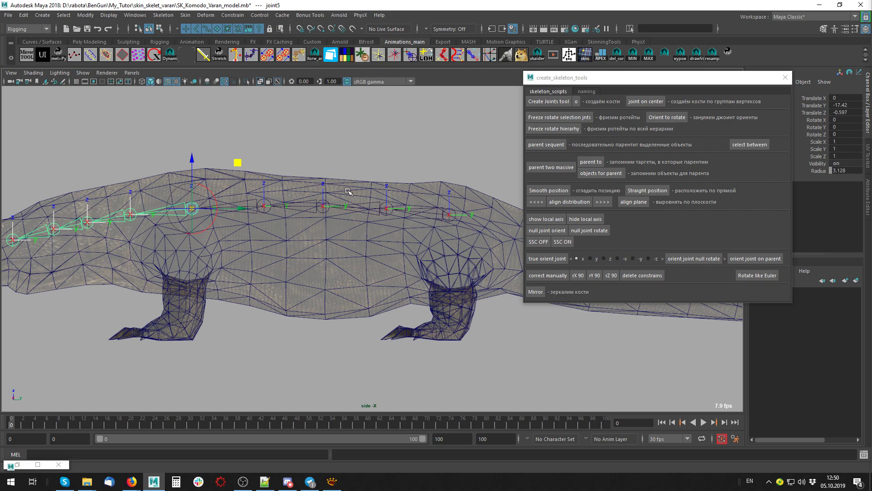
{"action": "key", "text": "d"}
{"action": "middle_click_drag", "start_coordinate": [302, 184], "coordinate": [293, 151], "text": "alt"}
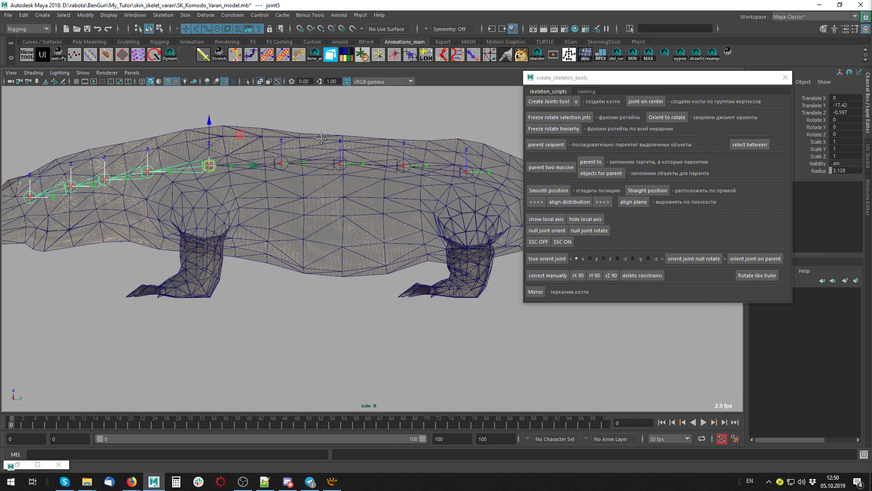
- Reset the spine chain's joint orientations with orient joint null rotate
{"action": "left_click", "coordinate": [440, 180]}
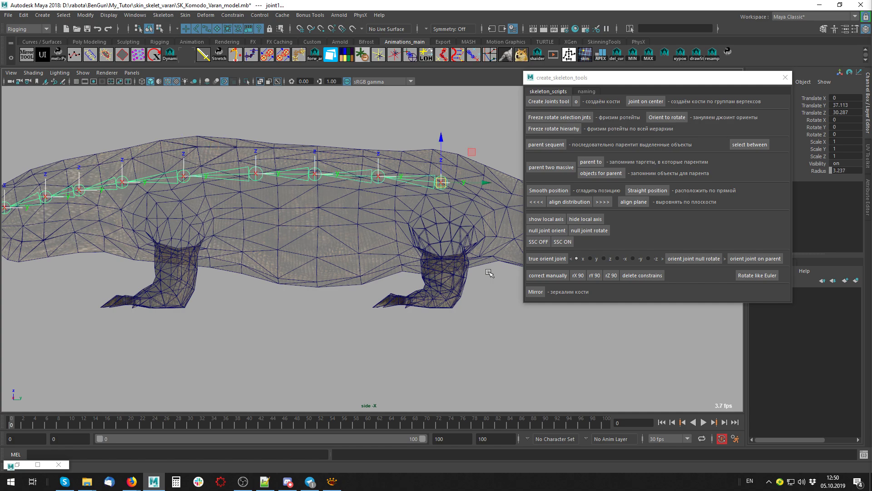
{"action": "left_click", "coordinate": [184, 176]}
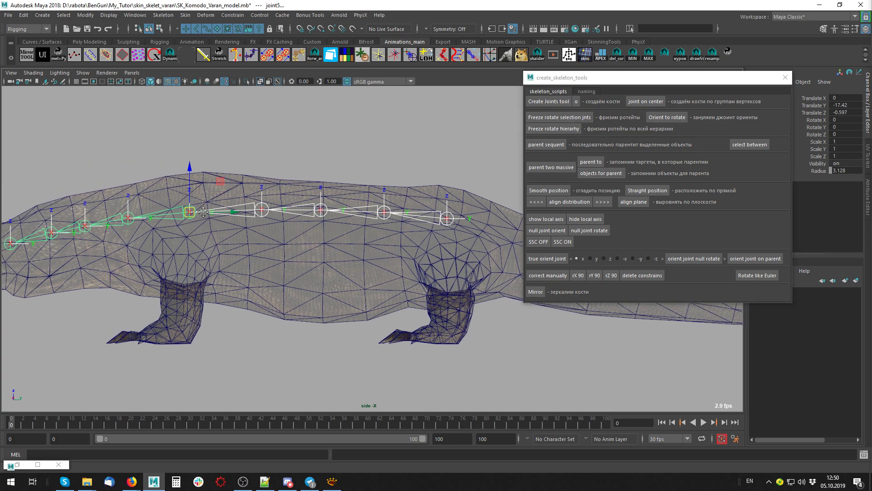
{"action": "middle_click_drag", "start_coordinate": [216, 183], "coordinate": [220, 187], "text": "alt"}
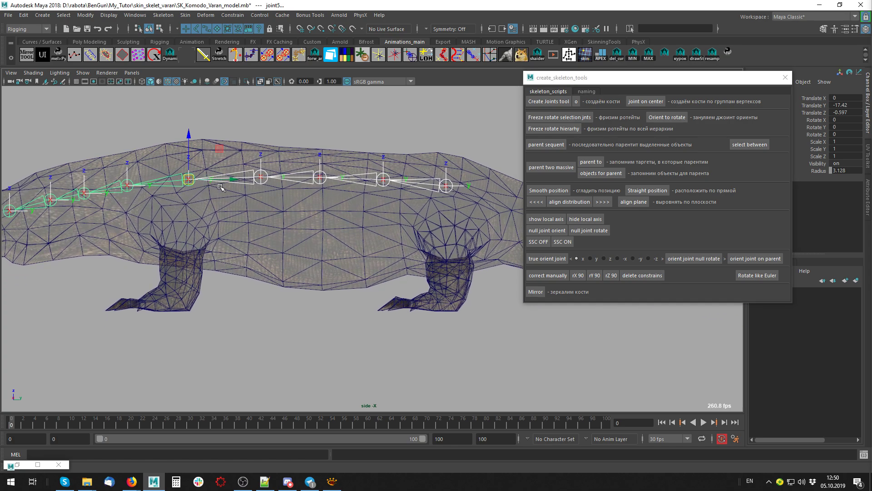
{"action": "left_click", "coordinate": [705, 260]}
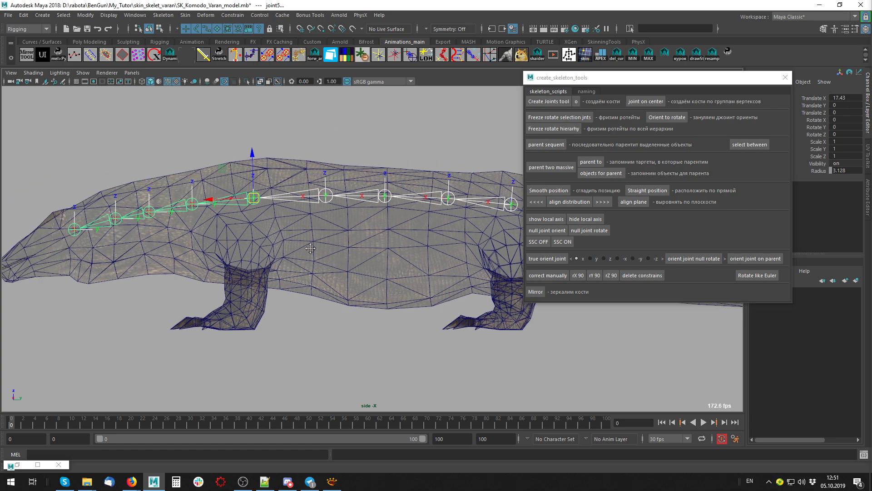
{"action": "mouse_move", "coordinate": [281, 218]}
{"action": "middle_mouse_down", "text": "alt"}
{"action": "mouse_move", "coordinate": [85, 219]}
{"action": "mouse_move", "coordinate": [138, 206]}
{"action": "middle_mouse_up", "text": "alt"}
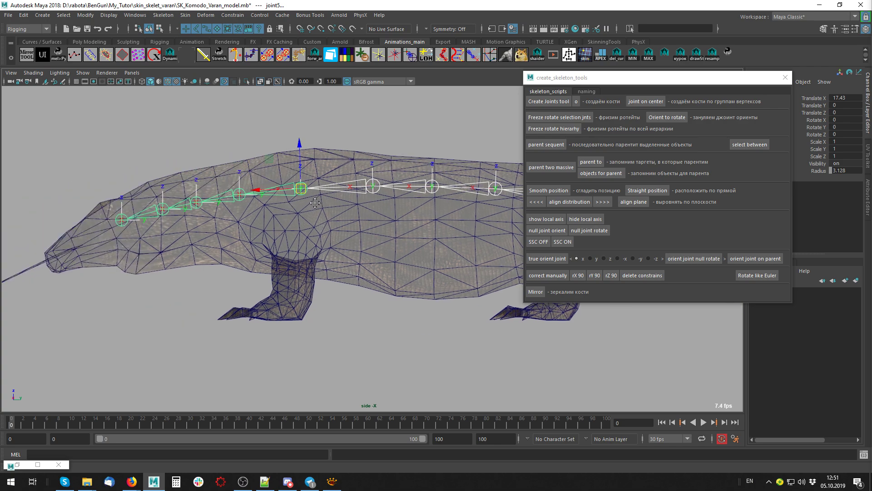
{"action": "middle_click_drag", "start_coordinate": [338, 198], "coordinate": [536, 181], "text": "alt"}
{"action": "left_click", "coordinate": [185, 215]}
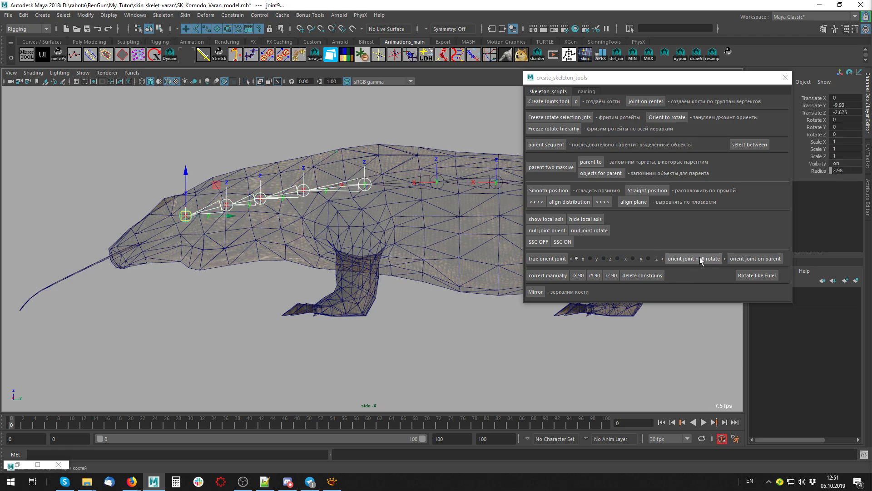
- Null-rotate the neck joints from joint9 and distribute them evenly along the neck
{"action": "left_click", "coordinate": [684, 259]}
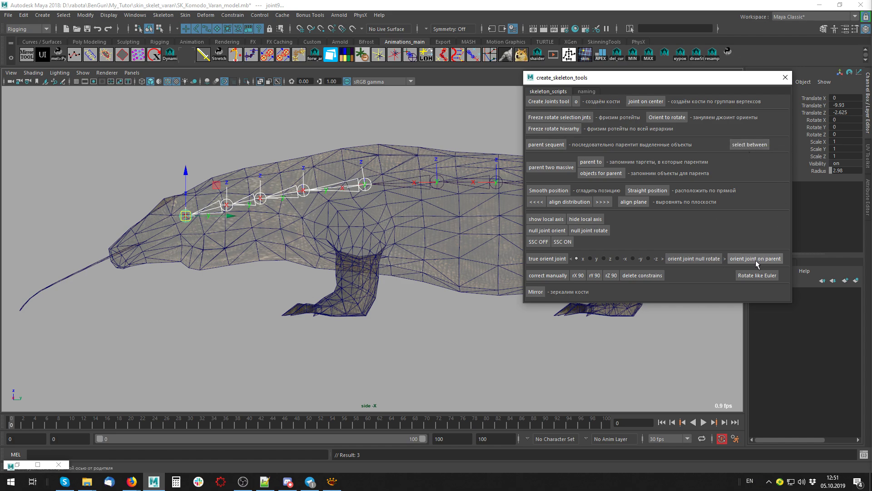
{"action": "left_click", "coordinate": [702, 260]}
{"action": "mouse_move", "coordinate": [442, 238]}
{"action": "middle_mouse_down", "text": "alt"}
{"action": "mouse_move", "coordinate": [352, 238]}
{"action": "mouse_move", "coordinate": [272, 173]}
{"action": "mouse_move", "coordinate": [285, 163]}
{"action": "mouse_move", "coordinate": [356, 159]}
{"action": "mouse_move", "coordinate": [240, 159]}
{"action": "middle_mouse_up", "text": "alt"}
{"action": "middle_click_drag", "start_coordinate": [134, 208], "coordinate": [319, 199], "text": "alt"}
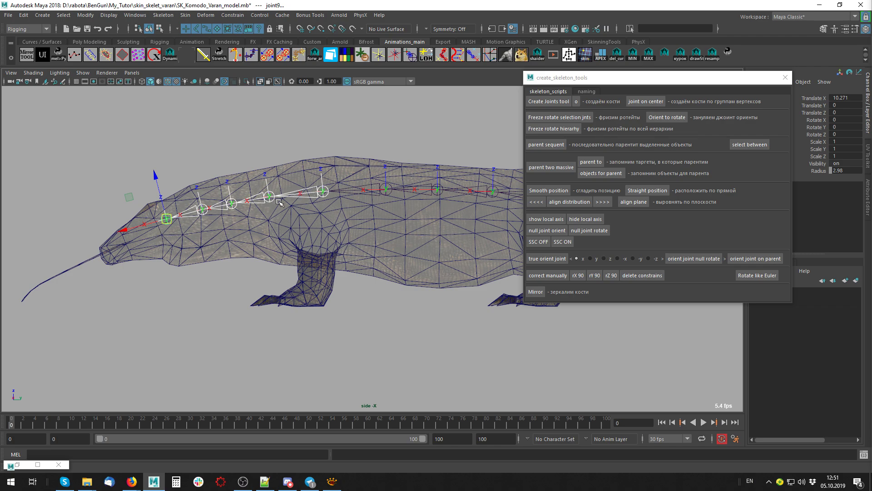
{"action": "left_click", "coordinate": [573, 203]}
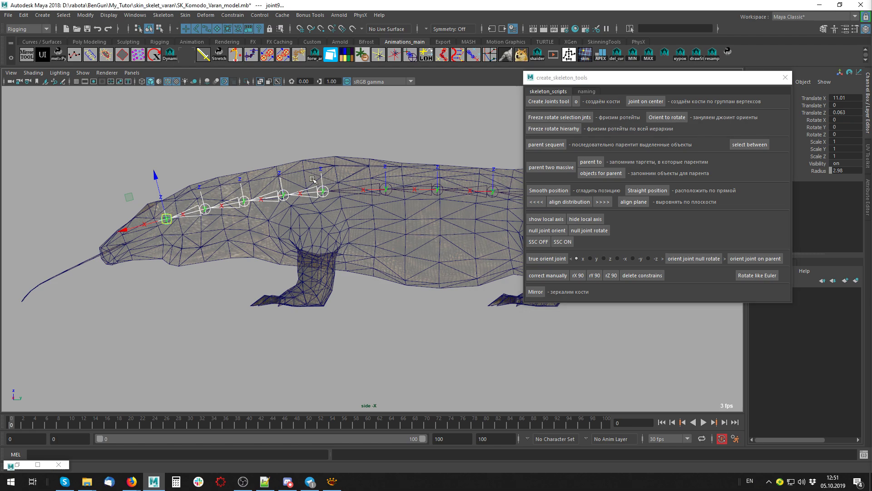
{"action": "middle_click_drag", "start_coordinate": [320, 186], "coordinate": [181, 174], "text": "alt"}
{"action": "left_click", "coordinate": [409, 184]}
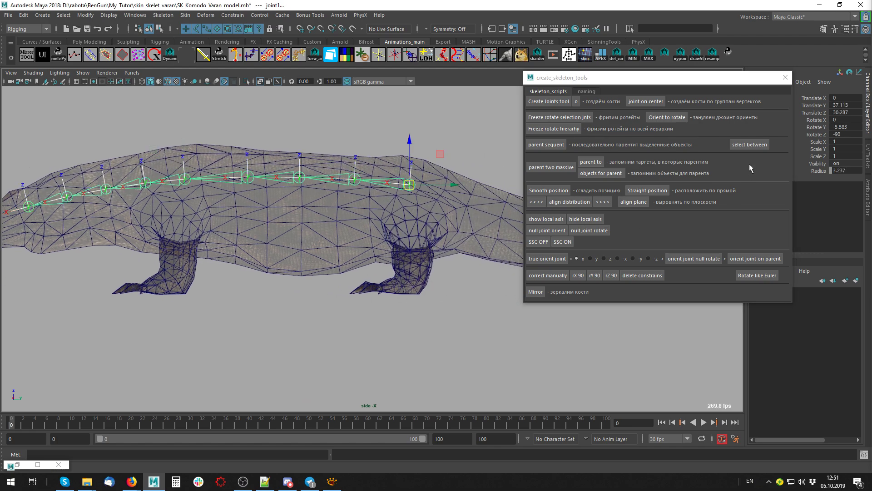
- Evenly space and smooth the spine joints between joint1 and joint5
{"action": "left_click", "coordinate": [750, 144]}
{"action": "left_click", "coordinate": [576, 203]}
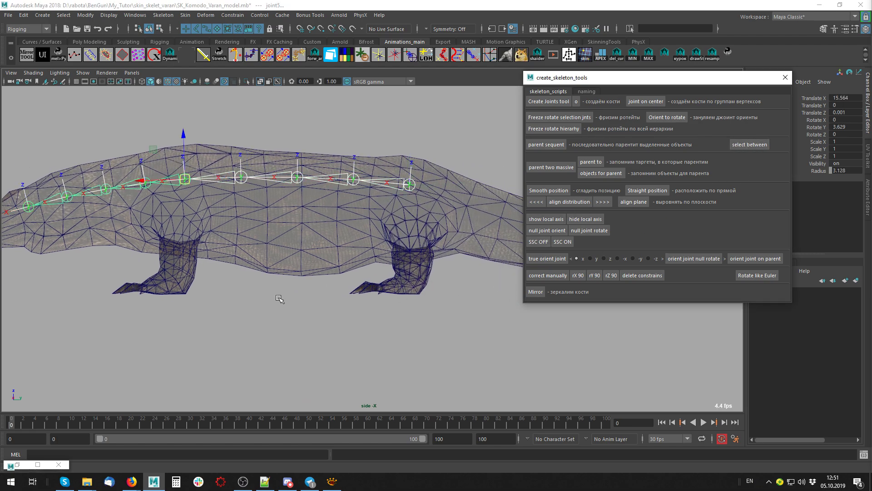
{"action": "middle_click_drag", "start_coordinate": [279, 299], "coordinate": [299, 311], "text": "alt"}
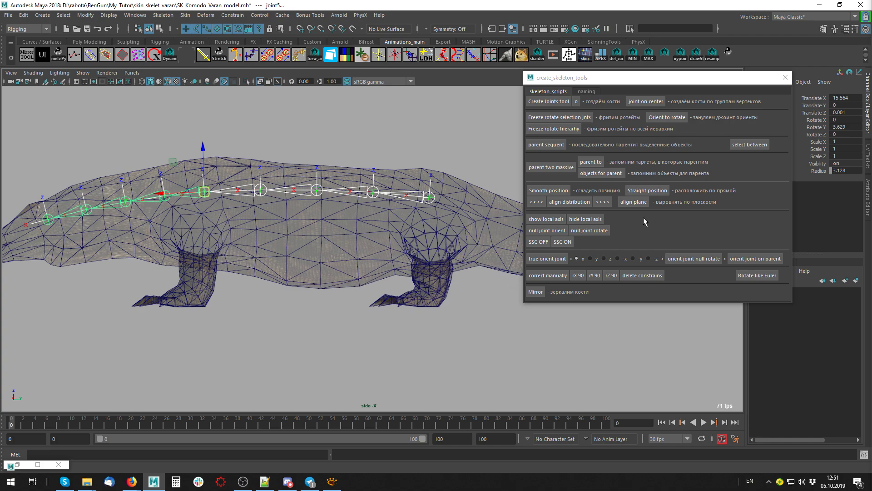
{"action": "left_click", "coordinate": [553, 194]}
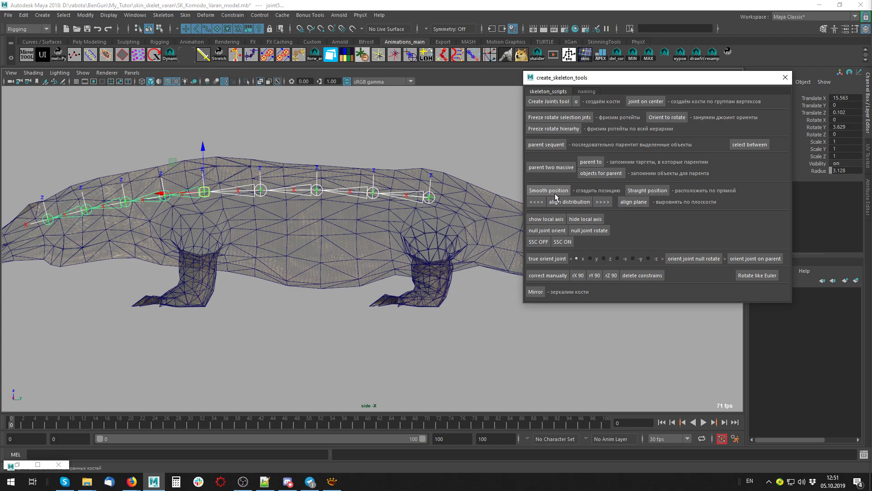
- Pan the side view over to the lizard's tail
{"action": "middle_click_drag", "start_coordinate": [289, 204], "coordinate": [264, 201], "text": "alt"}
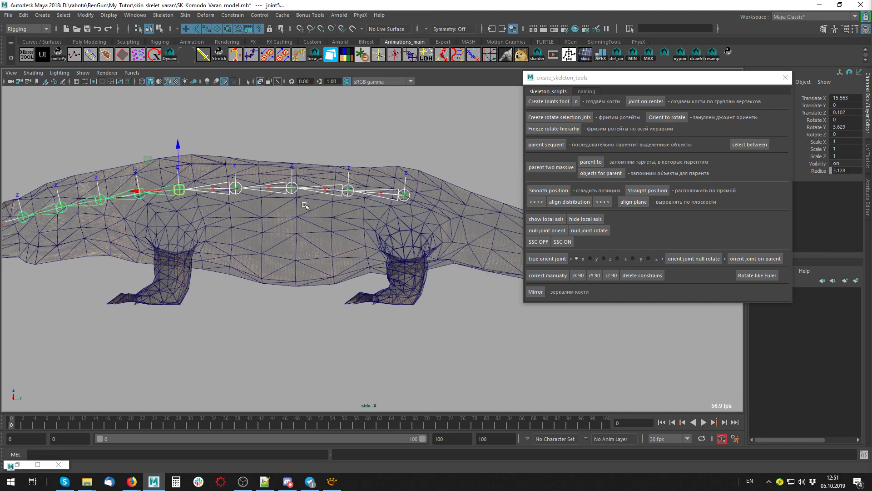
{"action": "mouse_move", "coordinate": [304, 205]}
{"action": "middle_mouse_down", "text": "alt"}
{"action": "mouse_move", "coordinate": [492, 195]}
{"action": "mouse_move", "coordinate": [216, 212]}
{"action": "middle_mouse_up", "text": "alt"}
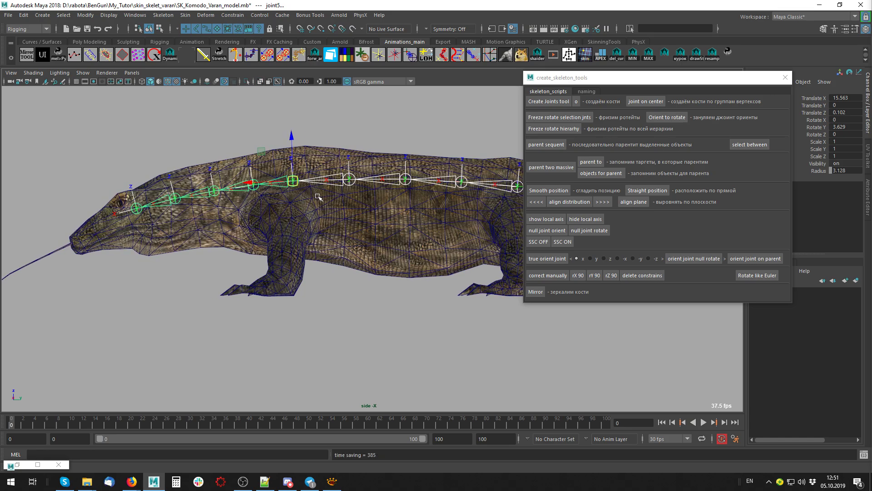
{"action": "middle_click_drag", "start_coordinate": [319, 197], "coordinate": [272, 200], "text": "alt"}
{"action": "mouse_move", "coordinate": [518, 206]}
{"action": "middle_mouse_down", "text": "alt"}
{"action": "mouse_move", "coordinate": [246, 227]}
{"action": "mouse_move", "coordinate": [292, 172]}
{"action": "middle_mouse_up", "text": "alt"}
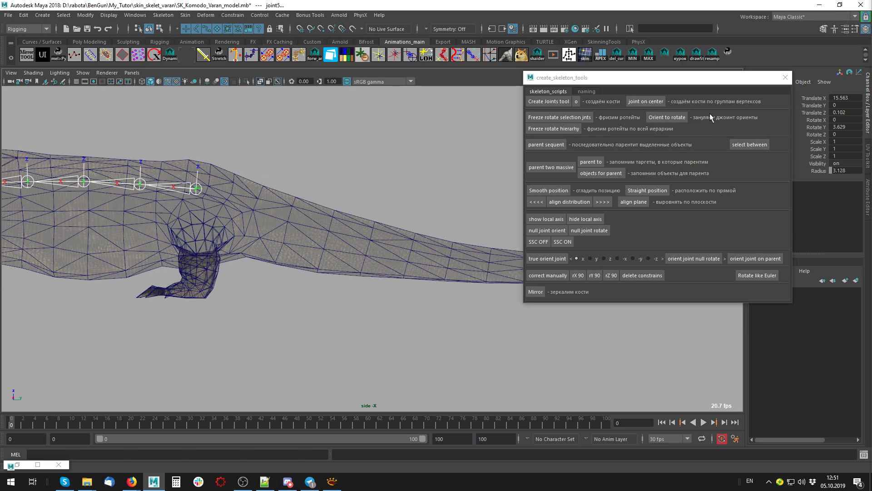
- Start a new joint chain at the tail base and place joints along the tail
{"action": "left_click", "coordinate": [242, 216]}
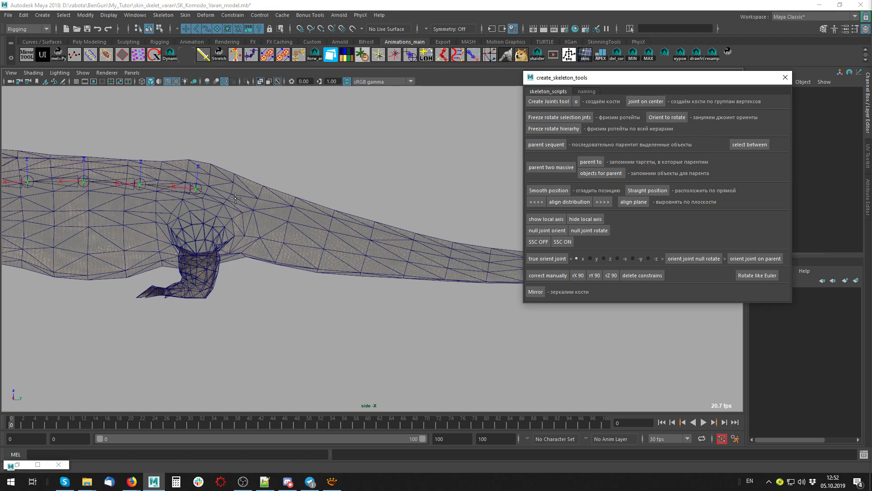
{"action": "left_click", "coordinate": [237, 201]}
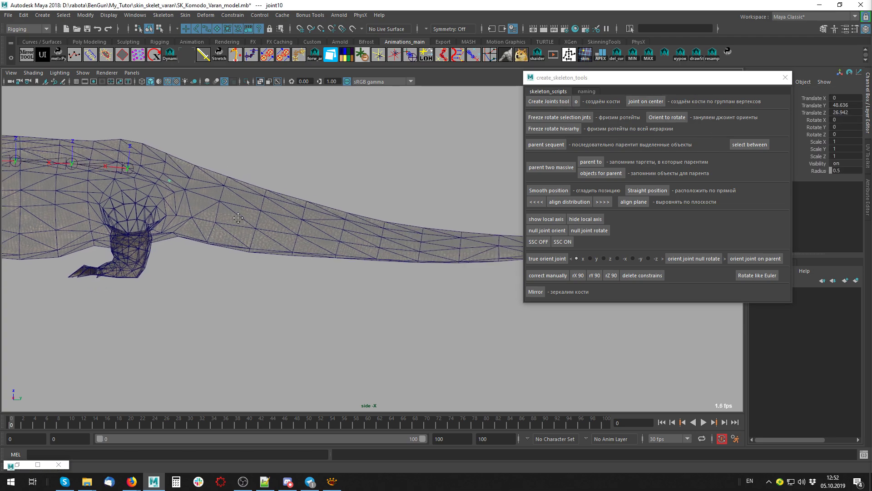
{"action": "middle_click_drag", "start_coordinate": [305, 238], "coordinate": [236, 218], "text": "alt"}
{"action": "left_click", "coordinate": [219, 195]}
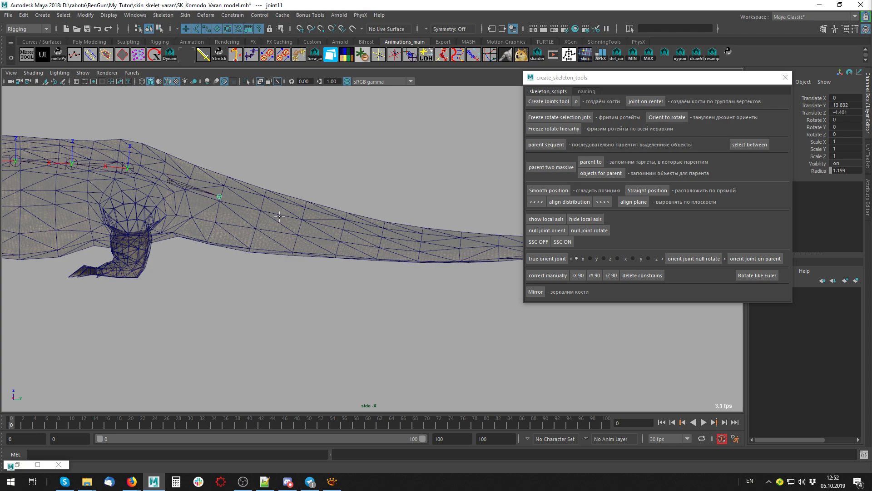
{"action": "left_click", "coordinate": [277, 215]}
{"action": "middle_click_drag", "start_coordinate": [351, 233], "coordinate": [267, 223], "text": "alt"}
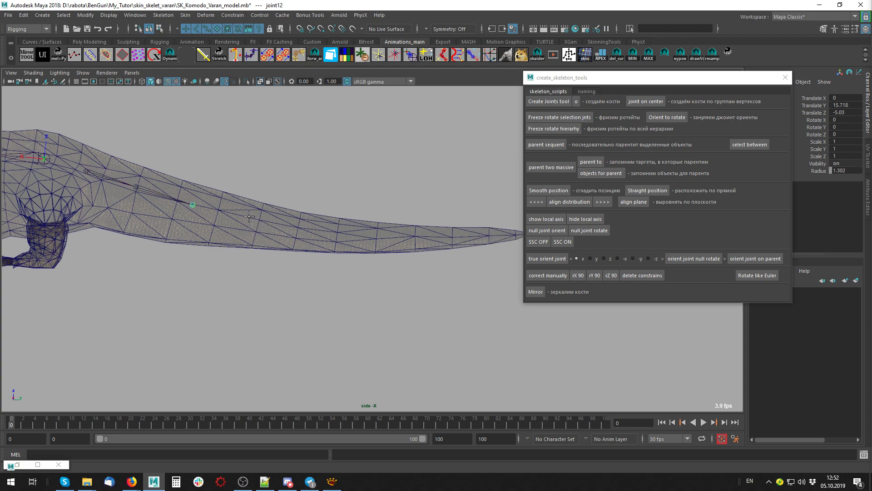
{"action": "left_click", "coordinate": [252, 216]}
- Add joints down to the tail tip and finish the joint10–joint18 chain
{"action": "left_click", "coordinate": [294, 225]}
{"action": "left_click", "coordinate": [332, 229]}
{"action": "left_click", "coordinate": [383, 234]}
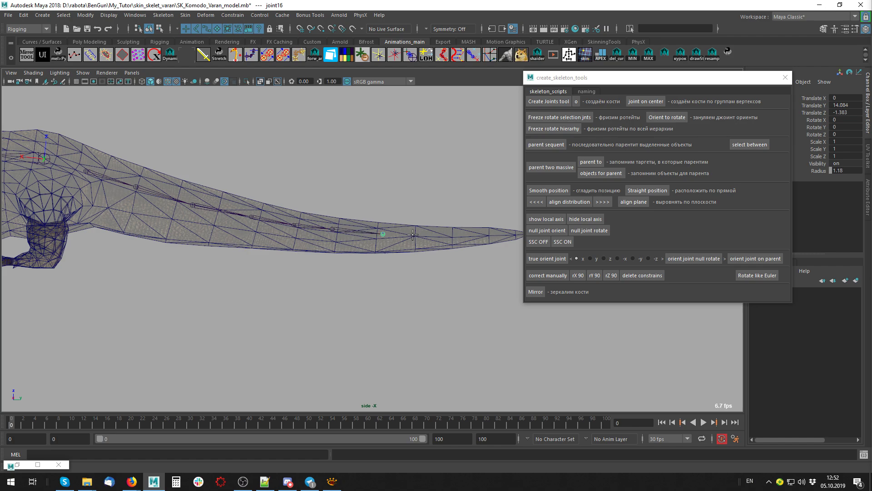
{"action": "left_click", "coordinate": [431, 235]}
{"action": "left_click", "coordinate": [495, 235]}
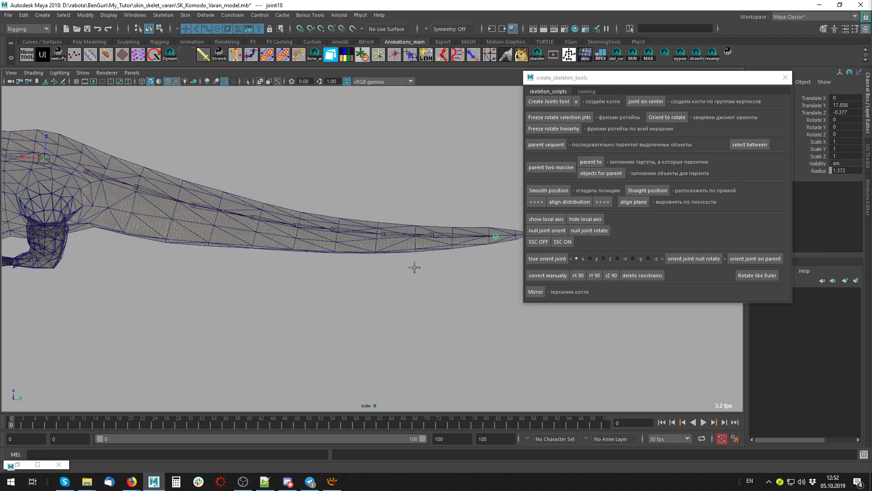
{"action": "middle_click_drag", "start_coordinate": [403, 257], "coordinate": [302, 273], "text": "alt"}
{"action": "middle_click_drag", "start_coordinate": [114, 230], "coordinate": [98, 181], "text": "alt"}
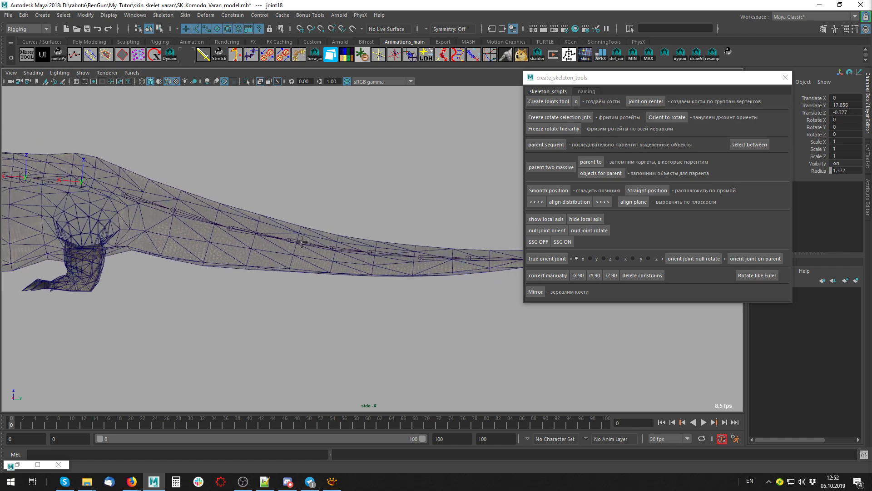
{"action": "middle_click_drag", "start_coordinate": [358, 264], "coordinate": [247, 251], "text": "alt"}
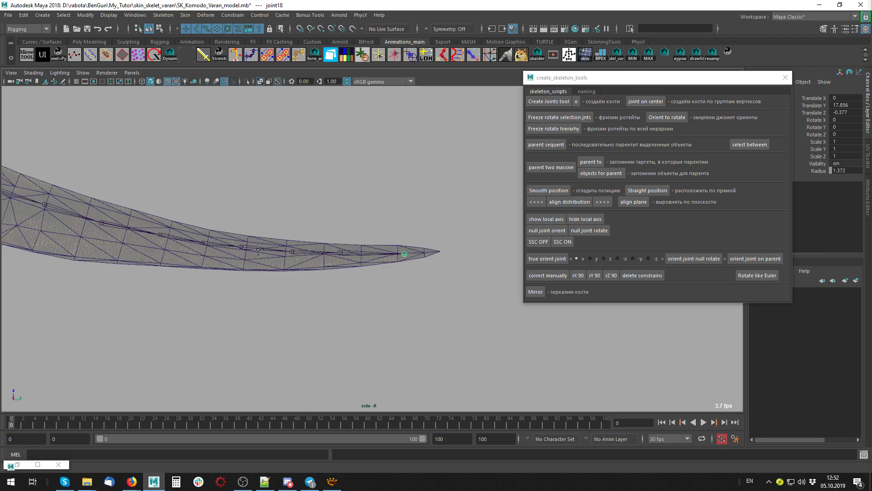
{"action": "key", "text": "Up"}
{"action": "right_click_drag", "start_coordinate": [278, 235], "coordinate": [389, 200], "text": "alt"}
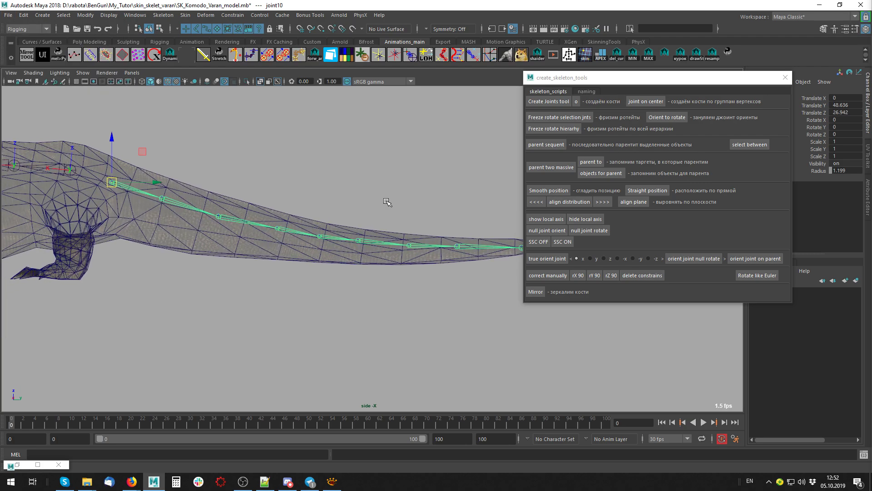
- Set tail joint radius to 2.572, show local axes, and spread joints evenly toward the tip
{"action": "left_click", "coordinate": [830, 172]}
{"action": "middle_click_drag", "start_coordinate": [346, 173], "coordinate": [400, 172]}
{"action": "left_click", "coordinate": [549, 220]}
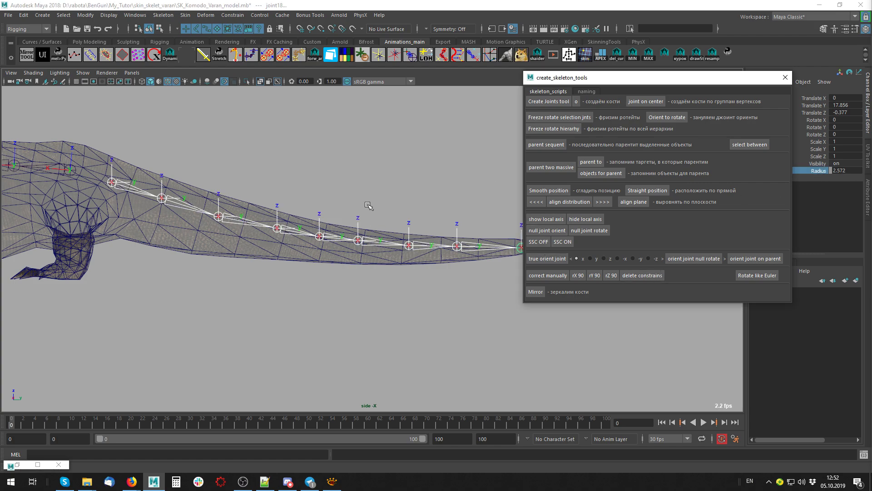
{"action": "mouse_move", "coordinate": [370, 207]}
{"action": "middle_mouse_down", "text": "alt"}
{"action": "mouse_move", "coordinate": [384, 241]}
{"action": "mouse_move", "coordinate": [387, 213]}
{"action": "mouse_move", "coordinate": [331, 181]}
{"action": "mouse_move", "coordinate": [347, 191]}
{"action": "middle_mouse_up", "text": "alt"}
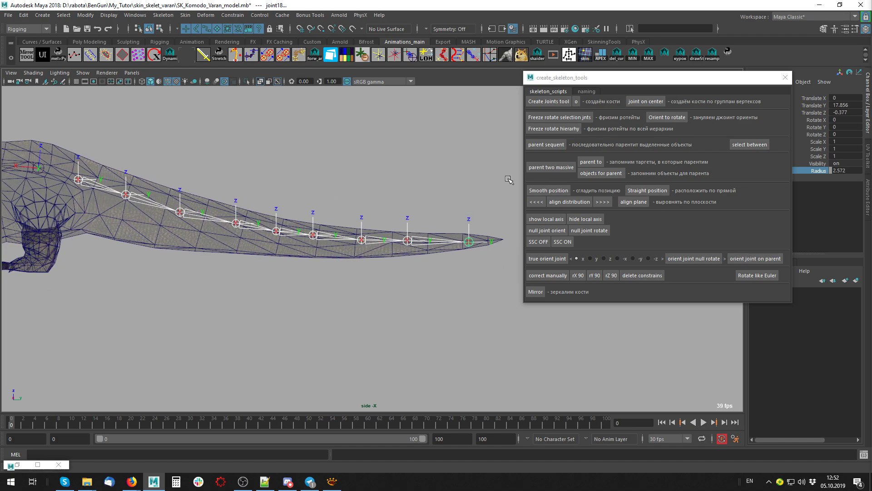
{"action": "left_click", "coordinate": [574, 202]}
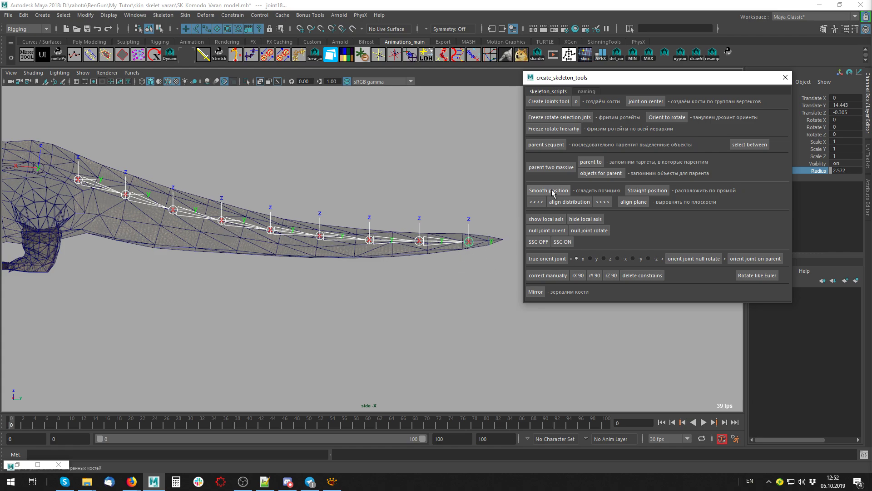
{"action": "left_click", "coordinate": [603, 203]}
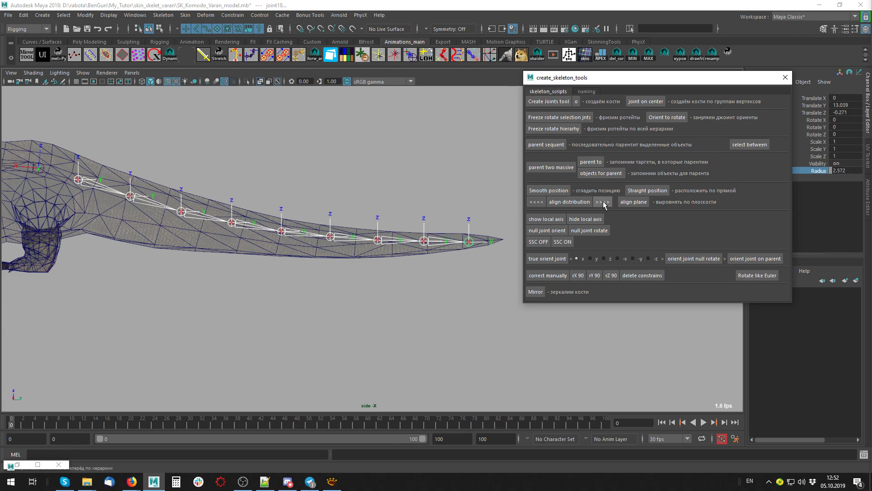
{"action": "left_click", "coordinate": [603, 202]}
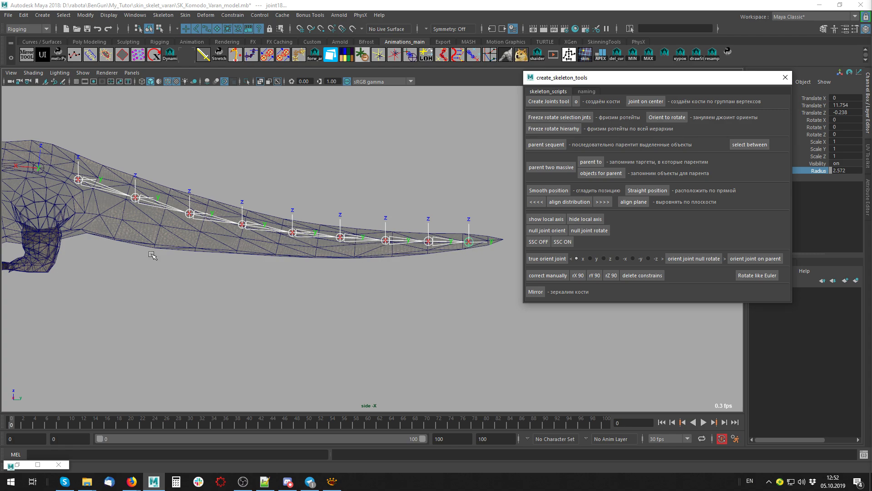
- Shift the tail joint distribution once more toward the tip with >>>>
{"action": "middle_click_drag", "start_coordinate": [255, 247], "coordinate": [307, 241], "text": "alt"}
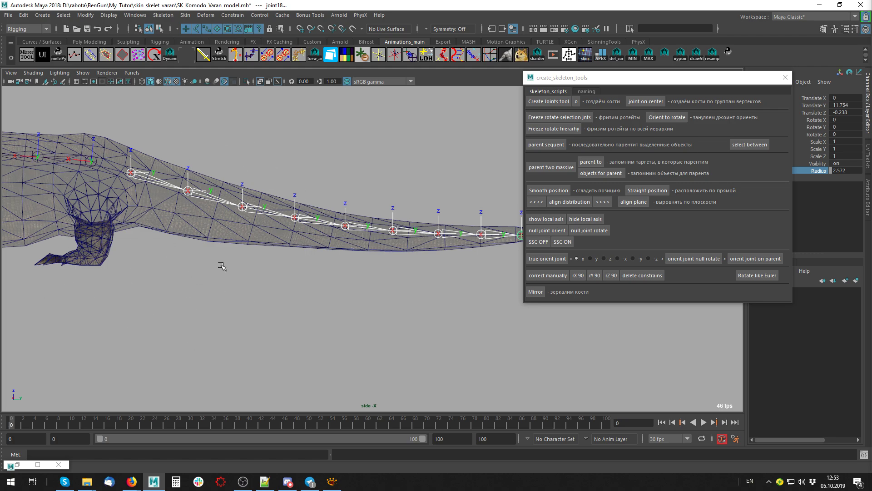
{"action": "mouse_move", "coordinate": [338, 210]}
{"action": "middle_mouse_down", "text": "alt"}
{"action": "mouse_move", "coordinate": [256, 215]}
{"action": "mouse_move", "coordinate": [311, 202]}
{"action": "middle_mouse_up", "text": "alt"}
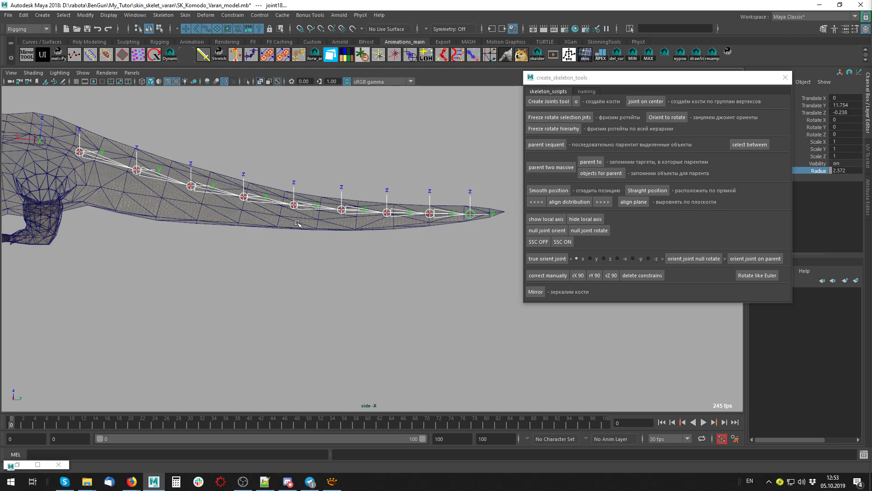
{"action": "middle_click_drag", "start_coordinate": [305, 215], "coordinate": [178, 218], "text": "alt"}
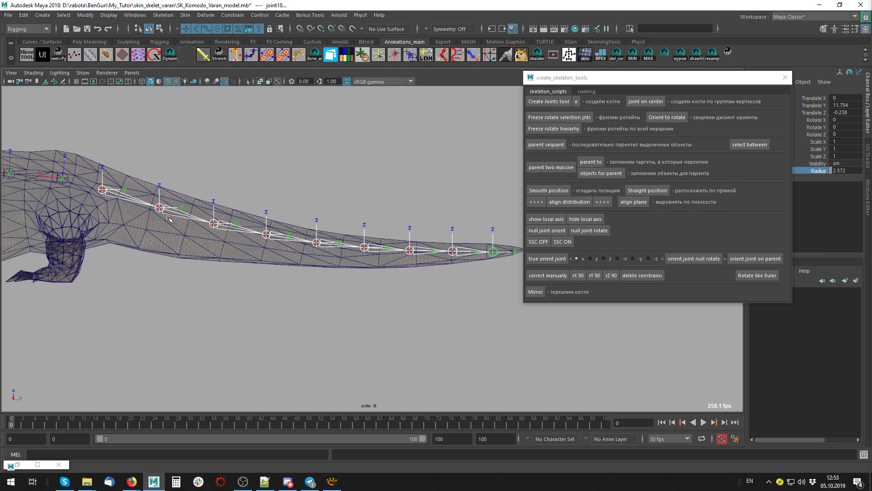
{"action": "left_click", "coordinate": [603, 202]}
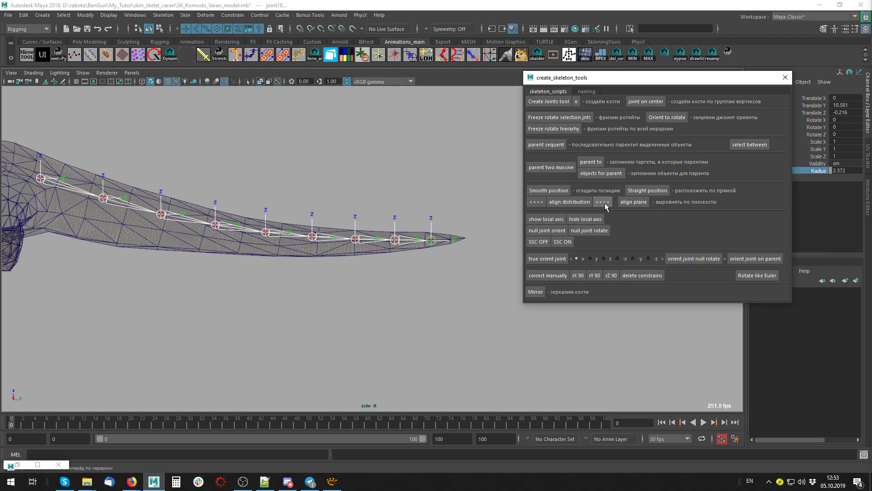
- Reselect the tail chain and true-orient its joints with X as the aim axis
{"action": "mouse_move", "coordinate": [139, 293]}
{"action": "middle_mouse_down", "text": "alt"}
{"action": "mouse_move", "coordinate": [167, 254]}
{"action": "mouse_move", "coordinate": [237, 249]}
{"action": "mouse_move", "coordinate": [205, 258]}
{"action": "mouse_move", "coordinate": [235, 255]}
{"action": "mouse_move", "coordinate": [156, 240]}
{"action": "mouse_move", "coordinate": [107, 243]}
{"action": "mouse_move", "coordinate": [298, 249]}
{"action": "mouse_move", "coordinate": [208, 255]}
{"action": "middle_mouse_up", "text": "alt"}
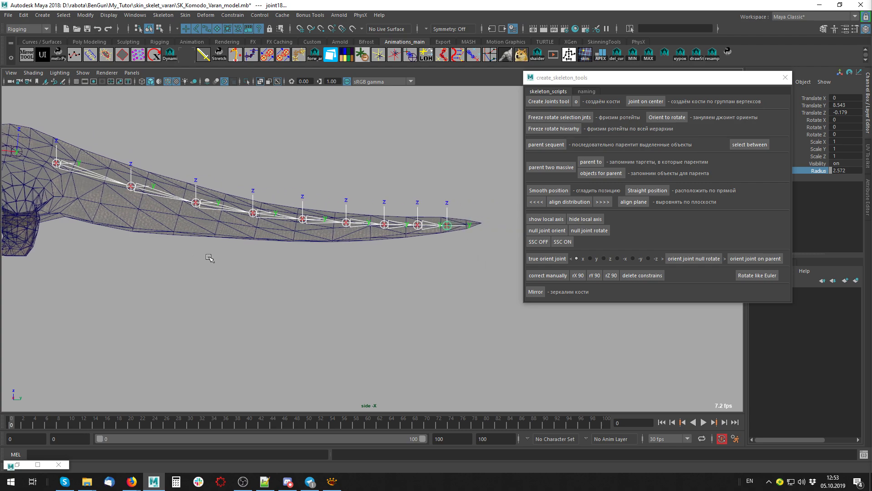
{"action": "left_click", "coordinate": [208, 255]}
{"action": "middle_click_drag", "start_coordinate": [121, 259], "coordinate": [185, 181], "text": "alt"}
{"action": "left_click", "coordinate": [185, 182]}
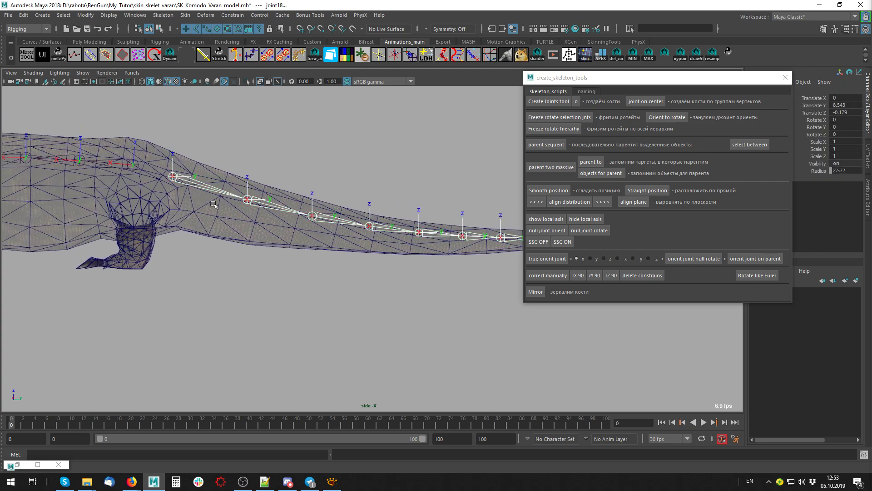
{"action": "left_click", "coordinate": [668, 259]}
{"action": "middle_click_drag", "start_coordinate": [454, 272], "coordinate": [209, 271], "text": "alt"}
{"action": "scroll", "coordinate": [121, 228], "scroll_direction": "down", "scroll_amount": 1}
{"action": "middle_click_drag", "start_coordinate": [83, 199], "coordinate": [122, 228], "text": "alt"}
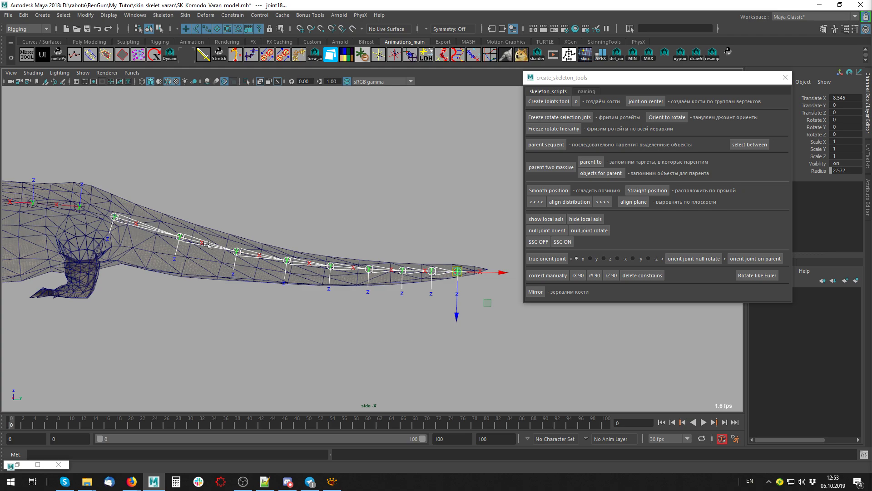
- Test-bend the tail-tip control rot_joint18, then undo the test rotation
{"action": "left_click", "coordinate": [142, 244]}
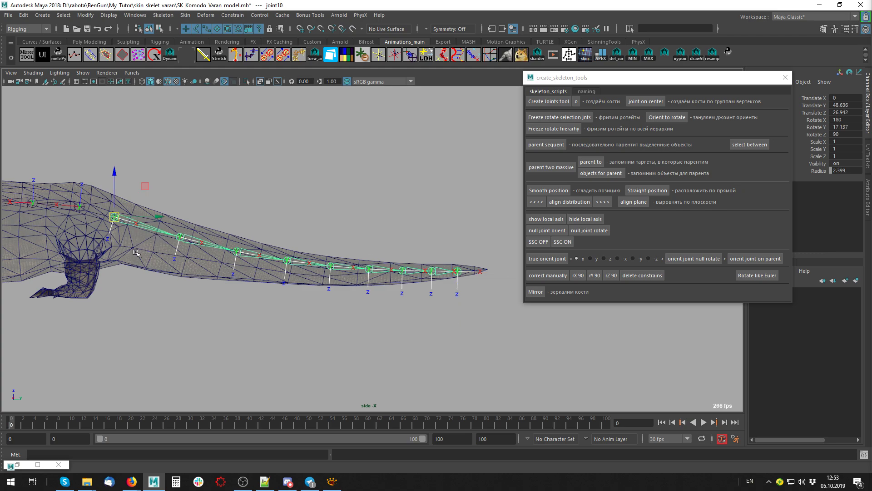
{"action": "key", "text": "ctrl+z"}
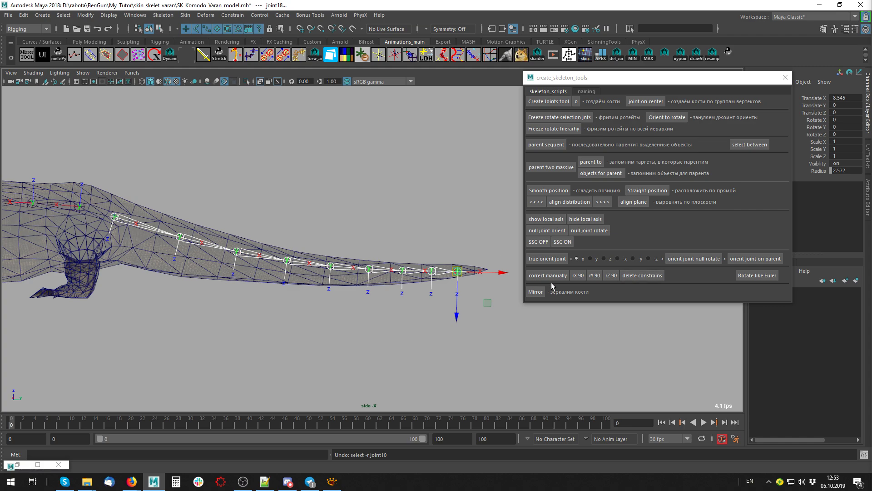
{"action": "left_click", "coordinate": [552, 275]}
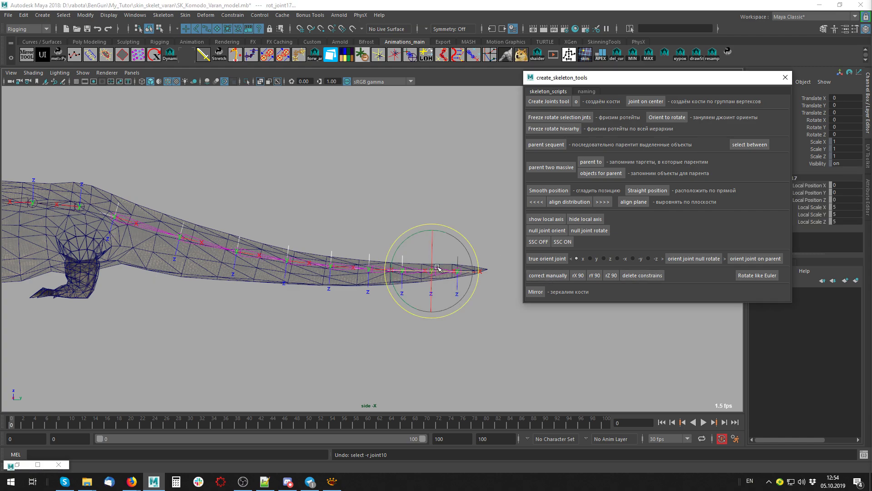
{"action": "left_click", "coordinate": [437, 291]}
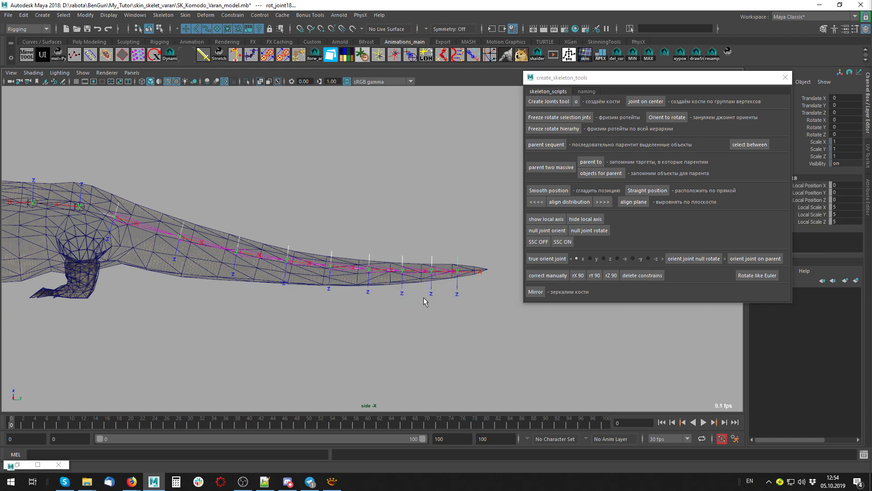
{"action": "key", "text": "e"}
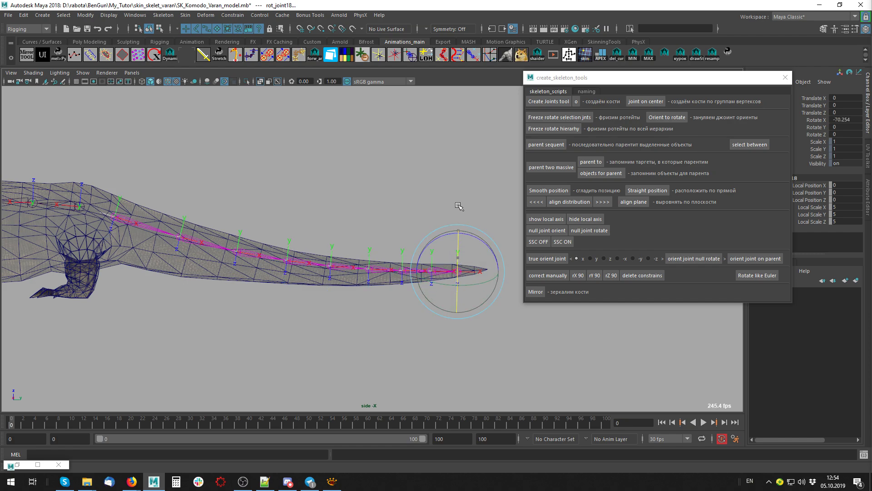
{"action": "mouse_move", "coordinate": [458, 225]}
{"action": "left_mouse_down"}
{"action": "mouse_move", "coordinate": [442, 283]}
{"action": "mouse_move", "coordinate": [444, 260]}
{"action": "left_mouse_up"}
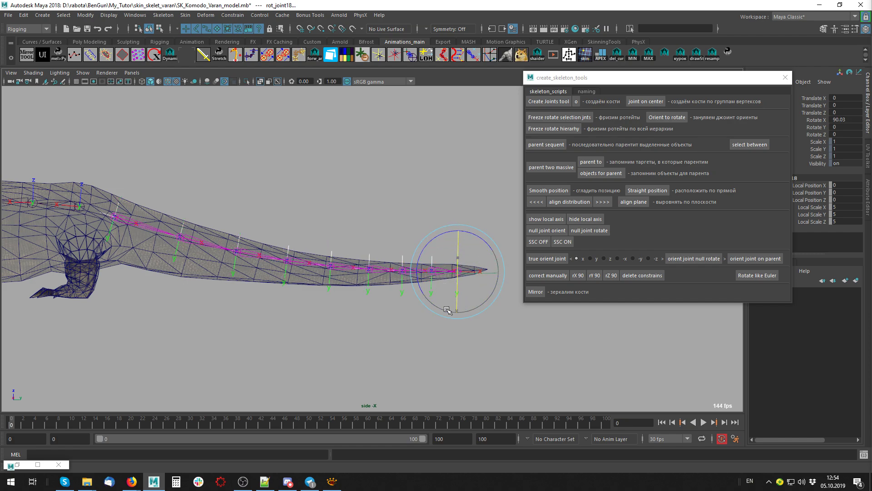
{"action": "key", "text": "ctrl+z"}
{"action": "key", "text": "ctrl+z"}
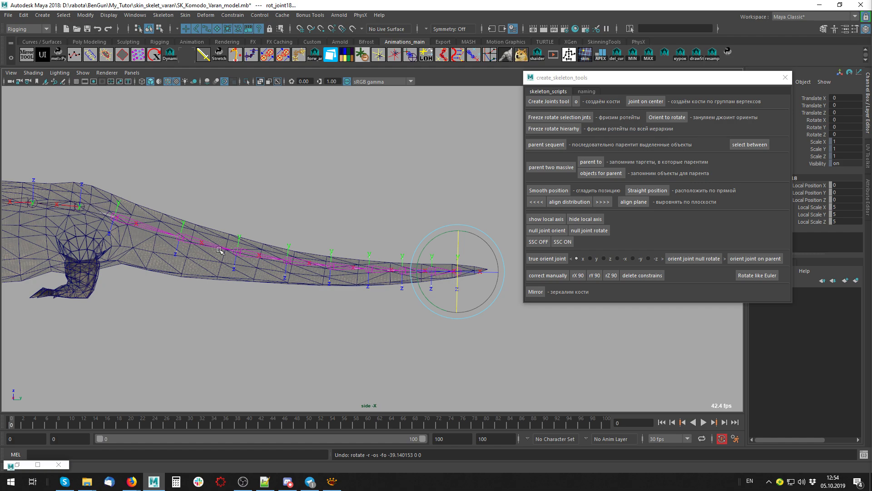
{"action": "key", "text": "ctrl+z"}
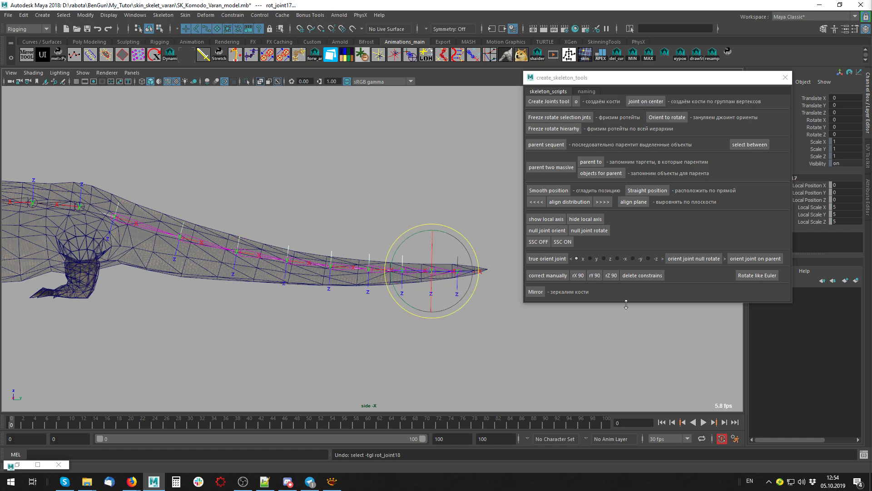
- Rotate the tail joints' local axes 180° around X with two rX 90 steps
{"action": "left_click", "coordinate": [578, 274]}
{"action": "left_click", "coordinate": [578, 277]}
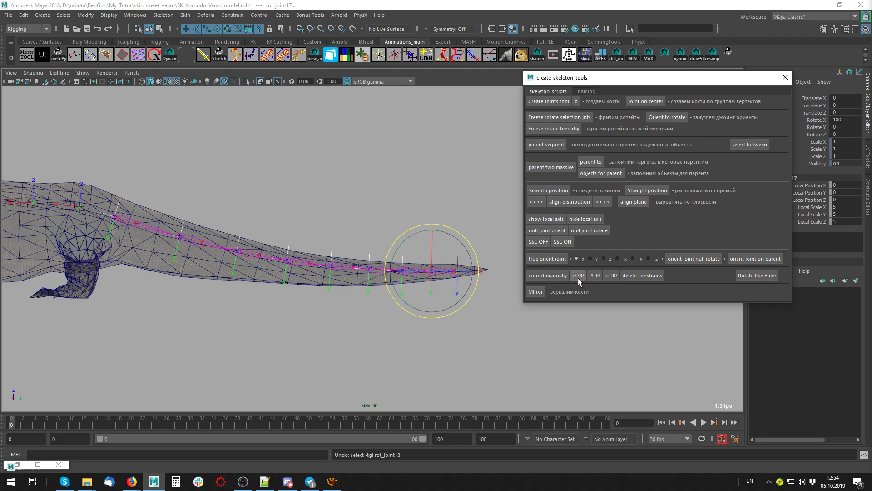
{"action": "left_click_drag", "start_coordinate": [433, 266], "coordinate": [432, 259]}
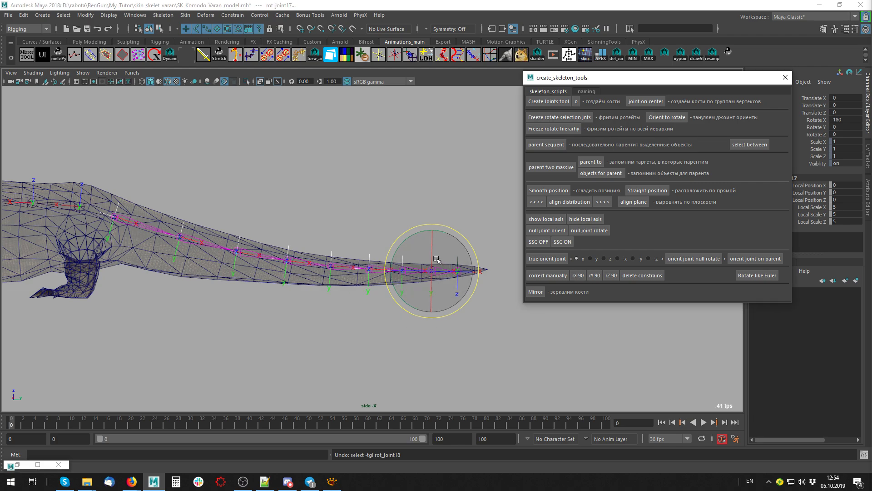
{"action": "key", "text": "ctrl+z"}
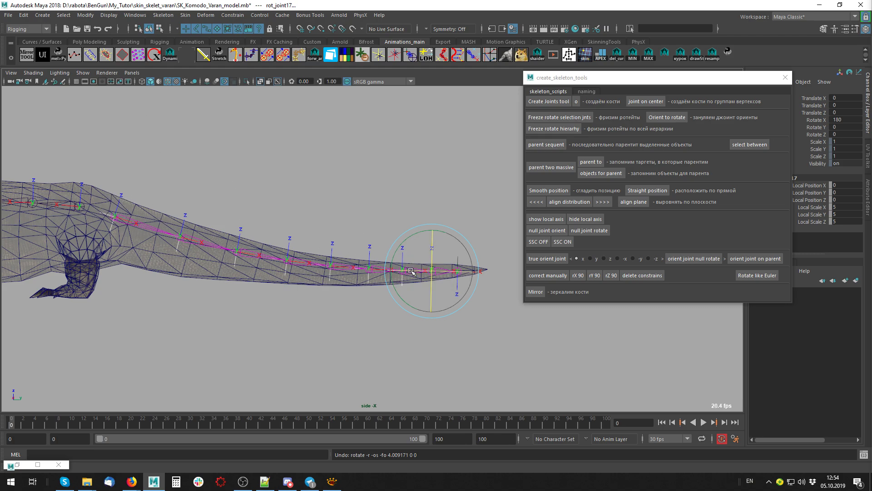
- Flip the tail-end joint rot_joint18's axes around X as well
{"action": "left_click", "coordinate": [459, 262]}
{"action": "left_click", "coordinate": [459, 258]}
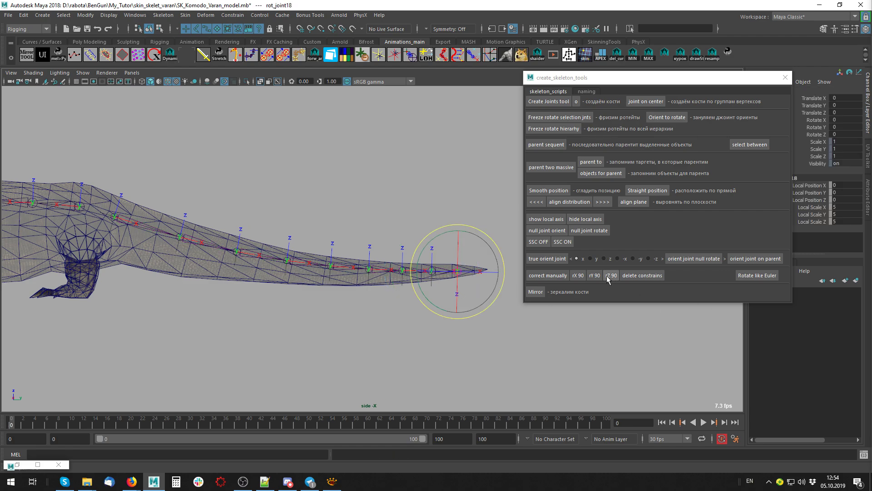
{"action": "left_click", "coordinate": [581, 277]}
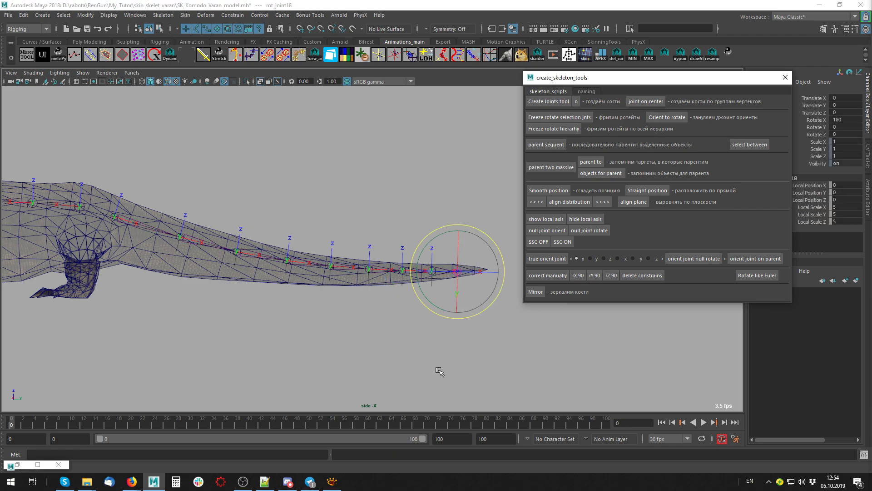
{"action": "left_click", "coordinate": [425, 374]}
- Sweep-select the tail joints, clear the selection, and zoom along the tail
{"action": "middle_click_drag", "start_coordinate": [27, 180], "coordinate": [43, 175], "text": "alt"}
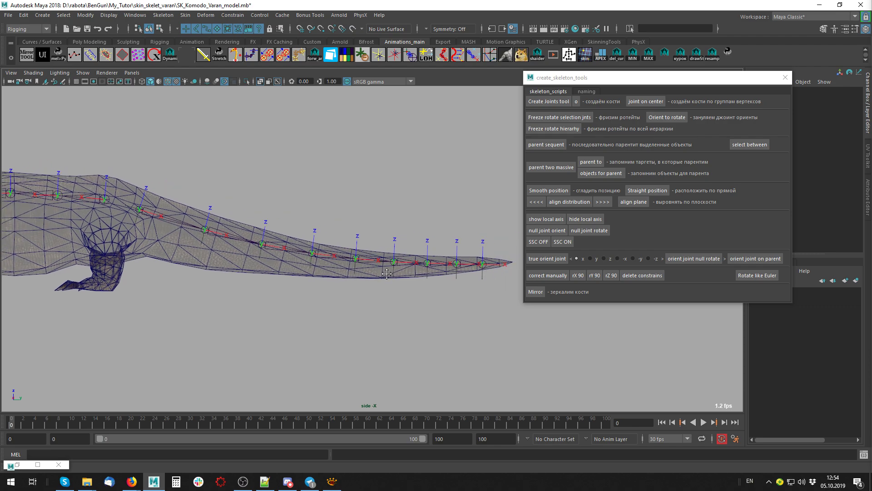
{"action": "mouse_move", "coordinate": [44, 174]}
{"action": "left_mouse_down"}
{"action": "mouse_move", "coordinate": [173, 242]}
{"action": "mouse_move", "coordinate": [496, 273]}
{"action": "left_mouse_up"}
{"action": "left_click", "coordinate": [643, 275]}
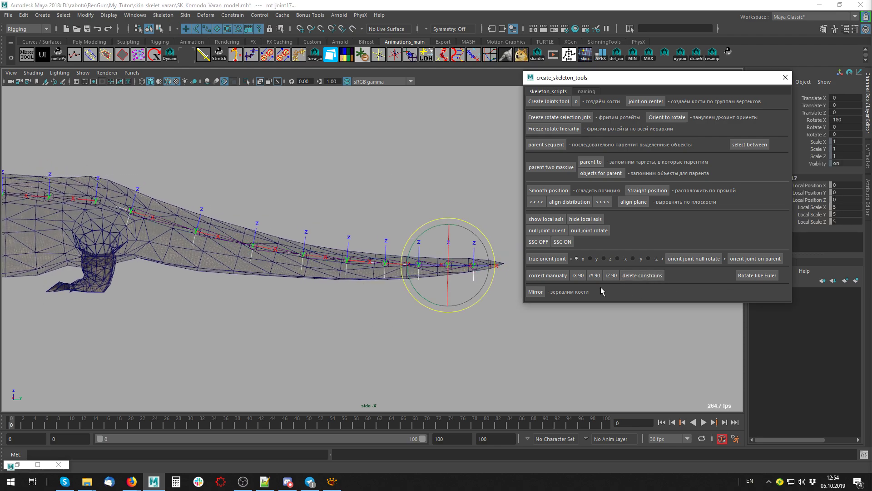
{"action": "left_click", "coordinate": [476, 83]}
{"action": "key", "text": "ctrl+z"}
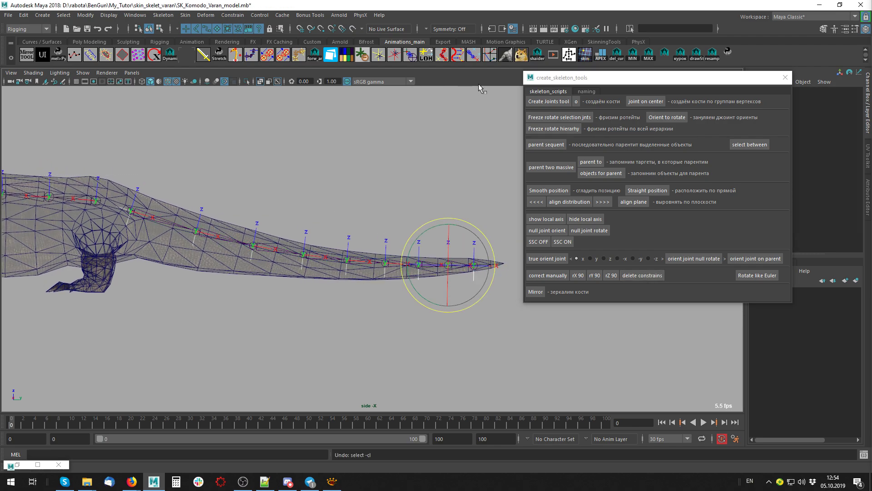
{"action": "left_click", "coordinate": [478, 84]}
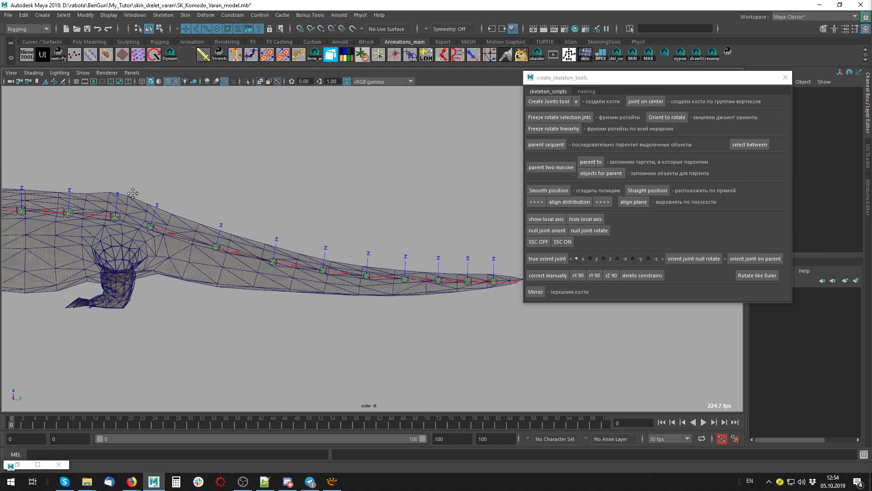
{"action": "left_click", "coordinate": [177, 226]}
{"action": "left_click", "coordinate": [271, 313]}
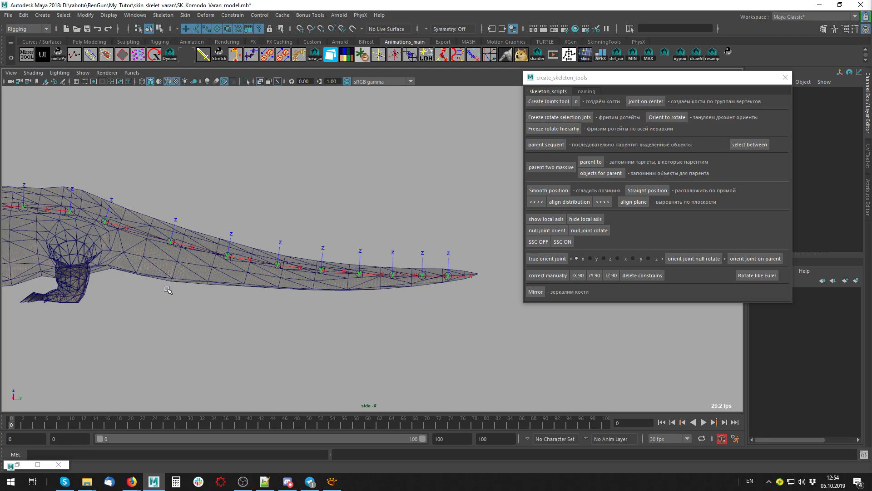
{"action": "right_click_drag", "start_coordinate": [163, 263], "coordinate": [238, 299], "text": "alt"}
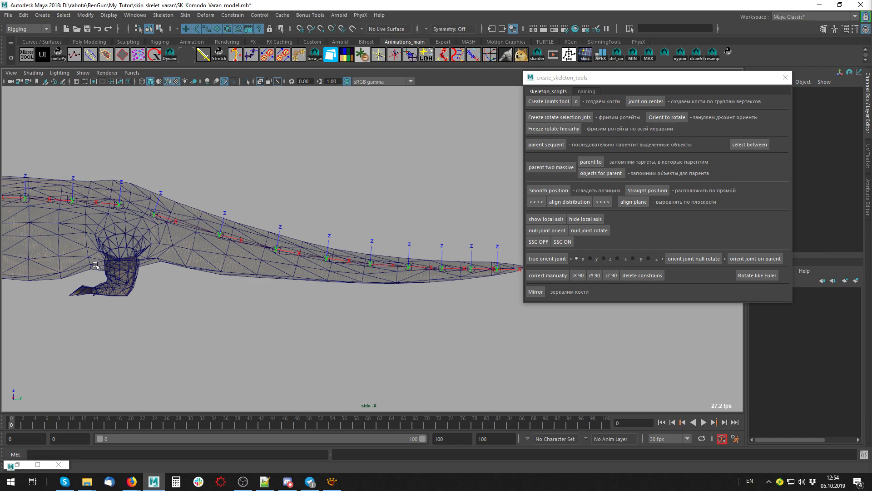
{"action": "middle_click_drag", "start_coordinate": [96, 266], "coordinate": [186, 275], "text": "alt"}
{"action": "middle_click_drag", "start_coordinate": [271, 274], "coordinate": [141, 268], "text": "alt"}
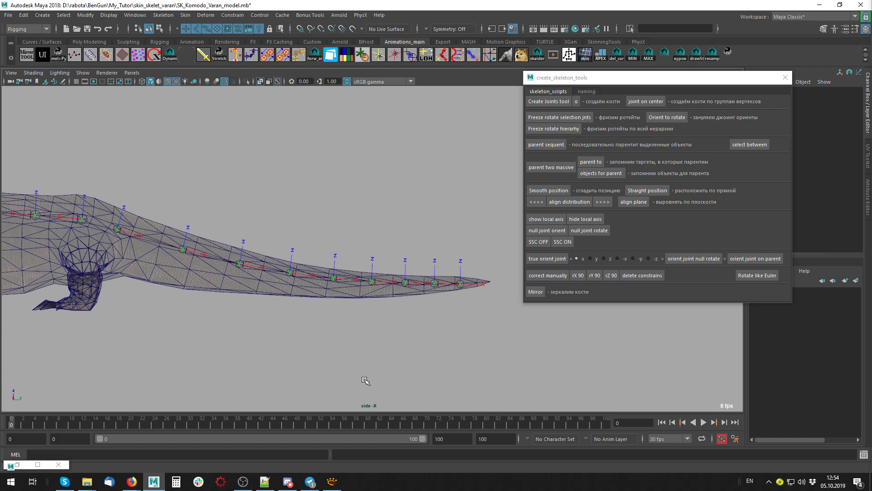
- Inspect the rotation values of joint10, joint18, joint4 and joint1
{"action": "middle_click_drag", "start_coordinate": [72, 269], "coordinate": [214, 273], "text": "alt"}
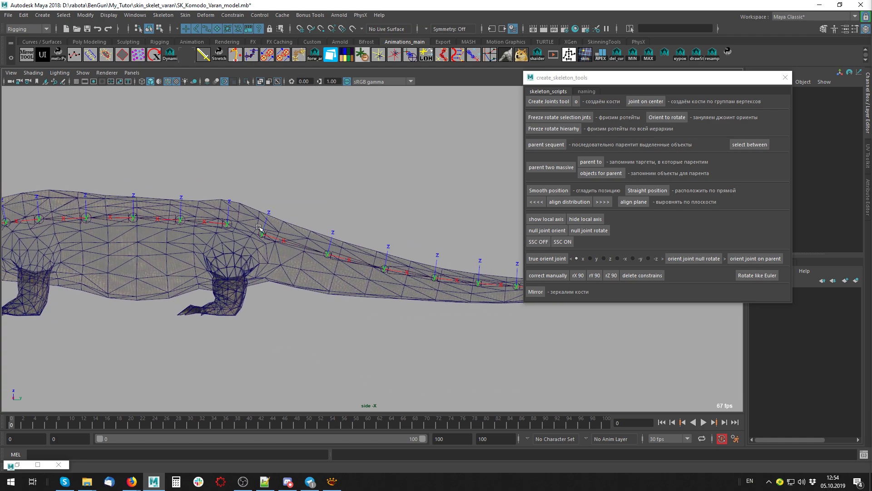
{"action": "left_click", "coordinate": [264, 235]}
{"action": "left_click_drag", "start_coordinate": [210, 202], "coordinate": [226, 266]}
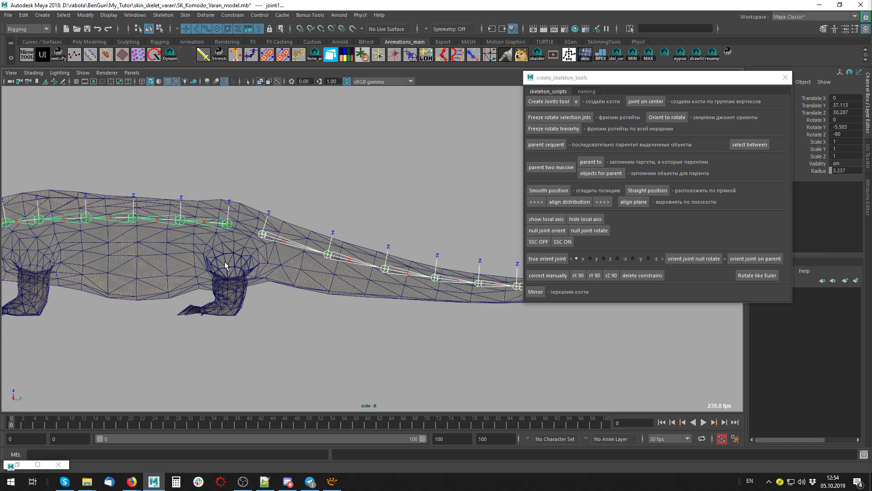
{"action": "left_click", "coordinate": [275, 232]}
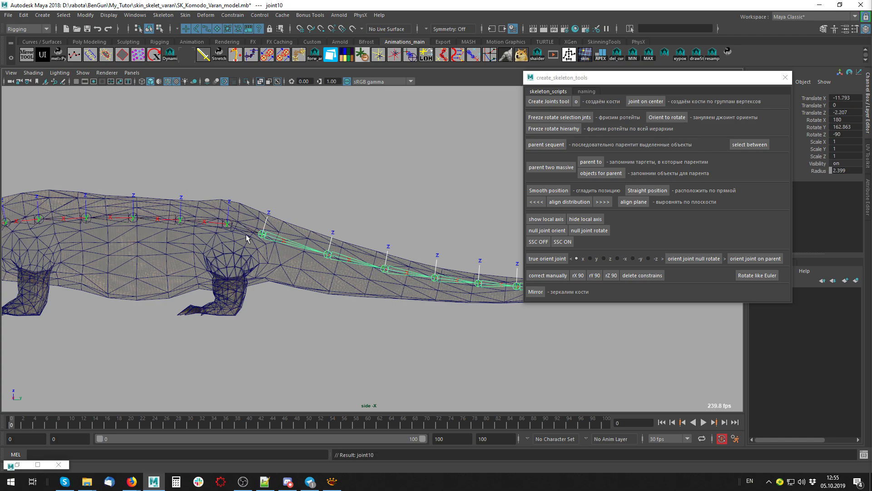
{"action": "middle_click_drag", "start_coordinate": [225, 283], "coordinate": [187, 249], "text": "alt"}
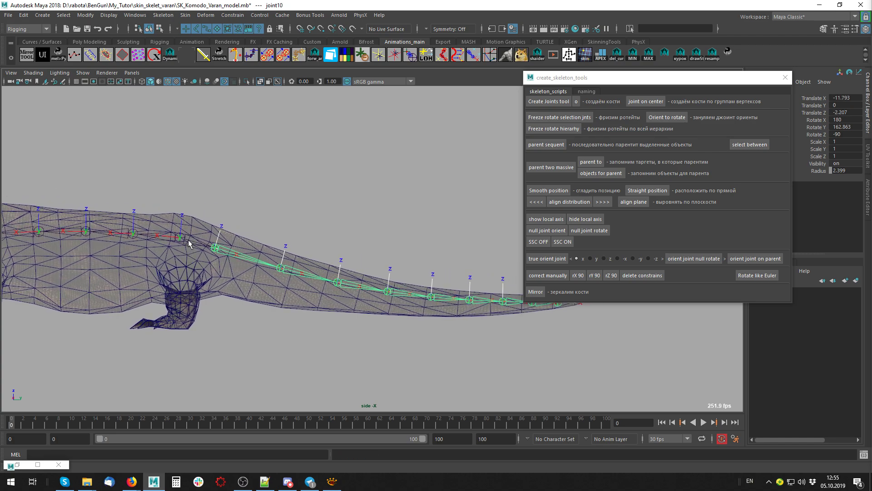
{"action": "left_click", "coordinate": [201, 248]}
{"action": "scroll", "coordinate": [181, 241], "scroll_direction": "down", "scroll_amount": 3}
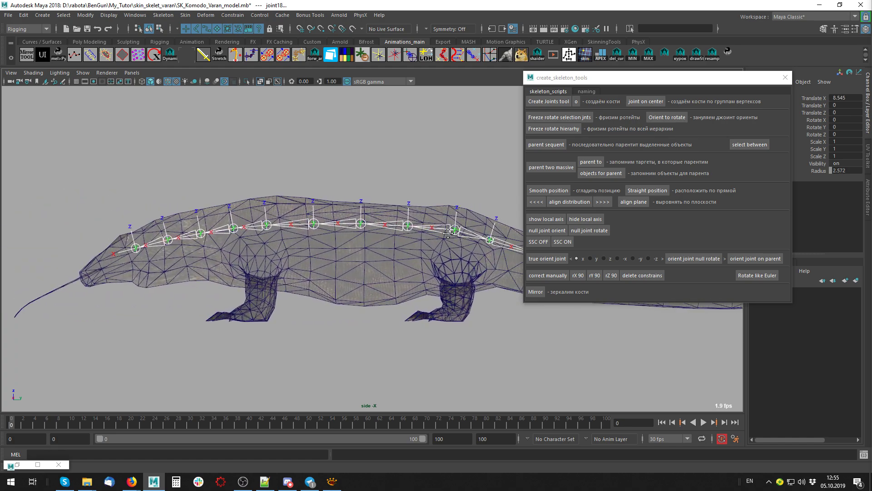
{"action": "scroll", "coordinate": [145, 232], "scroll_direction": "up", "scroll_amount": 3}
{"action": "middle_click_drag", "start_coordinate": [136, 232], "coordinate": [144, 232], "text": "alt"}
{"action": "left_click", "coordinate": [156, 227]}
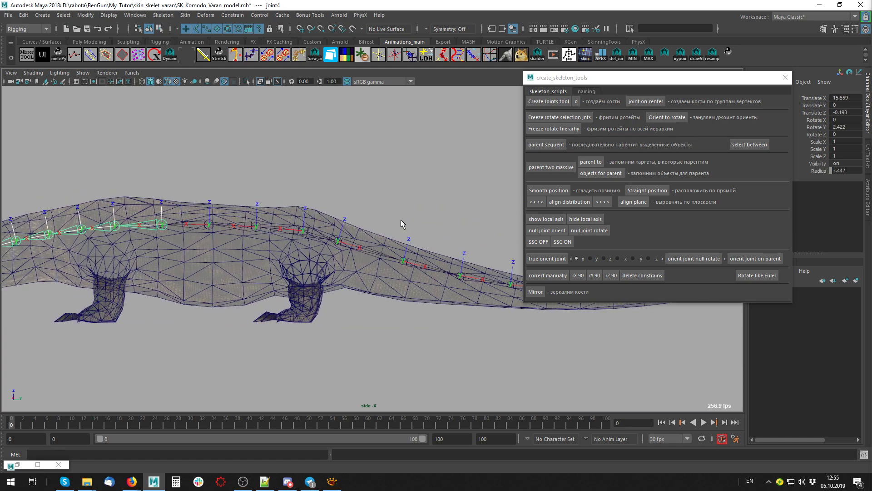
{"action": "scroll", "coordinate": [283, 179], "scroll_direction": "down", "scroll_amount": 1}
{"action": "middle_click_drag", "start_coordinate": [283, 179], "coordinate": [218, 184], "text": "alt"}
{"action": "left_click", "coordinate": [246, 234]}
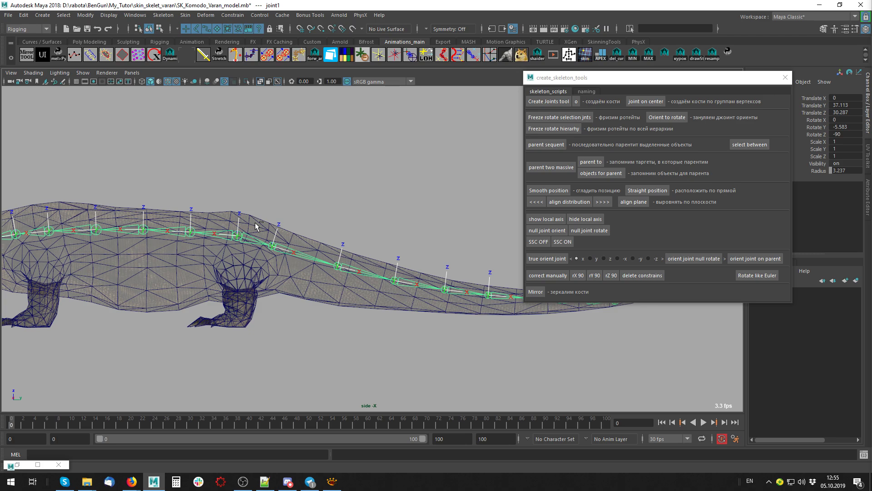
- Set joint18's Rotate X, Y and Z to 0 in the Channel Box
{"action": "left_click", "coordinate": [256, 225]}
{"action": "key", "text": "w"}
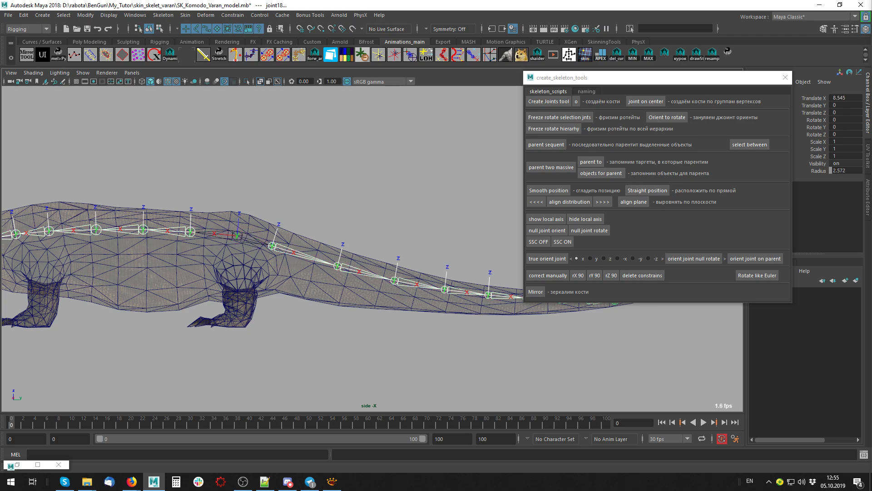
{"action": "left_click_drag", "start_coordinate": [845, 120], "coordinate": [843, 135]}
{"action": "type", "text": "0"}
{"action": "key", "text": "Return"}
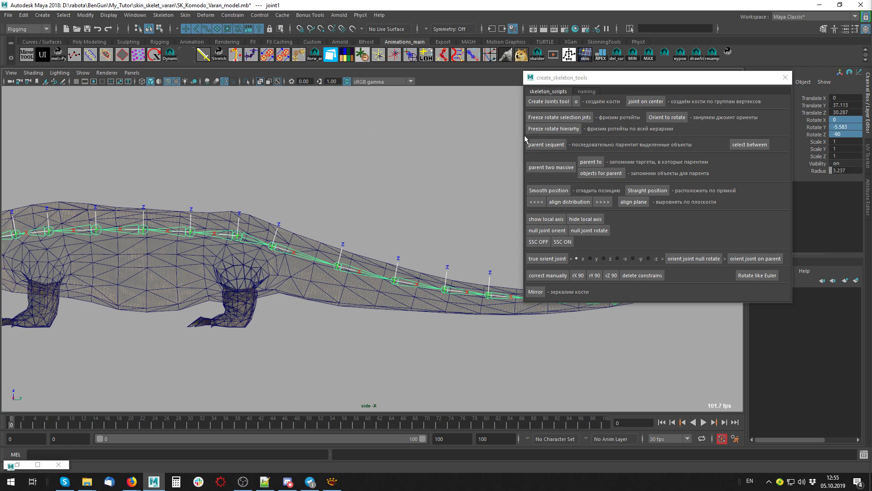
- Freeze rotations across the joint1 hierarchy, then clear the selection
{"action": "left_click", "coordinate": [555, 130]}
{"action": "left_click", "coordinate": [85, 15]}
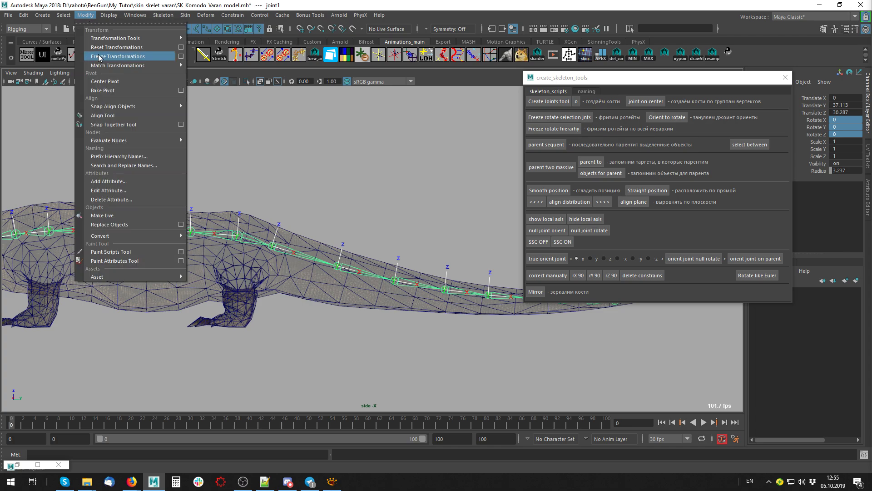
{"action": "left_click", "coordinate": [457, 75]}
{"action": "left_click", "coordinate": [249, 183]}
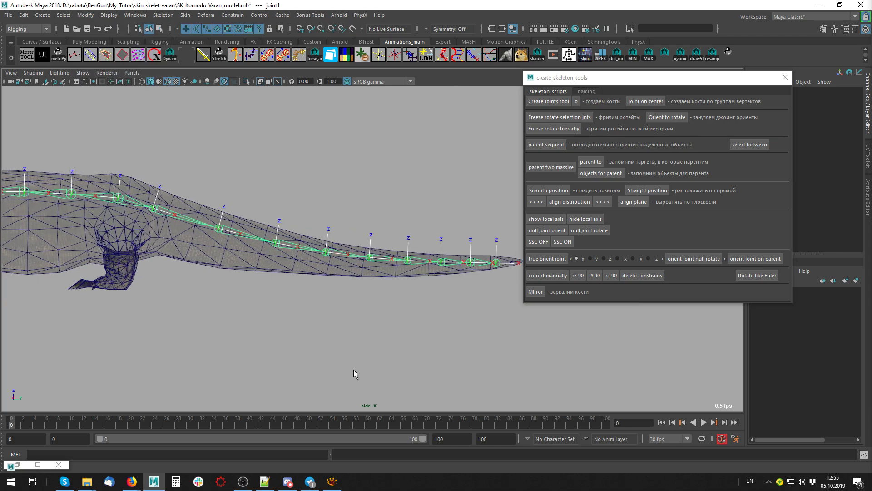
{"action": "scroll", "coordinate": [218, 251], "scroll_direction": "up", "scroll_amount": 3}
{"action": "left_click", "coordinate": [223, 237]}
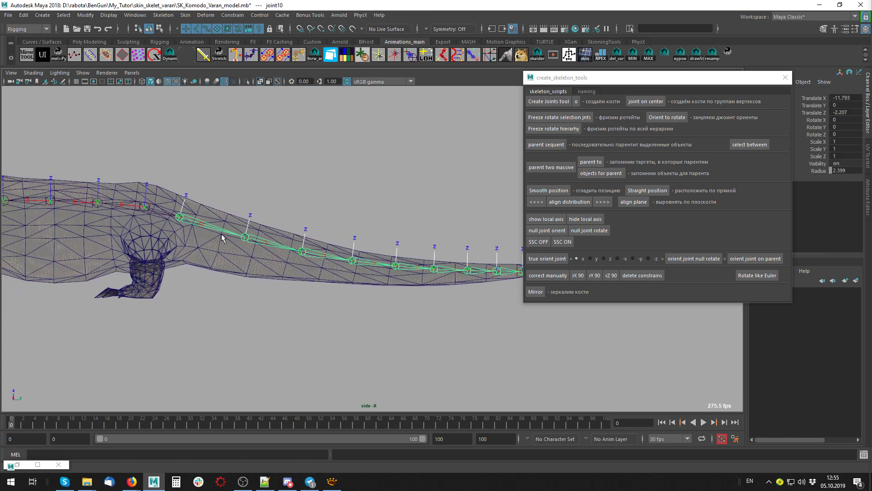
{"action": "left_click", "coordinate": [269, 253]}
{"action": "middle_click_drag", "start_coordinate": [334, 292], "coordinate": [245, 293], "text": "alt"}
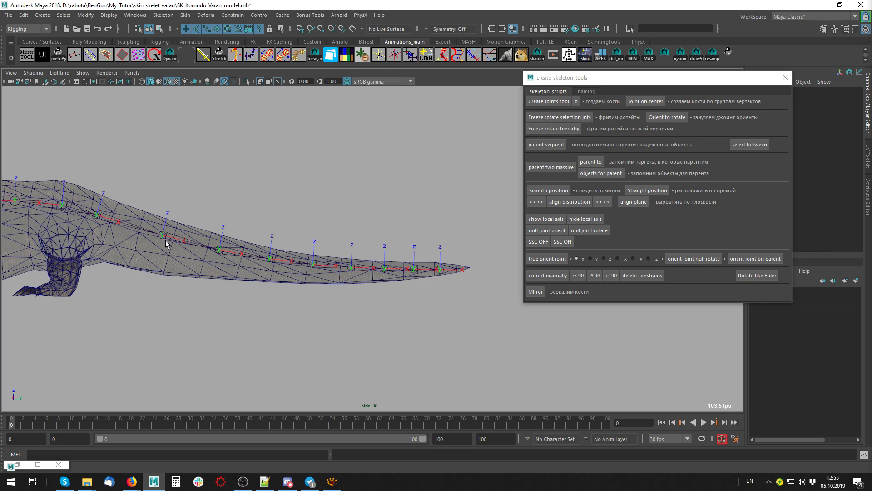
- Zero Rotate X, Y and Z on the tail chain down to joint18, then reselect joint11
{"action": "left_click", "coordinate": [154, 233]}
{"action": "key", "text": "Down"}
{"action": "key", "text": "Down"}
{"action": "key", "text": "Down"}
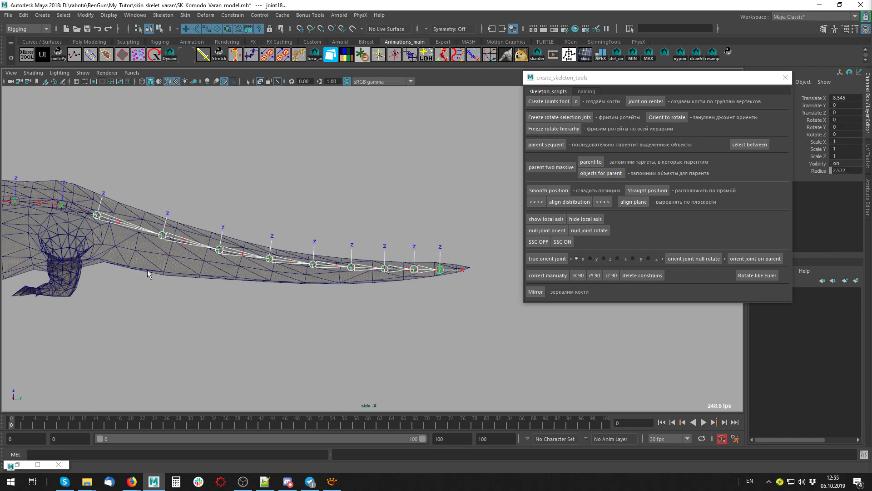
{"action": "key", "text": "e"}
{"action": "middle_click_drag", "start_coordinate": [335, 362], "coordinate": [418, 352]}
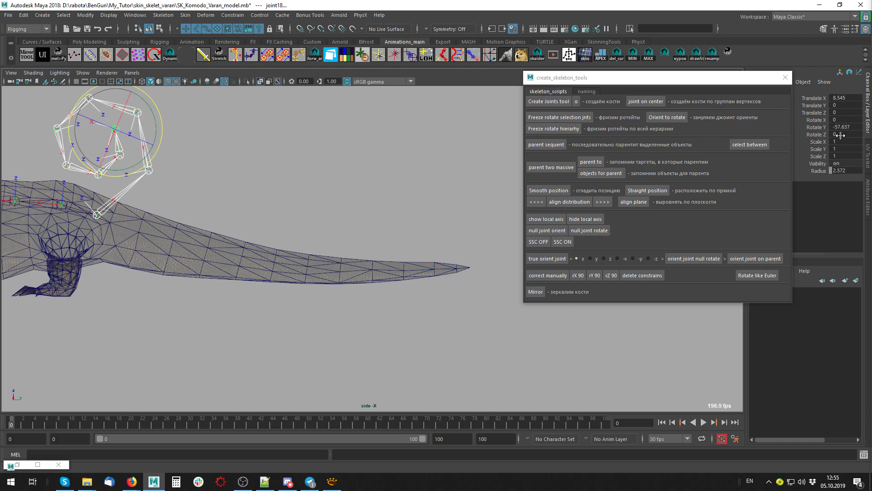
{"action": "left_click_drag", "start_coordinate": [840, 135], "coordinate": [840, 119]}
{"action": "type", "text": "0"}
{"action": "key", "text": "Return"}
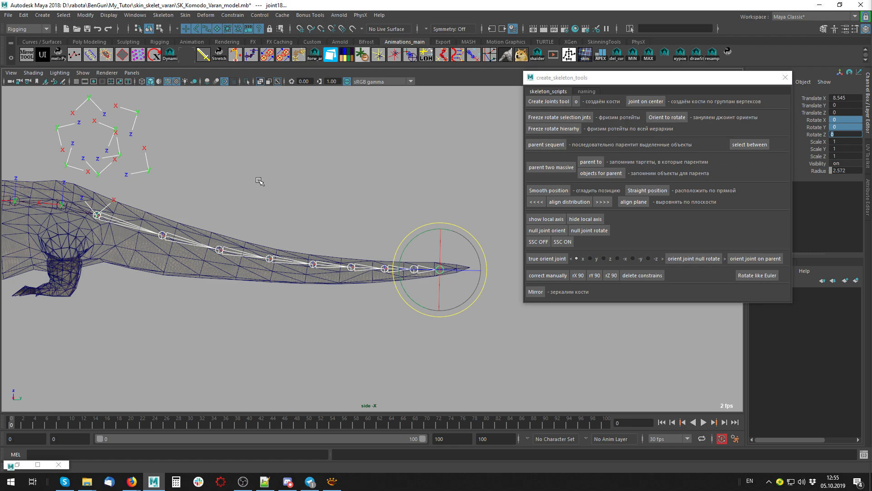
{"action": "middle_click_drag", "start_coordinate": [259, 181], "coordinate": [253, 200], "text": "alt"}
{"action": "left_click", "coordinate": [253, 200]}
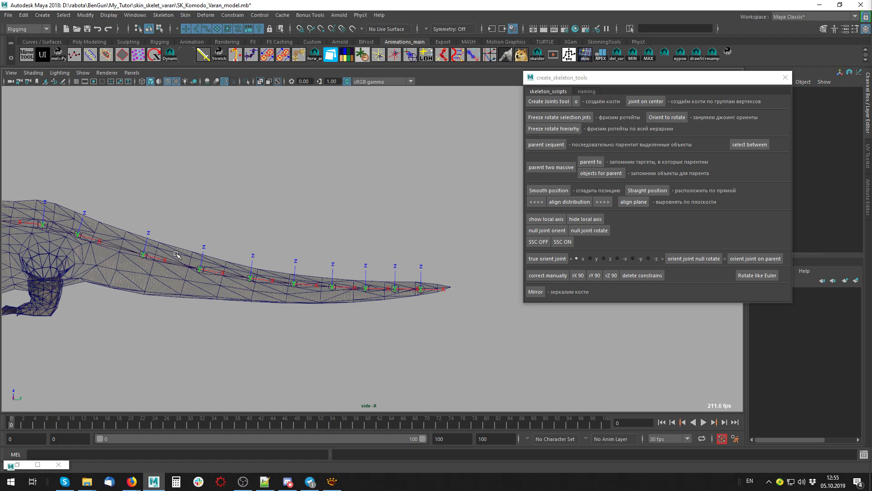
{"action": "left_click", "coordinate": [176, 254]}
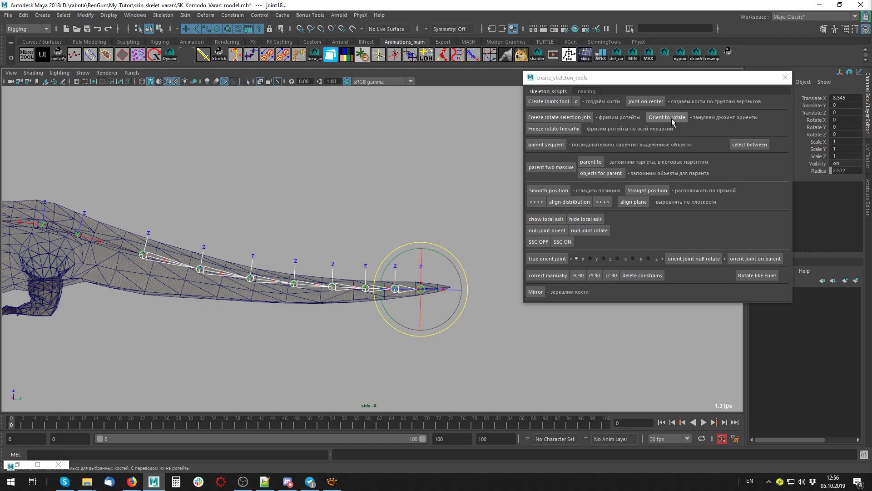
- Zero the tail joints' orients, then select along the tail from joint11 to joint18
{"action": "left_click", "coordinate": [667, 118]}
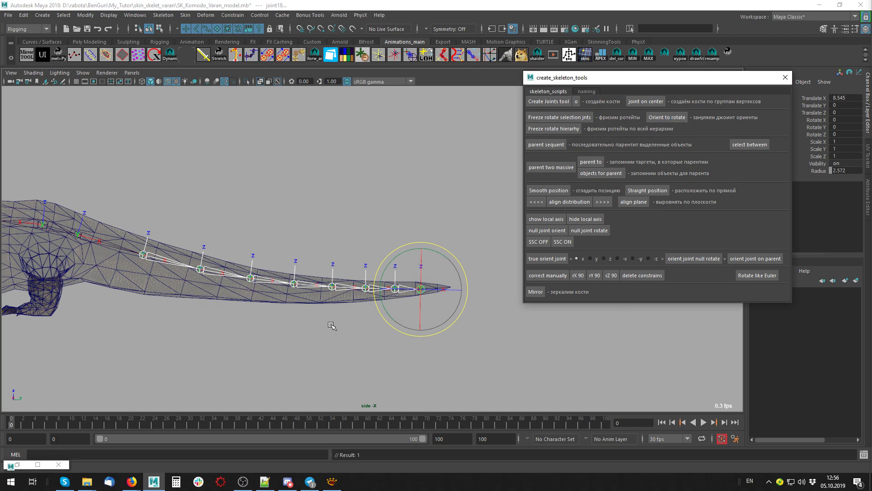
{"action": "left_click", "coordinate": [304, 357]}
{"action": "left_click", "coordinate": [178, 258]}
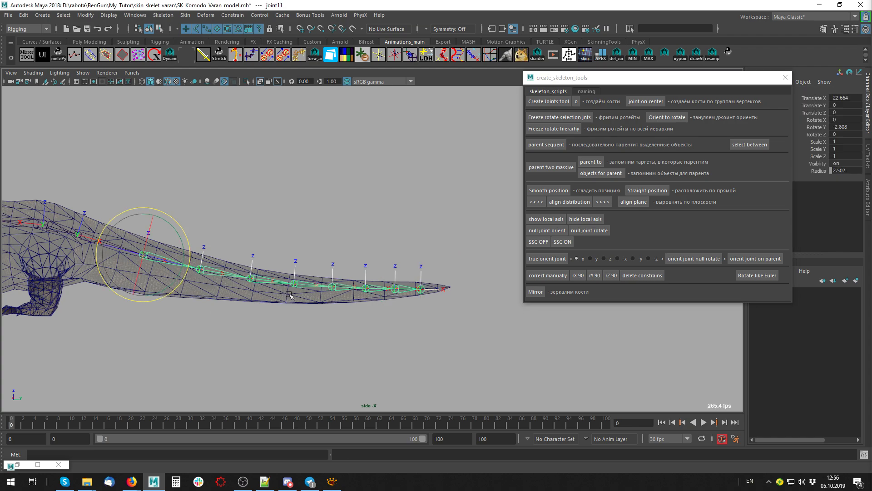
{"action": "left_click", "coordinate": [227, 276]}
{"action": "left_click", "coordinate": [268, 281]}
{"action": "left_click", "coordinate": [348, 285]}
{"action": "left_click", "coordinate": [392, 291]}
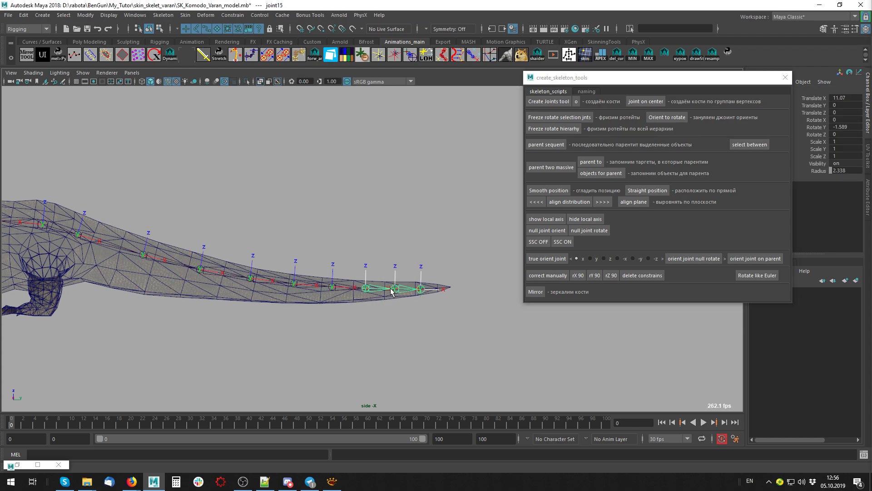
{"action": "left_click", "coordinate": [407, 289]}
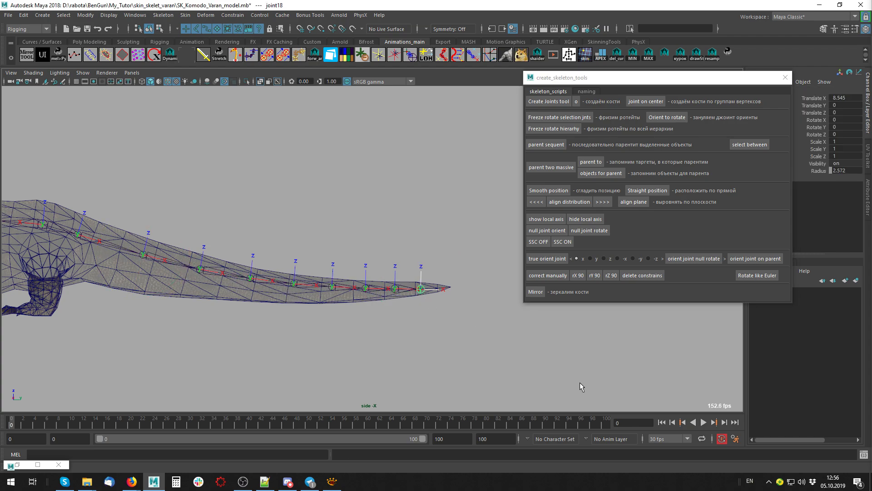
- Bend the tail chain downward via its Rotate X/Y/Z channels, then undo
{"action": "left_click", "coordinate": [185, 266]}
{"action": "key", "text": "ctrl+z"}
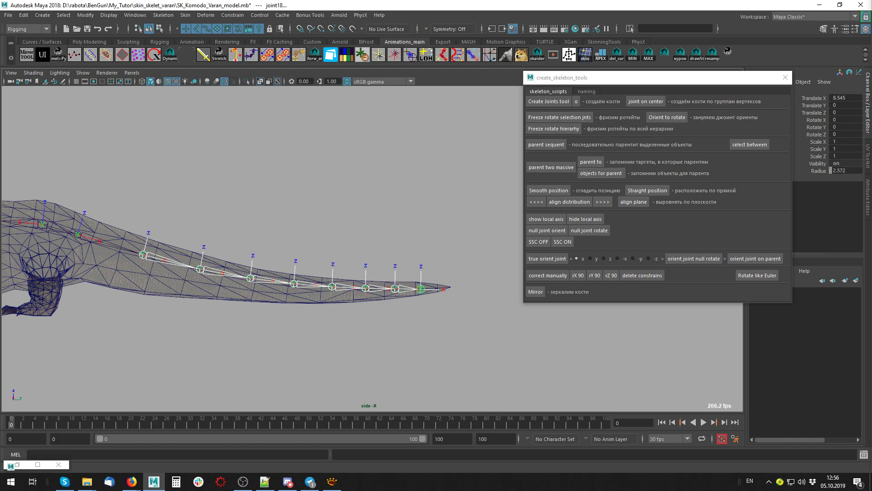
{"action": "left_click_drag", "start_coordinate": [844, 120], "coordinate": [844, 135]}
{"action": "middle_click_drag", "start_coordinate": [844, 135], "coordinate": [844, 135]}
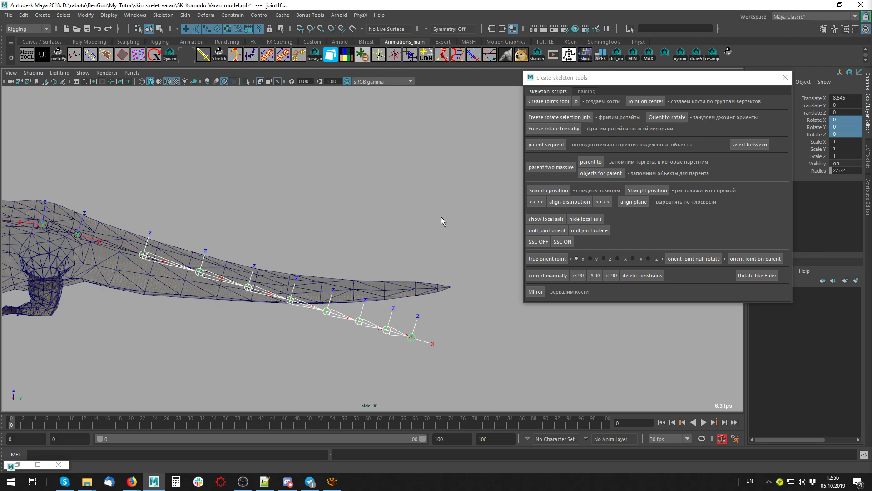
{"action": "key", "text": "ctrl+z"}
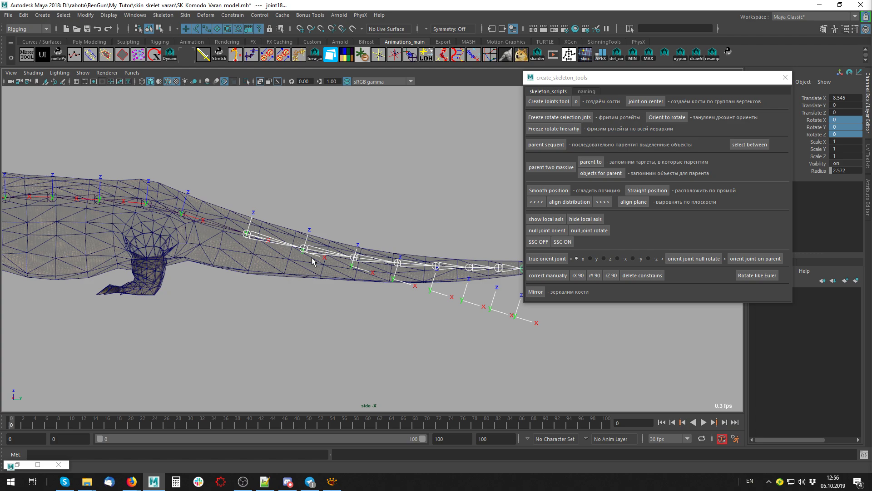
- Select root joint1 and hide the joints' local rotation axes
{"action": "scroll", "coordinate": [427, 223], "scroll_direction": "down", "scroll_amount": 2}
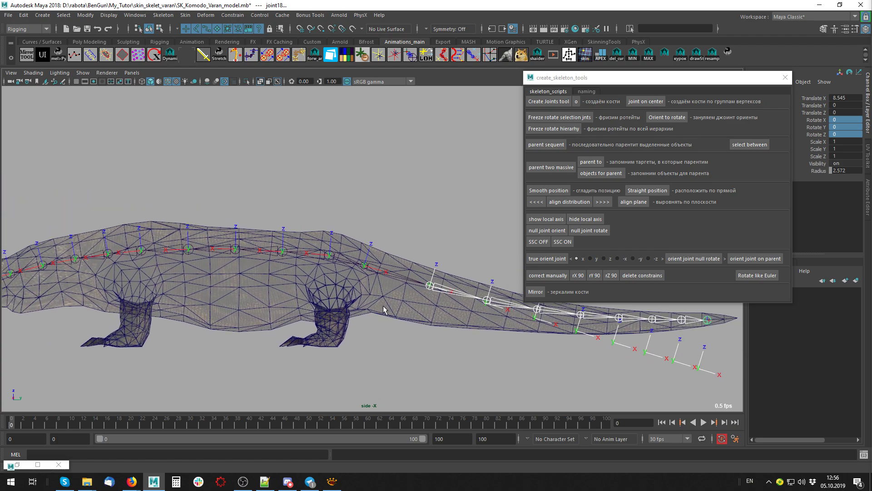
{"action": "scroll", "coordinate": [450, 227], "scroll_direction": "down", "scroll_amount": 1}
{"action": "scroll", "coordinate": [468, 231], "scroll_direction": "down", "scroll_amount": 1}
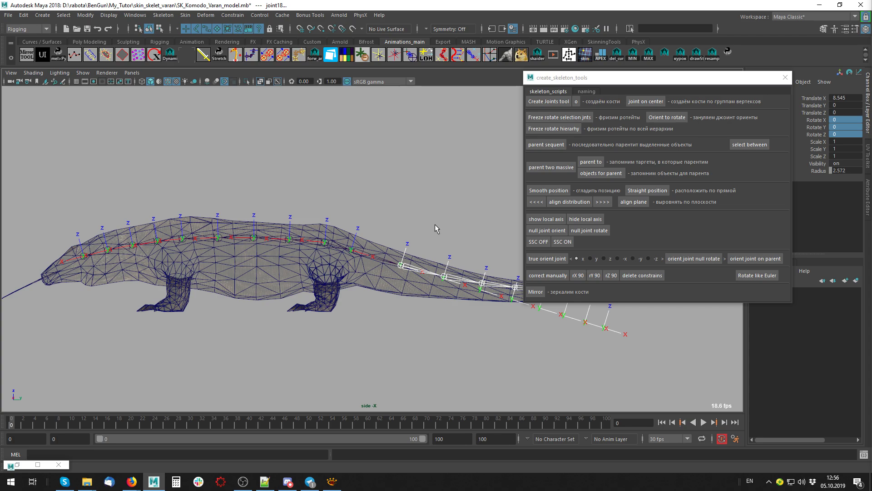
{"action": "middle_click_drag", "start_coordinate": [377, 254], "coordinate": [241, 248], "text": "alt"}
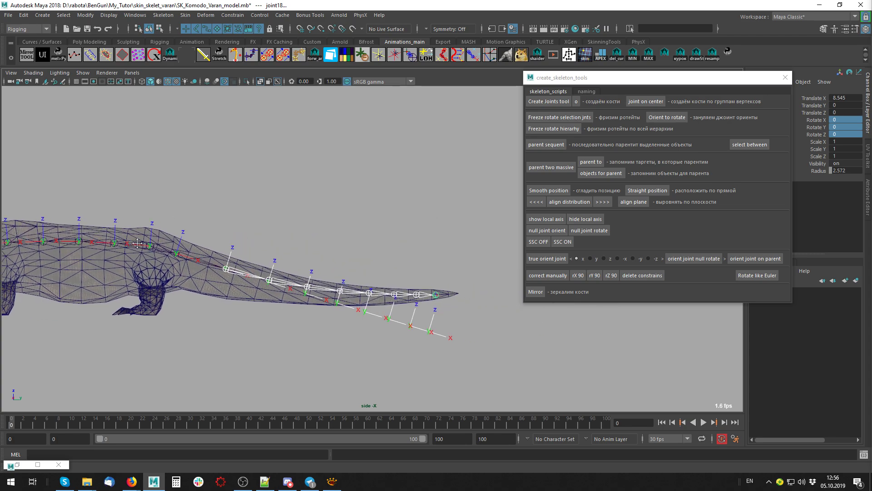
{"action": "mouse_move", "coordinate": [231, 195]}
{"action": "middle_mouse_down", "text": "alt"}
{"action": "mouse_move", "coordinate": [333, 201]}
{"action": "mouse_move", "coordinate": [317, 224]}
{"action": "middle_mouse_up", "text": "alt"}
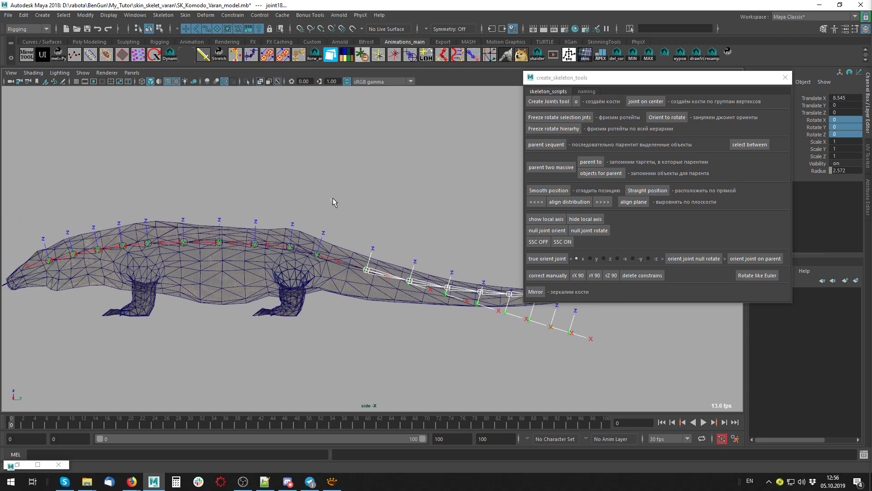
{"action": "left_click", "coordinate": [333, 201]}
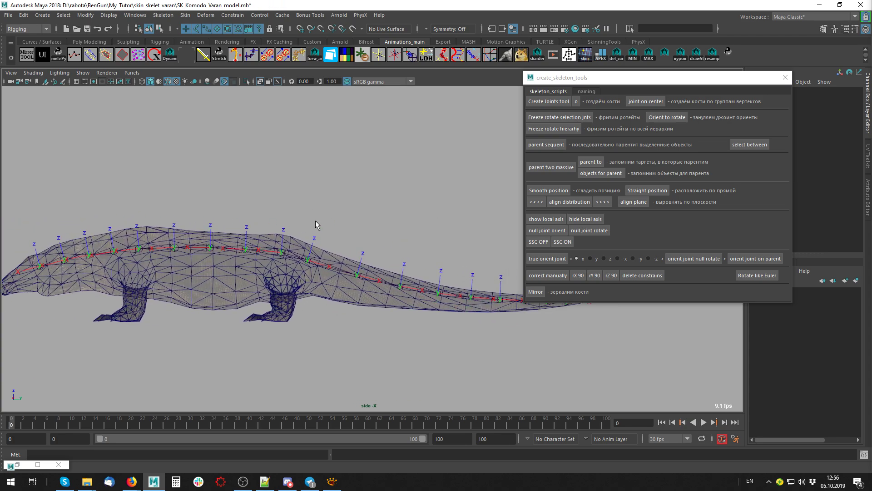
{"action": "middle_click_drag", "start_coordinate": [192, 253], "coordinate": [85, 267], "text": "alt"}
{"action": "middle_click_drag", "start_coordinate": [182, 254], "coordinate": [313, 263], "text": "alt"}
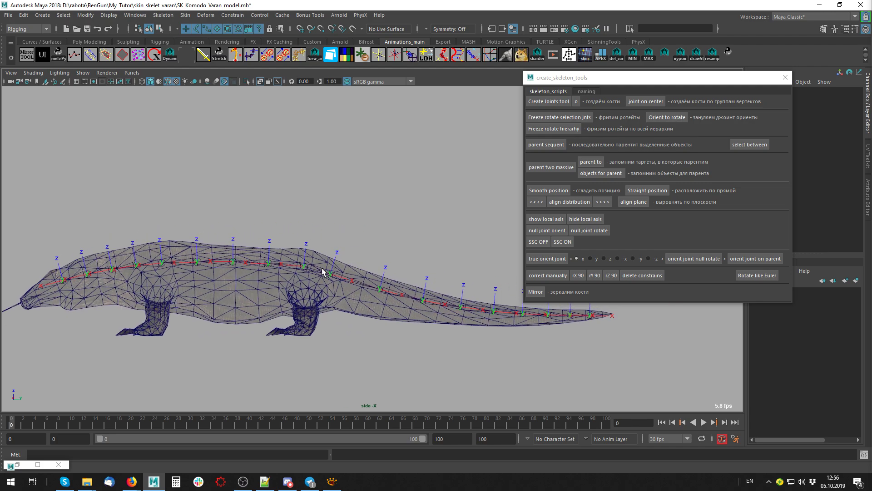
{"action": "left_click", "coordinate": [320, 266]}
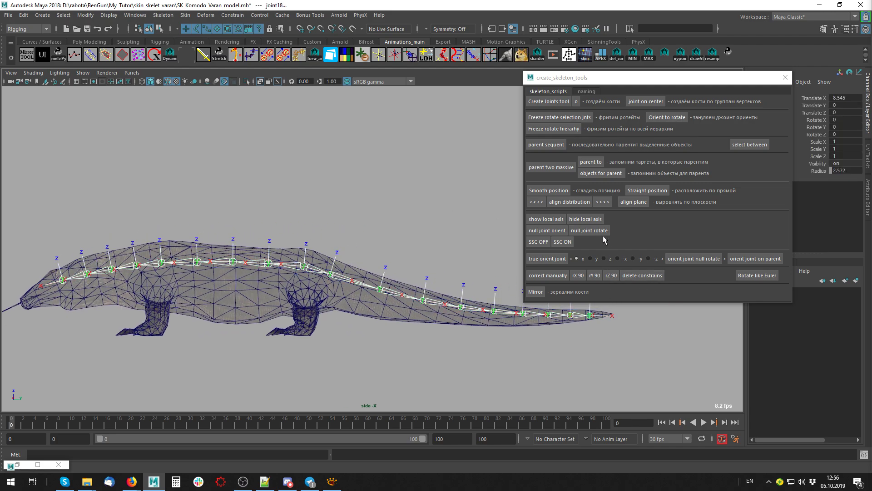
{"action": "left_click", "coordinate": [585, 219]}
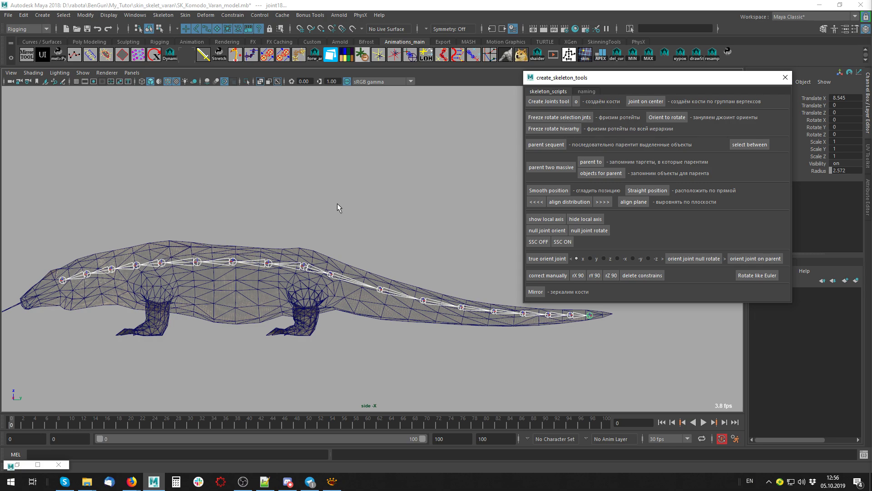
- Switch the viewport to the perspective camera and orbit in on the lizard
{"action": "key", "text": "space"}
{"action": "mouse_move", "coordinate": [337, 204]}
{"action": "left_mouse_down"}
{"action": "mouse_move", "coordinate": [341, 251]}
{"action": "mouse_move", "coordinate": [279, 217]}
{"action": "left_mouse_up"}
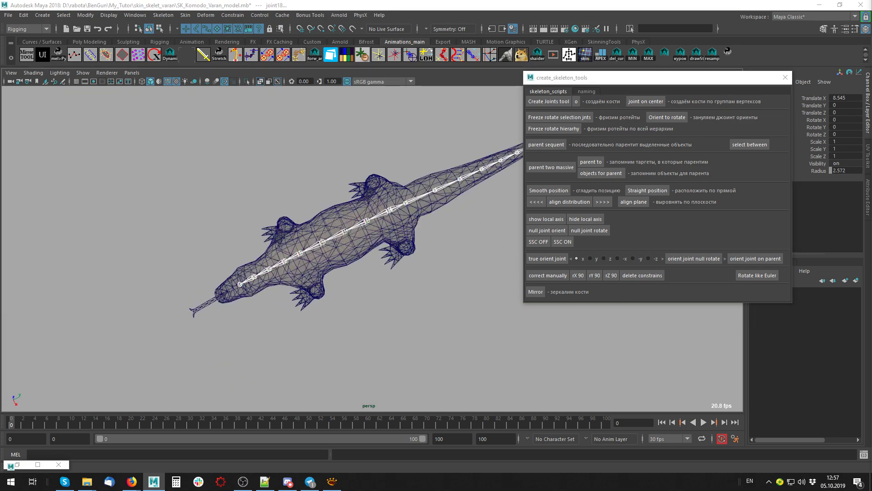
{"action": "mouse_move", "coordinate": [401, 322]}
{"action": "left_mouse_down", "text": "alt"}
{"action": "mouse_move", "coordinate": [225, 236]}
{"action": "mouse_move", "coordinate": [163, 188]}
{"action": "left_mouse_up", "text": "alt"}
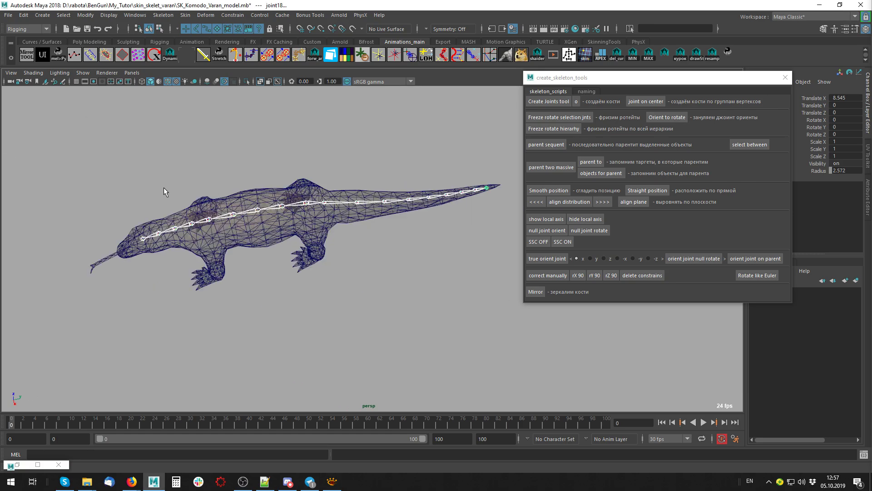
{"action": "right_click_drag", "start_coordinate": [163, 187], "coordinate": [251, 148], "text": "alt"}
{"action": "mouse_move", "coordinate": [216, 176]}
{"action": "left_mouse_down", "text": "alt"}
{"action": "mouse_move", "coordinate": [287, 238]}
{"action": "mouse_move", "coordinate": [343, 234]}
{"action": "left_mouse_up", "text": "alt"}
- Show the mesh with textured shading (5, 6) and return to the side view
{"action": "key", "text": "5"}
{"action": "key", "text": "6"}
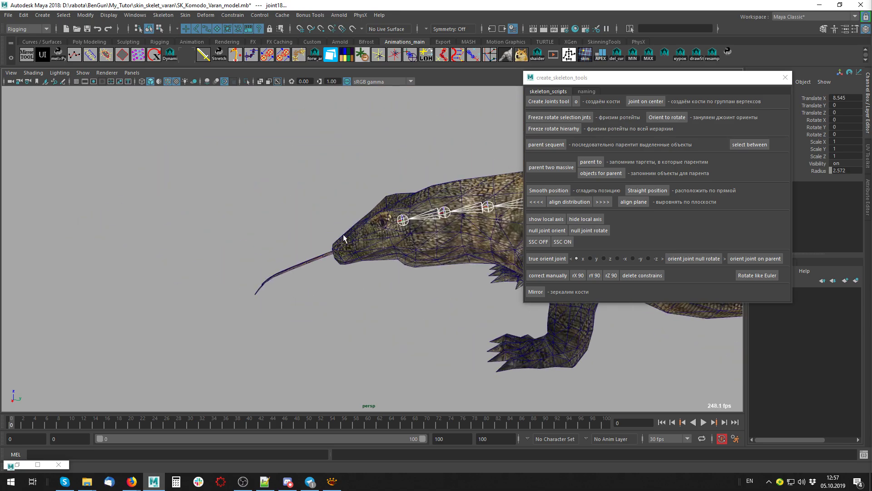
{"action": "key", "text": "space"}
{"action": "mouse_move", "coordinate": [400, 259]}
{"action": "left_mouse_down"}
{"action": "mouse_move", "coordinate": [406, 245]}
{"action": "mouse_move", "coordinate": [449, 257]}
{"action": "left_mouse_up"}
- Zoom in and centre the lizard's head and tongue in the side view
{"action": "scroll", "coordinate": [342, 269], "scroll_direction": "up", "scroll_amount": 3}
{"action": "scroll", "coordinate": [342, 269], "scroll_direction": "up", "scroll_amount": 2}
{"action": "key", "text": "ctrl+z"}
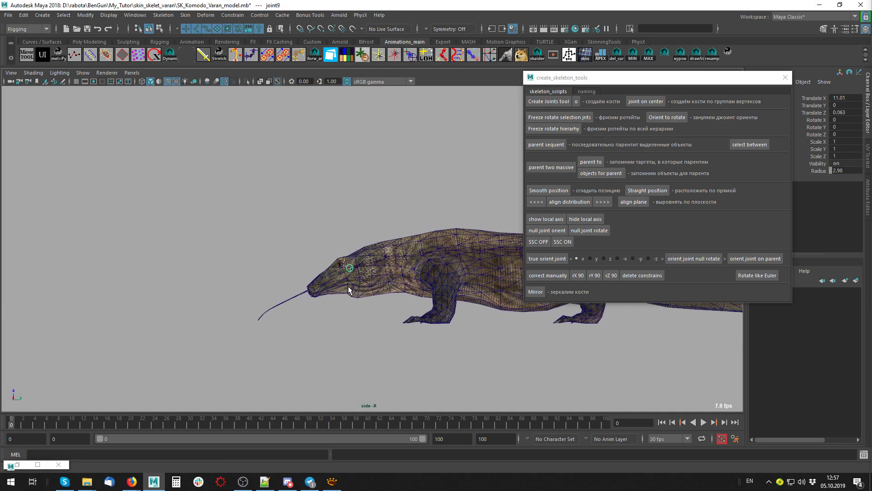
{"action": "scroll", "coordinate": [218, 249], "scroll_direction": "up", "scroll_amount": 5}
{"action": "scroll", "coordinate": [272, 254], "scroll_direction": "down", "scroll_amount": 4}
{"action": "scroll", "coordinate": [366, 249], "scroll_direction": "up", "scroll_amount": 3}
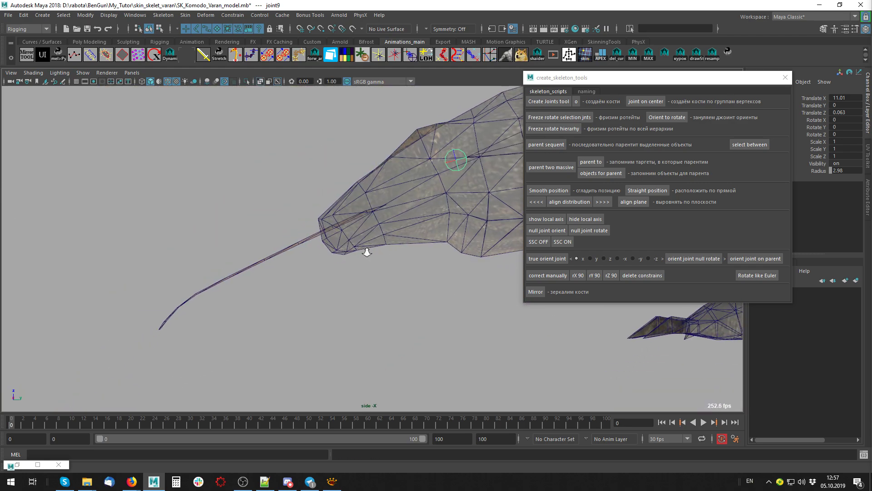
{"action": "left_click", "coordinate": [316, 328]}
{"action": "key", "text": "ctrl+z"}
{"action": "middle_click_drag", "start_coordinate": [353, 274], "coordinate": [332, 278], "text": "alt"}
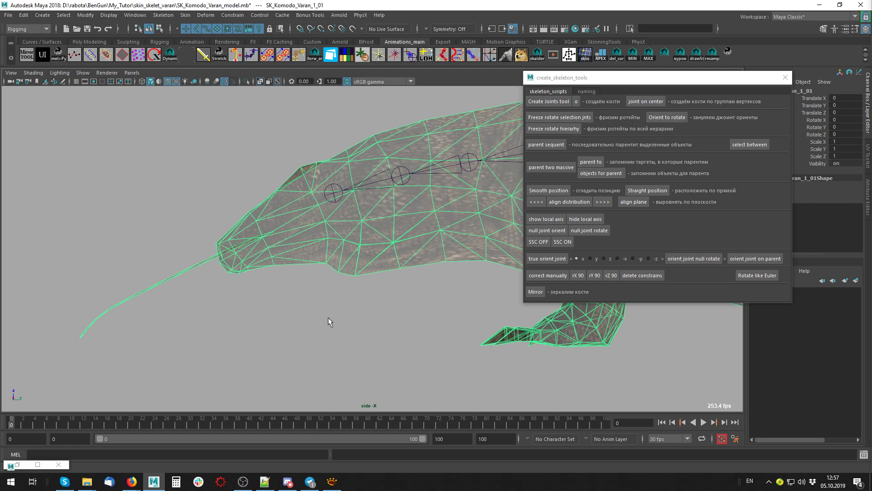
- Draw a four-joint tongue chain from the snout out to the tongue tip
{"action": "left_click", "coordinate": [556, 103]}
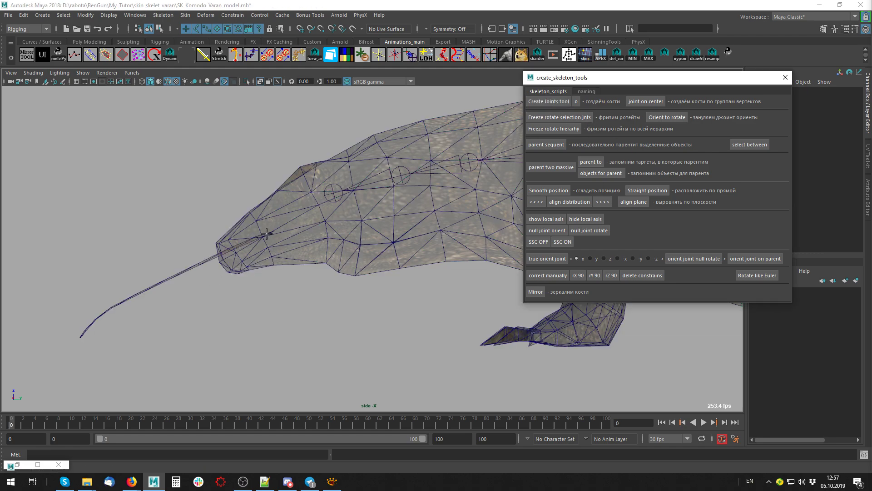
{"action": "left_click", "coordinate": [242, 246]}
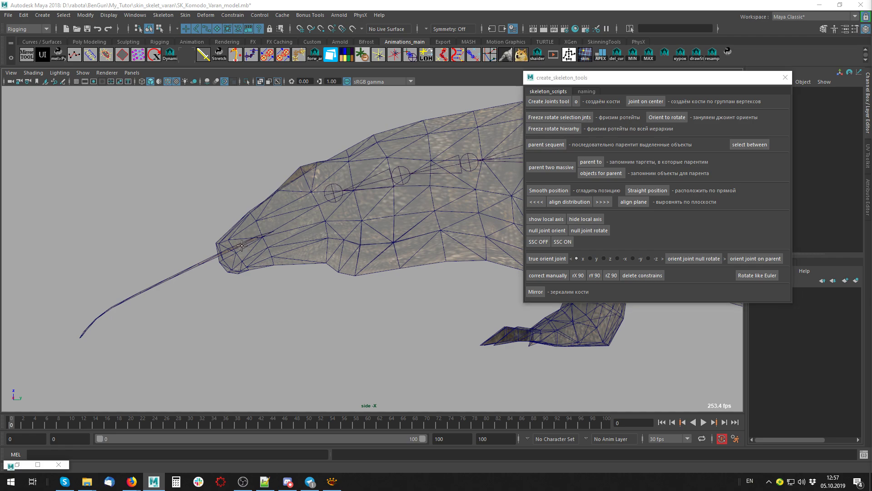
{"action": "left_click", "coordinate": [172, 277]}
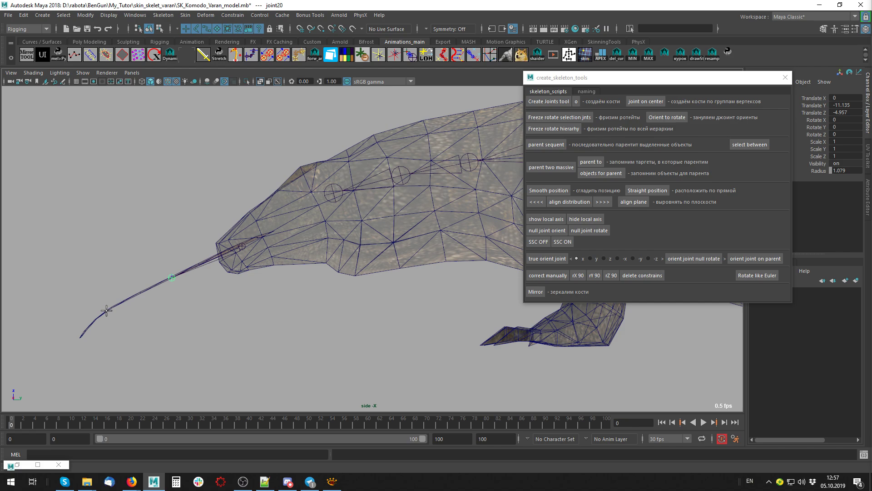
{"action": "left_click", "coordinate": [113, 306]}
{"action": "left_click", "coordinate": [81, 337]}
{"action": "key", "text": "Return"}
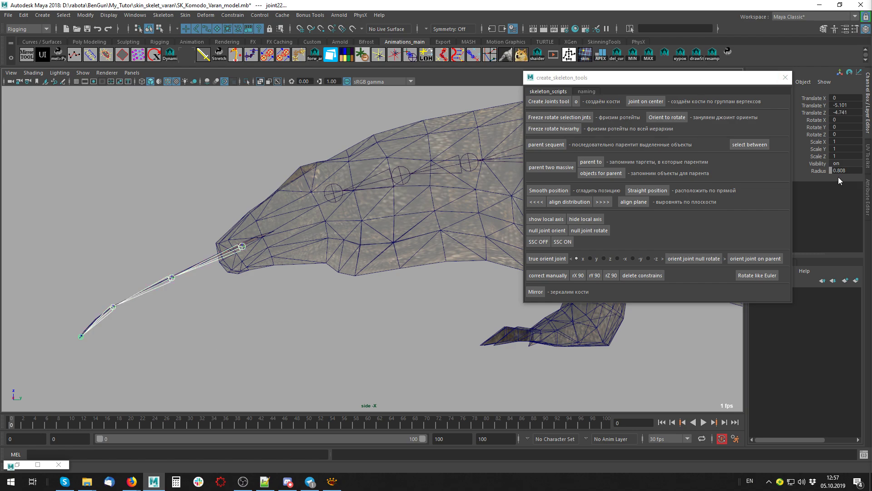
- Set the tongue joints' radius to 2.708 and slide the middle joints along the chain
{"action": "left_click", "coordinate": [819, 171]}
{"action": "middle_click_drag", "start_coordinate": [285, 267], "coordinate": [296, 302]}
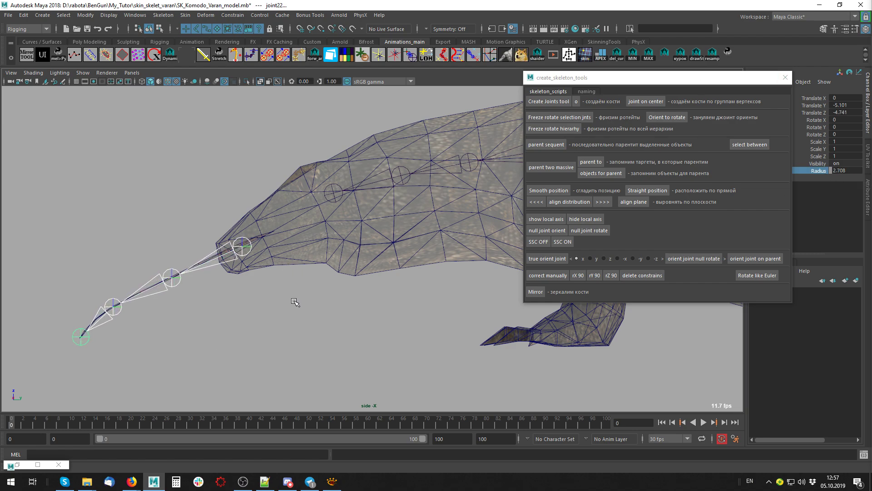
{"action": "left_click", "coordinate": [574, 202]}
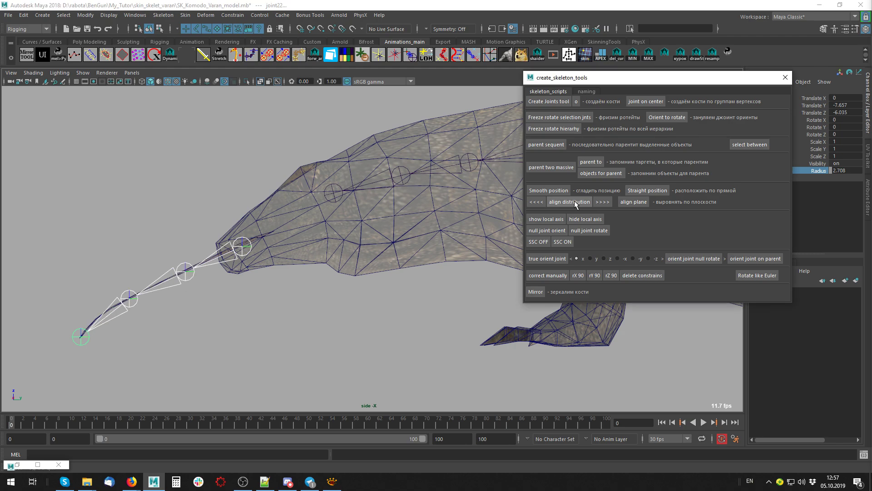
{"action": "left_click", "coordinate": [538, 202]}
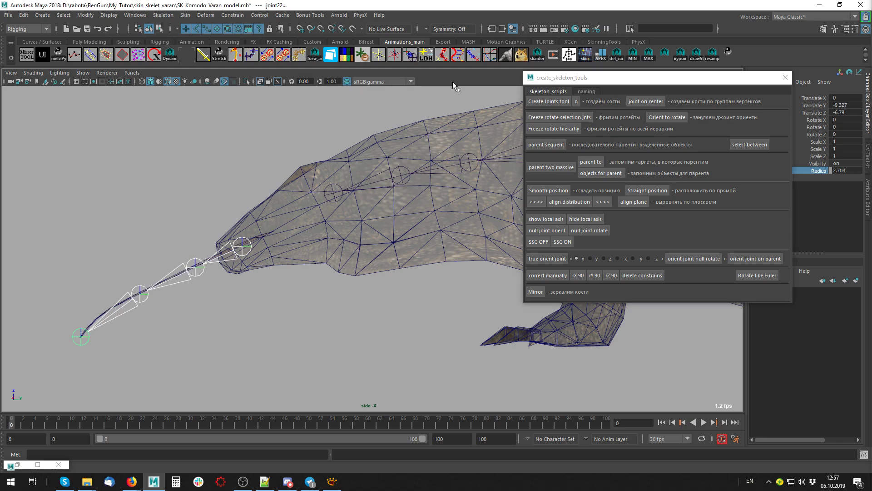
{"action": "key", "text": "g"}
{"action": "left_click", "coordinate": [603, 202]}
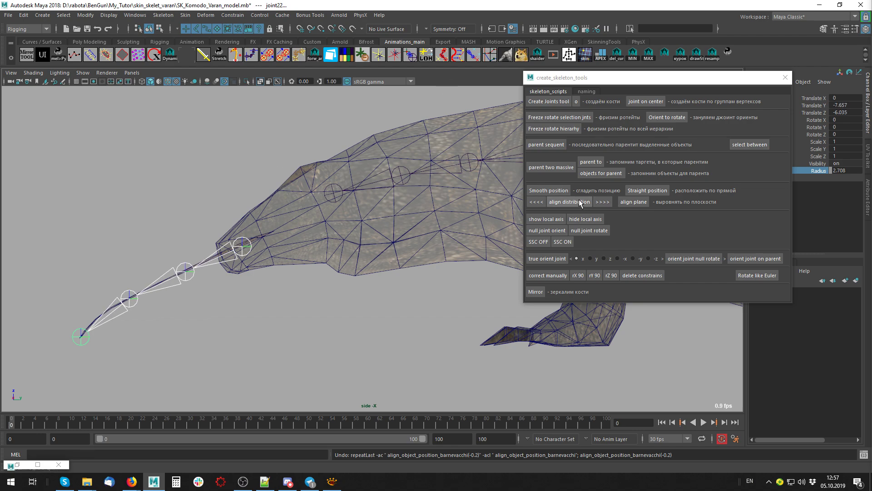
{"action": "left_click", "coordinate": [605, 203]}
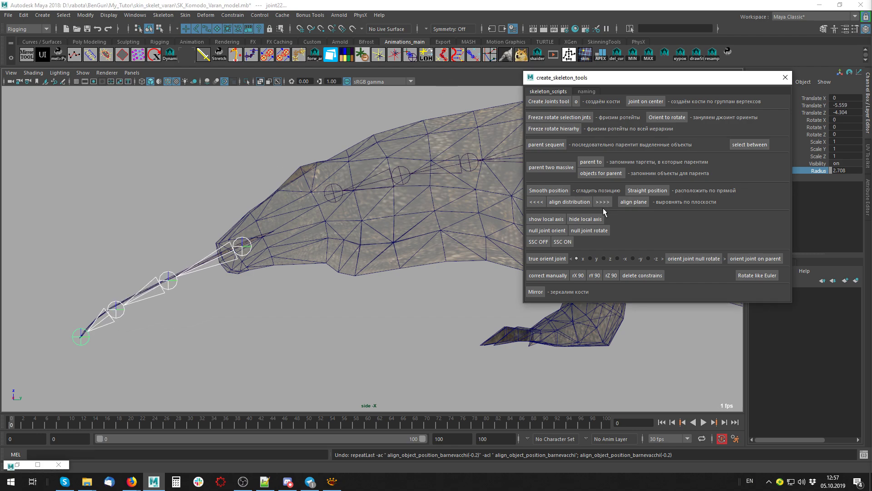
- Move tongue joint20 slightly to smooth the tongue's curve
{"action": "middle_click_drag", "start_coordinate": [179, 350], "coordinate": [298, 315], "text": "alt"}
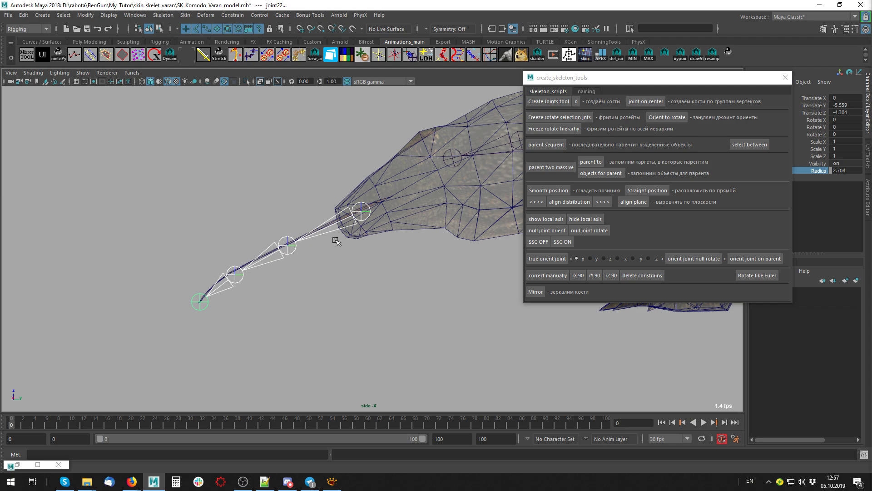
{"action": "left_click_drag", "start_coordinate": [313, 224], "coordinate": [243, 321]}
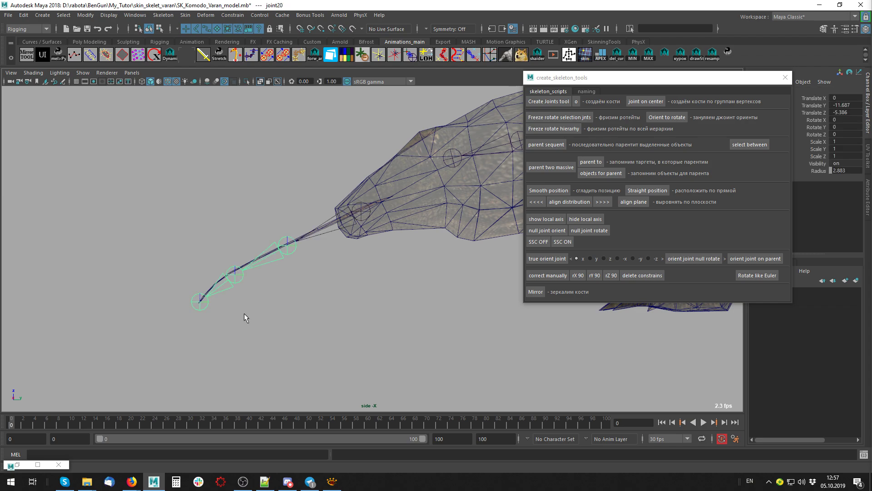
{"action": "left_click", "coordinate": [310, 313]}
{"action": "left_click", "coordinate": [223, 278]}
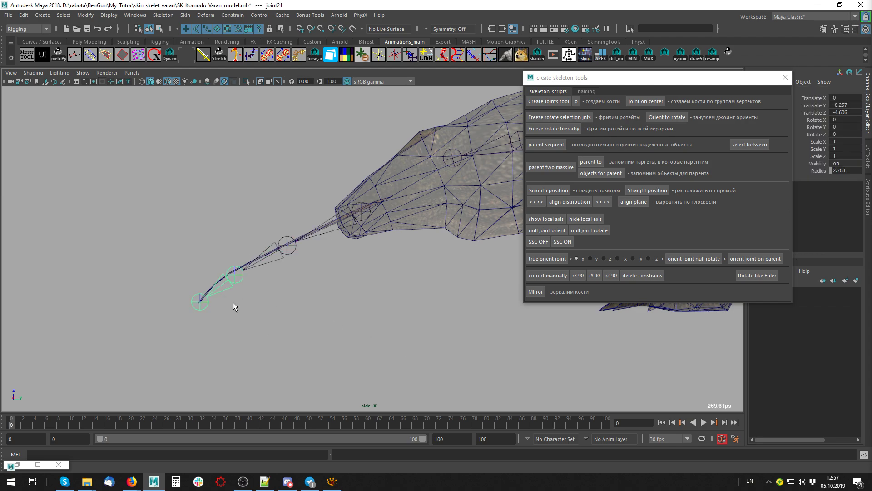
{"action": "key", "text": "w"}
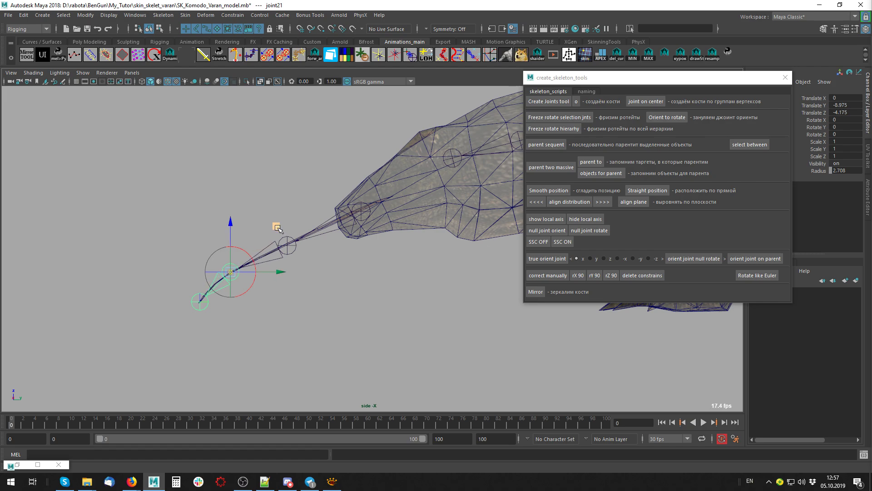
{"action": "left_click", "coordinate": [289, 247]}
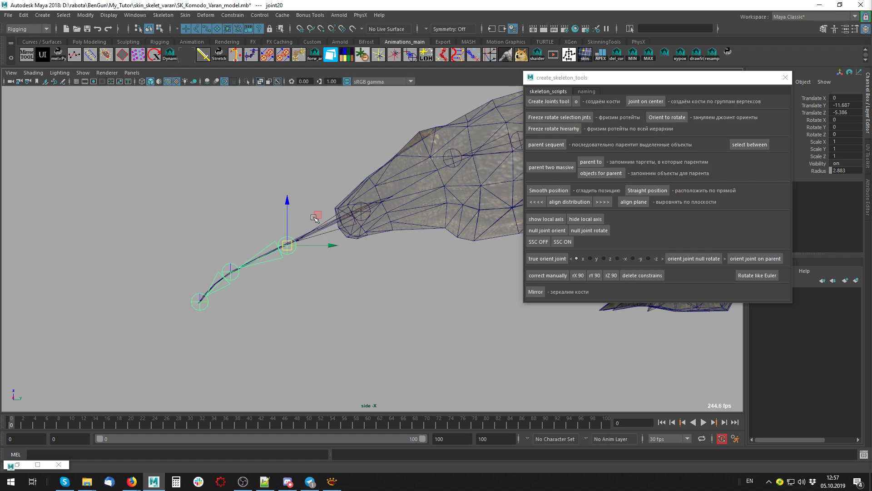
{"action": "mouse_move", "coordinate": [319, 216]}
{"action": "left_mouse_down"}
{"action": "mouse_move", "coordinate": [316, 224]}
{"action": "mouse_move", "coordinate": [333, 200]}
{"action": "left_mouse_up"}
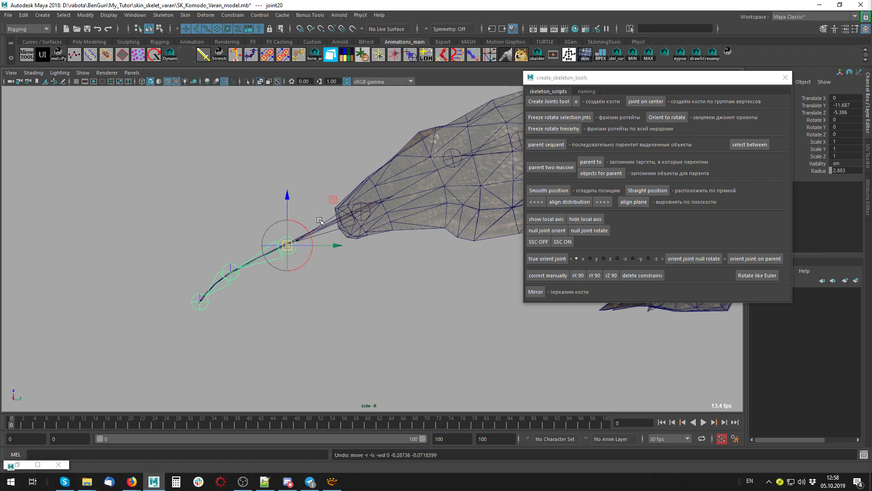
- Orient the tongue joints from joint19 to the tip along the chain with Orient to rotate
{"action": "left_click", "coordinate": [336, 275]}
{"action": "left_click", "coordinate": [346, 215]}
{"action": "key", "text": "Down"}
{"action": "key", "text": "Down"}
{"action": "key", "text": "Down"}
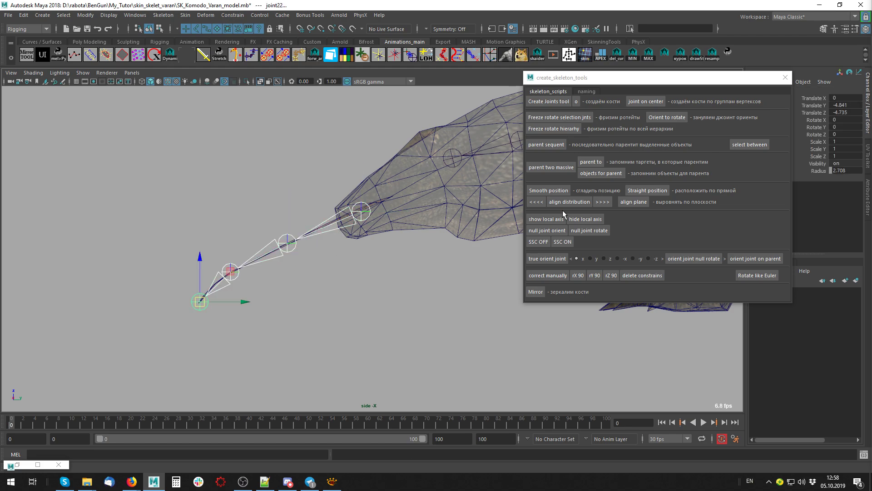
{"action": "left_click", "coordinate": [694, 260]}
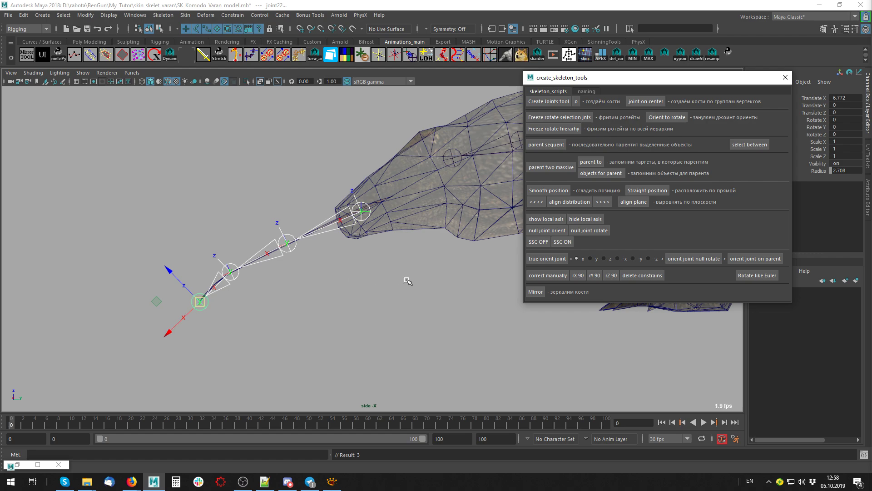
{"action": "middle_click_drag", "start_coordinate": [409, 291], "coordinate": [341, 306], "text": "alt"}
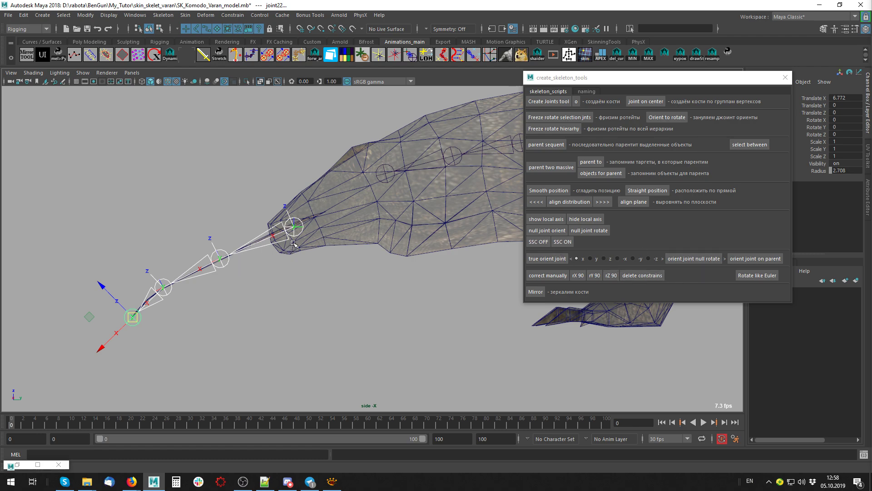
{"action": "left_click", "coordinate": [135, 326]}
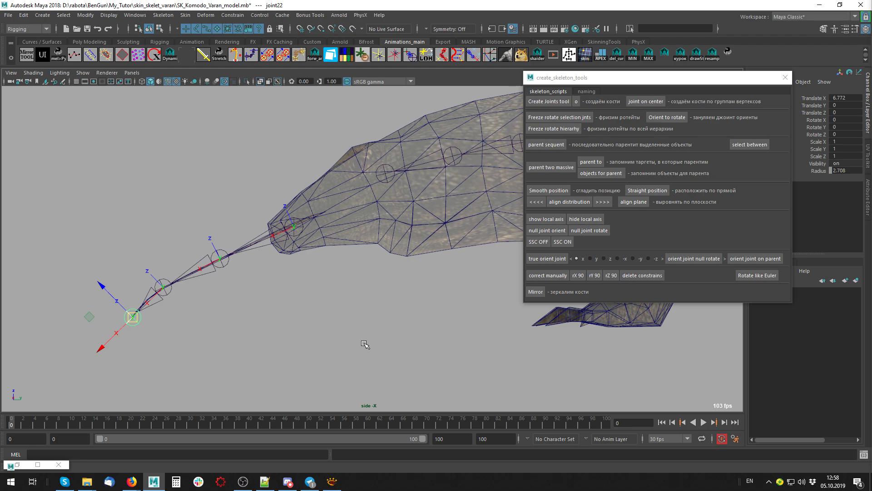
- Freeze rotations across the tongue hierarchy from root joint19
{"action": "scroll", "coordinate": [254, 295], "scroll_direction": "down", "scroll_amount": 3}
{"action": "middle_click_drag", "start_coordinate": [268, 291], "coordinate": [249, 261], "text": "alt"}
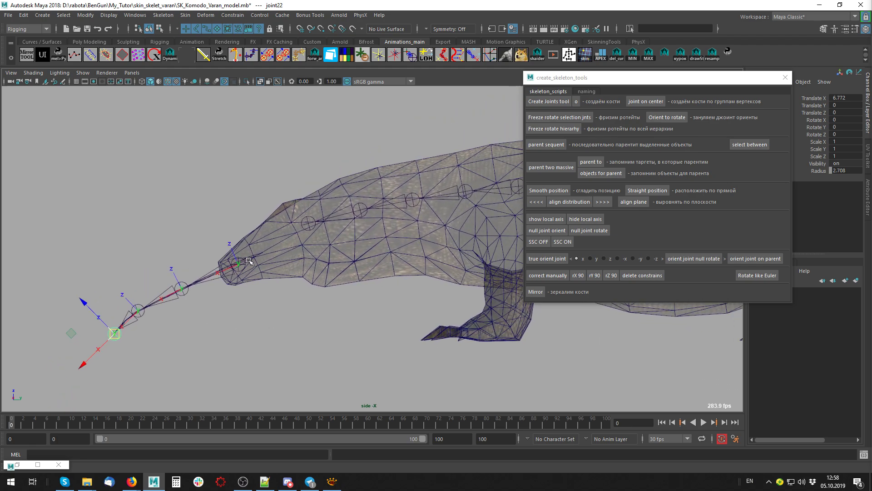
{"action": "left_click", "coordinate": [242, 261]}
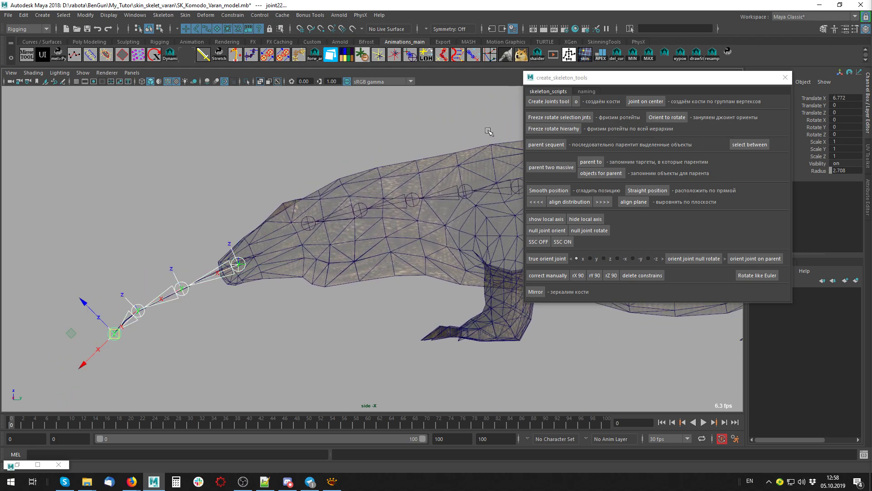
{"action": "left_click", "coordinate": [562, 132]}
{"action": "left_click", "coordinate": [310, 220]}
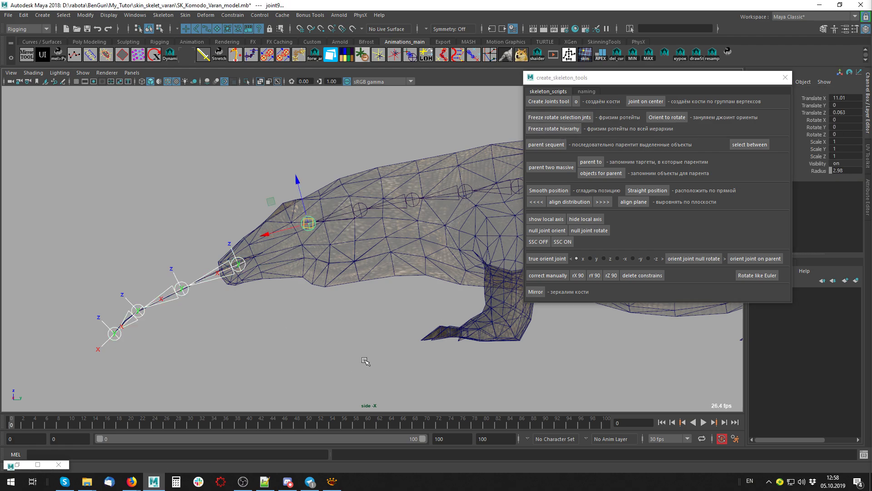
{"action": "key", "text": "Down"}
{"action": "key", "text": "Down"}
{"action": "key", "text": "Down"}
{"action": "key", "text": "Down"}
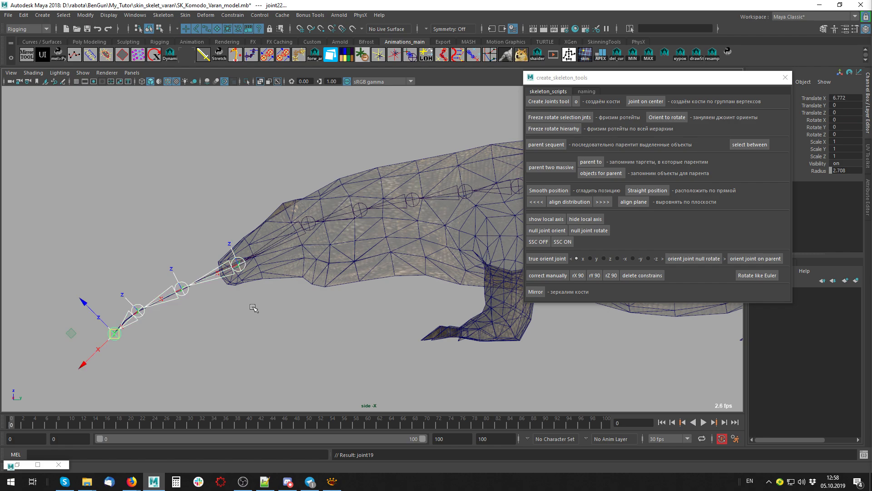
{"action": "left_click", "coordinate": [293, 343]}
- Switch the viewport to the perspective camera and frame a close side view of the lizard
{"action": "key", "text": "a"}
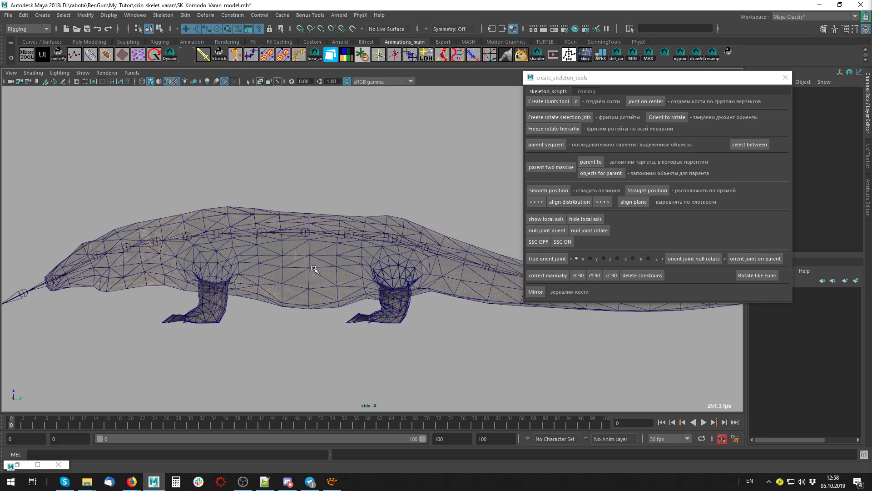
{"action": "mouse_move", "coordinate": [312, 243]}
{"action": "left_mouse_down"}
{"action": "mouse_move", "coordinate": [412, 319]}
{"action": "mouse_move", "coordinate": [335, 301]}
{"action": "left_mouse_up"}
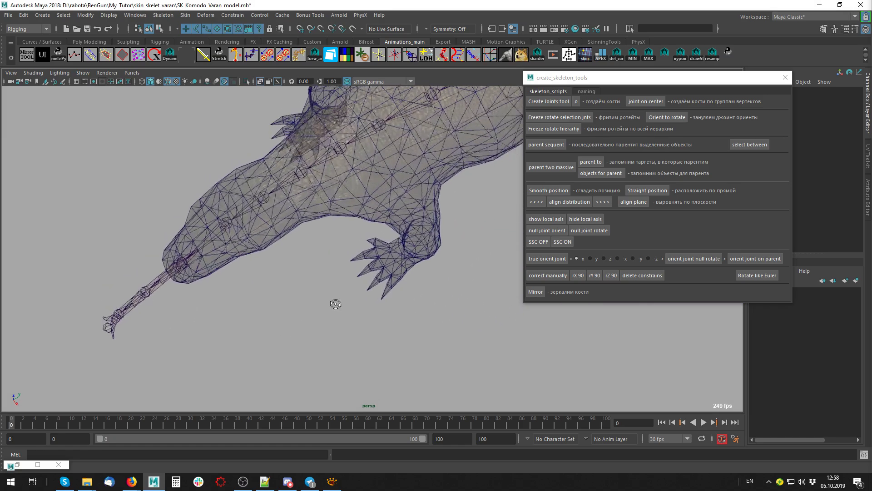
{"action": "scroll", "coordinate": [364, 268], "scroll_direction": "down", "scroll_amount": 5}
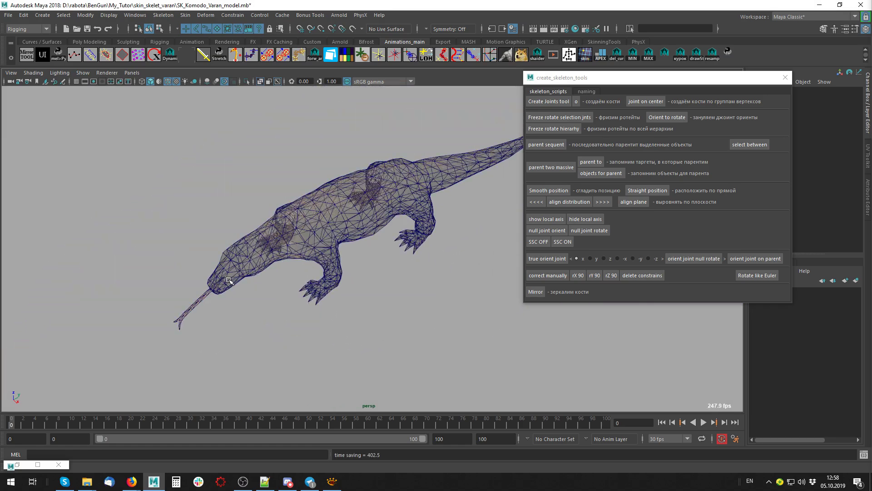
{"action": "scroll", "coordinate": [230, 282], "scroll_direction": "up", "scroll_amount": 5}
{"action": "left_click_drag", "start_coordinate": [332, 296], "coordinate": [254, 242], "text": "alt"}
{"action": "scroll", "coordinate": [253, 243], "scroll_direction": "up", "scroll_amount": 3}
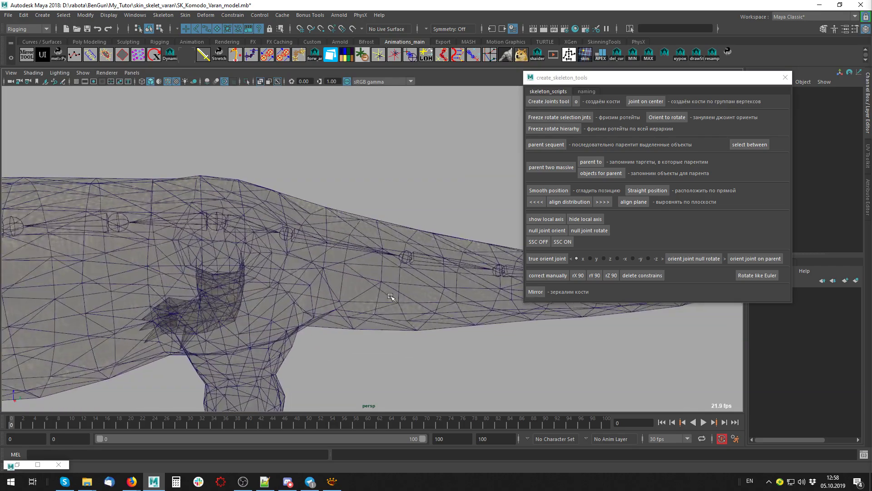
{"action": "scroll", "coordinate": [318, 249], "scroll_direction": "down", "scroll_amount": 3}
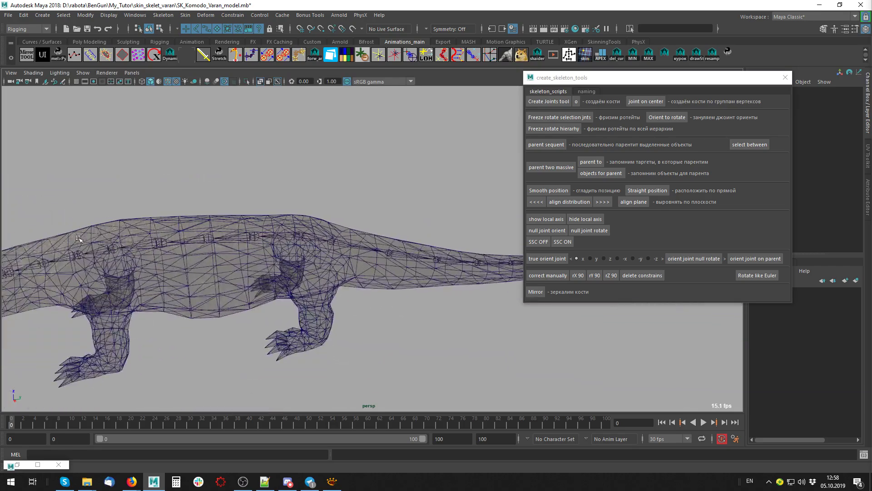
- Select the tail joint chain, pan to its tip and show the joint naming page
{"action": "left_click", "coordinate": [356, 259]}
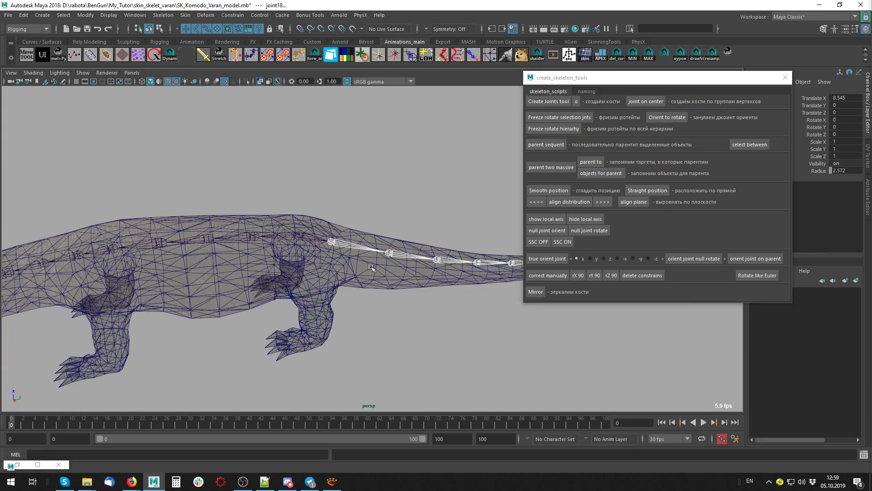
{"action": "middle_click_drag", "start_coordinate": [325, 231], "coordinate": [84, 232], "text": "alt"}
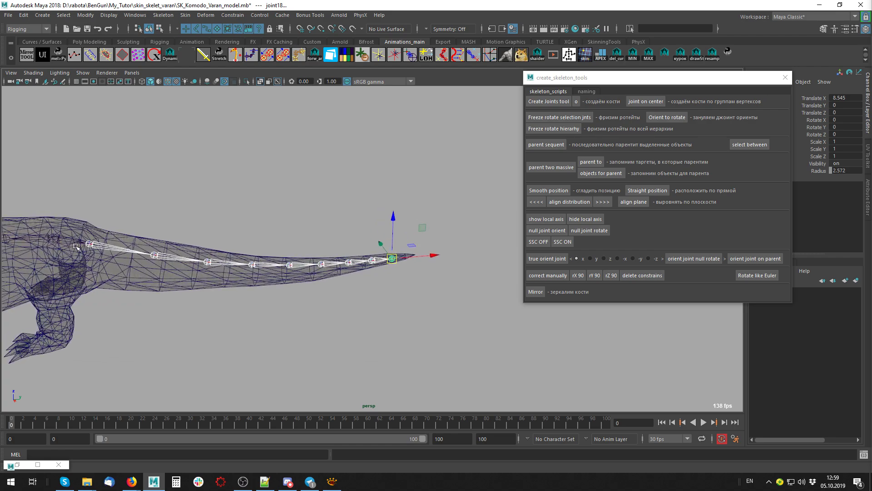
{"action": "left_click", "coordinate": [586, 91]}
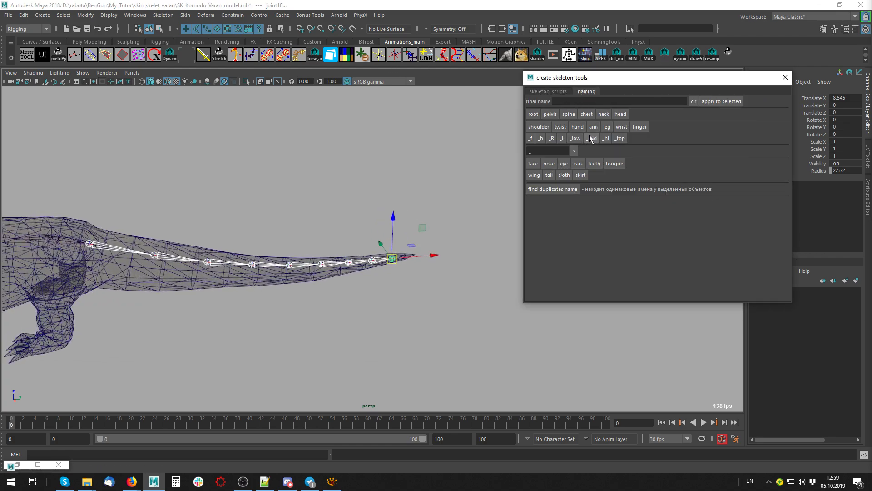
- Apply the base name 'tail' to the selected tail joint chain
{"action": "left_click", "coordinate": [549, 176]}
{"action": "key", "text": "a"}
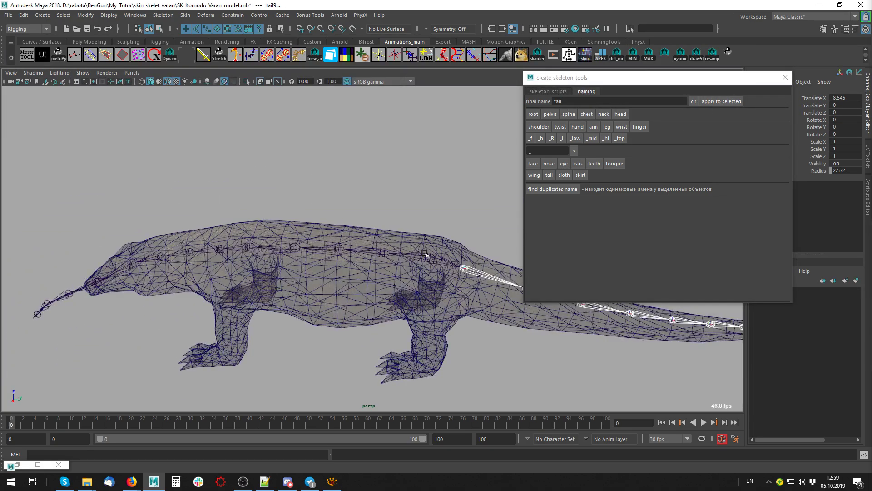
{"action": "left_click", "coordinate": [417, 257]}
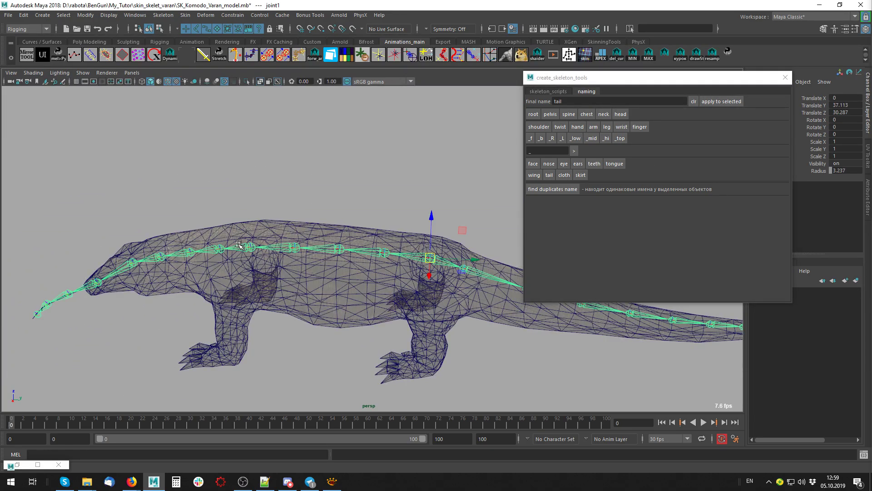
- Select the front body chain joints and name them 'spine'
{"action": "left_click", "coordinate": [250, 247]}
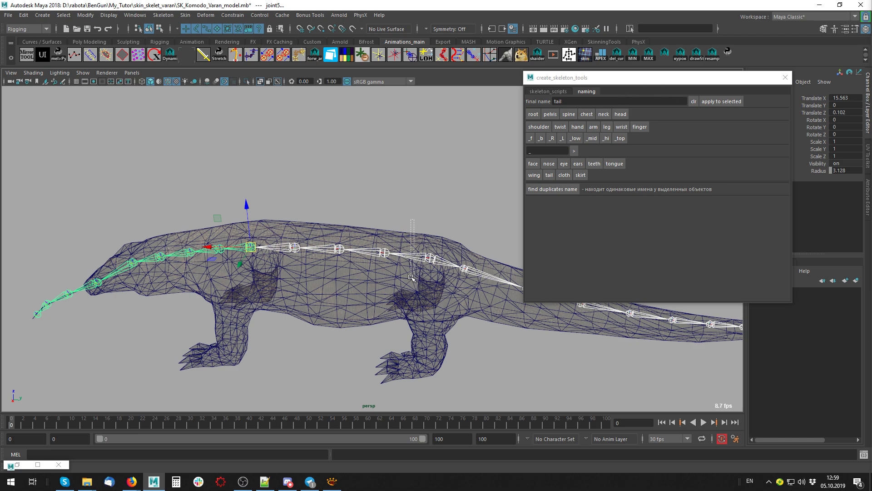
{"action": "left_click", "coordinate": [428, 258]}
{"action": "left_click", "coordinate": [384, 252]}
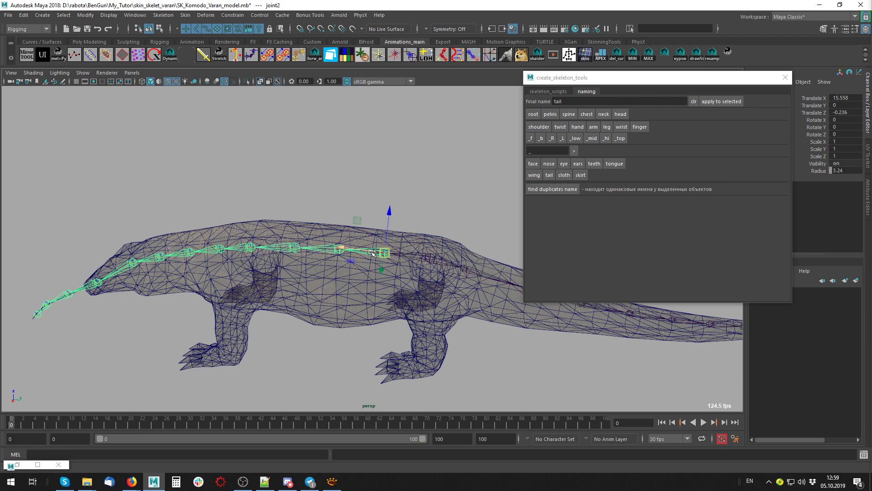
{"action": "left_click", "coordinate": [37, 313]}
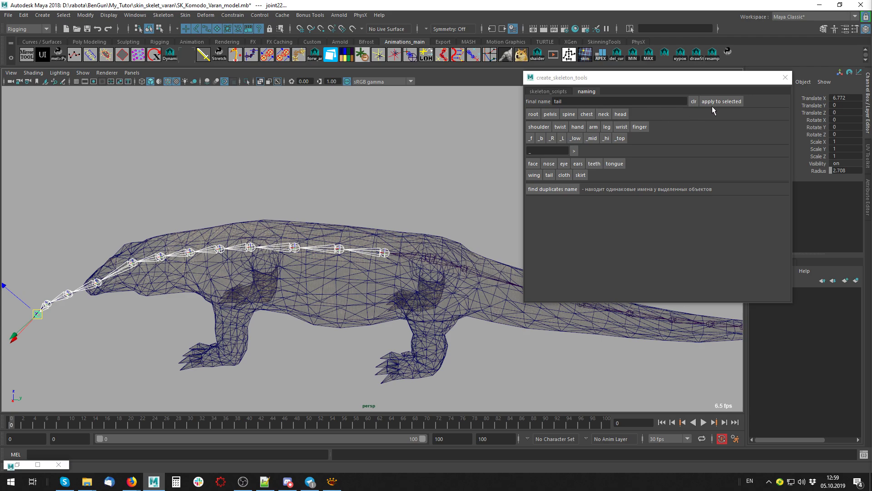
{"action": "left_click", "coordinate": [694, 102]}
{"action": "type", "text": "spine"}
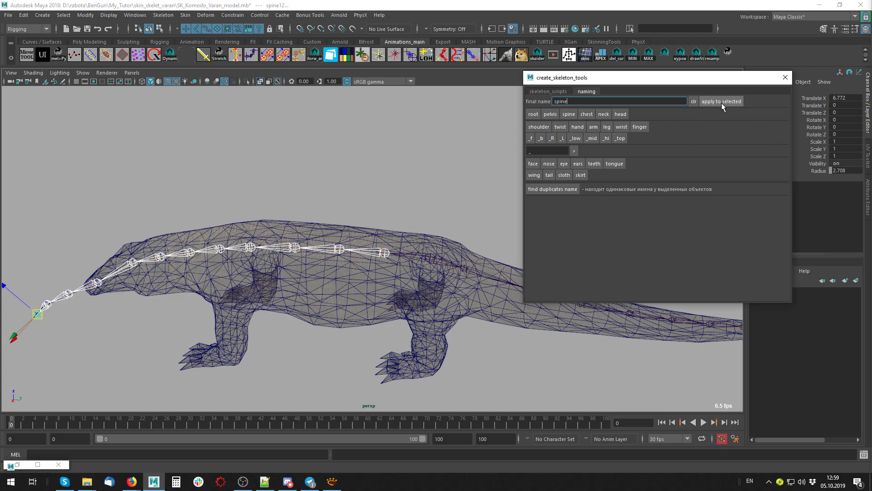
{"action": "left_click_drag", "start_coordinate": [318, 273], "coordinate": [241, 269], "text": "alt"}
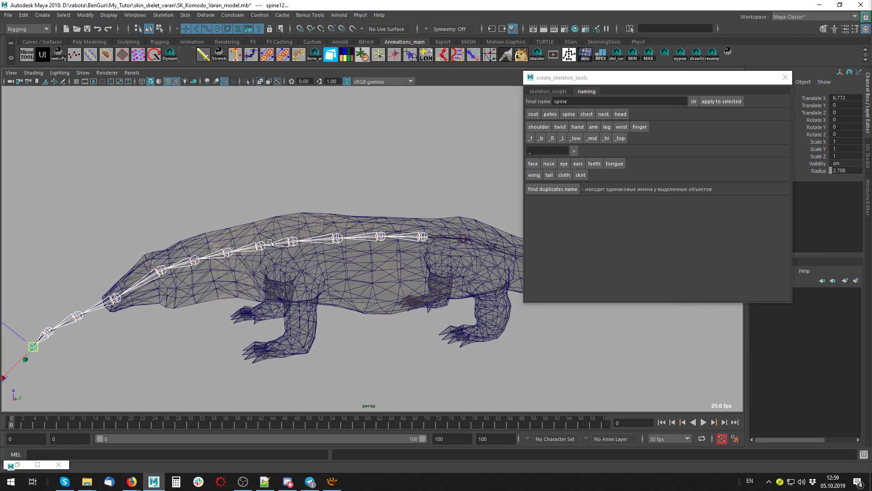
{"action": "left_click", "coordinate": [260, 245]}
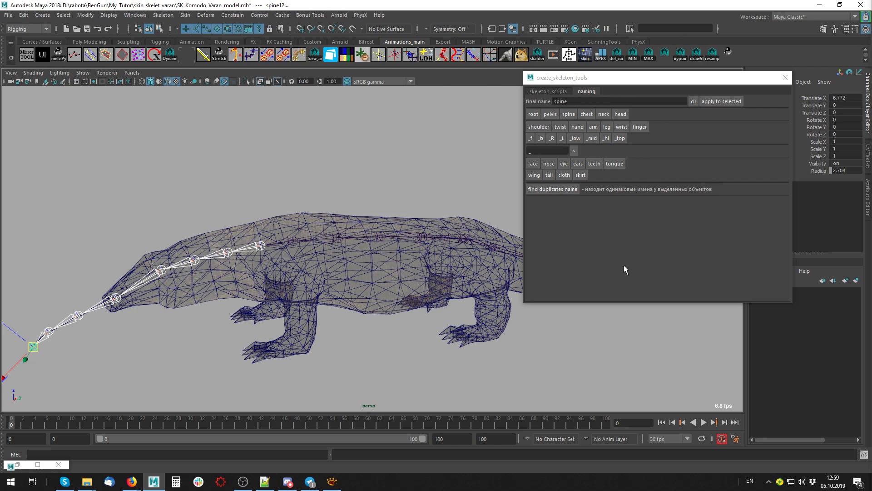
- Name the neck joint chain 'neck'
{"action": "left_click", "coordinate": [694, 101]}
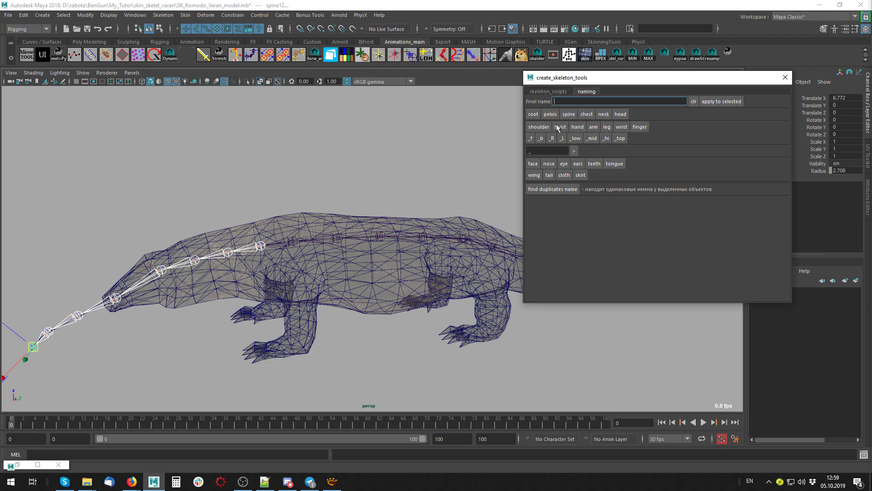
{"action": "left_click", "coordinate": [604, 114]}
{"action": "left_click", "coordinate": [159, 272]}
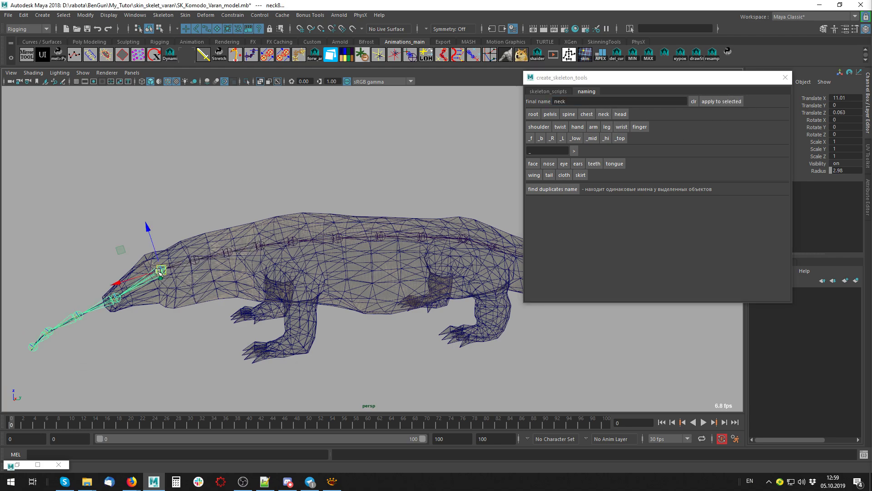
{"action": "key", "text": "Down"}
{"action": "key", "text": "Down"}
{"action": "key", "text": "Down"}
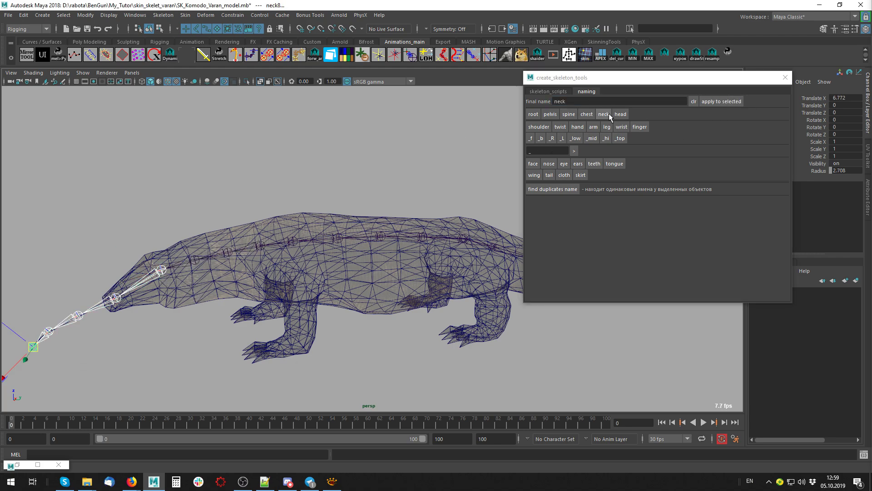
- Give the neck chain's end joints head and tongue names
{"action": "left_click", "coordinate": [693, 101]}
{"action": "type", "text": "head"}
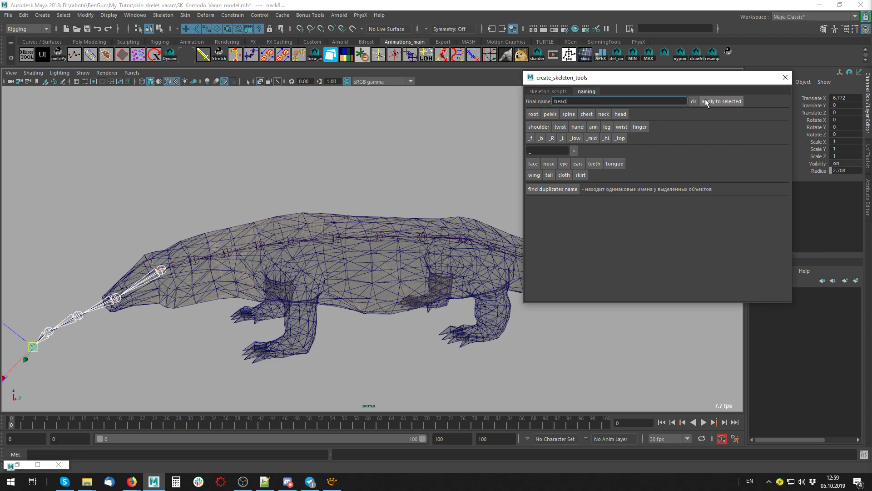
{"action": "left_click", "coordinate": [718, 100]}
{"action": "left_click", "coordinate": [105, 306]}
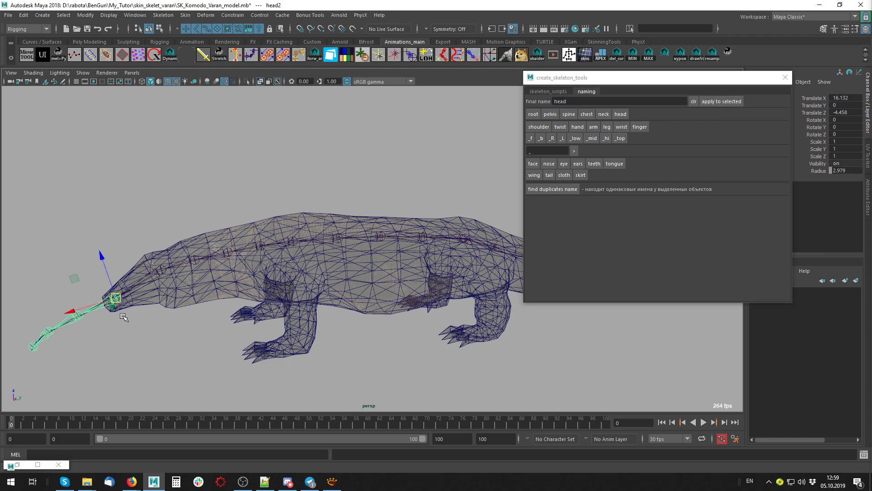
{"action": "key", "text": "ctrl+z"}
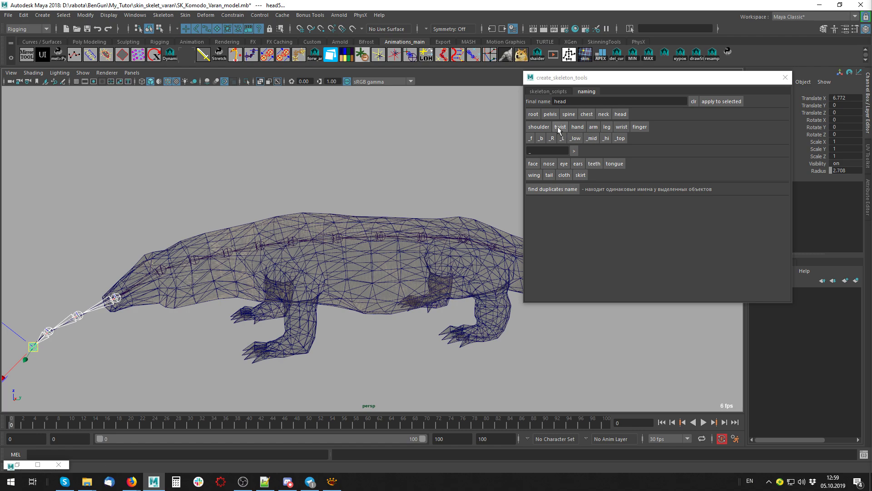
{"action": "left_click", "coordinate": [694, 102]}
{"action": "type", "text": "tongue"}
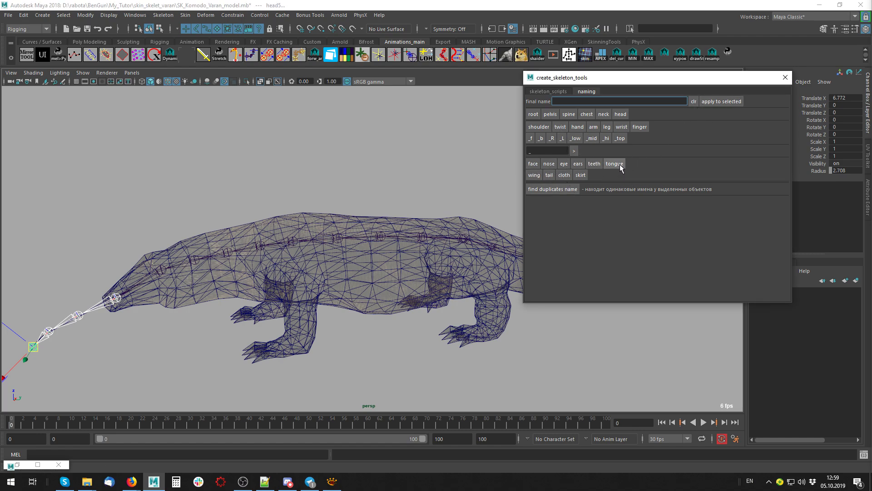
- Rename the spine chain's root joint to 'pelvis'
{"action": "left_click", "coordinate": [169, 358]}
{"action": "middle_click_drag", "start_coordinate": [78, 317], "coordinate": [118, 280], "text": "alt"}
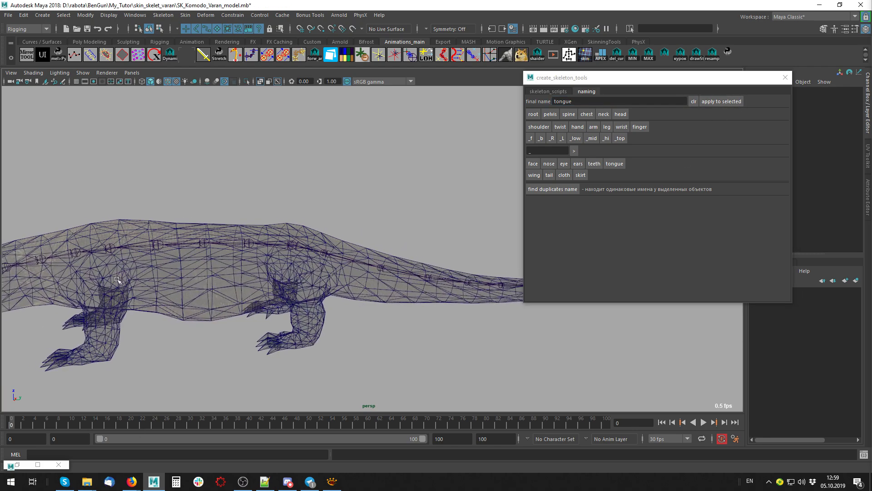
{"action": "left_click", "coordinate": [282, 239]}
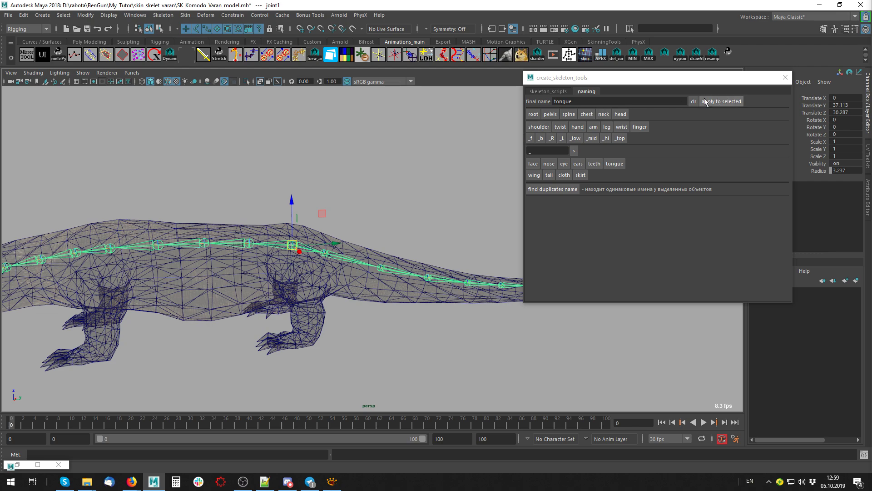
{"action": "left_click", "coordinate": [694, 102]}
{"action": "left_click", "coordinate": [550, 114]}
{"action": "left_click", "coordinate": [720, 101]}
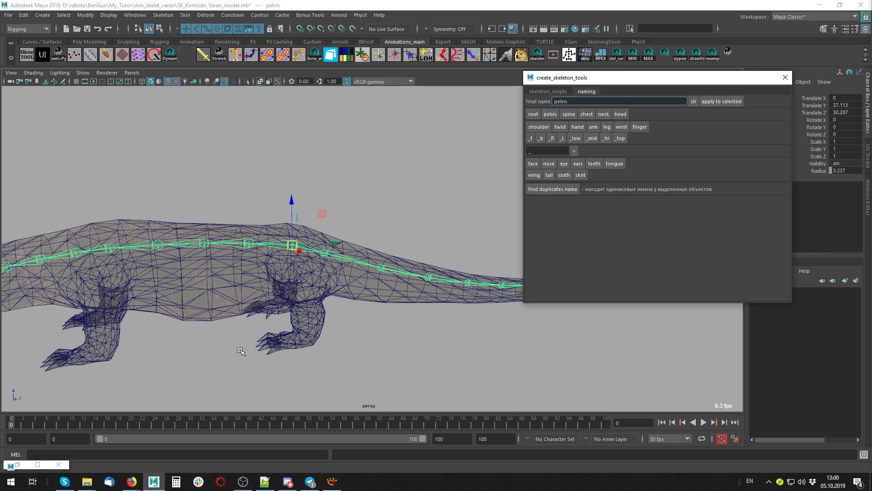
{"action": "left_click", "coordinate": [241, 351]}
- Check the new names on the spine, neck and tongue joints
{"action": "left_click", "coordinate": [236, 255]}
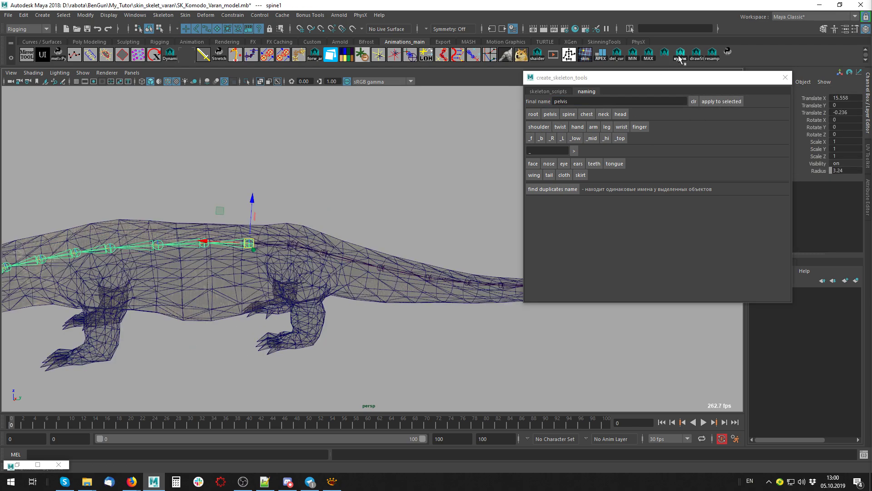
{"action": "left_click_drag", "start_coordinate": [650, 78], "coordinate": [519, 61]}
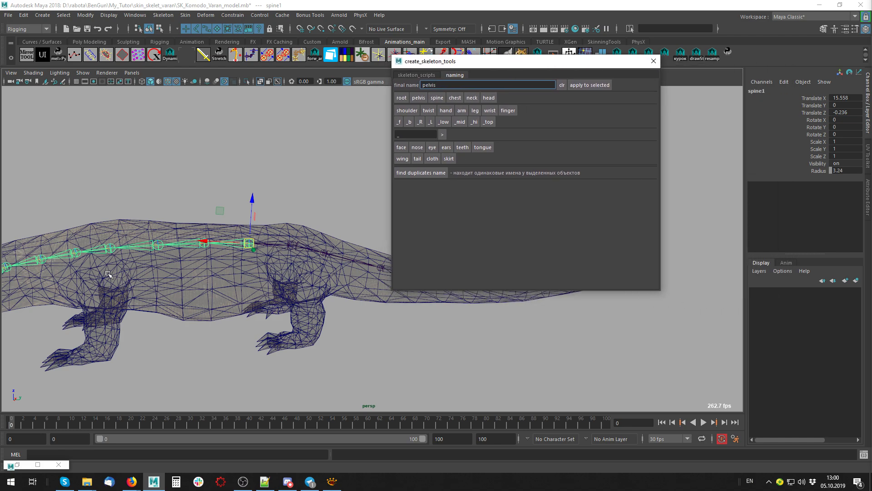
{"action": "left_click", "coordinate": [138, 246]}
{"action": "left_click_drag", "start_coordinate": [125, 237], "coordinate": [208, 226], "text": "alt"}
{"action": "left_click", "coordinate": [211, 237]}
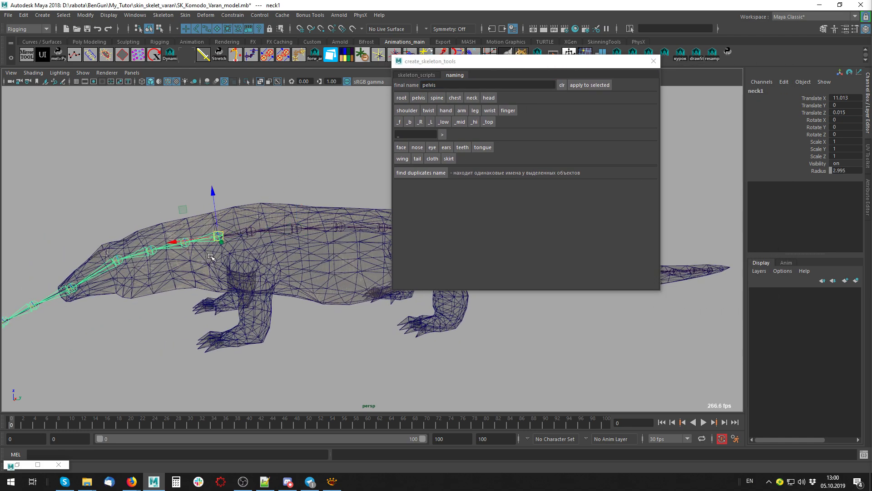
{"action": "left_click", "coordinate": [4, 321]}
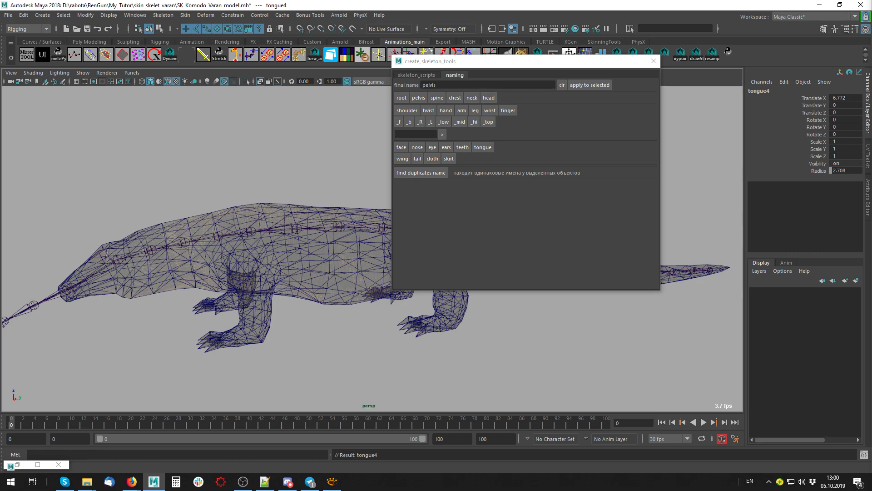
{"action": "left_click_drag", "start_coordinate": [309, 207], "coordinate": [200, 165], "text": "alt"}
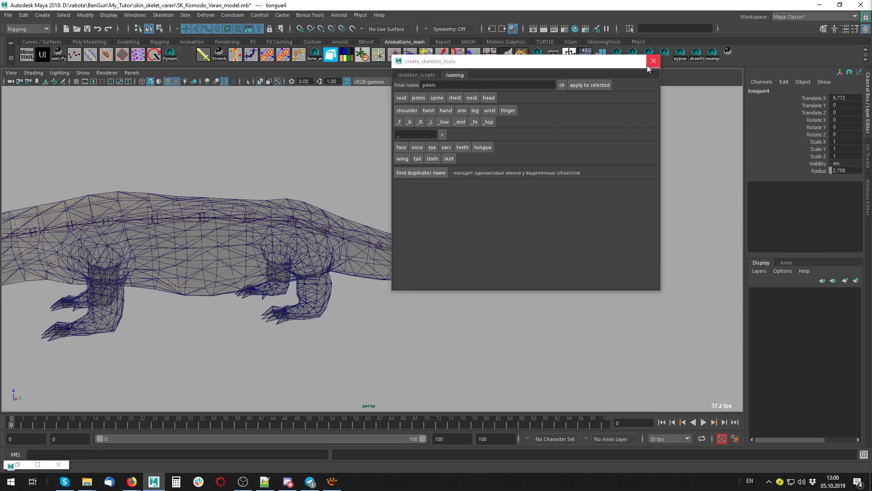
- Return the tool window to the skeleton scripts page and zoom toward the front leg
{"action": "left_click", "coordinate": [415, 75]}
{"action": "mouse_move", "coordinate": [186, 270]}
{"action": "left_mouse_down", "text": "alt"}
{"action": "mouse_move", "coordinate": [192, 240]}
{"action": "mouse_move", "coordinate": [169, 304]}
{"action": "left_mouse_up", "text": "alt"}
{"action": "scroll", "coordinate": [192, 240], "scroll_direction": "up", "scroll_amount": 3}
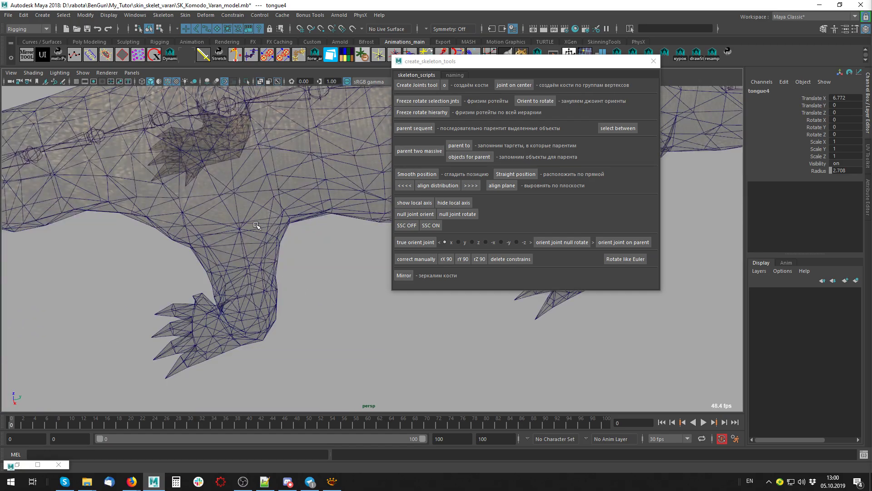
- Create the first leg joint centred in a vertex ring around the upper front leg
{"action": "left_click_drag", "start_coordinate": [256, 226], "coordinate": [286, 210], "text": "alt"}
{"action": "mouse_move", "coordinate": [334, 342]}
{"action": "left_mouse_down", "text": "alt"}
{"action": "mouse_move", "coordinate": [266, 247]}
{"action": "mouse_move", "coordinate": [187, 269]}
{"action": "mouse_move", "coordinate": [253, 259]}
{"action": "mouse_move", "coordinate": [236, 273]}
{"action": "mouse_move", "coordinate": [295, 296]}
{"action": "mouse_move", "coordinate": [339, 396]}
{"action": "left_mouse_up", "text": "alt"}
{"action": "right_click_drag", "start_coordinate": [268, 363], "coordinate": [235, 301]}
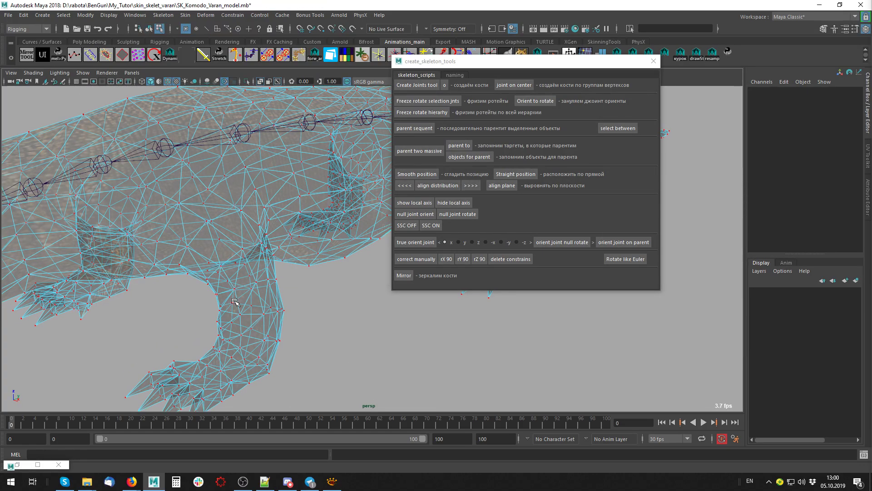
{"action": "left_click_drag", "start_coordinate": [225, 308], "coordinate": [321, 327]}
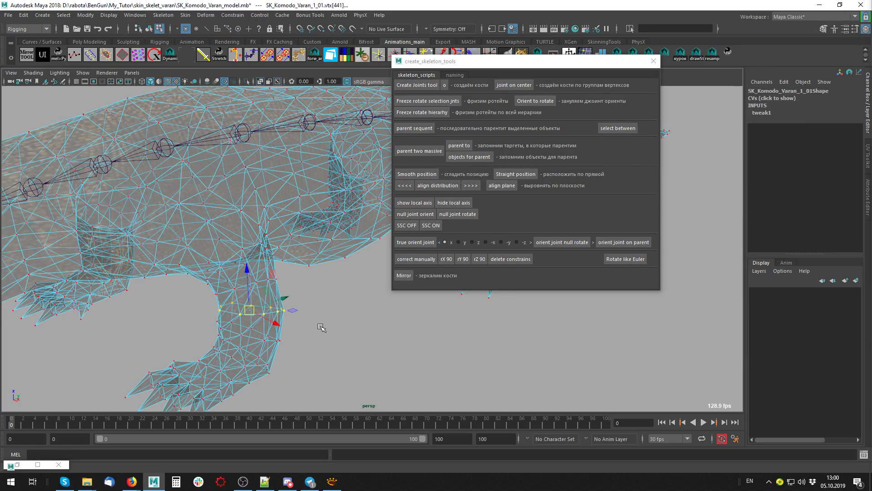
{"action": "left_click", "coordinate": [514, 85]}
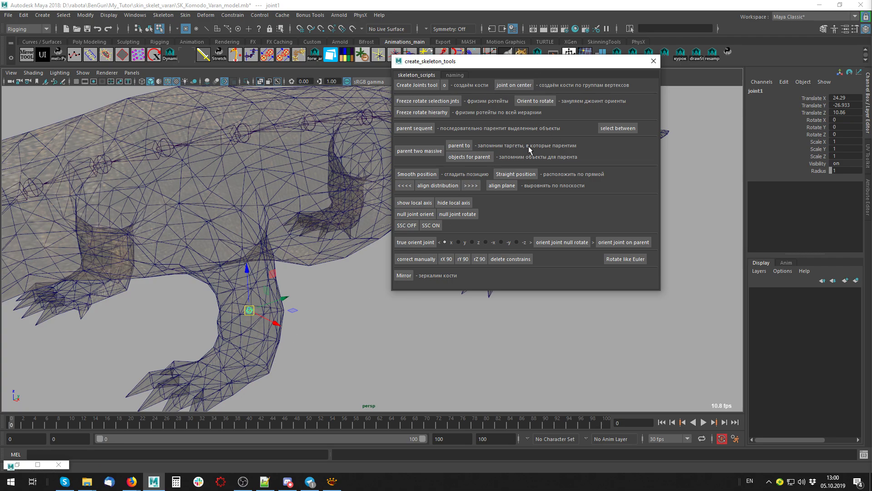
- Add joints centred in vertex rings partway down and at the lower leg
{"action": "mouse_move", "coordinate": [228, 298]}
{"action": "left_mouse_down", "text": "alt"}
{"action": "mouse_move", "coordinate": [176, 341]}
{"action": "mouse_move", "coordinate": [225, 329]}
{"action": "left_mouse_up", "text": "alt"}
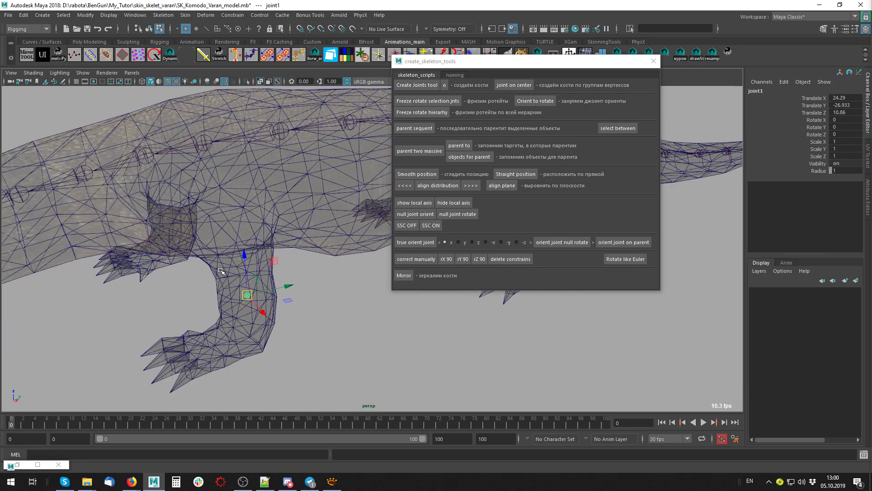
{"action": "left_click_drag", "start_coordinate": [221, 271], "coordinate": [219, 303], "text": "alt"}
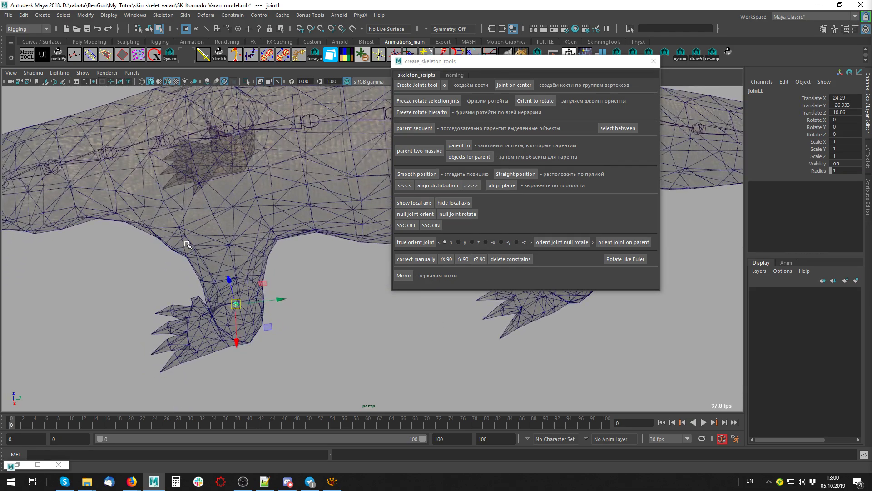
{"action": "left_click", "coordinate": [178, 237], "text": "shift"}
{"action": "mouse_move", "coordinate": [277, 263]}
{"action": "left_mouse_down"}
{"action": "mouse_move", "coordinate": [262, 240]}
{"action": "mouse_move", "coordinate": [310, 347]}
{"action": "mouse_move", "coordinate": [247, 387]}
{"action": "mouse_move", "coordinate": [304, 318]}
{"action": "left_mouse_up"}
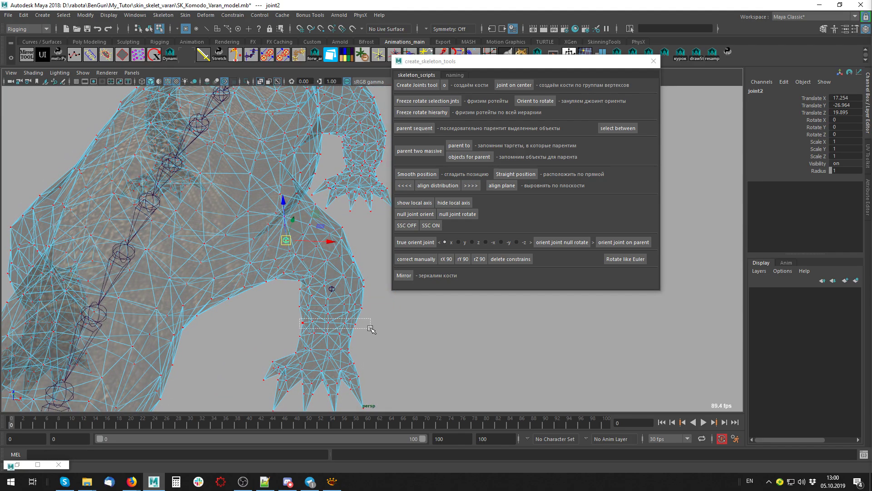
{"action": "mouse_move", "coordinate": [380, 318]}
{"action": "left_mouse_down"}
{"action": "mouse_move", "coordinate": [303, 336]}
{"action": "mouse_move", "coordinate": [360, 335]}
{"action": "left_mouse_up"}
{"action": "left_click", "coordinate": [513, 85]}
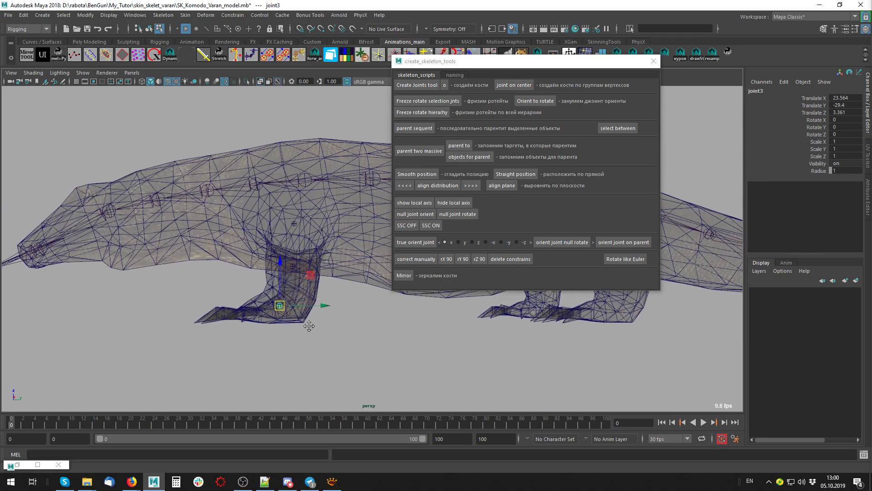
- Orbit and zoom around the chest to inspect the new front-leg joint chain
{"action": "mouse_move", "coordinate": [360, 351]}
{"action": "left_mouse_down", "text": "alt"}
{"action": "mouse_move", "coordinate": [396, 351]}
{"action": "mouse_move", "coordinate": [367, 281]}
{"action": "mouse_move", "coordinate": [386, 298]}
{"action": "mouse_move", "coordinate": [364, 307]}
{"action": "left_mouse_up", "text": "alt"}
{"action": "left_click_drag", "start_coordinate": [346, 271], "coordinate": [292, 295], "text": "alt"}
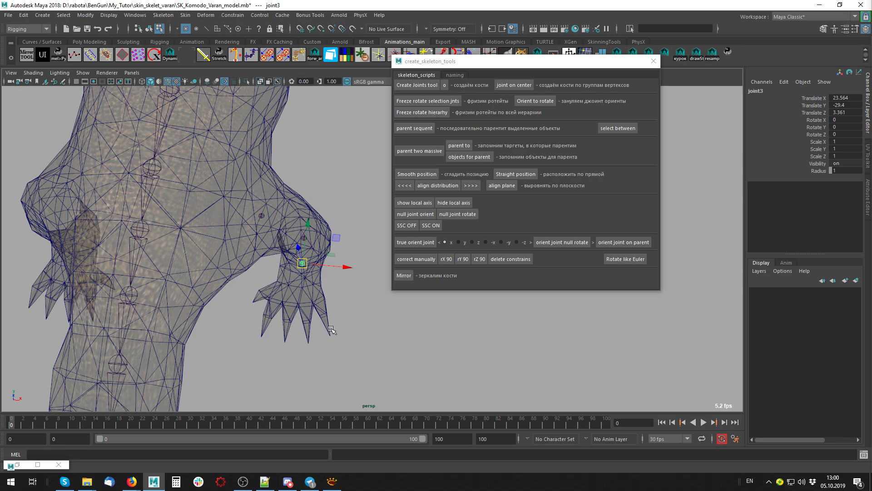
{"action": "scroll", "coordinate": [375, 229], "scroll_direction": "down", "scroll_amount": 5}
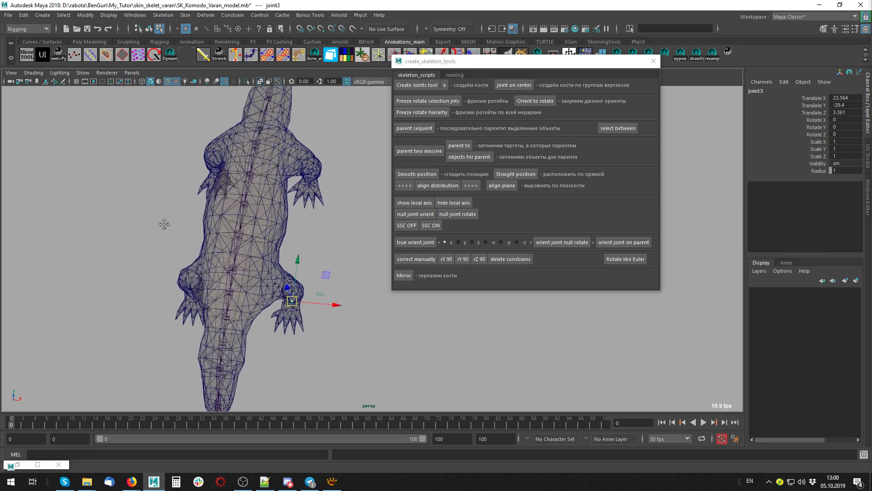
{"action": "scroll", "coordinate": [327, 275], "scroll_direction": "up", "scroll_amount": 4}
{"action": "scroll", "coordinate": [287, 295], "scroll_direction": "up", "scroll_amount": 2}
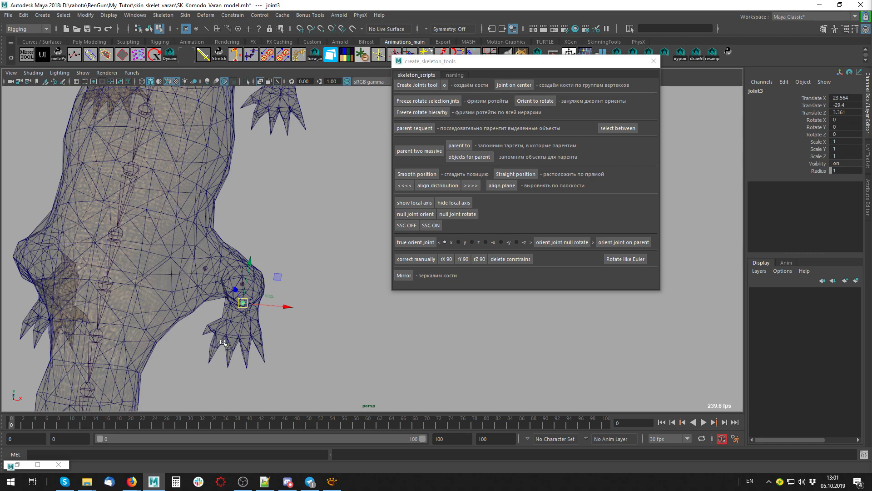
{"action": "scroll", "coordinate": [238, 335], "scroll_direction": "down", "scroll_amount": 5}
{"action": "left_click_drag", "start_coordinate": [31, 218], "coordinate": [198, 302], "text": "alt"}
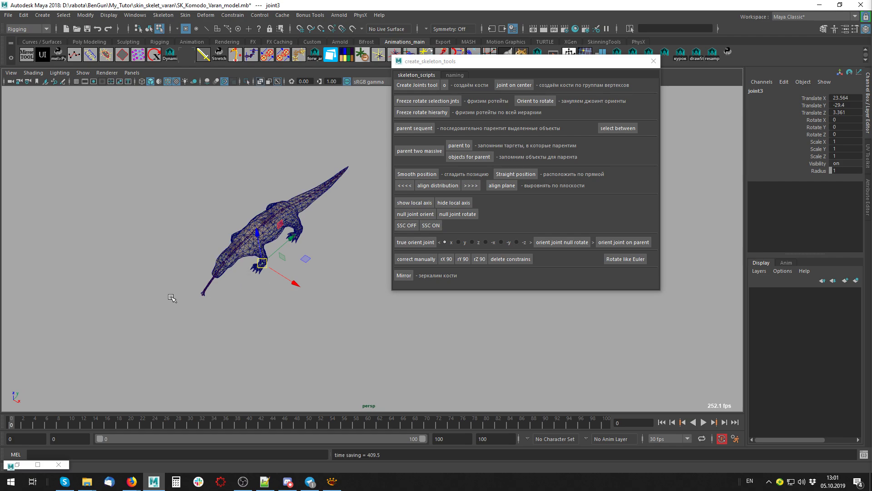
{"action": "scroll", "coordinate": [255, 272], "scroll_direction": "up", "scroll_amount": 5}
- Move joint4 down into the lizard's front toes
{"action": "middle_click_drag", "start_coordinate": [271, 261], "coordinate": [277, 238], "text": "alt"}
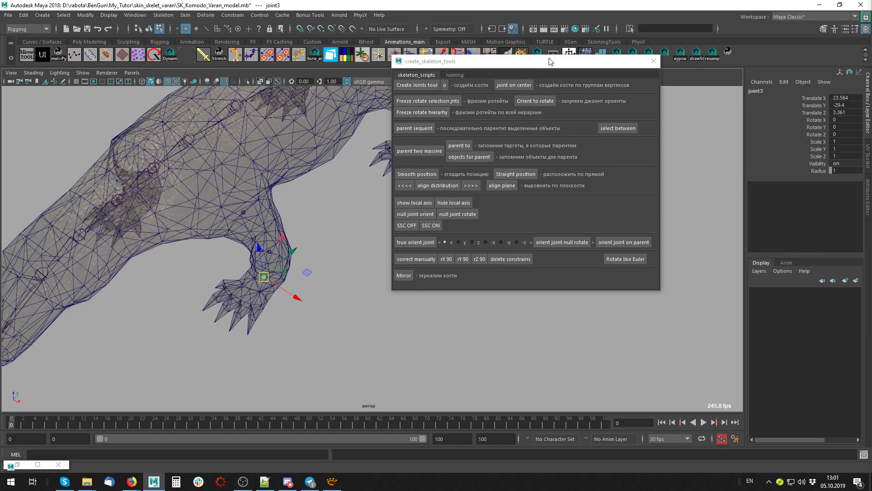
{"action": "left_click_drag", "start_coordinate": [540, 64], "coordinate": [652, 60]}
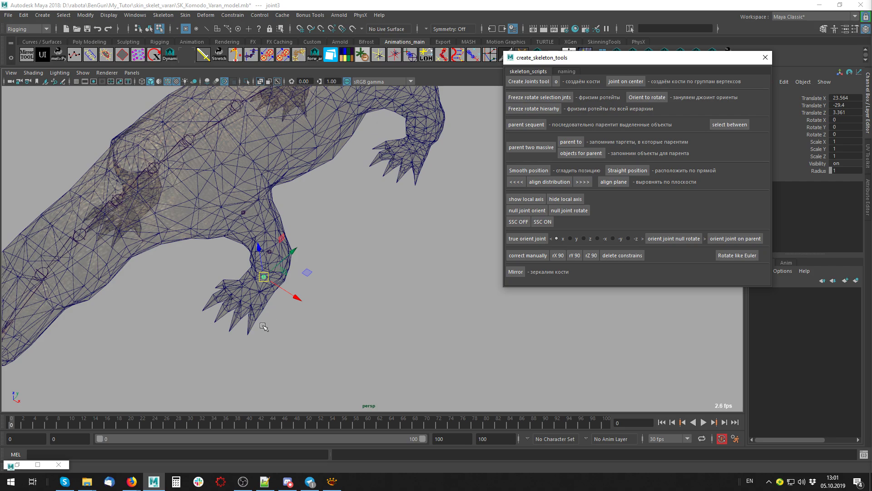
{"action": "scroll", "coordinate": [402, 305], "scroll_direction": "up", "scroll_amount": 3}
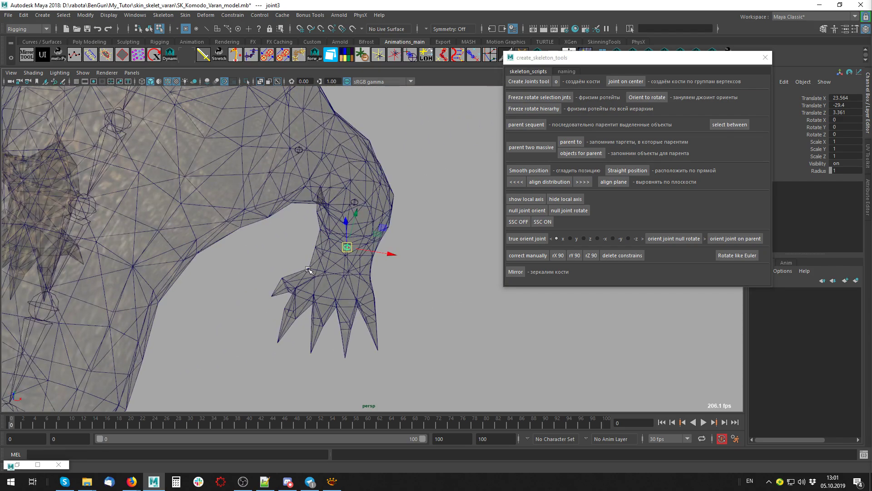
{"action": "left_click_drag", "start_coordinate": [345, 277], "coordinate": [360, 280], "text": "alt"}
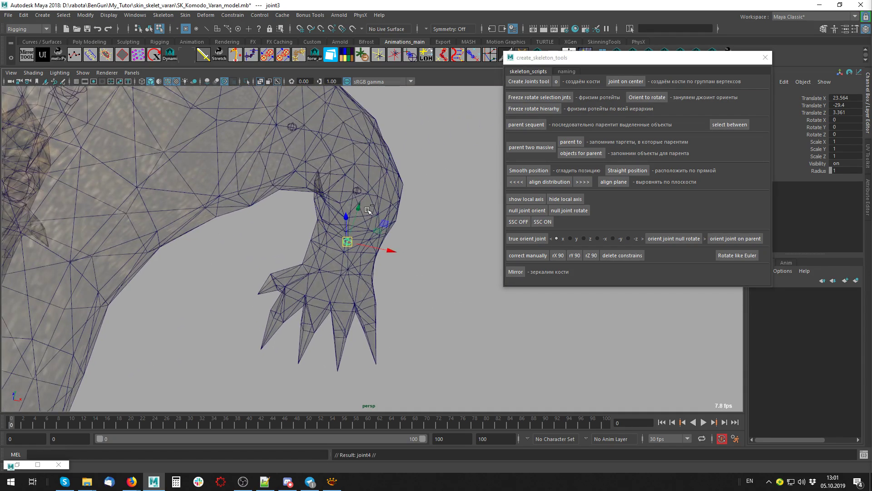
{"action": "left_click", "coordinate": [331, 287]}
{"action": "mouse_move", "coordinate": [383, 266]}
{"action": "left_mouse_down", "text": "alt"}
{"action": "mouse_move", "coordinate": [372, 286]}
{"action": "mouse_move", "coordinate": [386, 350]}
{"action": "left_mouse_up", "text": "alt"}
{"action": "middle_click_drag", "start_coordinate": [414, 340], "coordinate": [411, 357]}
{"action": "left_click_drag", "start_coordinate": [411, 357], "coordinate": [342, 317], "text": "alt"}
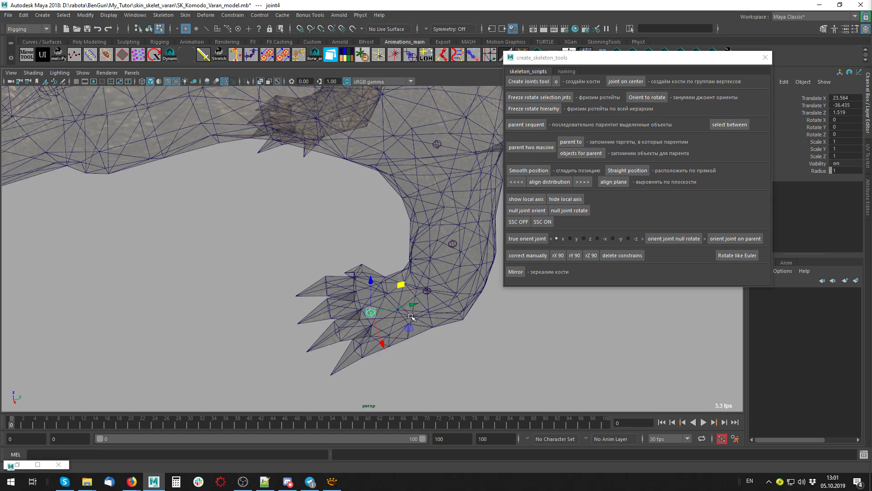
{"action": "left_click_drag", "start_coordinate": [411, 316], "coordinate": [368, 263], "text": "alt"}
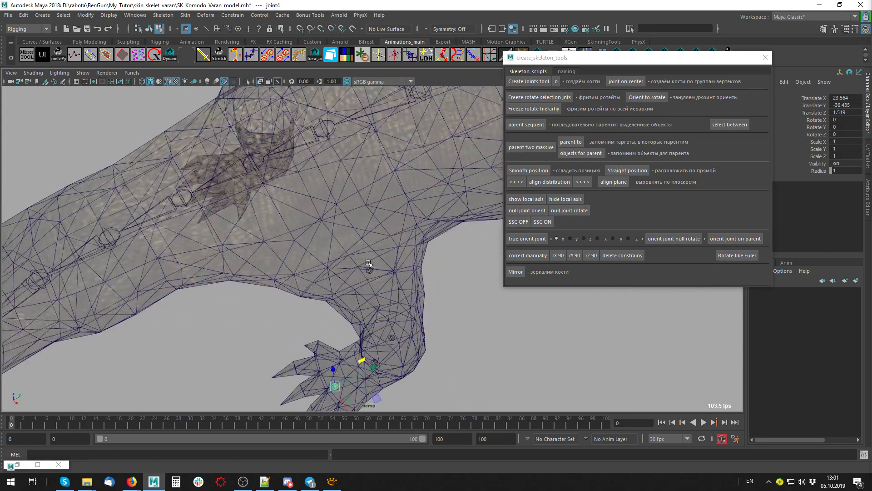
{"action": "left_click_drag", "start_coordinate": [391, 292], "coordinate": [372, 309], "text": "alt"}
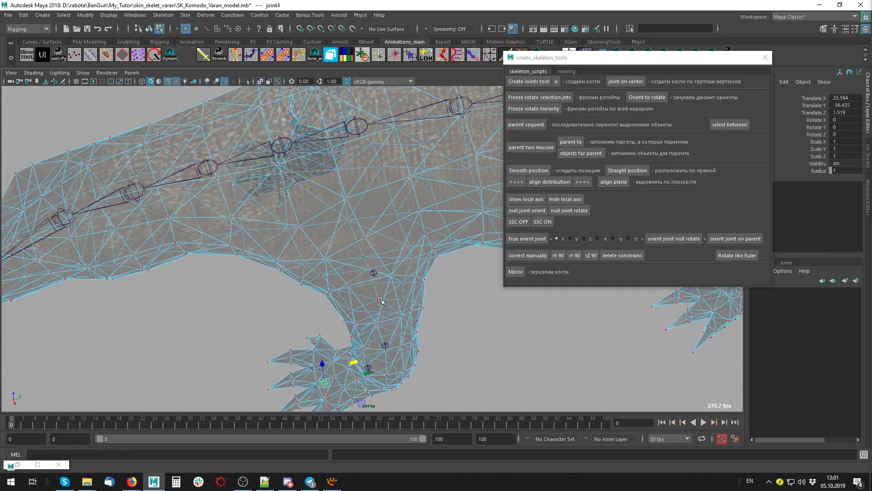
{"action": "key", "text": "F8"}
- Move joint5 up and left so it sits inside the torso
{"action": "left_click", "coordinate": [374, 272]}
{"action": "left_click", "coordinate": [285, 190]}
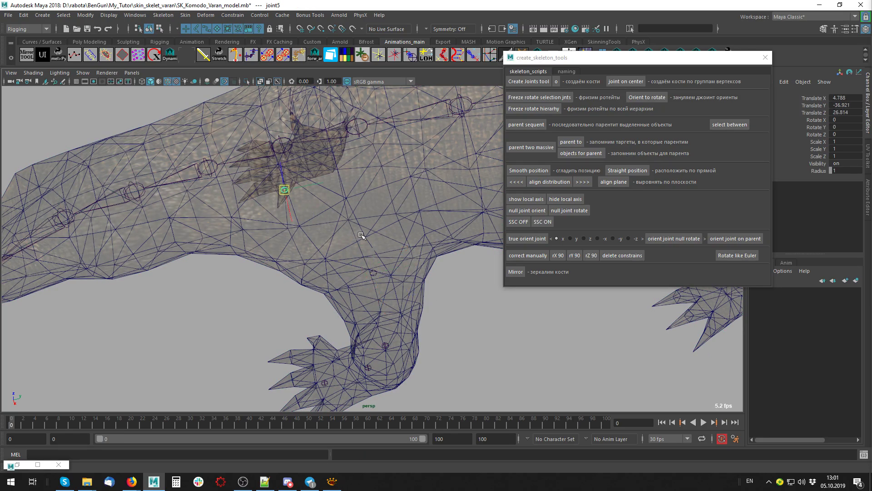
{"action": "mouse_move", "coordinate": [291, 196]}
{"action": "left_mouse_down", "text": "alt"}
{"action": "mouse_move", "coordinate": [393, 250]}
{"action": "mouse_move", "coordinate": [418, 243]}
{"action": "mouse_move", "coordinate": [404, 239]}
{"action": "left_mouse_up", "text": "alt"}
{"action": "middle_click_drag", "start_coordinate": [404, 238], "coordinate": [394, 235]}
{"action": "mouse_move", "coordinate": [395, 236]}
{"action": "left_mouse_down", "text": "alt"}
{"action": "mouse_move", "coordinate": [418, 283]}
{"action": "mouse_move", "coordinate": [412, 274]}
{"action": "left_mouse_up", "text": "alt"}
{"action": "middle_click_drag", "start_coordinate": [412, 273], "coordinate": [399, 267]}
{"action": "mouse_move", "coordinate": [399, 267]}
{"action": "left_mouse_down", "text": "alt"}
{"action": "mouse_move", "coordinate": [434, 332]}
{"action": "mouse_move", "coordinate": [416, 335]}
{"action": "mouse_move", "coordinate": [452, 350]}
{"action": "mouse_move", "coordinate": [389, 275]}
{"action": "left_mouse_up", "text": "alt"}
{"action": "left_click", "coordinate": [376, 247]}
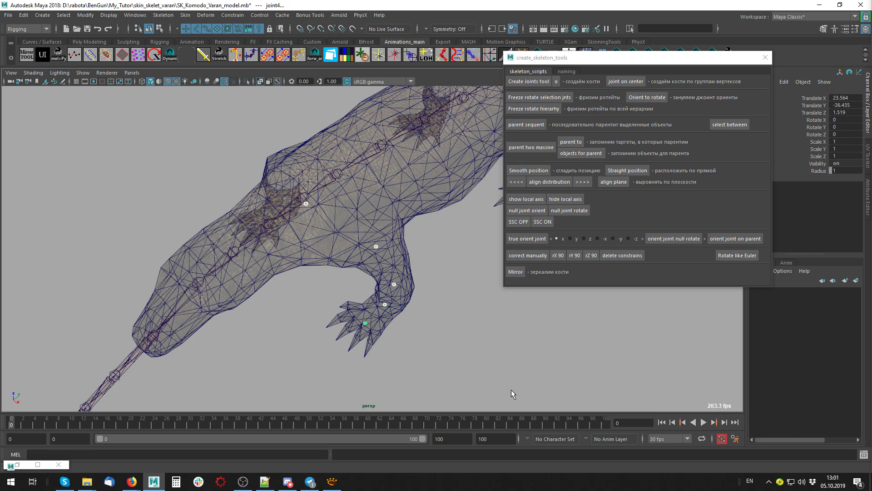
- Link the separate front-leg joints into one chain with parent sequence
{"action": "left_click", "coordinate": [531, 125]}
{"action": "left_click_drag", "start_coordinate": [399, 273], "coordinate": [366, 292], "text": "alt"}
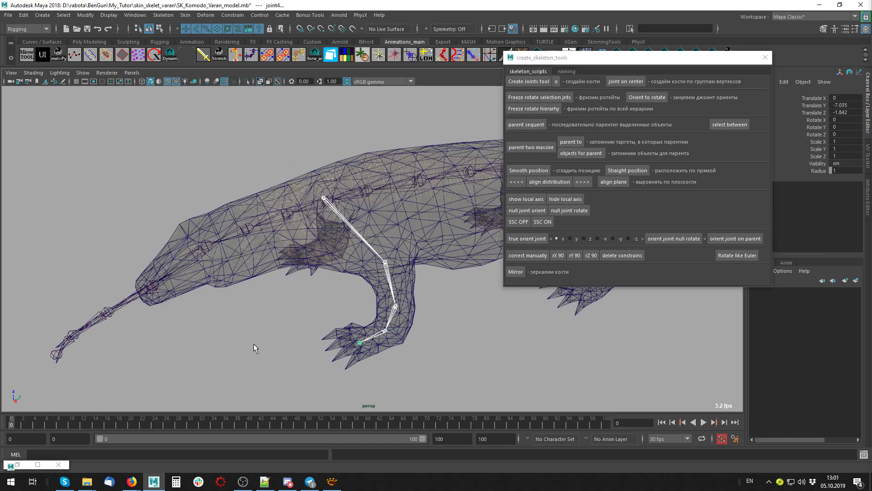
{"action": "left_click_drag", "start_coordinate": [460, 138], "coordinate": [271, 245], "text": "alt"}
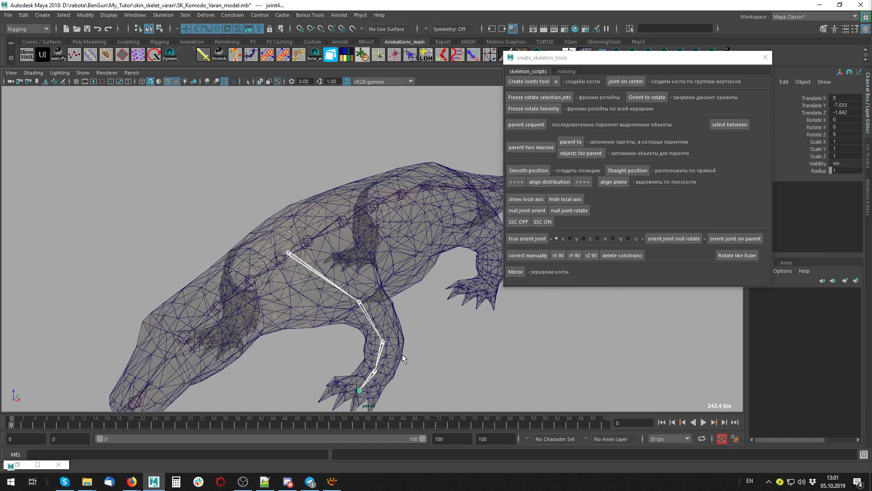
{"action": "left_click_drag", "start_coordinate": [402, 353], "coordinate": [475, 322], "text": "alt"}
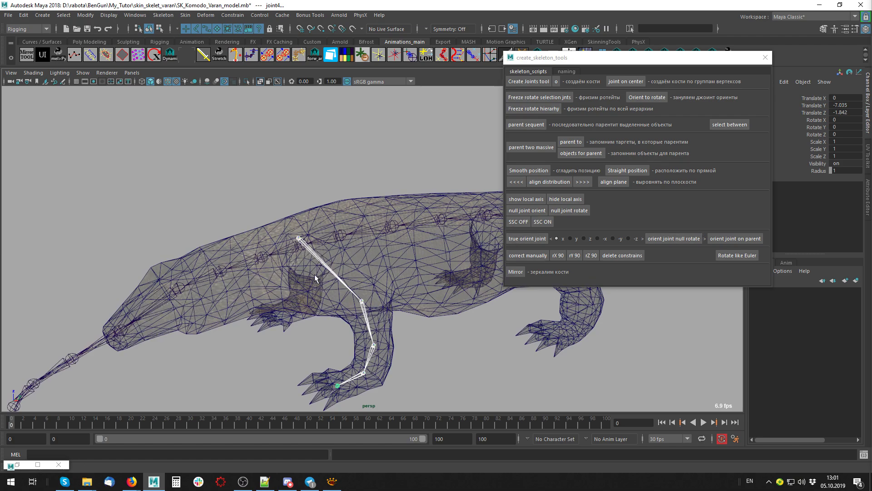
{"action": "left_click_drag", "start_coordinate": [315, 274], "coordinate": [354, 279], "text": "alt"}
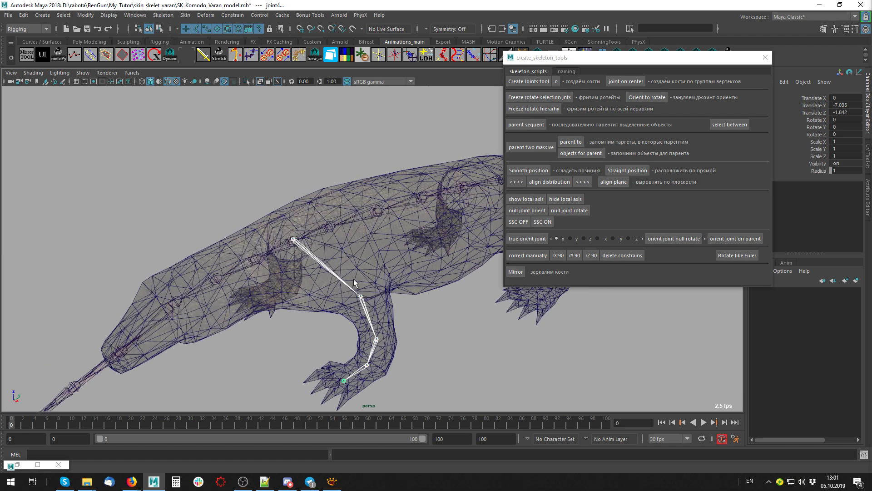
- Apply true orient joint so each leg joint's axes follow its bone
{"action": "left_click", "coordinate": [517, 241]}
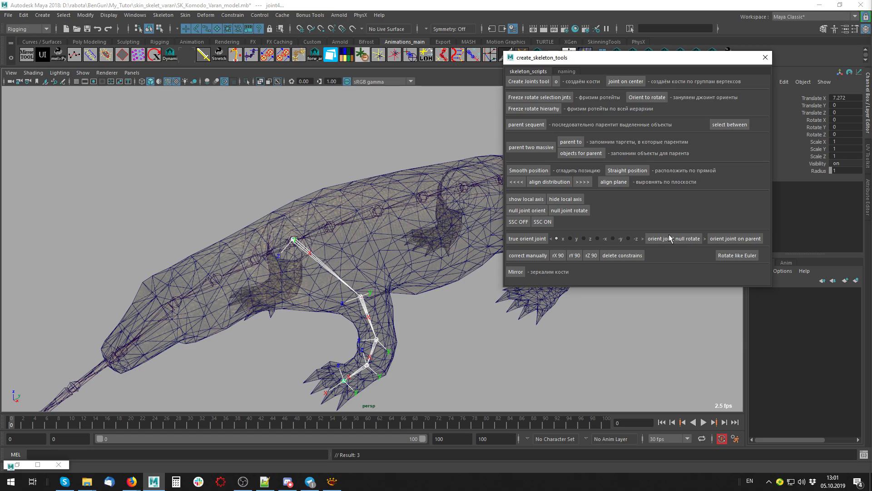
{"action": "left_click", "coordinate": [670, 238]}
{"action": "left_click_drag", "start_coordinate": [346, 345], "coordinate": [452, 360], "text": "alt"}
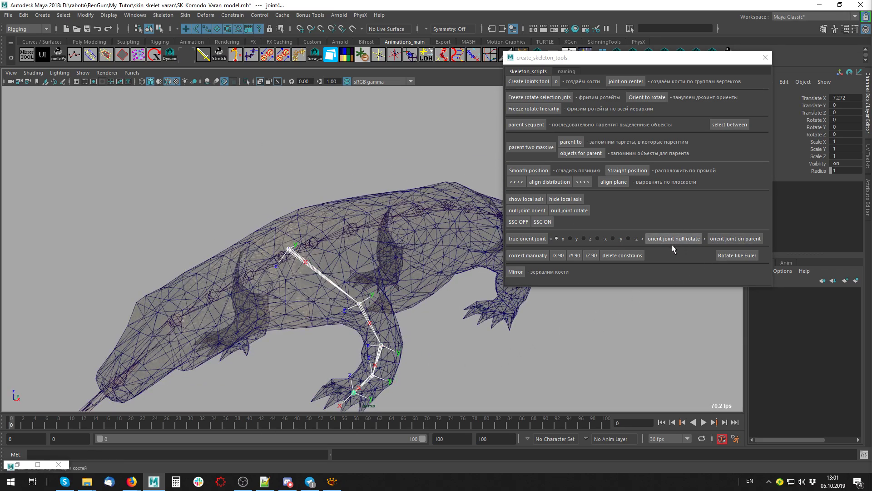
{"action": "mouse_move", "coordinate": [331, 353]}
{"action": "left_mouse_down", "text": "alt"}
{"action": "mouse_move", "coordinate": [254, 263]}
{"action": "mouse_move", "coordinate": [293, 209]}
{"action": "mouse_move", "coordinate": [273, 237]}
{"action": "left_mouse_up", "text": "alt"}
{"action": "scroll", "coordinate": [252, 259], "scroll_direction": "up", "scroll_amount": 3}
{"action": "scroll", "coordinate": [253, 259], "scroll_direction": "up", "scroll_amount": 3}
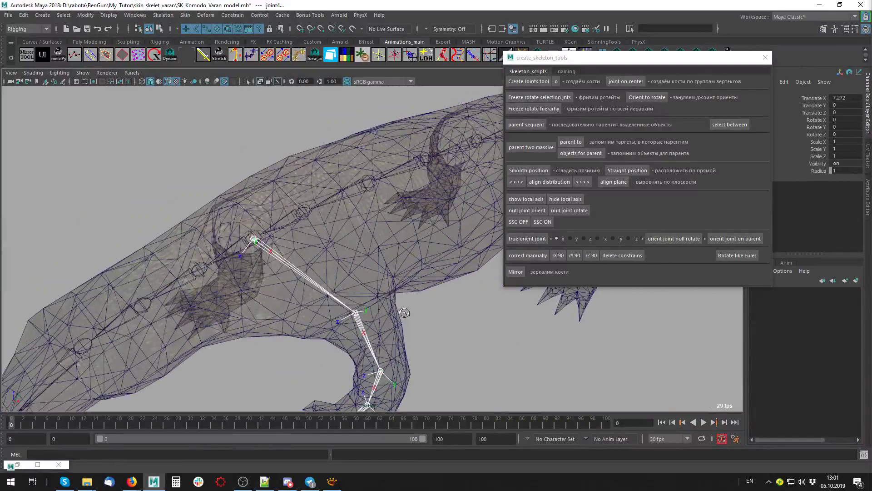
{"action": "scroll", "coordinate": [252, 259], "scroll_direction": "up", "scroll_amount": 3}
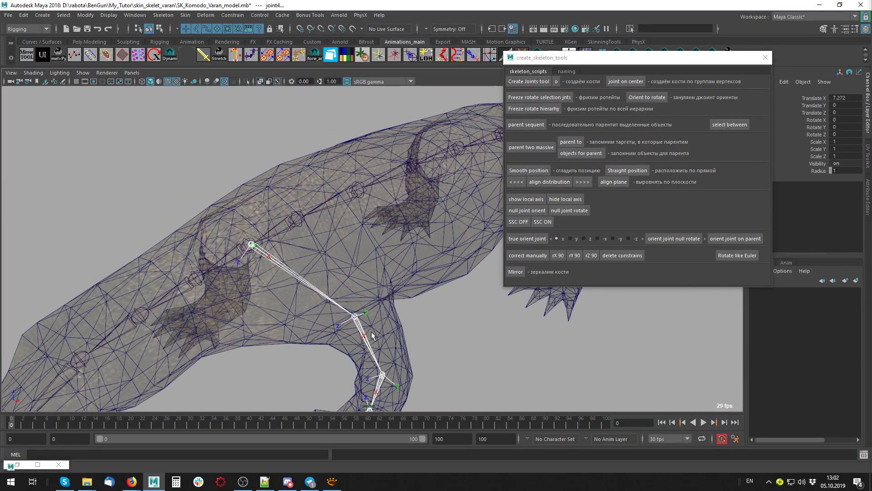
{"action": "mouse_move", "coordinate": [372, 335]}
{"action": "left_mouse_down", "text": "alt"}
{"action": "mouse_move", "coordinate": [379, 289]}
{"action": "mouse_move", "coordinate": [375, 334]}
{"action": "mouse_move", "coordinate": [377, 309]}
{"action": "left_mouse_up", "text": "alt"}
{"action": "key", "text": "Up"}
{"action": "key", "text": "Up"}
{"action": "key", "text": "Up"}
{"action": "key", "text": "Down"}
{"action": "key", "text": "Down"}
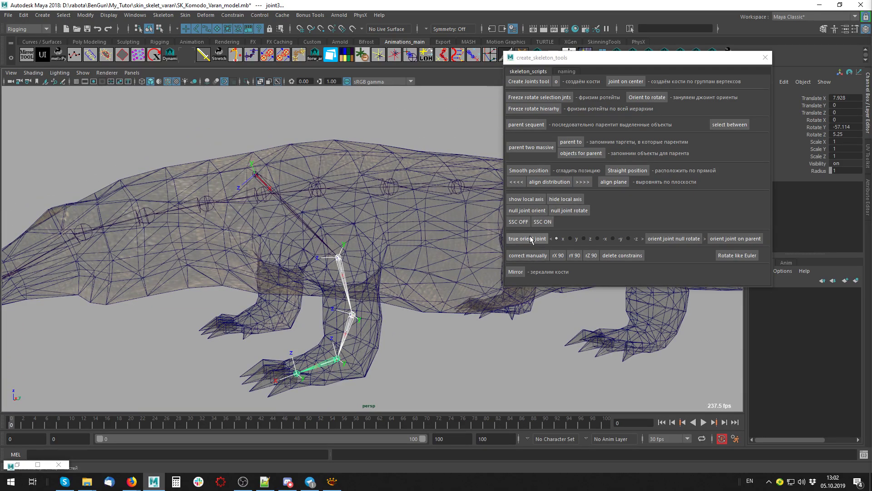
- Zero the leg joints' rotations and move joint1 to 12.419, 3.368, -0.509
{"action": "left_click", "coordinate": [531, 240]}
{"action": "left_click_drag", "start_coordinate": [381, 331], "coordinate": [401, 340], "text": "alt"}
{"action": "mouse_move", "coordinate": [365, 279]}
{"action": "left_mouse_down", "text": "alt"}
{"action": "mouse_move", "coordinate": [320, 244]}
{"action": "mouse_move", "coordinate": [353, 326]}
{"action": "mouse_move", "coordinate": [300, 322]}
{"action": "mouse_move", "coordinate": [391, 320]}
{"action": "mouse_move", "coordinate": [367, 346]}
{"action": "mouse_move", "coordinate": [356, 271]}
{"action": "mouse_move", "coordinate": [297, 352]}
{"action": "mouse_move", "coordinate": [307, 350]}
{"action": "left_mouse_up", "text": "alt"}
{"action": "left_click", "coordinate": [354, 326]}
{"action": "key", "text": "e"}
{"action": "key", "text": "ctrl+z"}
{"action": "key", "text": "ctrl+z"}
{"action": "key", "text": "ctrl+z"}
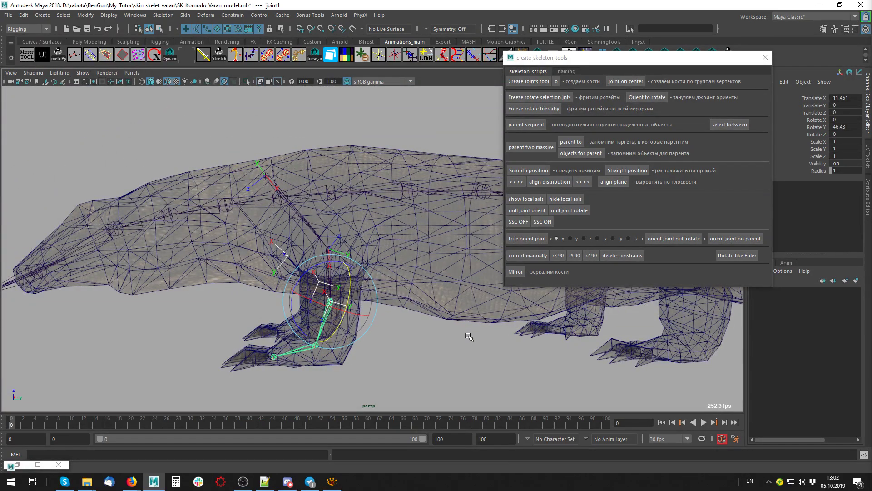
{"action": "key", "text": "w"}
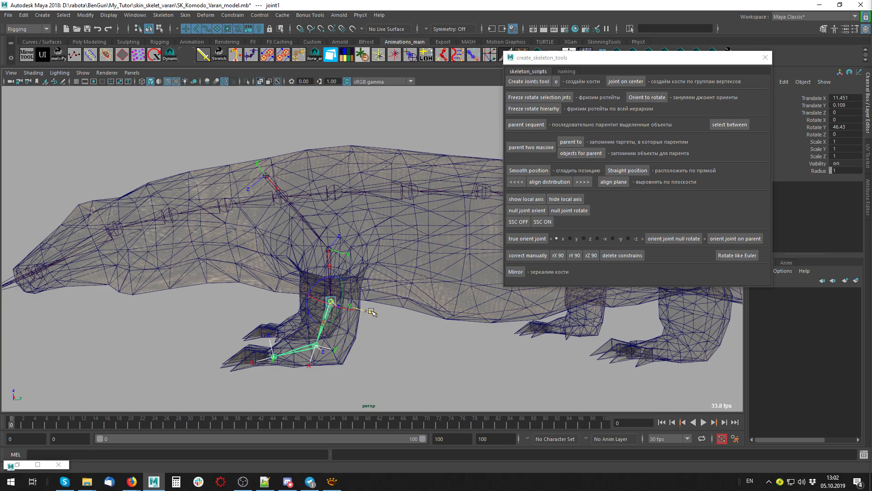
{"action": "mouse_move", "coordinate": [378, 315]}
{"action": "left_mouse_down"}
{"action": "mouse_move", "coordinate": [417, 344]}
{"action": "mouse_move", "coordinate": [347, 285]}
{"action": "mouse_move", "coordinate": [364, 296]}
{"action": "mouse_move", "coordinate": [316, 242]}
{"action": "mouse_move", "coordinate": [338, 288]}
{"action": "mouse_move", "coordinate": [415, 304]}
{"action": "left_mouse_up"}
{"action": "key", "text": "e"}
- Move elbow joint2 into the leg at 21.278, 0.836, -0.322
{"action": "left_click", "coordinate": [315, 243]}
{"action": "key", "text": "w"}
{"action": "mouse_move", "coordinate": [522, 315]}
{"action": "middle_mouse_down"}
{"action": "mouse_move", "coordinate": [489, 292]}
{"action": "mouse_move", "coordinate": [467, 311]}
{"action": "middle_mouse_up"}
{"action": "left_click_drag", "start_coordinate": [467, 311], "coordinate": [438, 340], "text": "alt"}
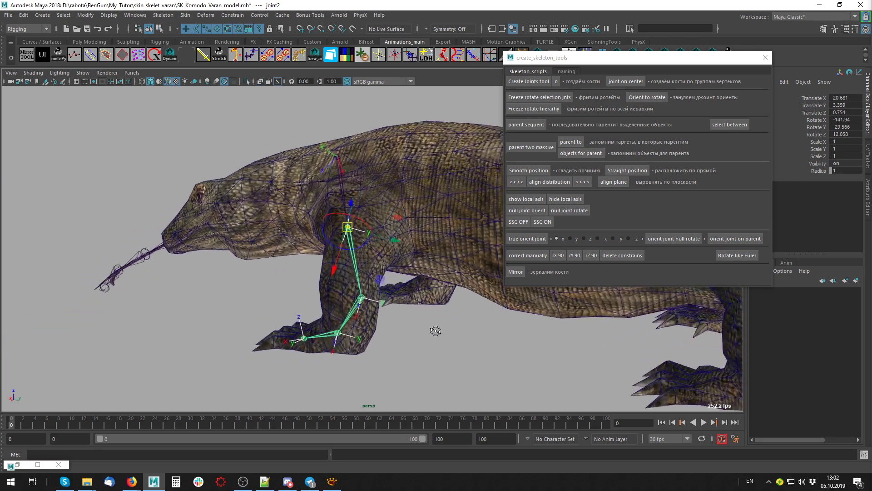
{"action": "middle_click_drag", "start_coordinate": [438, 340], "coordinate": [455, 301]}
{"action": "scroll", "coordinate": [455, 300], "scroll_direction": "down", "scroll_amount": 5}
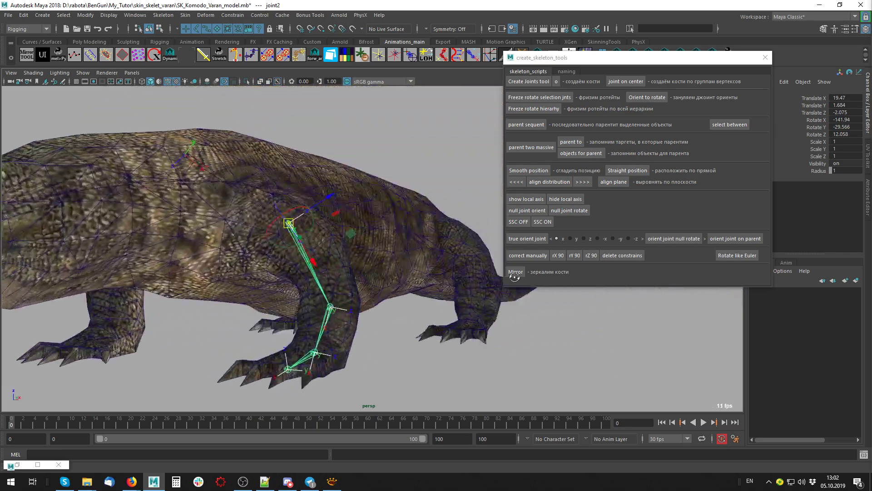
{"action": "mouse_move", "coordinate": [456, 300]}
{"action": "left_mouse_down", "text": "alt"}
{"action": "mouse_move", "coordinate": [394, 279]}
{"action": "mouse_move", "coordinate": [395, 264]}
{"action": "mouse_move", "coordinate": [409, 284]}
{"action": "mouse_move", "coordinate": [399, 293]}
{"action": "left_mouse_up", "text": "alt"}
- Nudge the upper leg joint, then re-orient all leg joints with true orient joint
{"action": "left_click", "coordinate": [360, 318]}
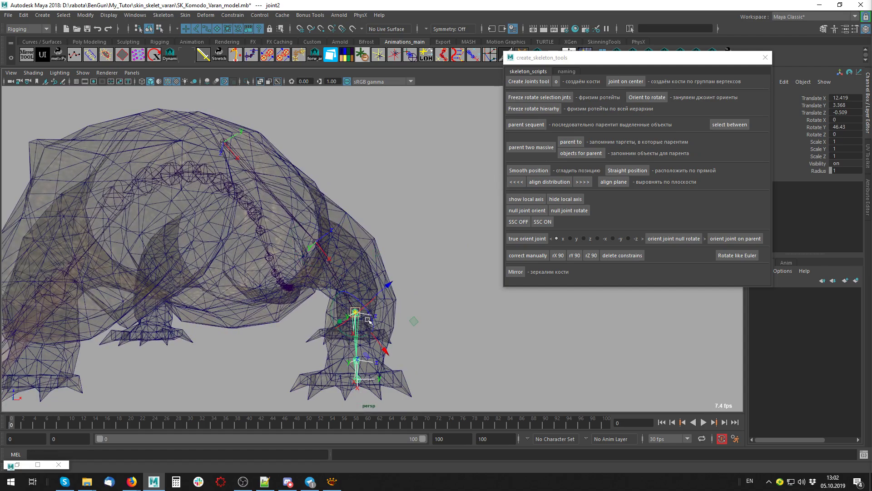
{"action": "mouse_move", "coordinate": [356, 312]}
{"action": "left_mouse_down"}
{"action": "mouse_move", "coordinate": [359, 321]}
{"action": "mouse_move", "coordinate": [324, 296]}
{"action": "mouse_move", "coordinate": [336, 338]}
{"action": "mouse_move", "coordinate": [429, 338]}
{"action": "left_mouse_up"}
{"action": "key", "text": "e"}
{"action": "left_click", "coordinate": [432, 339]}
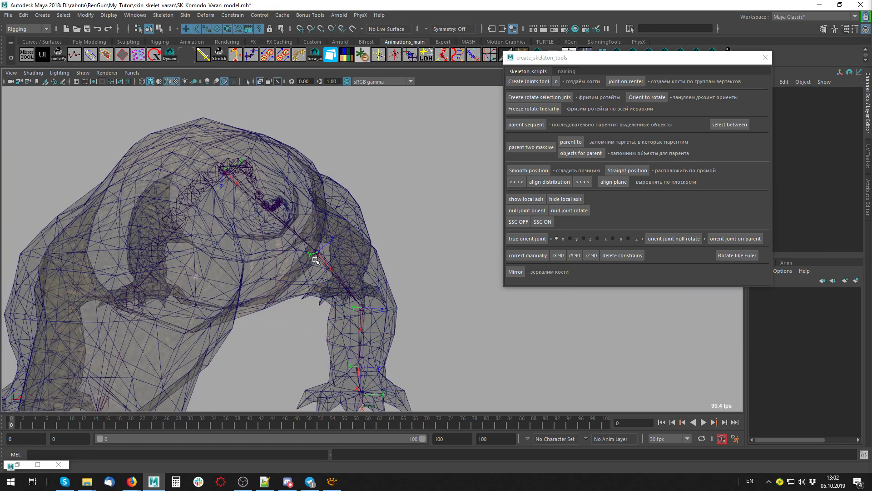
{"action": "left_click", "coordinate": [322, 266]}
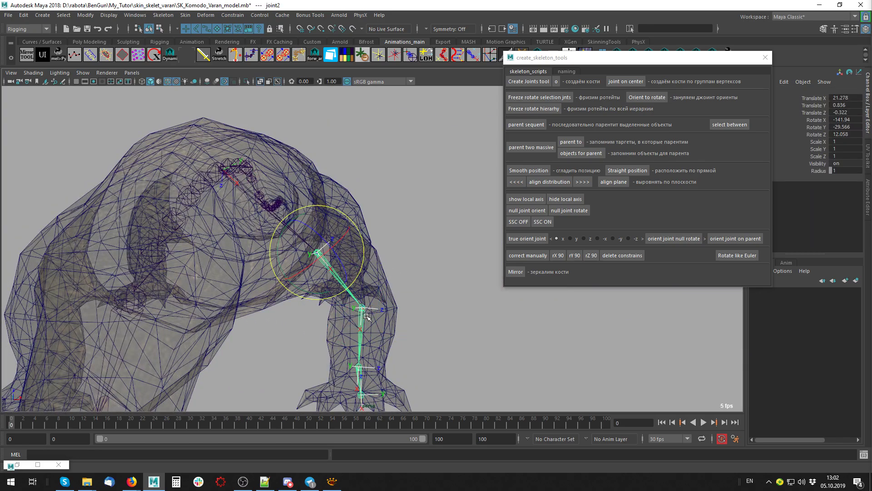
{"action": "left_click", "coordinate": [360, 367]}
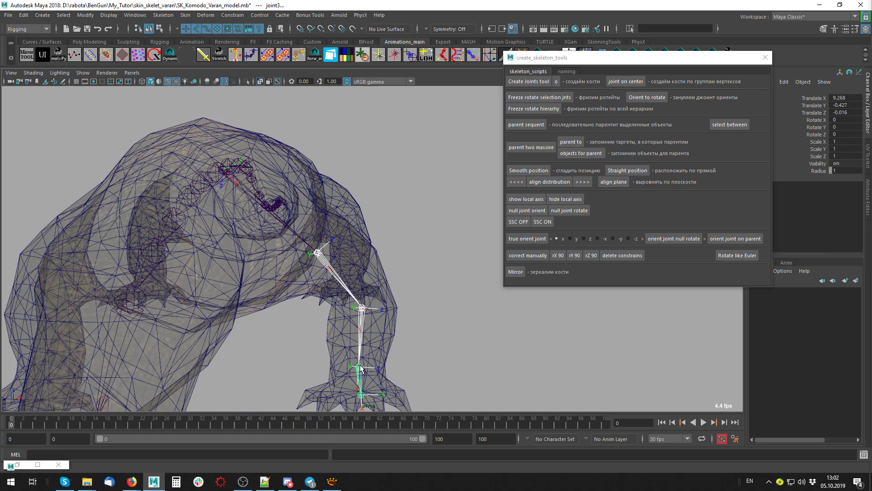
{"action": "left_click", "coordinate": [527, 238]}
- Rotate joint1 around Y to 175.535 so the leg swings into place
{"action": "mouse_move", "coordinate": [454, 282]}
{"action": "left_mouse_down", "text": "alt"}
{"action": "mouse_move", "coordinate": [294, 323]}
{"action": "mouse_move", "coordinate": [318, 300]}
{"action": "mouse_move", "coordinate": [334, 313]}
{"action": "left_mouse_up", "text": "alt"}
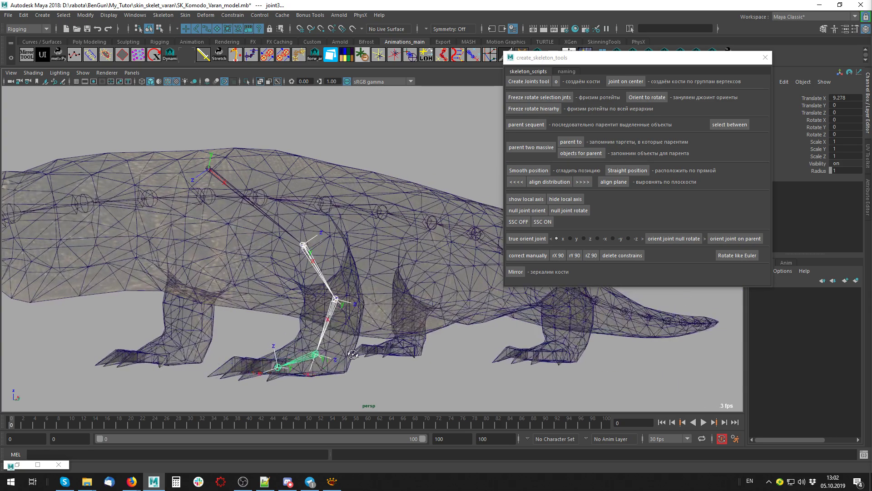
{"action": "left_click", "coordinate": [337, 309]}
{"action": "key", "text": "e"}
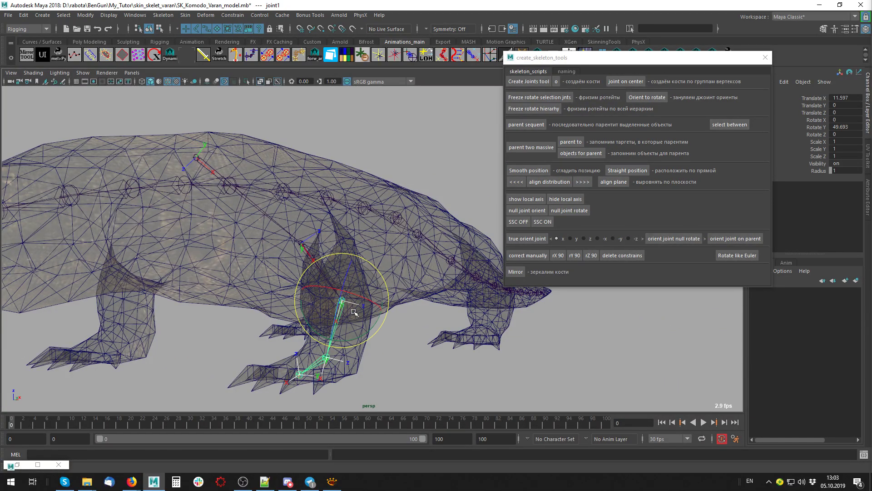
{"action": "left_click", "coordinate": [819, 128]}
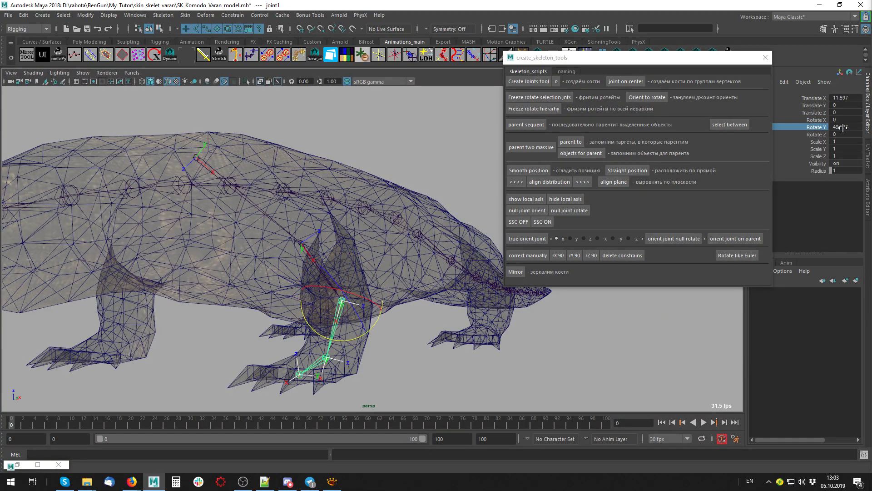
{"action": "left_click_drag", "start_coordinate": [353, 342], "coordinate": [322, 372]}
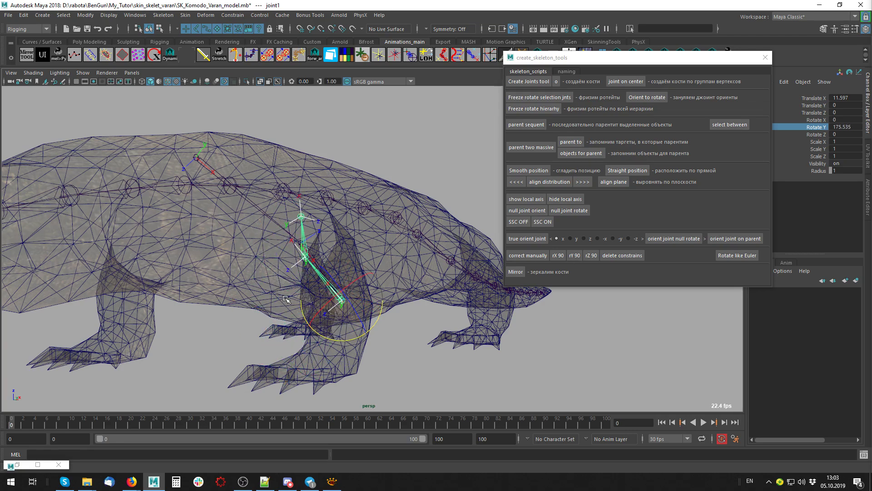
{"action": "left_click_drag", "start_coordinate": [322, 373], "coordinate": [341, 362], "text": "alt"}
{"action": "mouse_move", "coordinate": [341, 362]}
{"action": "right_mouse_down", "text": "alt"}
{"action": "mouse_move", "coordinate": [411, 351]}
{"action": "mouse_move", "coordinate": [396, 384]}
{"action": "right_mouse_up", "text": "alt"}
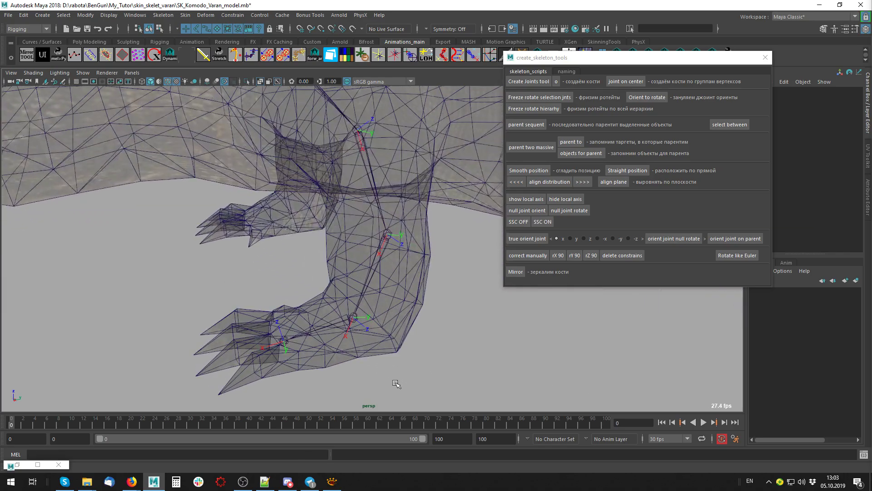
- Rotate foot joint4 to 102.174, 29.148, -74.46 to follow the limb
{"action": "left_click", "coordinate": [284, 341]}
{"action": "mouse_move", "coordinate": [283, 340]}
{"action": "left_mouse_down", "text": "alt"}
{"action": "mouse_move", "coordinate": [321, 339]}
{"action": "mouse_move", "coordinate": [326, 351]}
{"action": "mouse_move", "coordinate": [295, 359]}
{"action": "left_mouse_up", "text": "alt"}
{"action": "middle_click_drag", "start_coordinate": [295, 359], "coordinate": [316, 248], "text": "alt"}
{"action": "scroll", "coordinate": [315, 248], "scroll_direction": "down", "scroll_amount": 3}
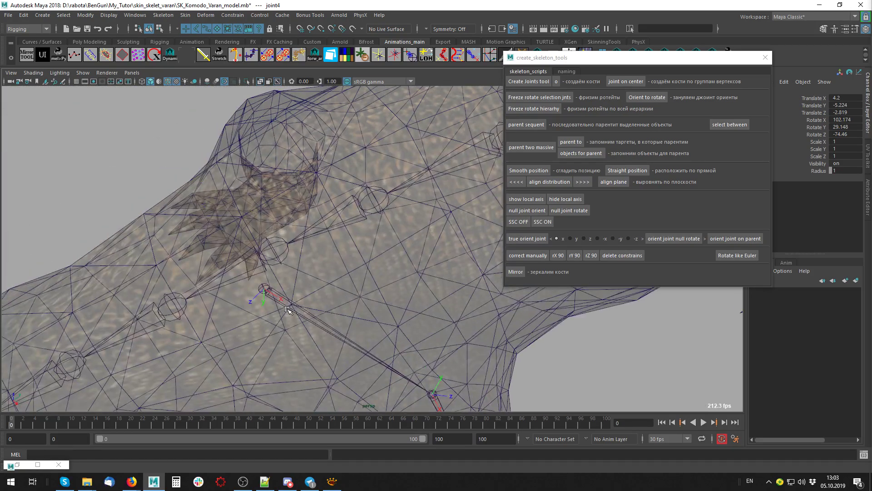
{"action": "left_click", "coordinate": [267, 292]}
{"action": "mouse_move", "coordinate": [267, 292]}
{"action": "left_mouse_down", "text": "alt"}
{"action": "mouse_move", "coordinate": [234, 227]}
{"action": "mouse_move", "coordinate": [245, 184]}
{"action": "left_mouse_up", "text": "alt"}
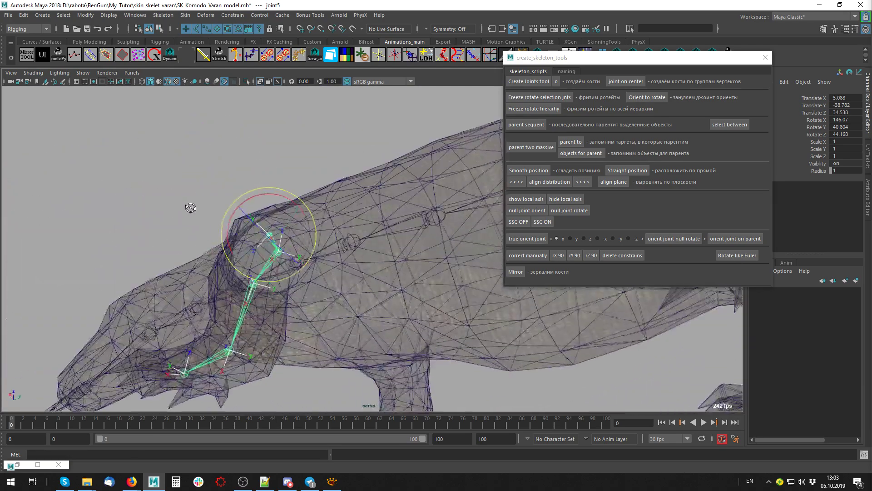
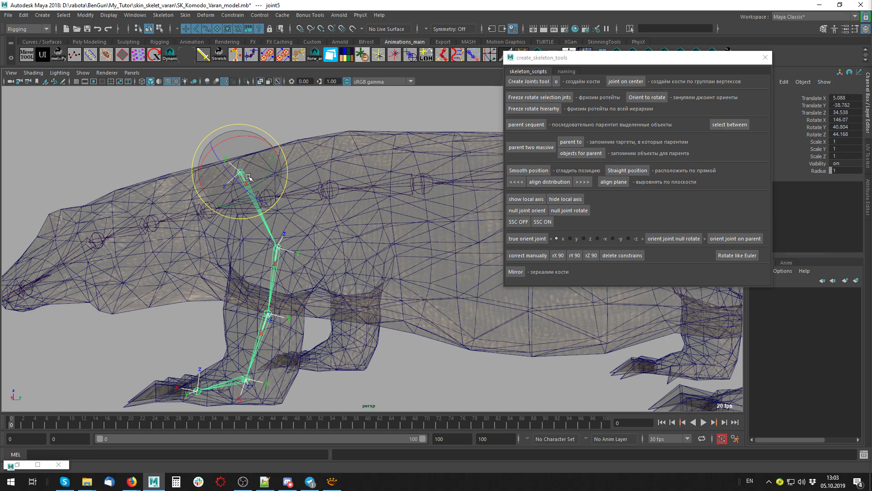
- Twist shoulder control rot_joint5 to about -160.6 on X and apply 'correct manually'
{"action": "mouse_move", "coordinate": [240, 145]}
{"action": "left_mouse_down"}
{"action": "mouse_move", "coordinate": [244, 138]}
{"action": "mouse_move", "coordinate": [259, 155]}
{"action": "left_mouse_up"}
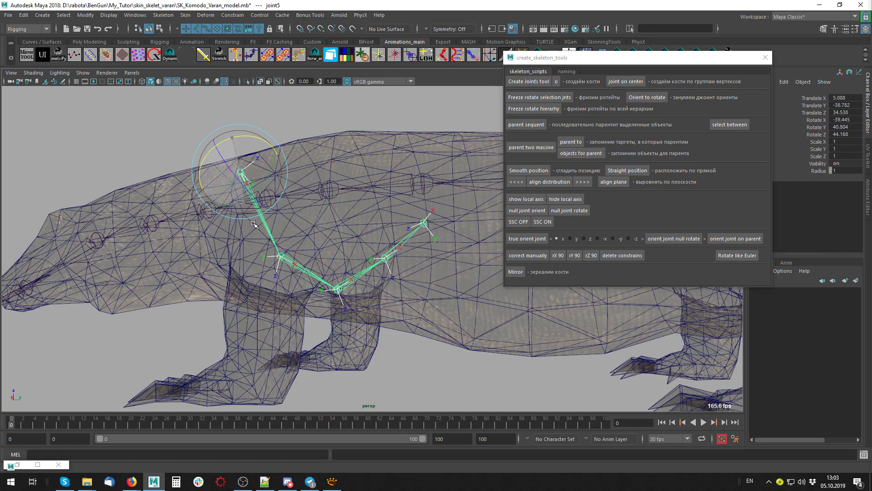
{"action": "key", "text": "ctrl+z"}
{"action": "left_click_drag", "start_coordinate": [268, 251], "coordinate": [208, 287], "text": "alt"}
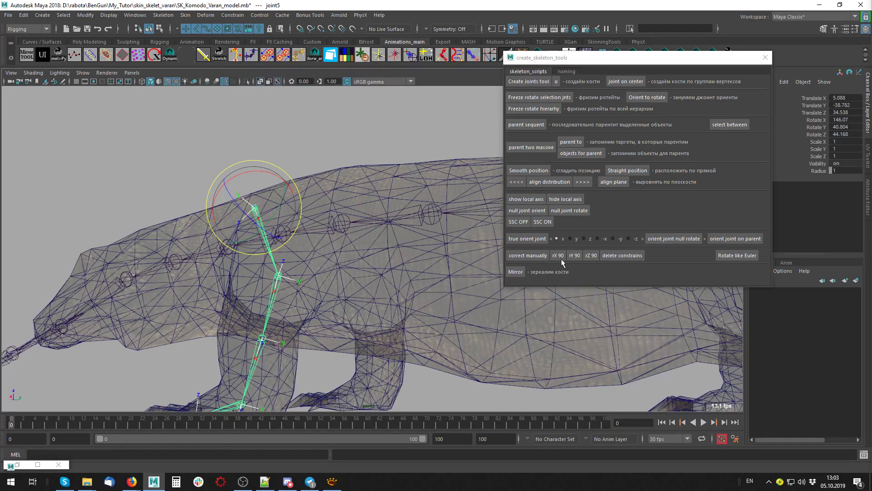
{"action": "left_click", "coordinate": [245, 170]}
{"action": "left_click_drag", "start_coordinate": [245, 170], "coordinate": [271, 238]}
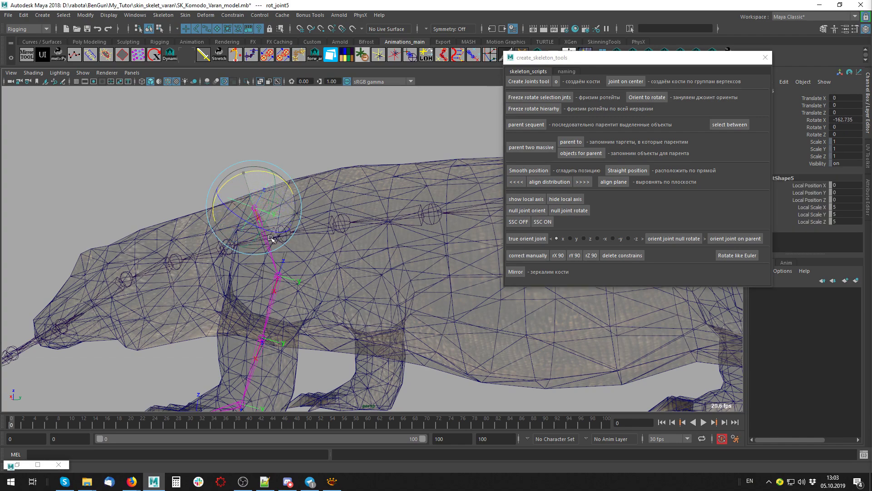
{"action": "mouse_move", "coordinate": [272, 238]}
{"action": "left_mouse_down"}
{"action": "mouse_move", "coordinate": [256, 291]}
{"action": "mouse_move", "coordinate": [264, 293]}
{"action": "mouse_move", "coordinate": [237, 308]}
{"action": "left_mouse_up"}
{"action": "left_click", "coordinate": [533, 257]}
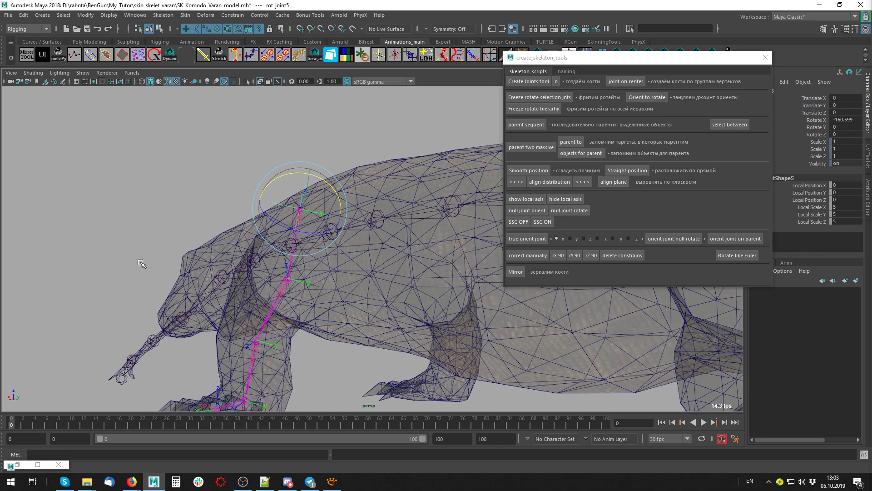
- Inspect the front-leg joint chain from several angles, moving the selection to the foot joint
{"action": "left_click_drag", "start_coordinate": [151, 188], "coordinate": [346, 343], "text": "shift"}
{"action": "left_click", "coordinate": [622, 255]}
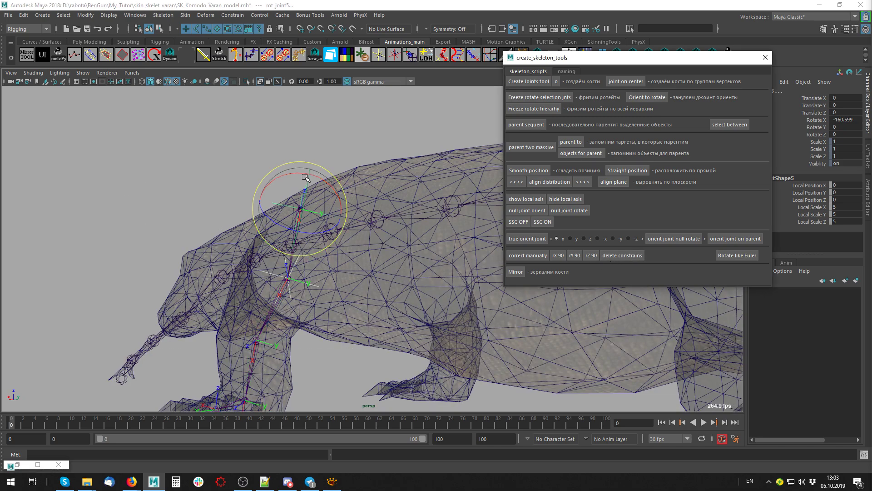
{"action": "left_click", "coordinate": [449, 76]}
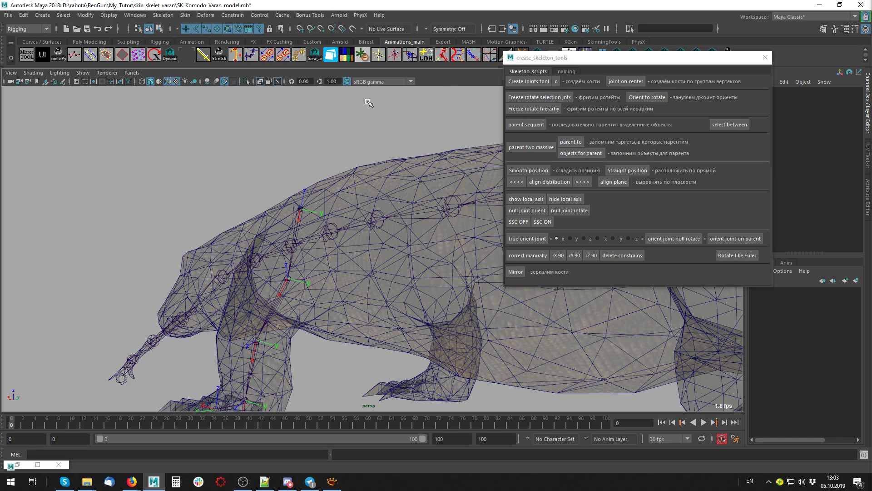
{"action": "mouse_move", "coordinate": [286, 265]}
{"action": "left_mouse_down", "text": "alt"}
{"action": "mouse_move", "coordinate": [272, 265]}
{"action": "mouse_move", "coordinate": [303, 196]}
{"action": "mouse_move", "coordinate": [225, 287]}
{"action": "mouse_move", "coordinate": [245, 257]}
{"action": "left_mouse_up", "text": "alt"}
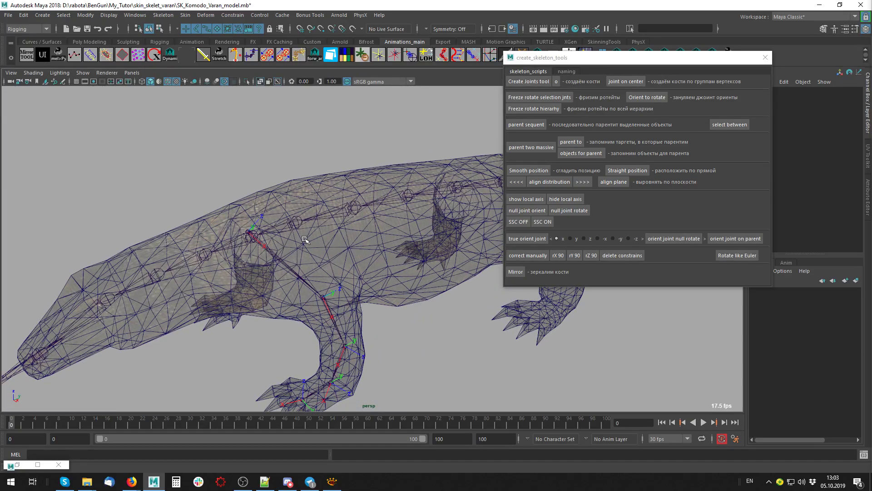
{"action": "left_click_drag", "start_coordinate": [306, 240], "coordinate": [260, 281], "text": "alt"}
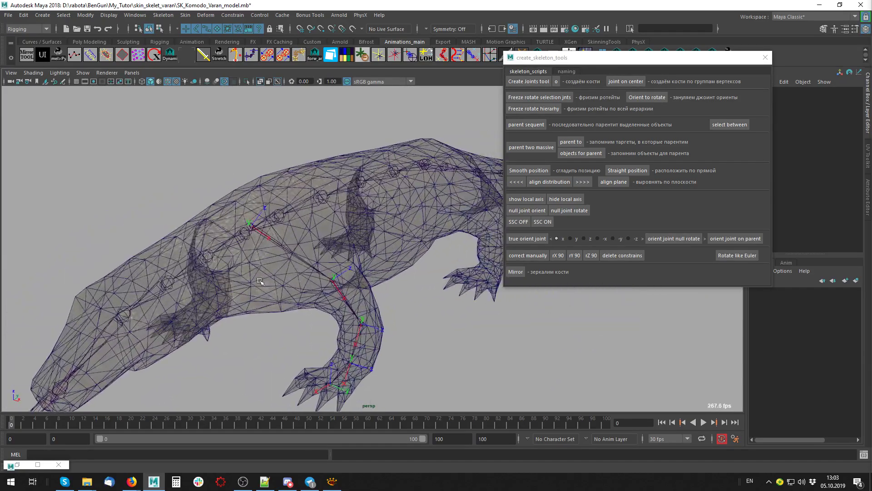
{"action": "left_click", "coordinate": [363, 315]}
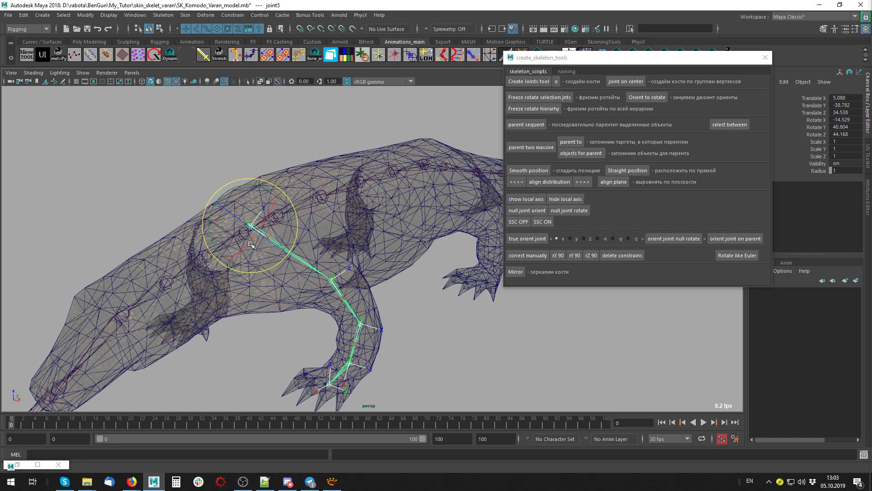
{"action": "left_click_drag", "start_coordinate": [251, 244], "coordinate": [246, 204], "text": "alt"}
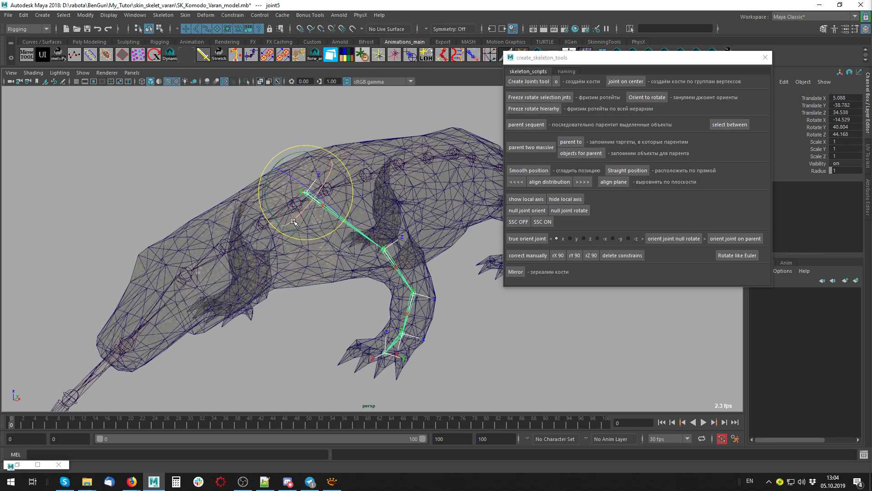
{"action": "left_click_drag", "start_coordinate": [266, 273], "coordinate": [231, 275], "text": "alt"}
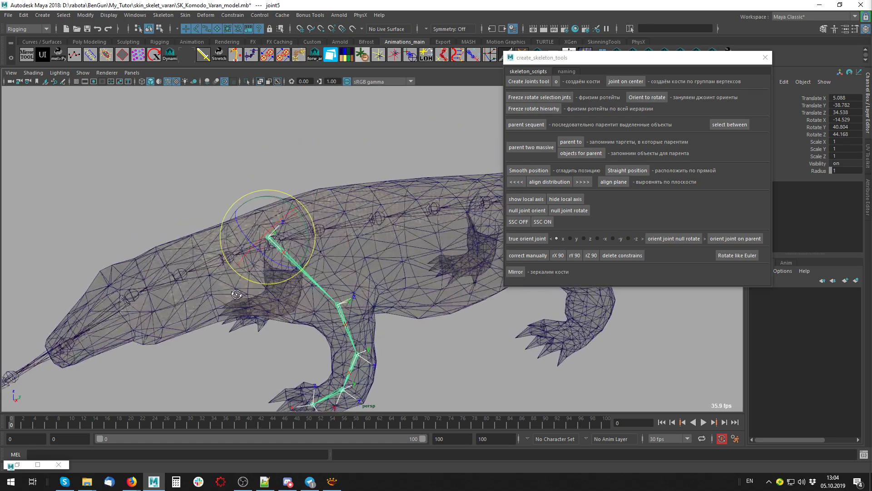
{"action": "left_click_drag", "start_coordinate": [140, 263], "coordinate": [215, 298], "text": "alt"}
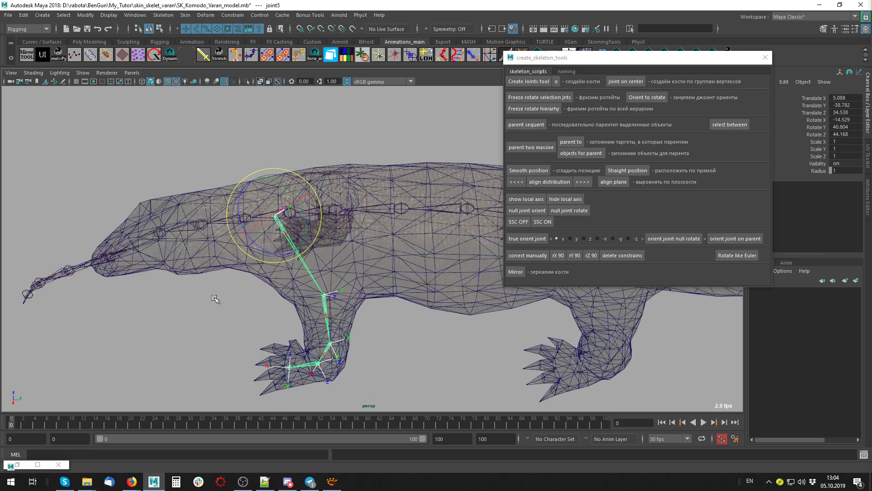
{"action": "key", "text": "ctrl+z"}
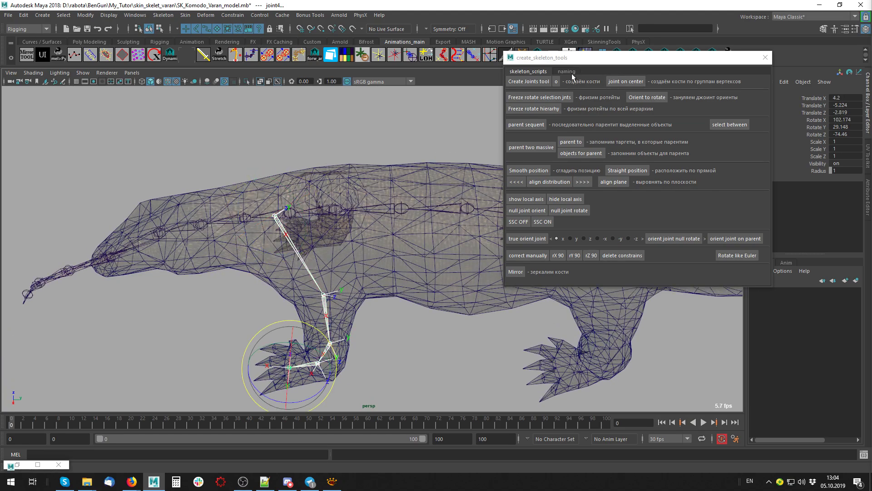
- Rename the selected front-leg joint chain to leg_f_L
{"action": "left_click", "coordinate": [568, 72]}
{"action": "left_click", "coordinate": [674, 81]}
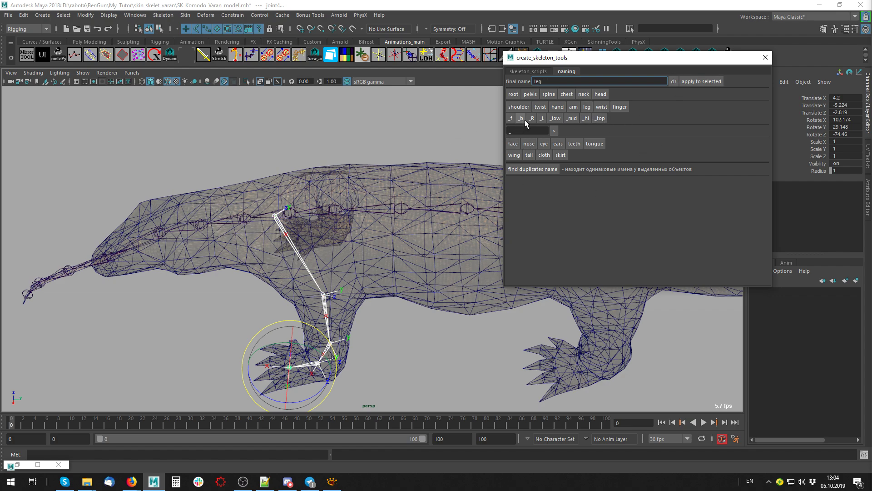
{"action": "left_click", "coordinate": [717, 83]}
{"action": "left_click", "coordinate": [186, 344]}
- Zoom in on the body and front leg, then put the lizard mesh into vertex mode
{"action": "mouse_move", "coordinate": [187, 344]}
{"action": "left_mouse_down", "text": "alt"}
{"action": "mouse_move", "coordinate": [267, 255]}
{"action": "mouse_move", "coordinate": [211, 249]}
{"action": "left_mouse_up", "text": "alt"}
{"action": "scroll", "coordinate": [210, 250], "scroll_direction": "up", "scroll_amount": 5}
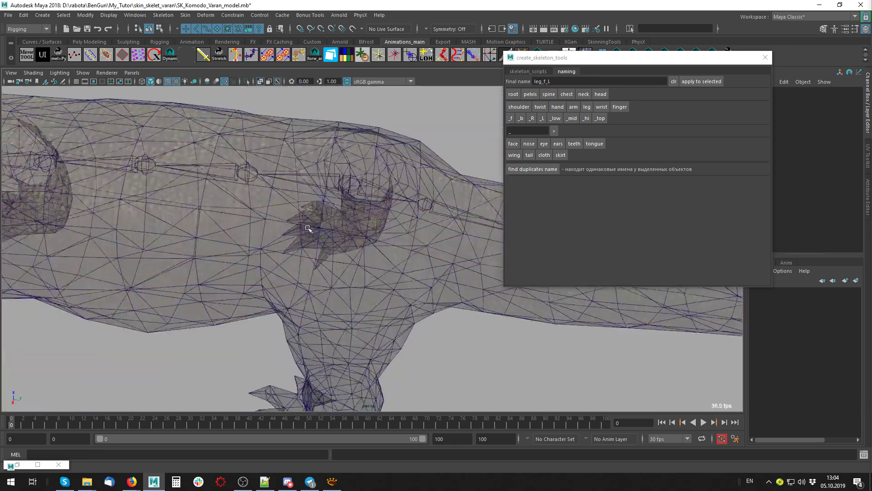
{"action": "middle_click_drag", "start_coordinate": [210, 249], "coordinate": [94, 224], "text": "alt"}
{"action": "mouse_move", "coordinate": [94, 225]}
{"action": "left_mouse_down", "text": "alt"}
{"action": "mouse_move", "coordinate": [326, 252]}
{"action": "mouse_move", "coordinate": [331, 209]}
{"action": "mouse_move", "coordinate": [370, 342]}
{"action": "mouse_move", "coordinate": [335, 258]}
{"action": "left_mouse_up", "text": "alt"}
{"action": "left_click", "coordinate": [345, 289]}
{"action": "key", "text": "F9"}
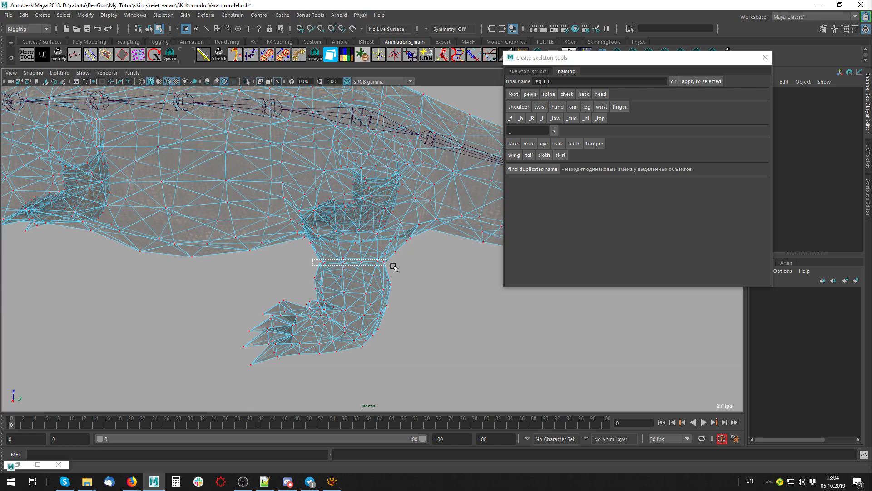
- Create a joint at the centre of the selected leg vertex ring with 'joint on center'
{"action": "left_click_drag", "start_coordinate": [393, 267], "coordinate": [394, 268]}
{"action": "left_click", "coordinate": [528, 71]}
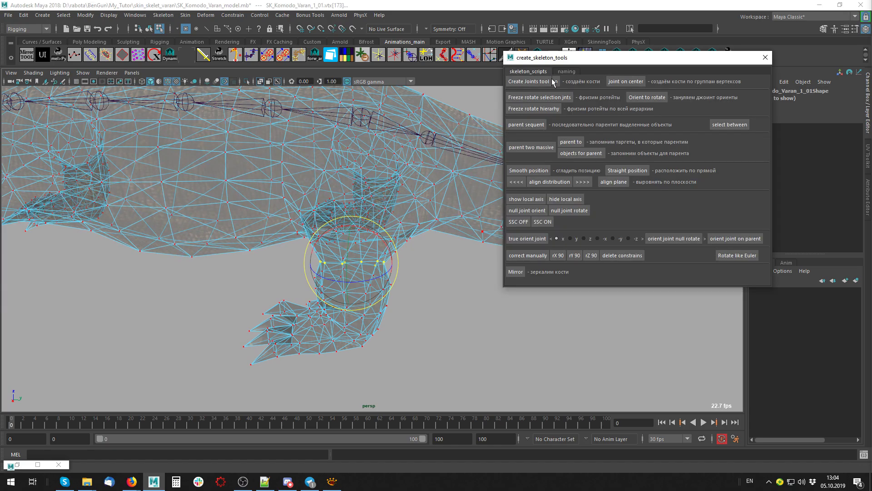
{"action": "left_click", "coordinate": [618, 85]}
{"action": "key", "text": "f"}
- Inspect the new leg joints, selecting the foot joint and stepping up the chain
{"action": "mouse_move", "coordinate": [424, 214]}
{"action": "left_mouse_down", "text": "alt"}
{"action": "mouse_move", "coordinate": [360, 244]}
{"action": "mouse_move", "coordinate": [382, 287]}
{"action": "left_mouse_up", "text": "alt"}
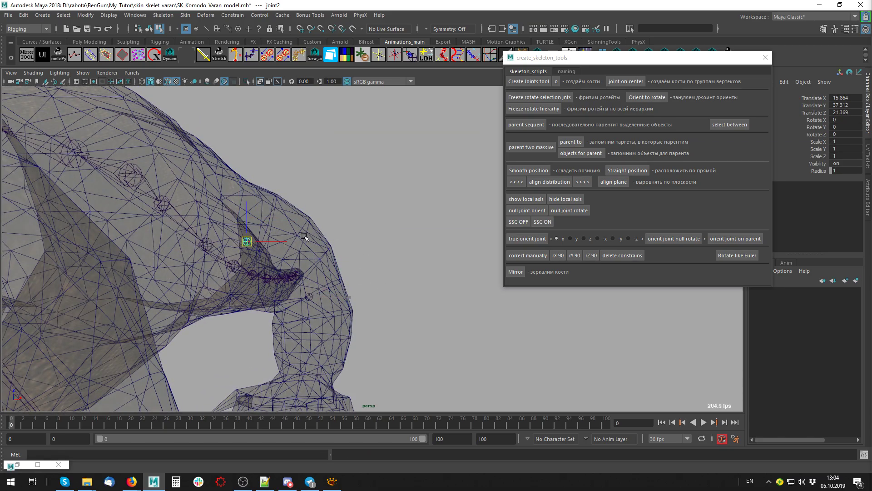
{"action": "mouse_move", "coordinate": [304, 237]}
{"action": "left_mouse_down", "text": "alt"}
{"action": "mouse_move", "coordinate": [338, 372]}
{"action": "mouse_move", "coordinate": [322, 357]}
{"action": "mouse_move", "coordinate": [391, 356]}
{"action": "mouse_move", "coordinate": [403, 330]}
{"action": "mouse_move", "coordinate": [450, 364]}
{"action": "mouse_move", "coordinate": [503, 383]}
{"action": "mouse_move", "coordinate": [366, 349]}
{"action": "left_mouse_up", "text": "alt"}
{"action": "mouse_move", "coordinate": [273, 325]}
{"action": "left_mouse_down", "text": "alt"}
{"action": "mouse_move", "coordinate": [319, 271]}
{"action": "mouse_move", "coordinate": [302, 290]}
{"action": "mouse_move", "coordinate": [339, 293]}
{"action": "left_mouse_up", "text": "alt"}
{"action": "left_click", "coordinate": [264, 358]}
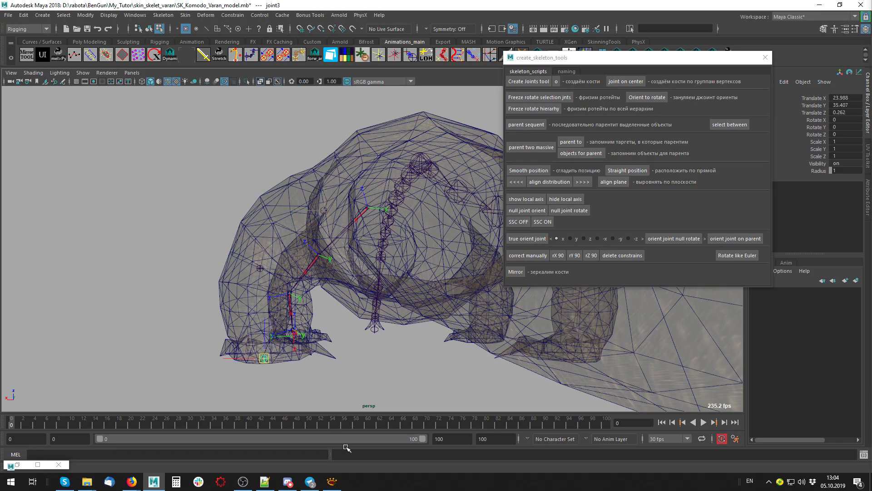
{"action": "mouse_move", "coordinate": [337, 377]}
{"action": "left_mouse_down", "text": "alt"}
{"action": "mouse_move", "coordinate": [327, 356]}
{"action": "mouse_move", "coordinate": [413, 357]}
{"action": "mouse_move", "coordinate": [337, 358]}
{"action": "mouse_move", "coordinate": [271, 314]}
{"action": "mouse_move", "coordinate": [253, 316]}
{"action": "left_mouse_up", "text": "alt"}
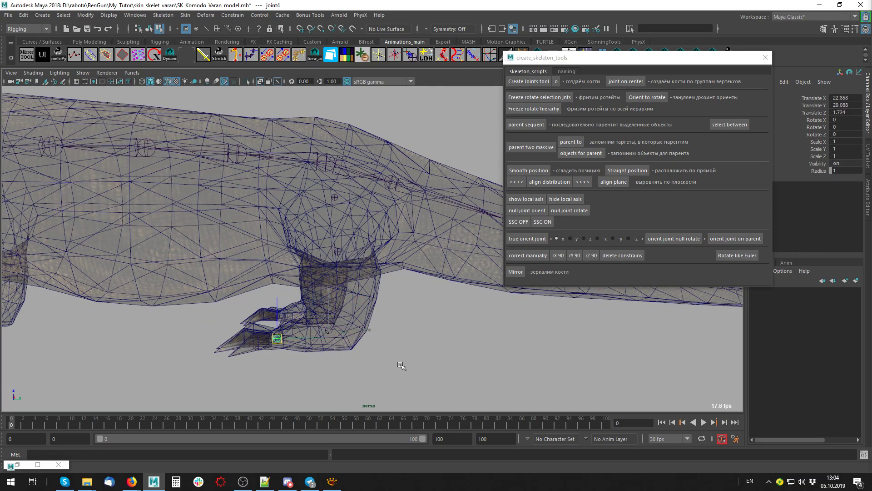
{"action": "mouse_move", "coordinate": [401, 366]}
{"action": "left_mouse_down", "text": "alt"}
{"action": "mouse_move", "coordinate": [322, 319]}
{"action": "mouse_move", "coordinate": [455, 374]}
{"action": "mouse_move", "coordinate": [293, 296]}
{"action": "mouse_move", "coordinate": [337, 267]}
{"action": "left_mouse_up", "text": "alt"}
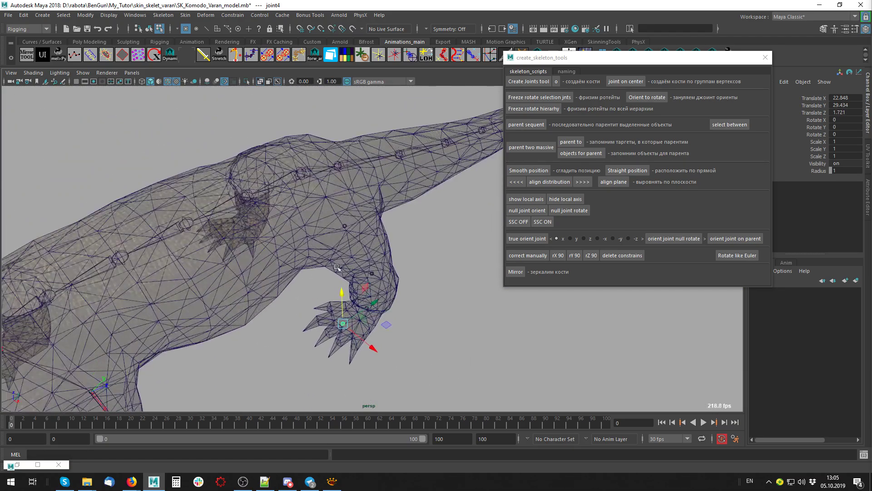
{"action": "key", "text": "Up"}
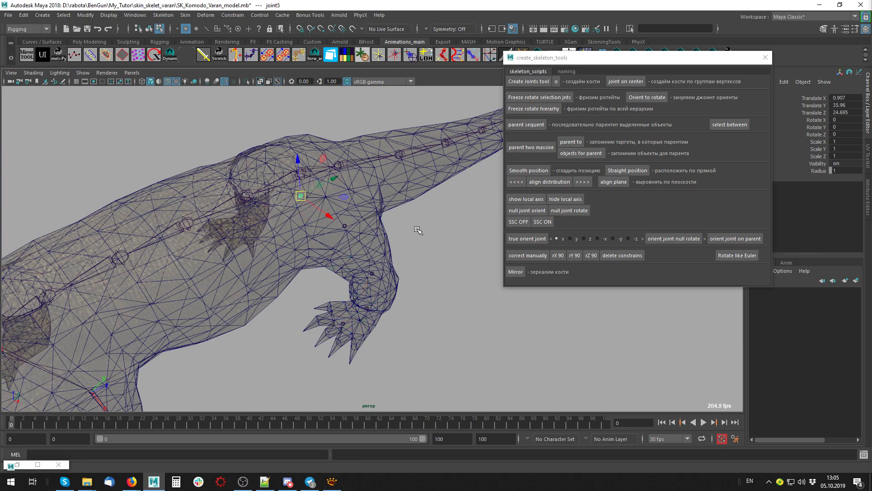
- Move joint5 into the middle of the leg mesh
{"action": "mouse_move", "coordinate": [417, 230]}
{"action": "left_mouse_down", "text": "alt"}
{"action": "mouse_move", "coordinate": [273, 272]}
{"action": "mouse_move", "coordinate": [412, 296]}
{"action": "mouse_move", "coordinate": [386, 278]}
{"action": "left_mouse_up", "text": "alt"}
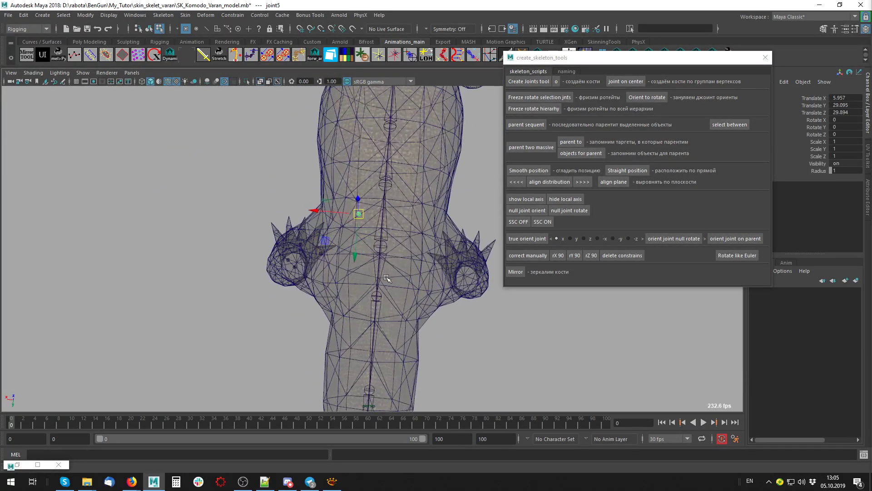
{"action": "mouse_move", "coordinate": [297, 230]}
{"action": "left_mouse_down", "text": "alt"}
{"action": "mouse_move", "coordinate": [469, 326]}
{"action": "mouse_move", "coordinate": [371, 270]}
{"action": "mouse_move", "coordinate": [393, 293]}
{"action": "mouse_move", "coordinate": [374, 270]}
{"action": "mouse_move", "coordinate": [303, 292]}
{"action": "left_mouse_up", "text": "alt"}
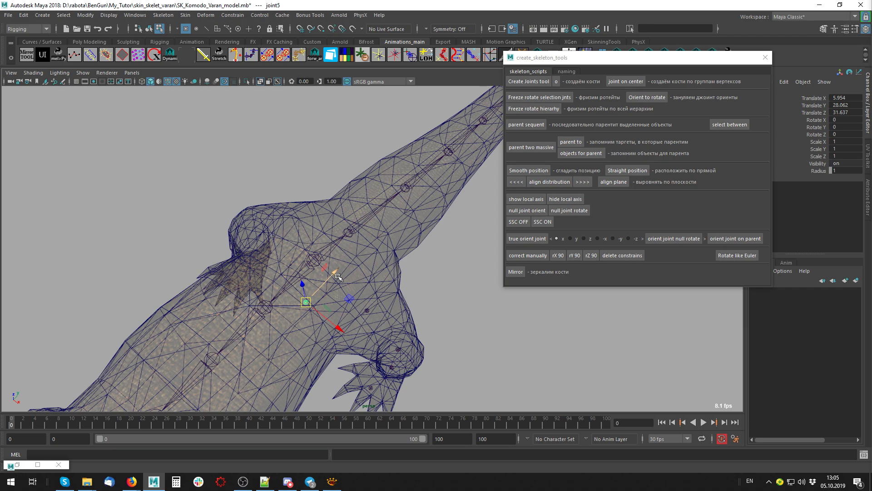
{"action": "left_click_drag", "start_coordinate": [324, 325], "coordinate": [318, 267], "text": "alt"}
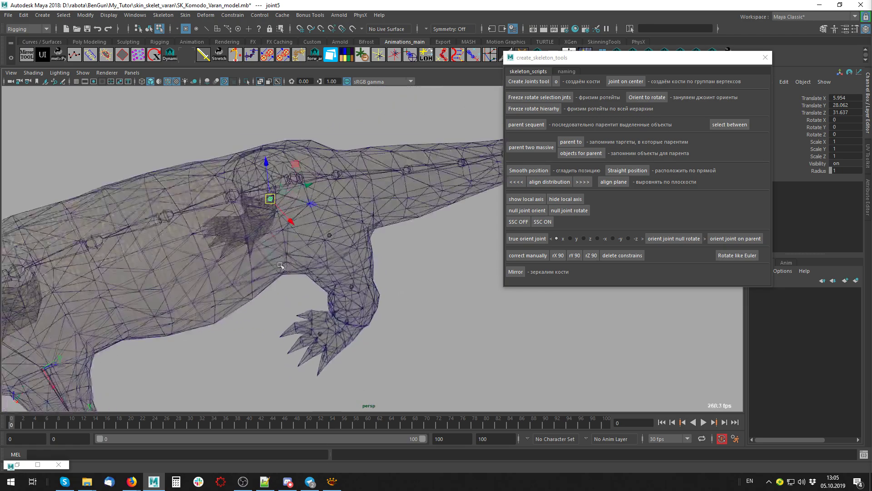
{"action": "mouse_move", "coordinate": [322, 341]}
{"action": "left_mouse_down", "text": "alt"}
{"action": "mouse_move", "coordinate": [394, 283]}
{"action": "mouse_move", "coordinate": [359, 326]}
{"action": "left_mouse_up", "text": "alt"}
- Select the leg joints and apply 'Smooth position' to even out their spacing
{"action": "left_click", "coordinate": [394, 283]}
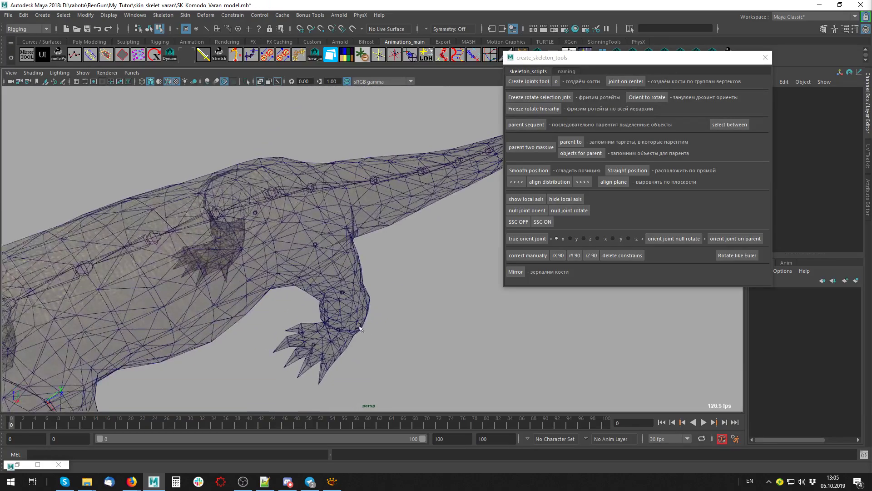
{"action": "left_click", "coordinate": [336, 235]}
{"action": "left_click", "coordinate": [390, 317]}
{"action": "mouse_move", "coordinate": [279, 247]}
{"action": "left_mouse_down", "text": "alt"}
{"action": "mouse_move", "coordinate": [279, 257]}
{"action": "mouse_move", "coordinate": [245, 218]}
{"action": "left_mouse_up", "text": "alt"}
{"action": "left_click", "coordinate": [313, 241]}
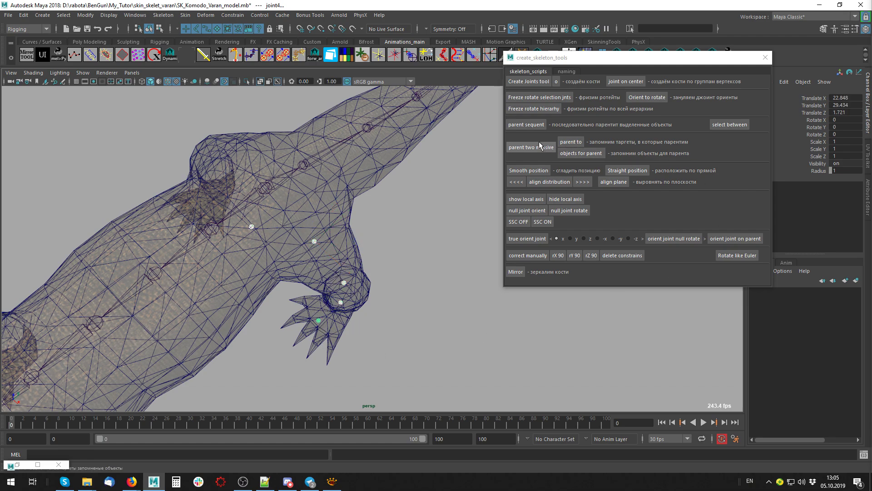
{"action": "left_click", "coordinate": [528, 169]}
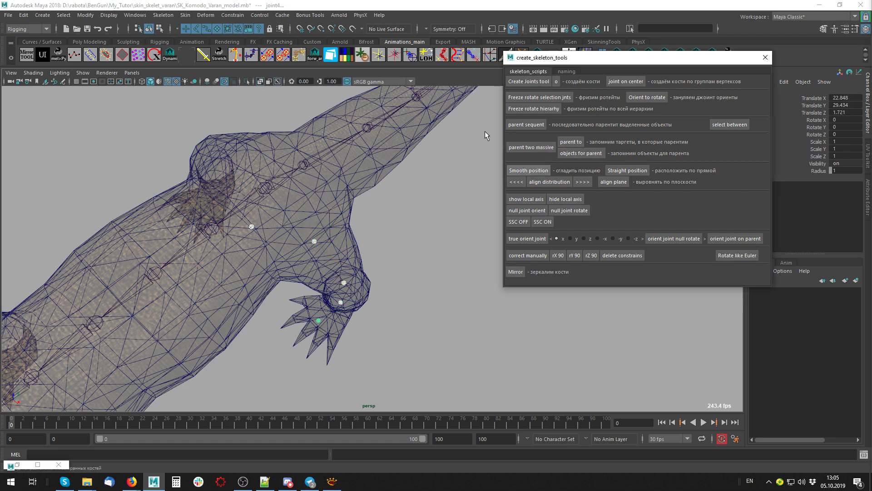
{"action": "mouse_move", "coordinate": [296, 273]}
{"action": "left_mouse_down", "text": "alt"}
{"action": "mouse_move", "coordinate": [246, 205]}
{"action": "mouse_move", "coordinate": [397, 248]}
{"action": "mouse_move", "coordinate": [318, 218]}
{"action": "left_mouse_up", "text": "alt"}
{"action": "scroll", "coordinate": [318, 218], "scroll_direction": "up", "scroll_amount": 5}
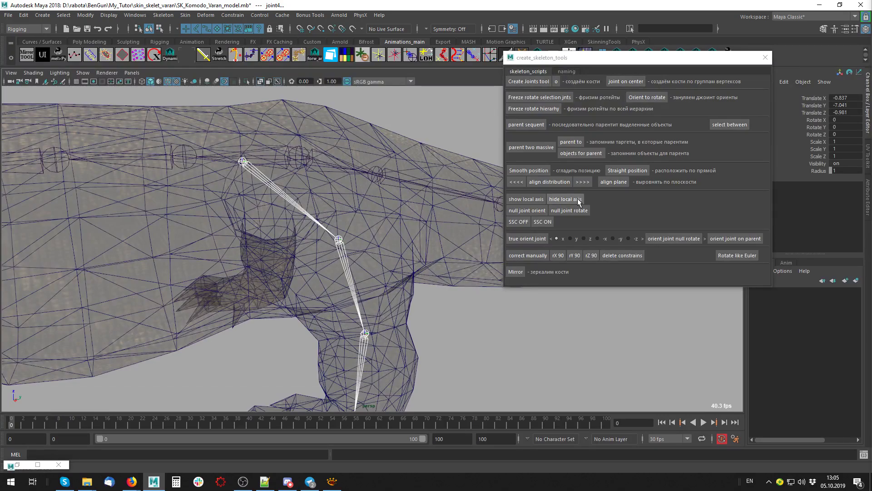
- Zero the ankle joint's Rotate Y to reorient the leg joints
{"action": "left_click", "coordinate": [523, 239]}
{"action": "mouse_move", "coordinate": [227, 241]}
{"action": "left_mouse_down", "text": "alt"}
{"action": "mouse_move", "coordinate": [330, 249]}
{"action": "mouse_move", "coordinate": [359, 226]}
{"action": "left_mouse_up", "text": "alt"}
{"action": "left_click", "coordinate": [347, 220]}
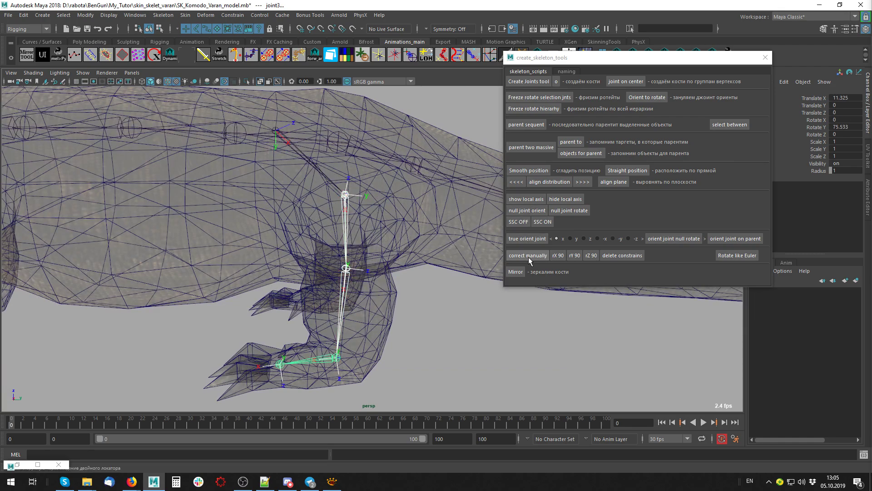
{"action": "left_click", "coordinate": [524, 239]}
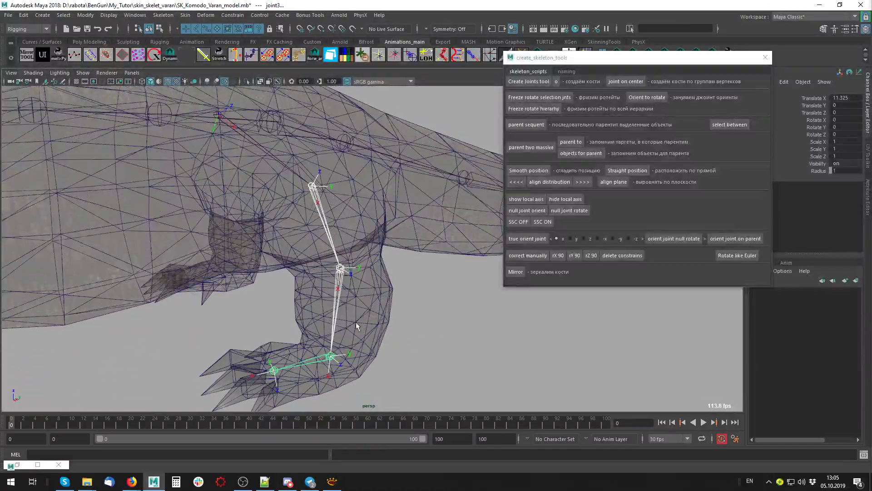
{"action": "key", "text": "e"}
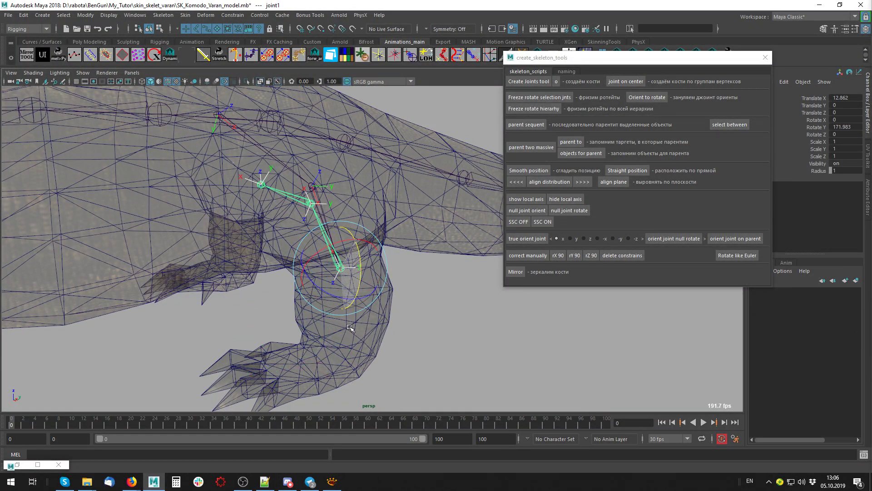
- Apply 'correct manually' to the shoulder joint and rotate it about 42 degrees on X
{"action": "left_click", "coordinate": [358, 296]}
{"action": "mouse_move", "coordinate": [358, 296]}
{"action": "left_mouse_down", "text": "alt"}
{"action": "mouse_move", "coordinate": [222, 260]}
{"action": "mouse_move", "coordinate": [292, 229]}
{"action": "left_mouse_up", "text": "alt"}
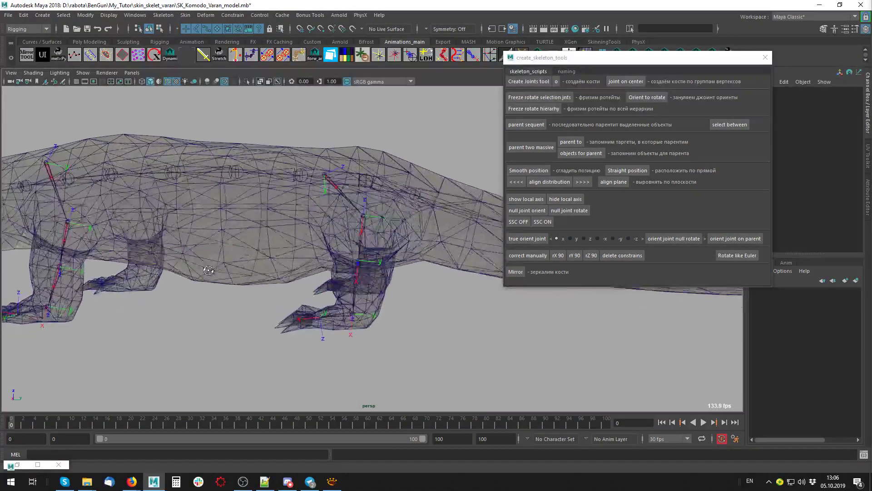
{"action": "left_click", "coordinate": [311, 178]}
{"action": "left_click_drag", "start_coordinate": [311, 177], "coordinate": [581, 287], "text": "alt"}
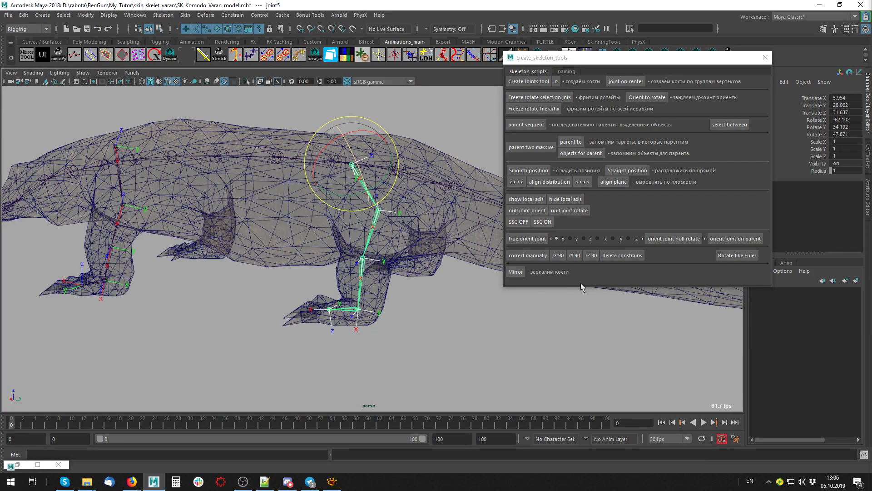
{"action": "left_click", "coordinate": [527, 255]}
{"action": "mouse_move", "coordinate": [373, 133]}
{"action": "left_mouse_down"}
{"action": "mouse_move", "coordinate": [349, 136]}
{"action": "mouse_move", "coordinate": [337, 152]}
{"action": "mouse_move", "coordinate": [344, 274]}
{"action": "mouse_move", "coordinate": [292, 271]}
{"action": "left_mouse_up"}
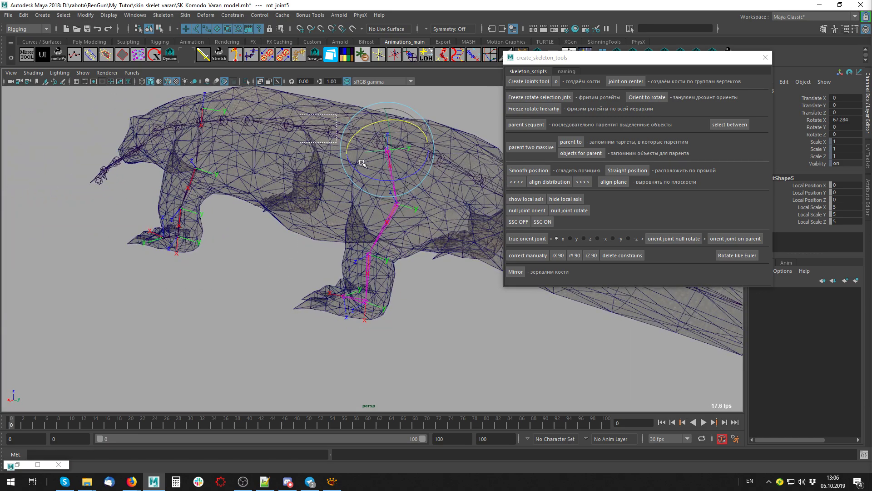
{"action": "left_click", "coordinate": [638, 246]}
- Undo the foot joint rotations, then apply rX 90 twice to flip it 180 degrees
{"action": "scroll", "coordinate": [44, 267], "scroll_direction": "up", "scroll_amount": 5}
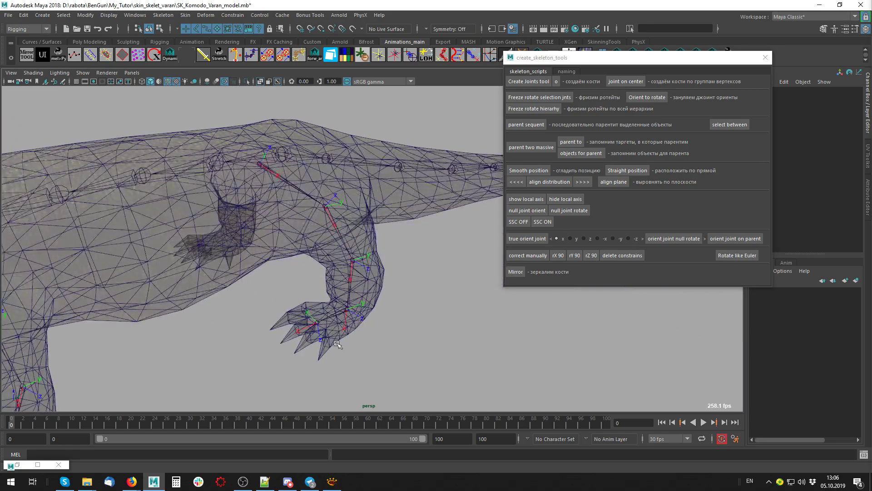
{"action": "mouse_move", "coordinate": [335, 341]}
{"action": "left_mouse_down", "text": "alt"}
{"action": "mouse_move", "coordinate": [370, 366]}
{"action": "mouse_move", "coordinate": [288, 359]}
{"action": "left_mouse_up", "text": "alt"}
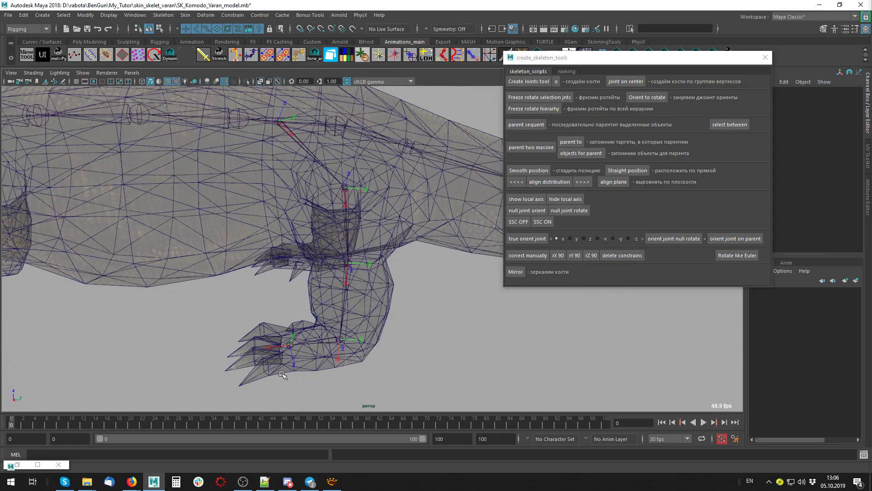
{"action": "middle_click_drag", "start_coordinate": [298, 302], "coordinate": [436, 303], "text": "alt"}
{"action": "mouse_move", "coordinate": [436, 303]}
{"action": "left_mouse_down", "text": "alt"}
{"action": "mouse_move", "coordinate": [234, 298]}
{"action": "mouse_move", "coordinate": [313, 313]}
{"action": "left_mouse_up", "text": "alt"}
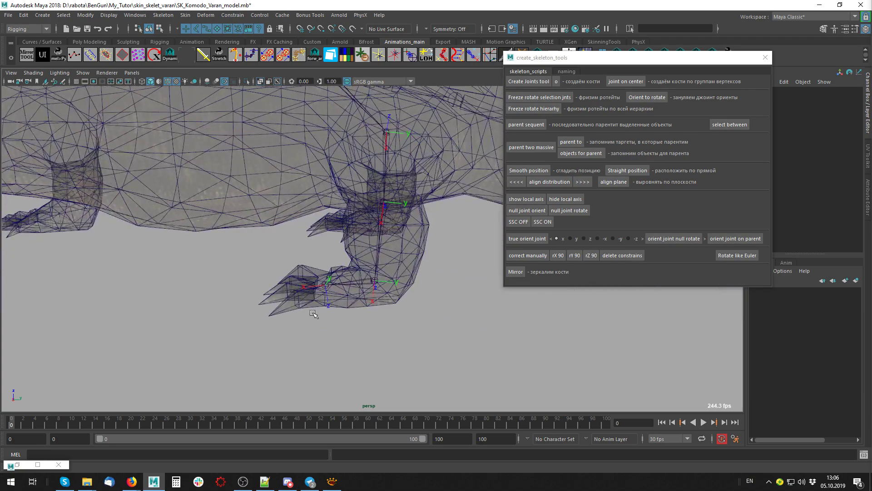
{"action": "left_click", "coordinate": [323, 287]}
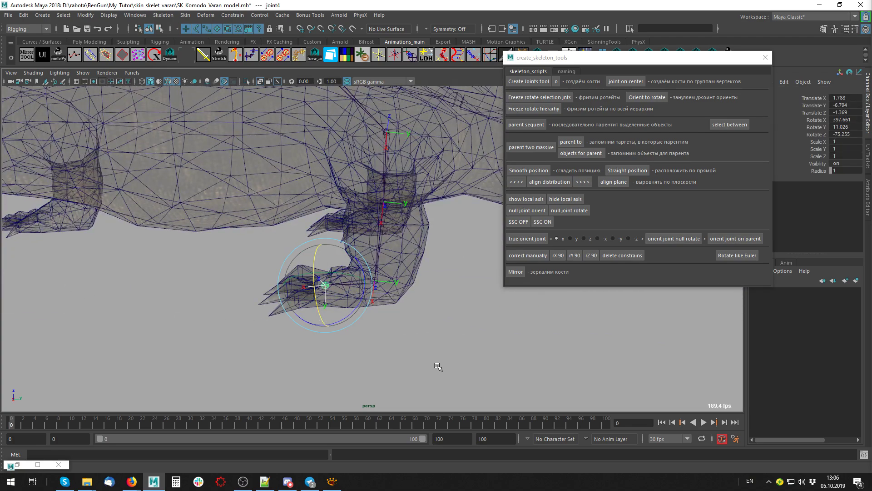
{"action": "key", "text": "ctrl+z"}
{"action": "key", "text": "ctrl+z"}
{"action": "left_click", "coordinate": [450, 306]}
{"action": "left_click", "coordinate": [327, 279]}
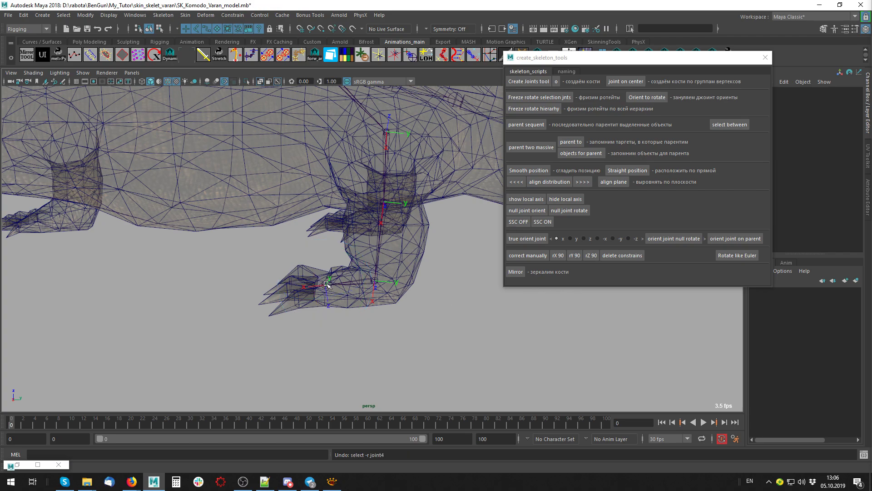
{"action": "double_click", "coordinate": [557, 255]}
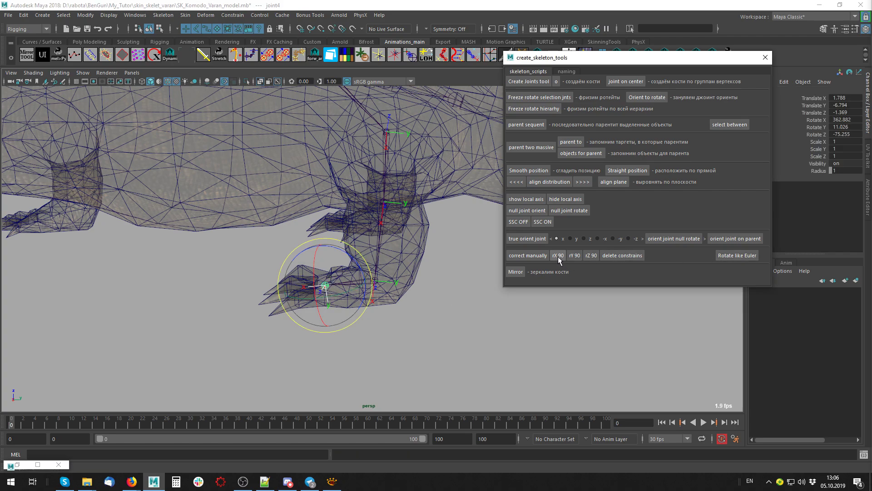
{"action": "left_click", "coordinate": [345, 352]}
{"action": "left_click", "coordinate": [328, 287]}
{"action": "left_click", "coordinate": [406, 319]}
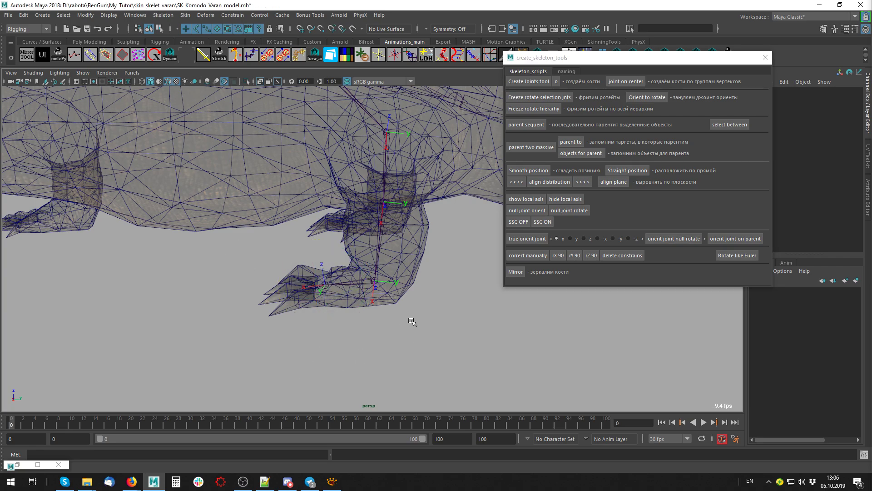
- Switch the viewport renderer to Legacy Default and frame the whole lizard
{"action": "mouse_move", "coordinate": [410, 321]}
{"action": "left_mouse_down", "text": "alt"}
{"action": "mouse_move", "coordinate": [344, 281]}
{"action": "mouse_move", "coordinate": [269, 288]}
{"action": "left_mouse_up", "text": "alt"}
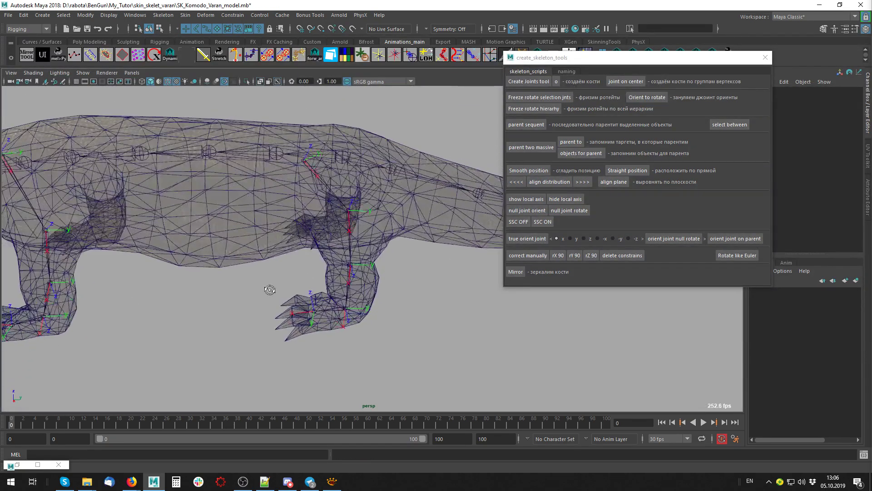
{"action": "middle_click_drag", "start_coordinate": [269, 288], "coordinate": [350, 267], "text": "alt"}
{"action": "left_click_drag", "start_coordinate": [350, 267], "coordinate": [341, 229], "text": "alt"}
{"action": "scroll", "coordinate": [370, 248], "scroll_direction": "up", "scroll_amount": 2}
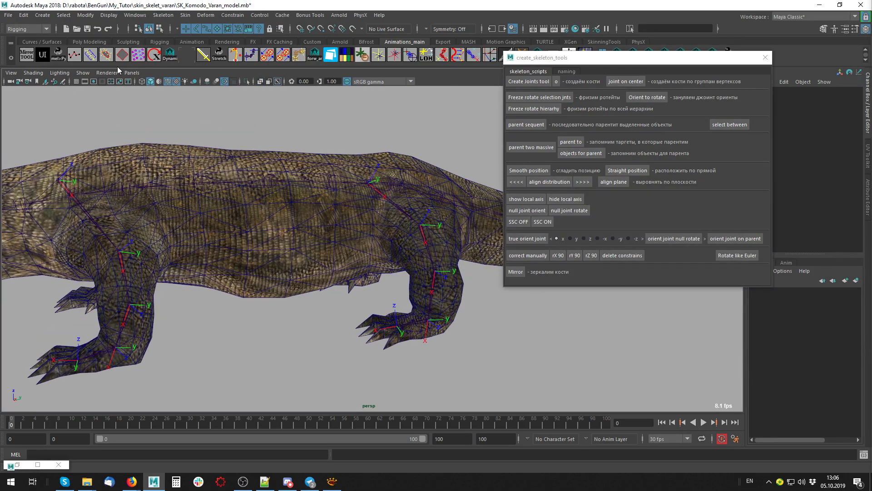
{"action": "left_click", "coordinate": [108, 74]}
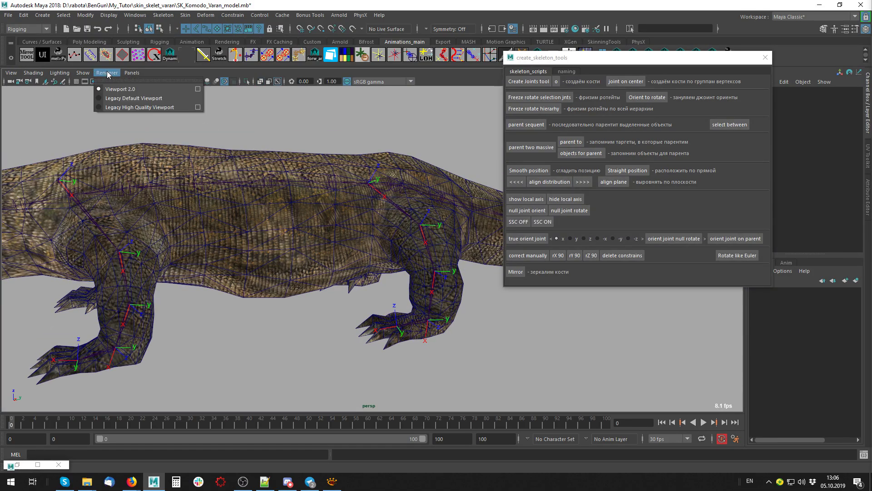
{"action": "left_click", "coordinate": [113, 99]}
{"action": "key", "text": "a"}
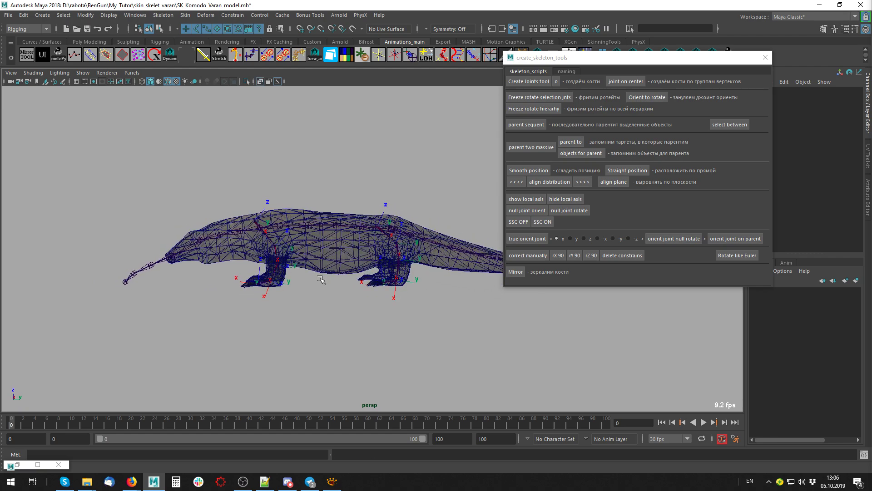
- Return to Viewport 2.0, enable X-ray and select the leg's joints down to the wrist
{"action": "left_click", "coordinate": [108, 73]}
{"action": "left_click", "coordinate": [118, 92]}
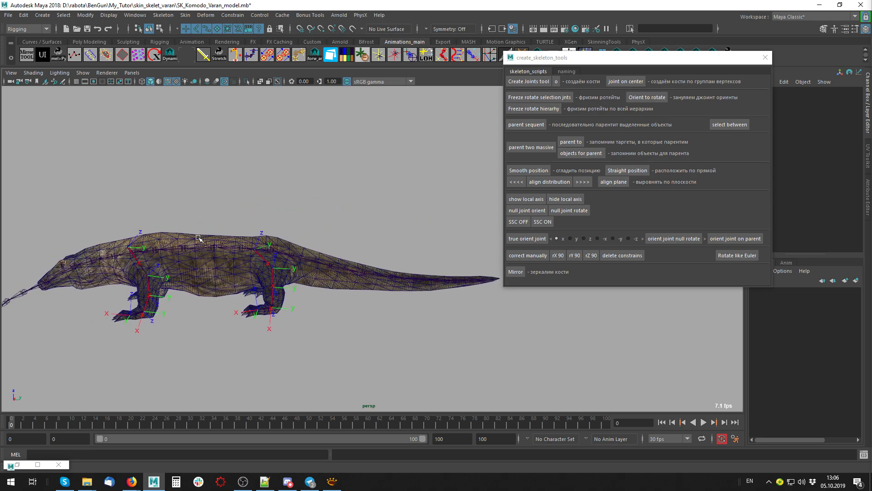
{"action": "scroll", "coordinate": [435, 271], "scroll_direction": "up", "scroll_amount": 5}
{"action": "key", "text": "alt+x"}
{"action": "left_click_drag", "start_coordinate": [434, 271], "coordinate": [359, 259], "text": "alt"}
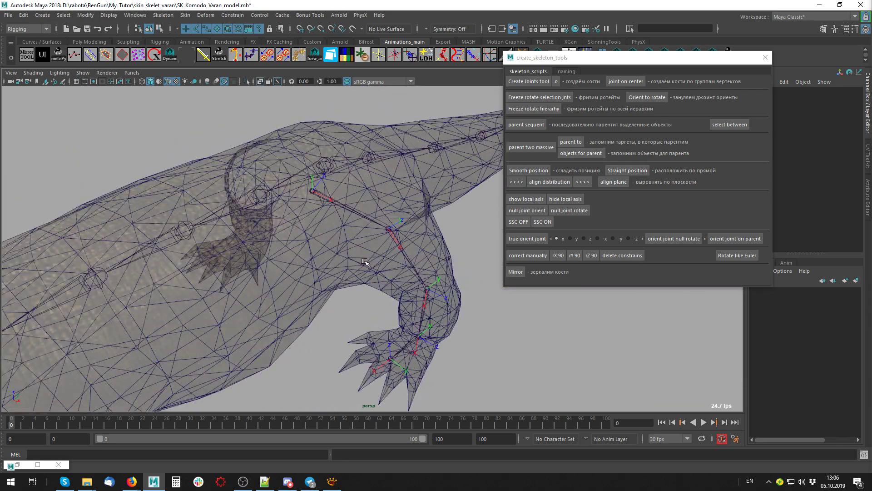
{"action": "left_click", "coordinate": [338, 226]}
{"action": "key", "text": "ctrl+z"}
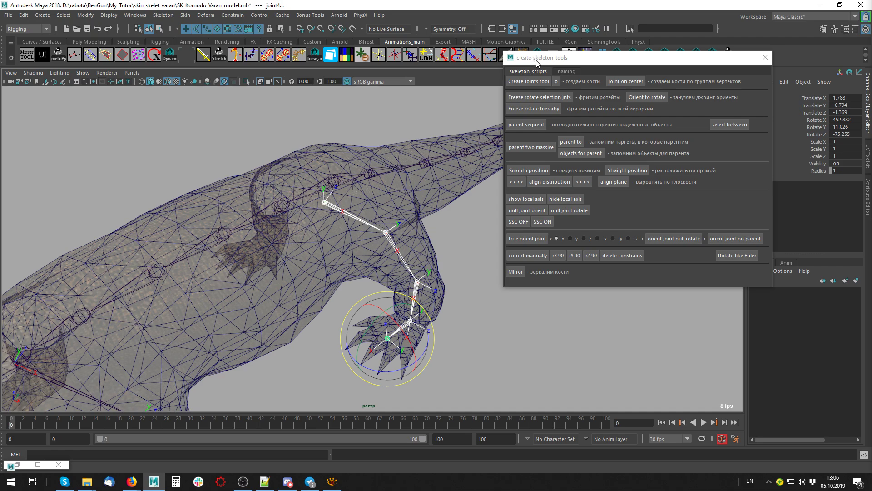
- Rename the selected back-leg joints to leg_b_L
{"action": "left_click", "coordinate": [573, 75]}
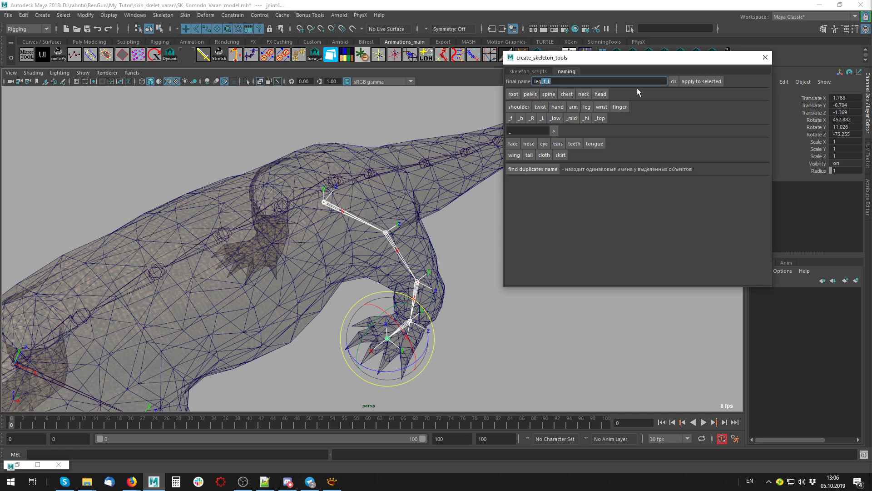
{"action": "key", "text": "BackSpace"}
{"action": "key", "text": "BackSpace"}
{"action": "key", "text": "BackSpace"}
{"action": "left_click", "coordinate": [521, 118]}
{"action": "left_click", "coordinate": [709, 82]}
{"action": "left_click", "coordinate": [479, 343]}
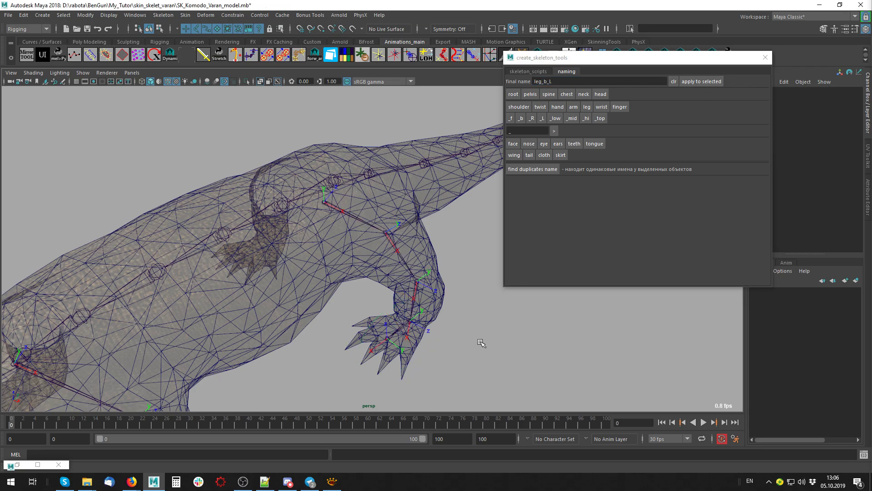
- Select both leg chains and pick the Radius channel to set it to 3.6
{"action": "mouse_move", "coordinate": [480, 343]}
{"action": "left_mouse_down", "text": "alt"}
{"action": "mouse_move", "coordinate": [425, 324]}
{"action": "mouse_move", "coordinate": [324, 262]}
{"action": "left_mouse_up", "text": "alt"}
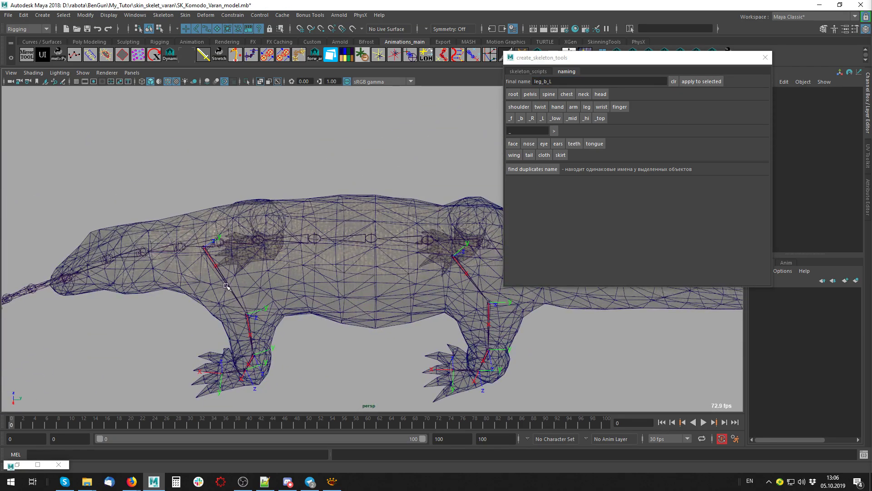
{"action": "left_click", "coordinate": [226, 284]}
{"action": "left_click", "coordinate": [475, 286], "text": "shift"}
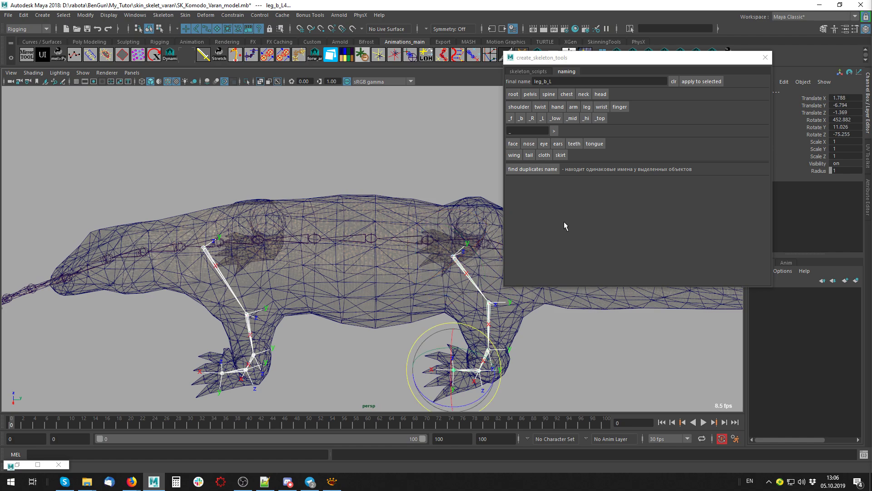
{"action": "left_click", "coordinate": [817, 171]}
{"action": "middle_click_drag", "start_coordinate": [336, 336], "coordinate": [347, 332]}
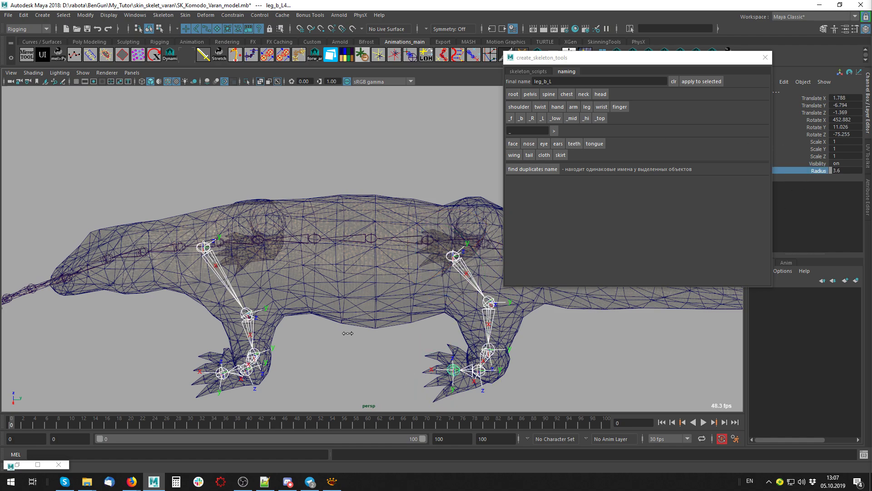
{"action": "left_click", "coordinate": [463, 268], "text": "shift"}
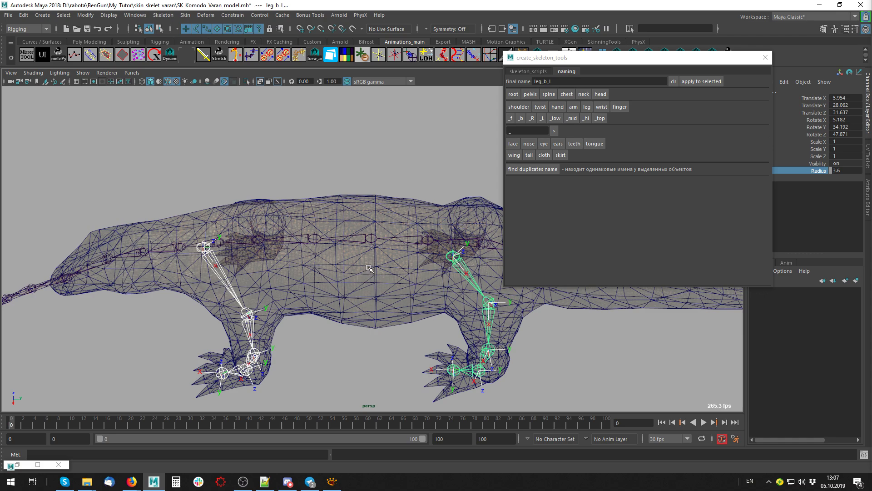
{"action": "left_click", "coordinate": [538, 170]}
{"action": "left_click", "coordinate": [538, 73]}
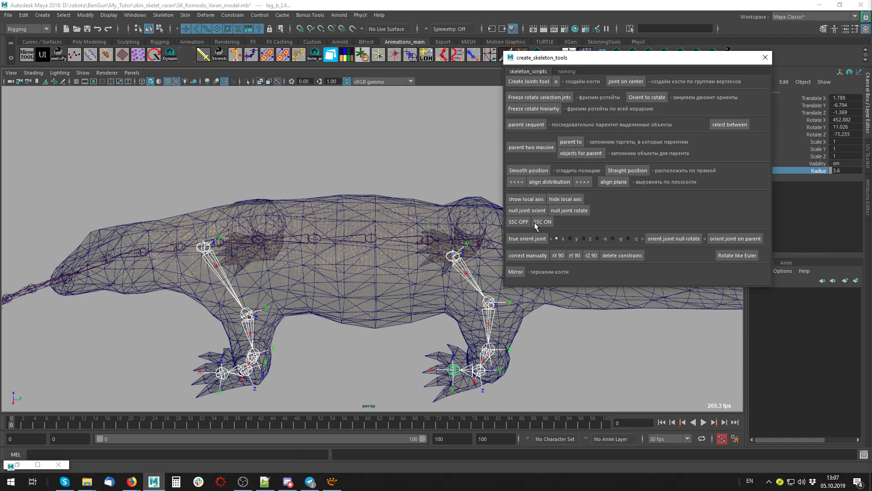
{"action": "left_click", "coordinate": [566, 199]}
{"action": "middle_click_drag", "start_coordinate": [247, 303], "coordinate": [243, 294], "text": "alt"}
{"action": "left_click", "coordinate": [242, 295]}
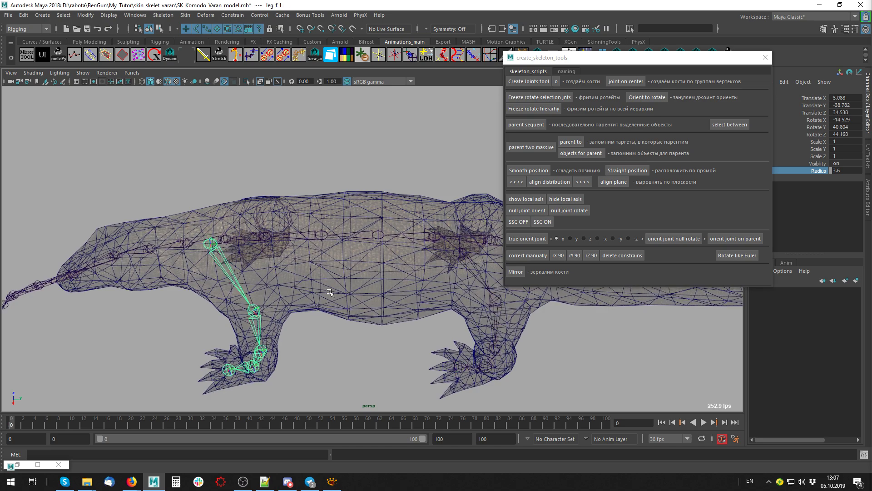
{"action": "left_click_drag", "start_coordinate": [242, 295], "coordinate": [402, 282], "text": "alt"}
{"action": "left_click", "coordinate": [469, 264]}
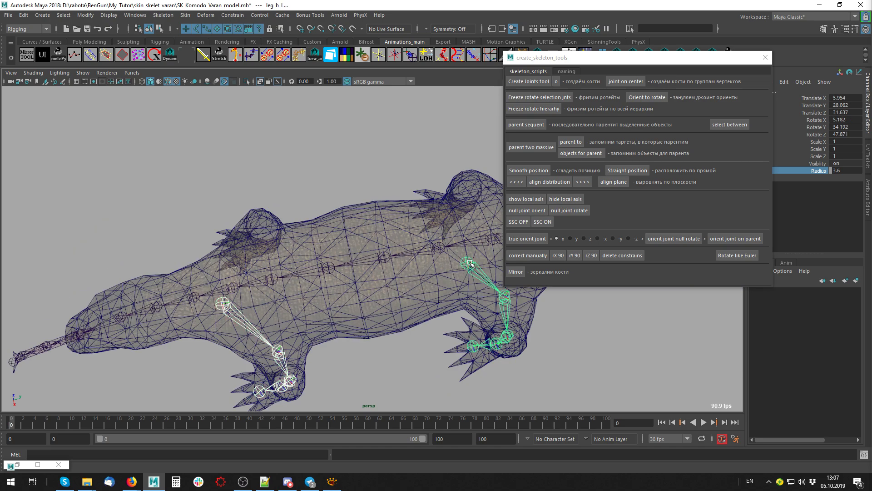
{"action": "left_click", "coordinate": [540, 110]}
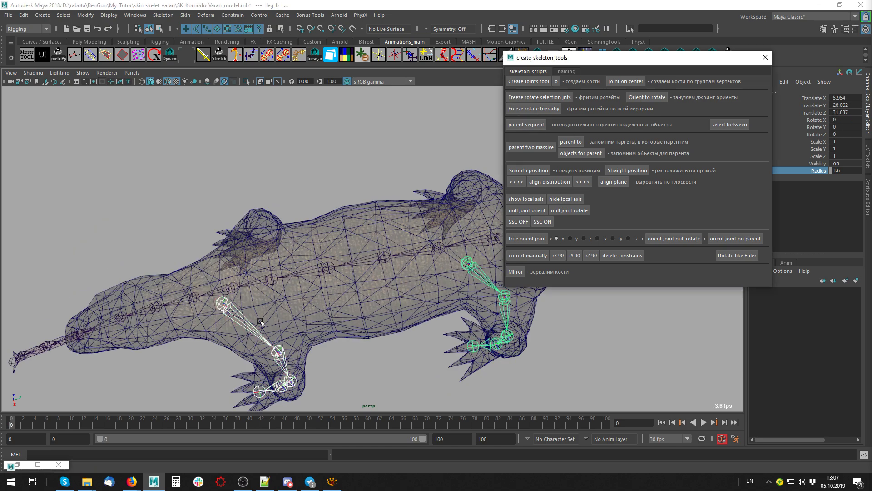
{"action": "mouse_move", "coordinate": [336, 326]}
{"action": "middle_mouse_down", "text": "alt"}
{"action": "mouse_move", "coordinate": [365, 235]}
{"action": "mouse_move", "coordinate": [293, 291]}
{"action": "middle_mouse_up", "text": "alt"}
{"action": "left_click", "coordinate": [293, 291]}
{"action": "mouse_move", "coordinate": [293, 291]}
{"action": "left_mouse_down", "text": "alt"}
{"action": "mouse_move", "coordinate": [287, 314]}
{"action": "mouse_move", "coordinate": [283, 272]}
{"action": "left_mouse_up", "text": "alt"}
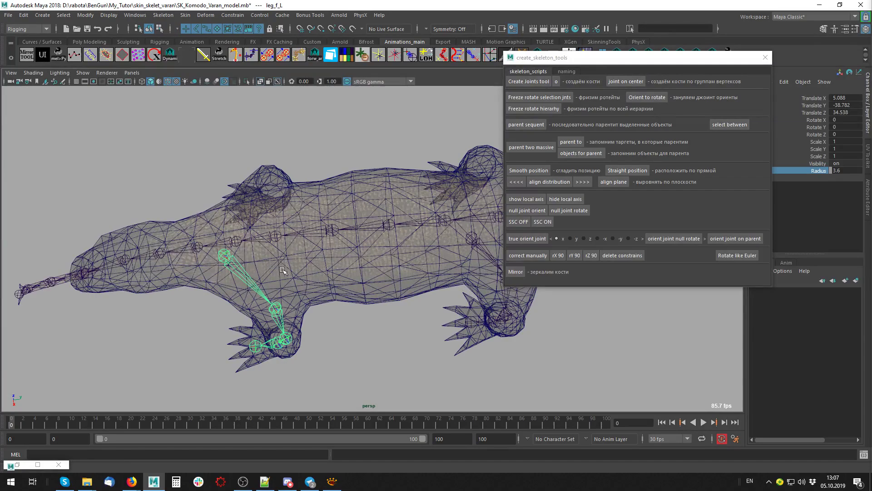
{"action": "left_click", "coordinate": [279, 238]}
{"action": "left_click_drag", "start_coordinate": [279, 238], "coordinate": [284, 349], "text": "alt"}
{"action": "key", "text": "Down"}
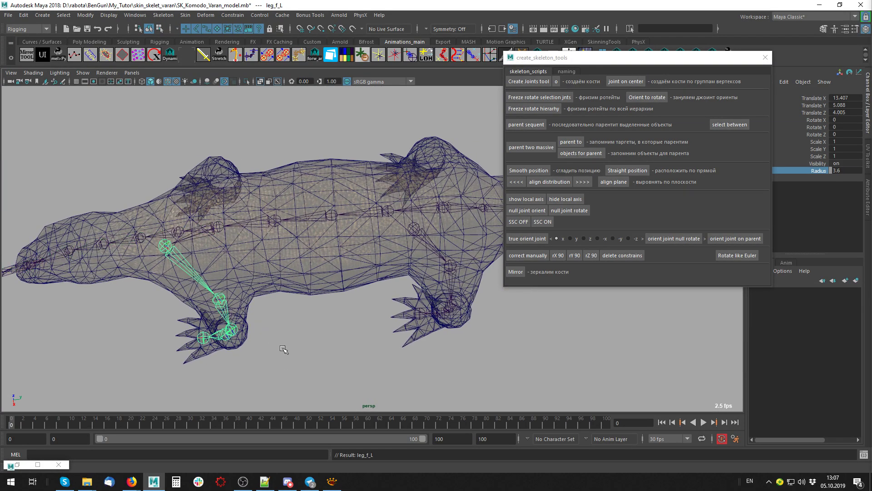
{"action": "left_click", "coordinate": [413, 241]}
{"action": "key", "text": "Up"}
{"action": "key", "text": "Down"}
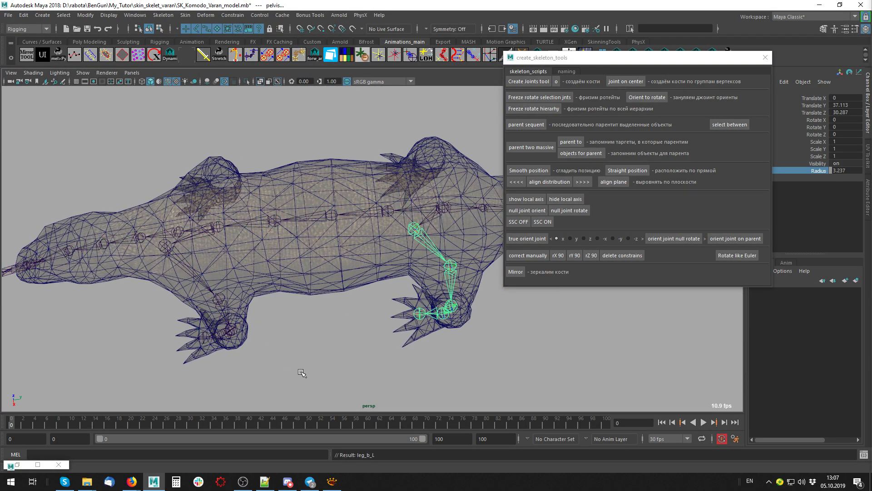
{"action": "left_click", "coordinate": [302, 372]}
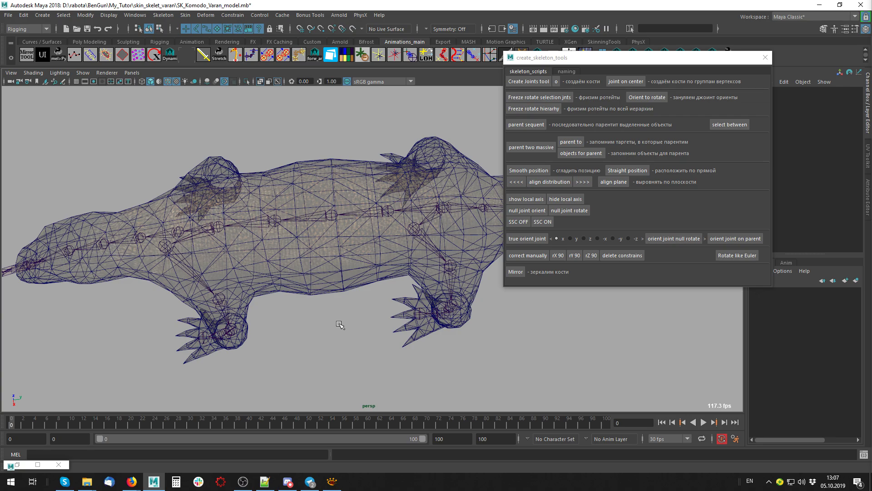
{"action": "left_click_drag", "start_coordinate": [309, 278], "coordinate": [322, 234], "text": "alt"}
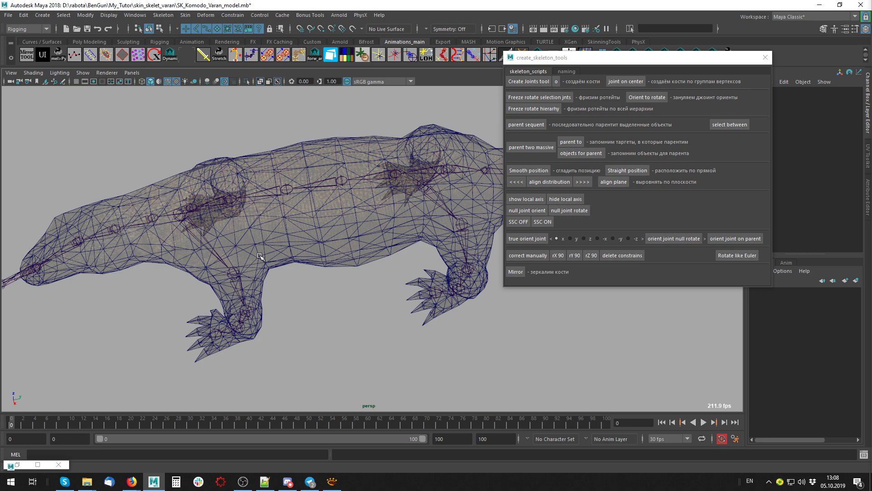
{"action": "mouse_move", "coordinate": [273, 323]}
{"action": "left_mouse_down", "text": "alt"}
{"action": "mouse_move", "coordinate": [374, 318]}
{"action": "mouse_move", "coordinate": [381, 304]}
{"action": "mouse_move", "coordinate": [363, 323]}
{"action": "left_mouse_up", "text": "alt"}
{"action": "left_click", "coordinate": [373, 319]}
{"action": "key", "text": "4"}
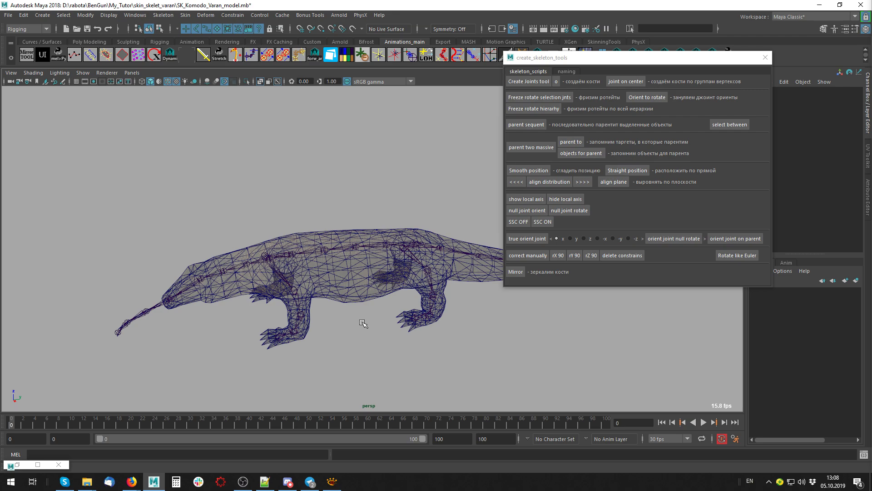
{"action": "left_click", "coordinate": [372, 314]}
{"action": "left_click", "coordinate": [380, 328]}
{"action": "left_click", "coordinate": [394, 316]}
{"action": "left_click", "coordinate": [369, 345]}
{"action": "left_click", "coordinate": [294, 292]}
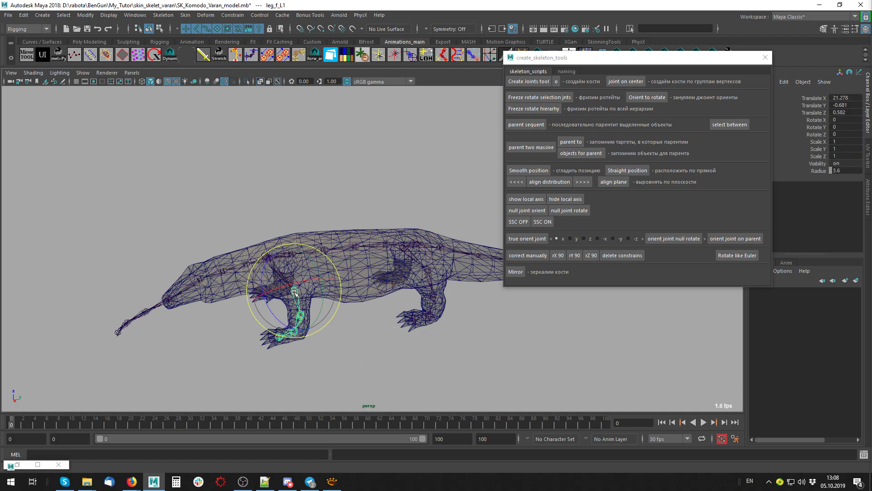
{"action": "left_click", "coordinate": [332, 346]}
{"action": "left_click", "coordinate": [298, 317]}
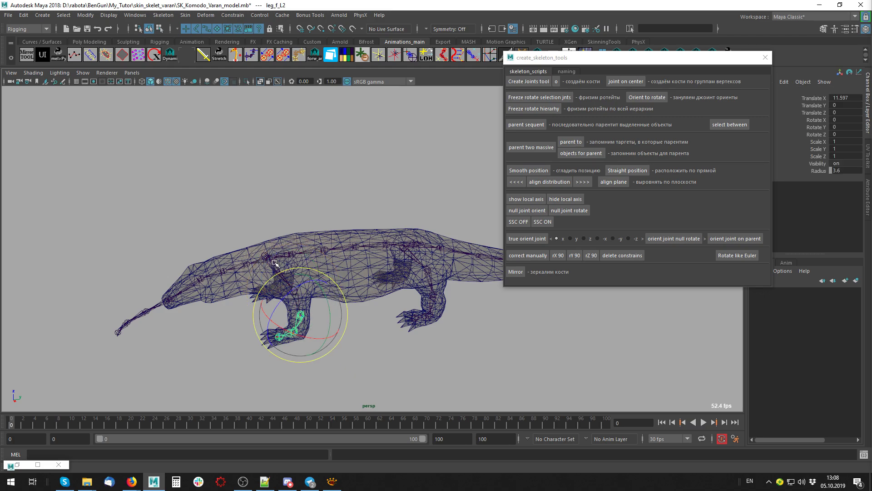
{"action": "left_click", "coordinate": [391, 339]}
{"action": "left_click", "coordinate": [295, 292]}
{"action": "left_click", "coordinate": [368, 354]}
{"action": "left_click", "coordinate": [295, 292]}
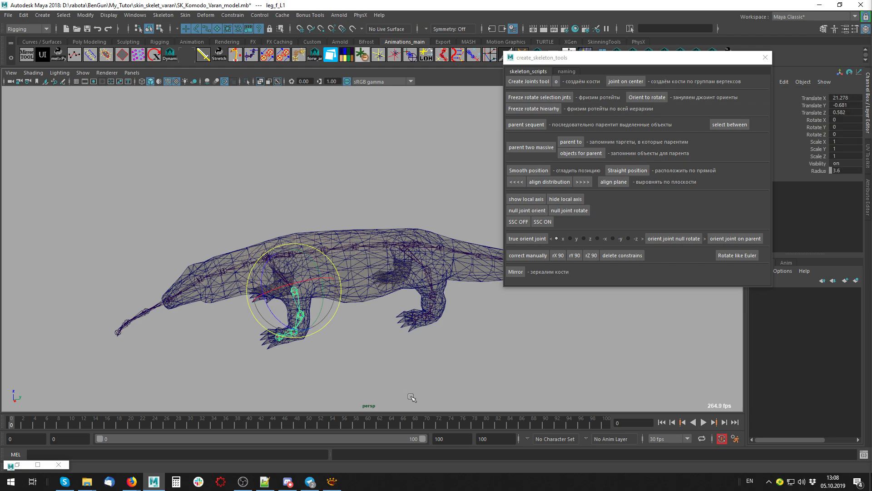
{"action": "left_click", "coordinate": [411, 397]}
{"action": "left_click", "coordinate": [297, 318]}
{"action": "left_click", "coordinate": [393, 354]}
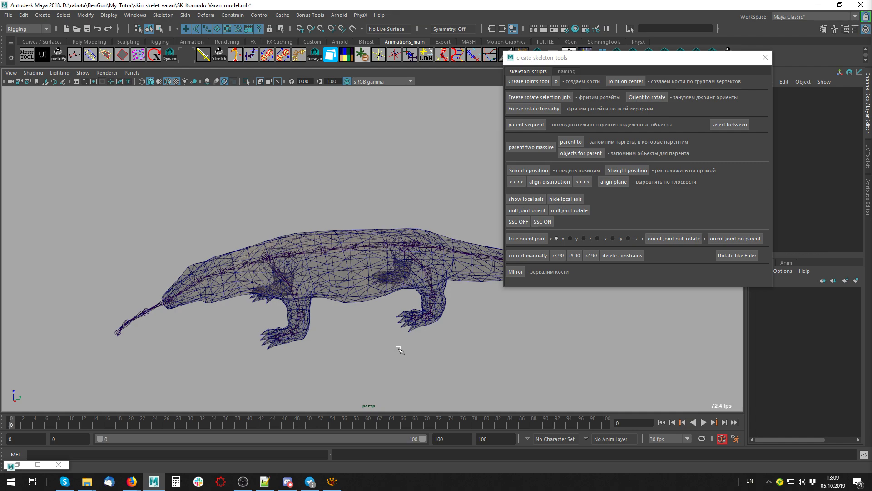
{"action": "mouse_move", "coordinate": [281, 168]}
{"action": "left_mouse_down", "text": "alt"}
{"action": "mouse_move", "coordinate": [256, 205]}
{"action": "mouse_move", "coordinate": [238, 152]}
{"action": "mouse_move", "coordinate": [288, 187]}
{"action": "mouse_move", "coordinate": [262, 200]}
{"action": "left_mouse_up", "text": "alt"}
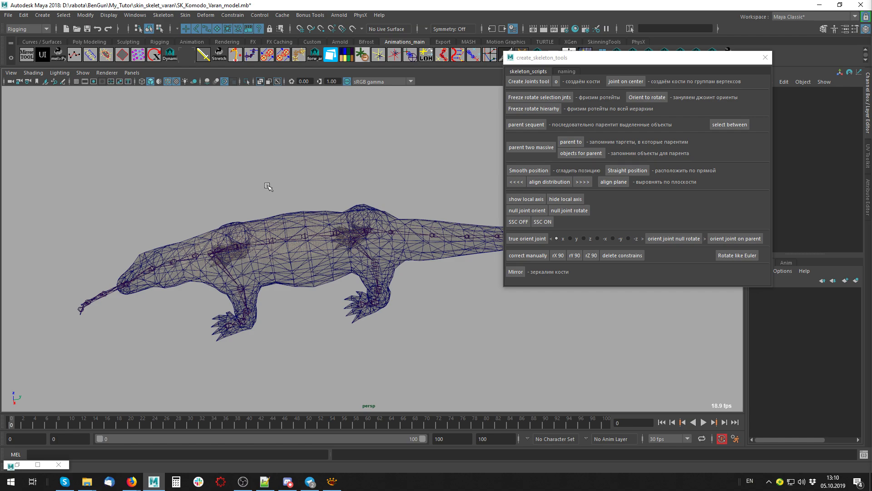
{"action": "left_click_drag", "start_coordinate": [183, 235], "coordinate": [277, 277], "text": "alt"}
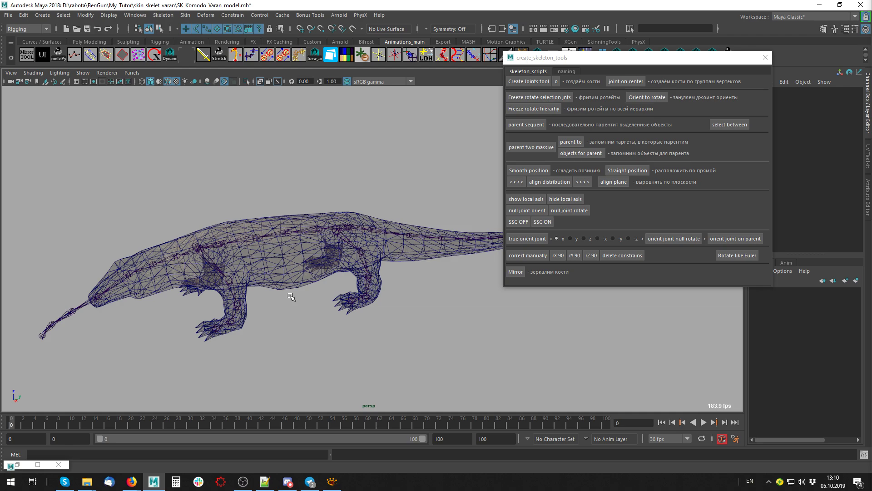
{"action": "left_click_drag", "start_coordinate": [321, 265], "coordinate": [324, 280], "text": "alt"}
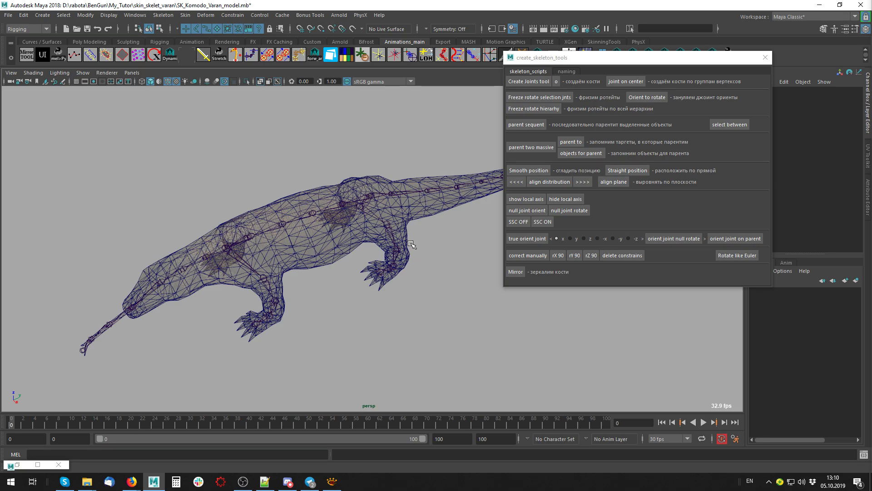
- Orbit to a side view in wireframe and select the left hind-leg chain
{"action": "scroll", "coordinate": [394, 288], "scroll_direction": "up", "scroll_amount": 3}
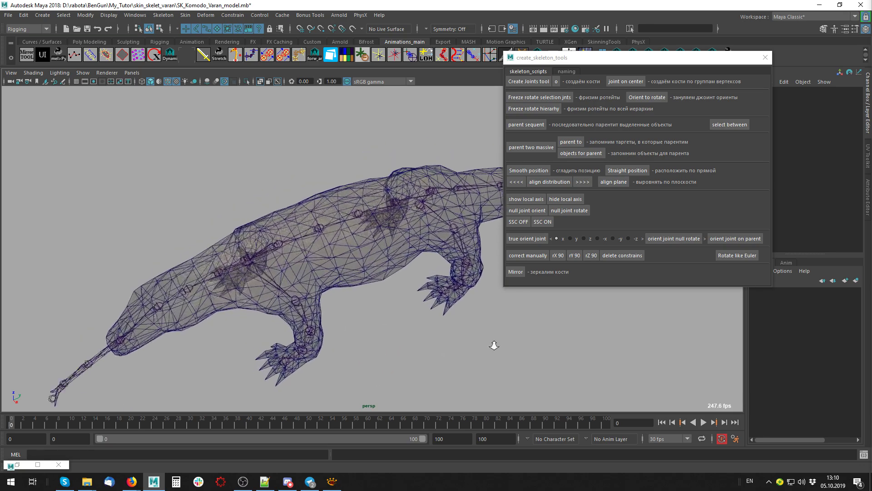
{"action": "scroll", "coordinate": [495, 347], "scroll_direction": "up", "scroll_amount": 3}
{"action": "mouse_move", "coordinate": [381, 347]}
{"action": "left_mouse_down", "text": "alt"}
{"action": "mouse_move", "coordinate": [375, 262]}
{"action": "mouse_move", "coordinate": [417, 325]}
{"action": "left_mouse_up", "text": "alt"}
{"action": "key", "text": "6"}
{"action": "right_click_drag", "start_coordinate": [417, 326], "coordinate": [143, 263], "text": "alt"}
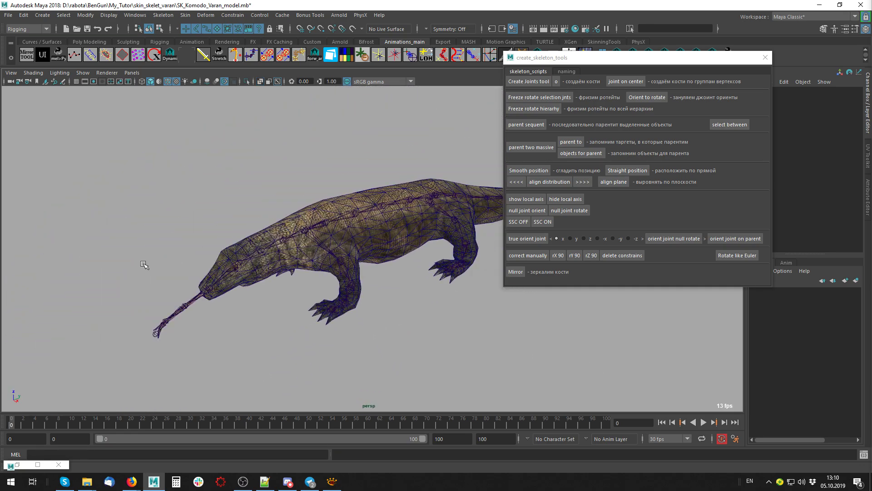
{"action": "key", "text": "4"}
{"action": "mouse_move", "coordinate": [369, 278]}
{"action": "left_mouse_down", "text": "alt"}
{"action": "mouse_move", "coordinate": [247, 341]}
{"action": "mouse_move", "coordinate": [230, 327]}
{"action": "mouse_move", "coordinate": [227, 271]}
{"action": "mouse_move", "coordinate": [316, 268]}
{"action": "left_mouse_up", "text": "alt"}
{"action": "left_click", "coordinate": [328, 297]}
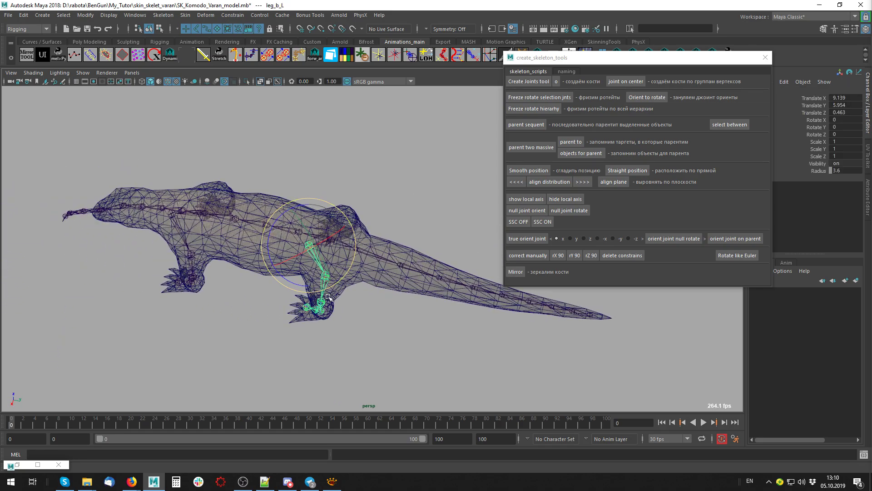
- Select leg_b_L and mirror it to the right side with Mirror
{"action": "left_click_drag", "start_coordinate": [719, 66], "coordinate": [649, 52]}
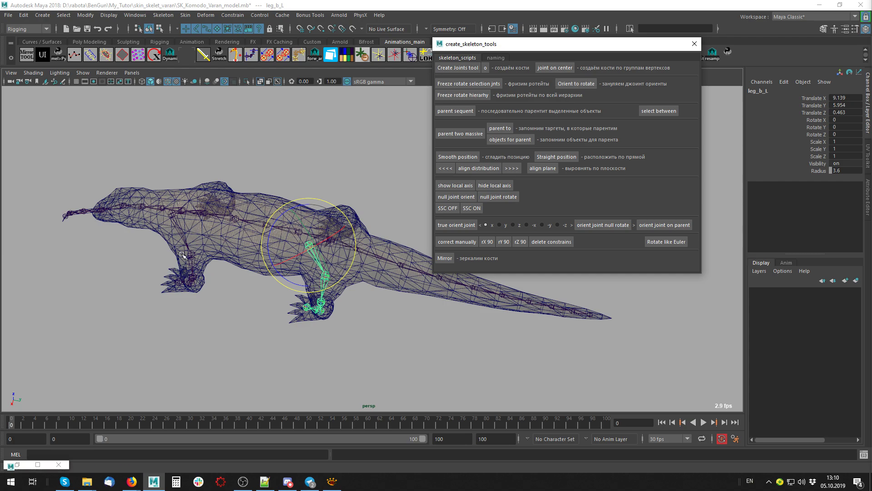
{"action": "middle_click_drag", "start_coordinate": [151, 309], "coordinate": [191, 290], "text": "alt"}
{"action": "left_click_drag", "start_coordinate": [190, 291], "coordinate": [221, 266], "text": "alt"}
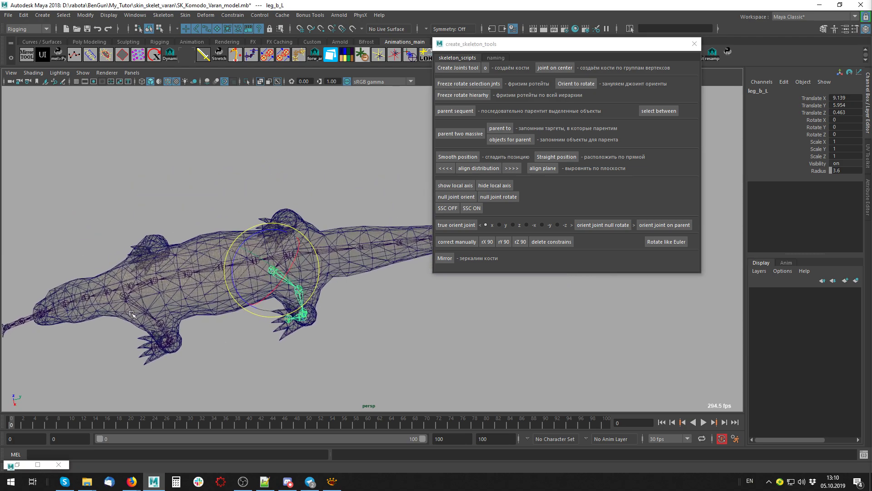
{"action": "left_click", "coordinate": [221, 265]}
{"action": "left_click", "coordinate": [359, 273]}
{"action": "left_click", "coordinate": [196, 262]}
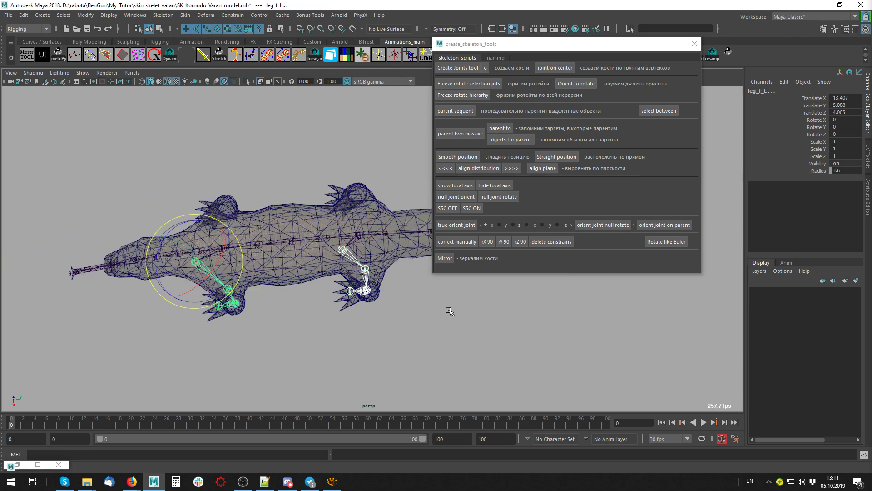
{"action": "left_click", "coordinate": [445, 258]}
{"action": "left_click", "coordinate": [370, 336]}
{"action": "left_click", "coordinate": [358, 273]}
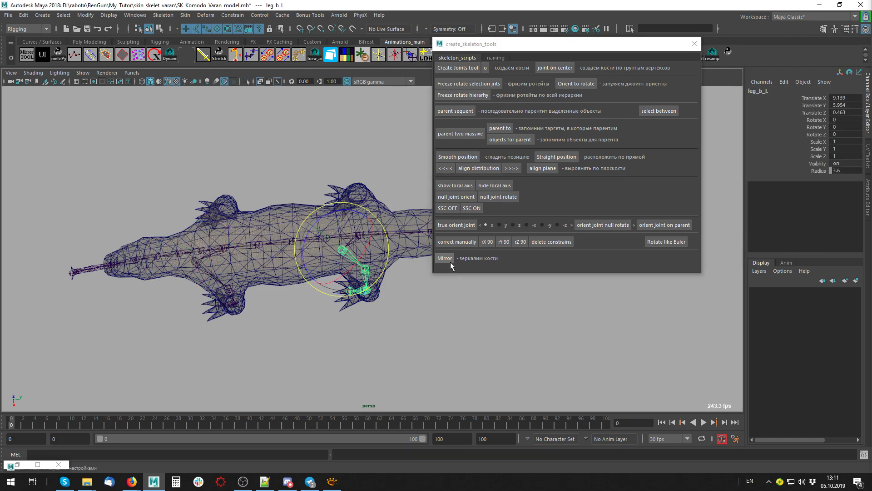
{"action": "left_click", "coordinate": [445, 258]}
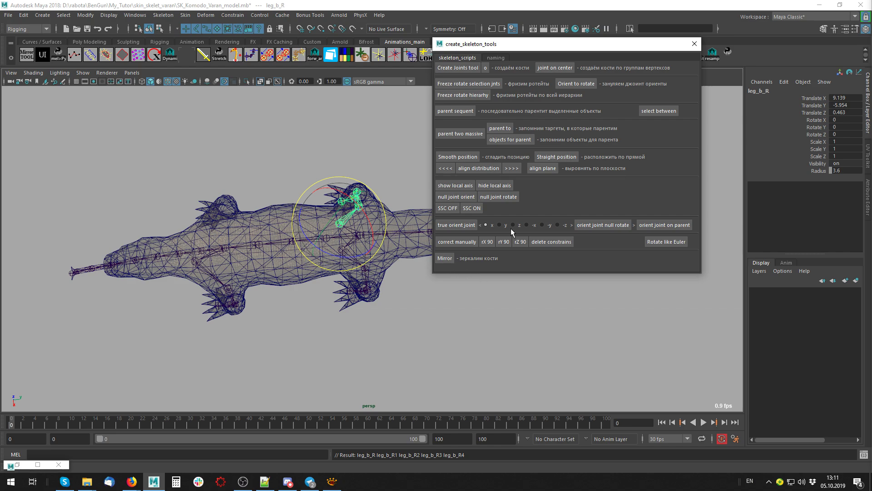
- Clear the selection and view the textured model with wire overlay from the side
{"action": "left_click", "coordinate": [194, 262]}
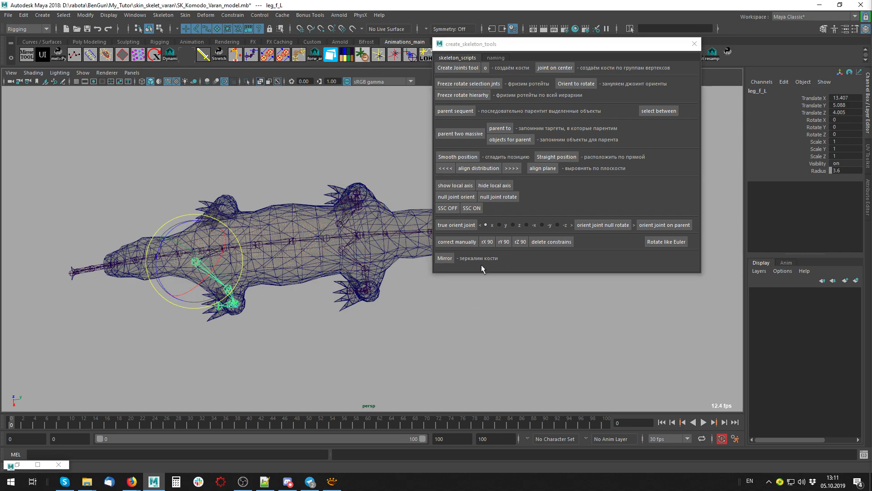
{"action": "left_click", "coordinate": [207, 327]}
{"action": "mouse_move", "coordinate": [207, 327]}
{"action": "left_mouse_down", "text": "alt"}
{"action": "mouse_move", "coordinate": [189, 353]}
{"action": "mouse_move", "coordinate": [274, 290]}
{"action": "mouse_move", "coordinate": [250, 344]}
{"action": "mouse_move", "coordinate": [254, 301]}
{"action": "mouse_move", "coordinate": [307, 318]}
{"action": "left_mouse_up", "text": "alt"}
{"action": "key", "text": "6"}
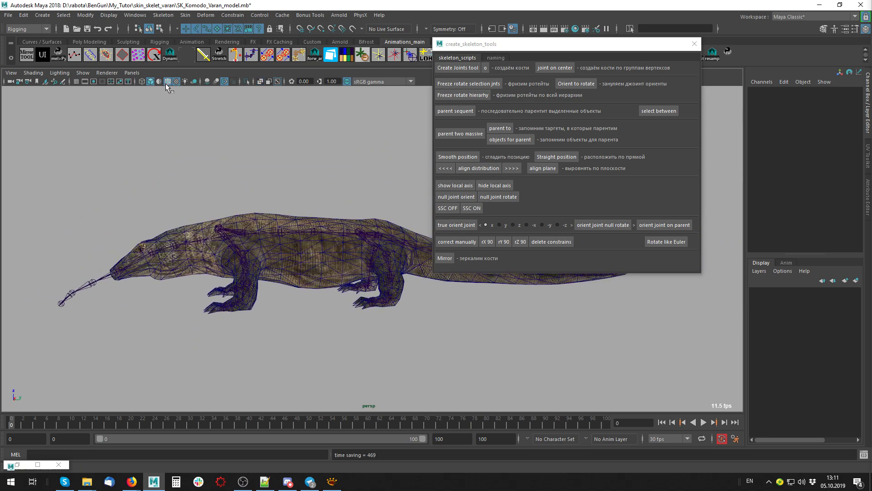
- Hide the wire overlay, enable X-ray and select the hind-leg joints down to leg_b_R4
{"action": "left_click", "coordinate": [167, 82]}
{"action": "mouse_move", "coordinate": [268, 169]}
{"action": "left_mouse_down", "text": "alt"}
{"action": "mouse_move", "coordinate": [214, 170]}
{"action": "mouse_move", "coordinate": [265, 170]}
{"action": "mouse_move", "coordinate": [296, 213]}
{"action": "mouse_move", "coordinate": [284, 199]}
{"action": "left_mouse_up", "text": "alt"}
{"action": "key", "text": "alt+x"}
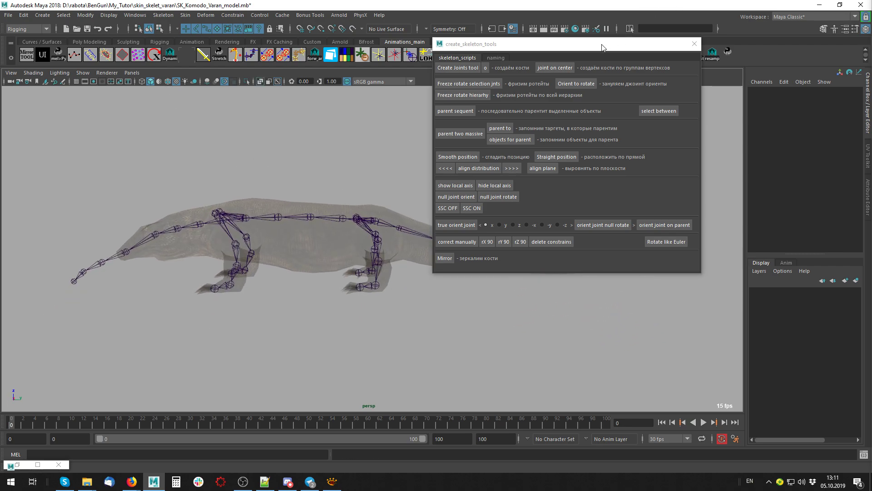
{"action": "left_click", "coordinate": [405, 177]}
{"action": "left_click", "coordinate": [390, 227]}
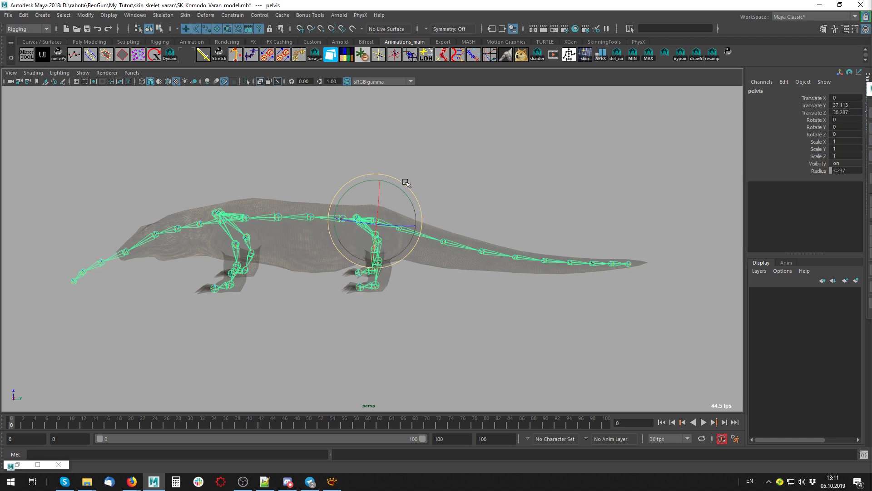
{"action": "key", "text": "ctrl+z"}
- Set Rotate Z to 0 on the selected leg joints in the Channel Box
{"action": "left_click_drag", "start_coordinate": [845, 119], "coordinate": [849, 135]}
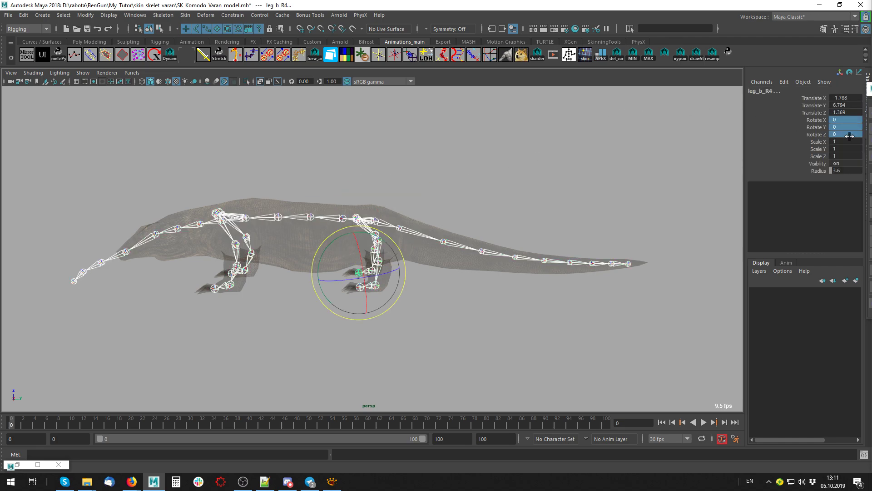
{"action": "left_click", "coordinate": [849, 135]}
{"action": "key", "text": "ctrl+z"}
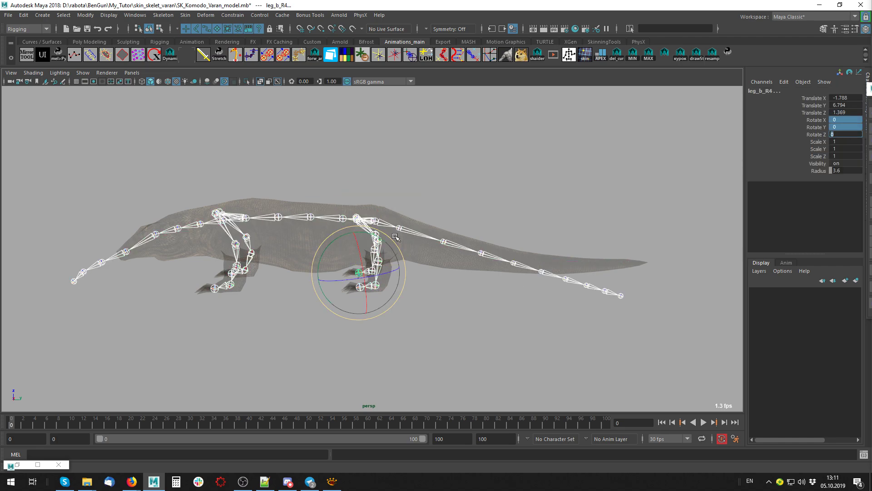
{"action": "key", "text": "Return"}
{"action": "key", "text": "ctrl+z"}
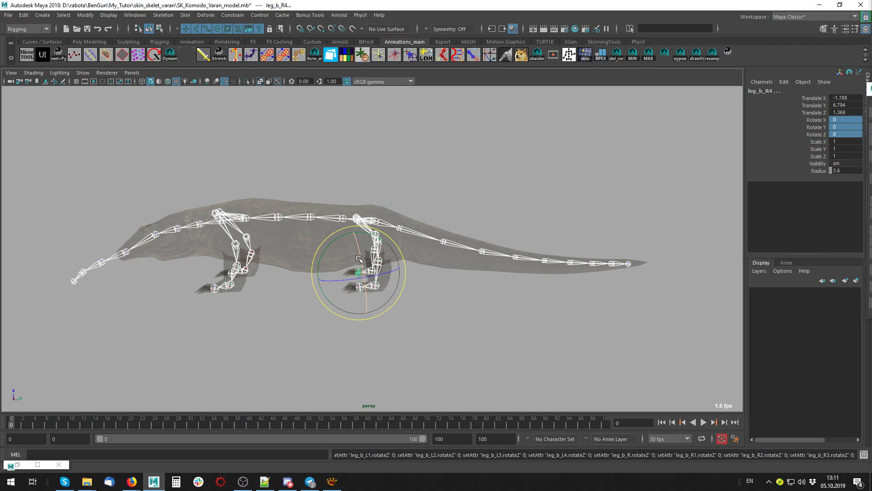
- Check the skeleton in textured view, then create a new joint1 at the world origin
{"action": "mouse_move", "coordinate": [359, 258]}
{"action": "left_mouse_down", "text": "alt"}
{"action": "mouse_move", "coordinate": [361, 244]}
{"action": "mouse_move", "coordinate": [770, 201]}
{"action": "left_mouse_up", "text": "alt"}
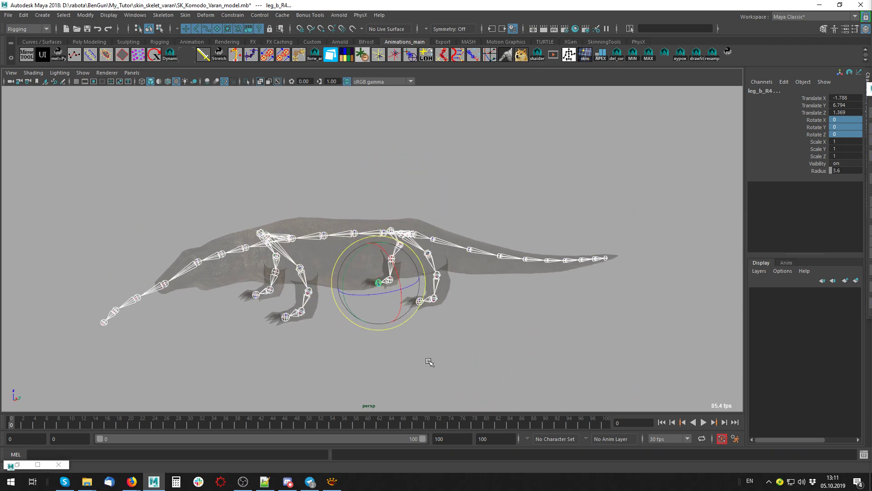
{"action": "key", "text": "ctrl+z"}
{"action": "key", "text": "6"}
{"action": "key", "text": "ctrl+z"}
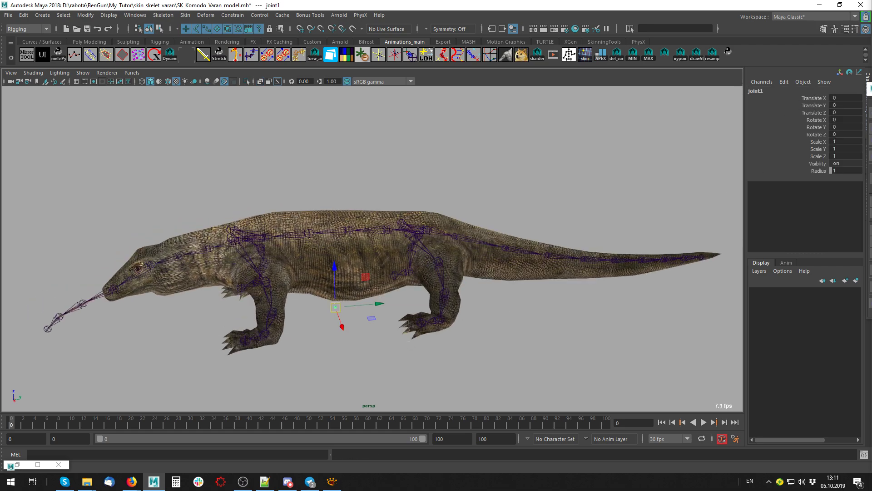
- Rename joint1 to root with the skeleton tools naming page, viewing the mesh in X-Ray
{"action": "mouse_move", "coordinate": [590, 123]}
{"action": "left_mouse_down"}
{"action": "mouse_move", "coordinate": [619, 137]}
{"action": "mouse_move", "coordinate": [572, 90]}
{"action": "left_mouse_up"}
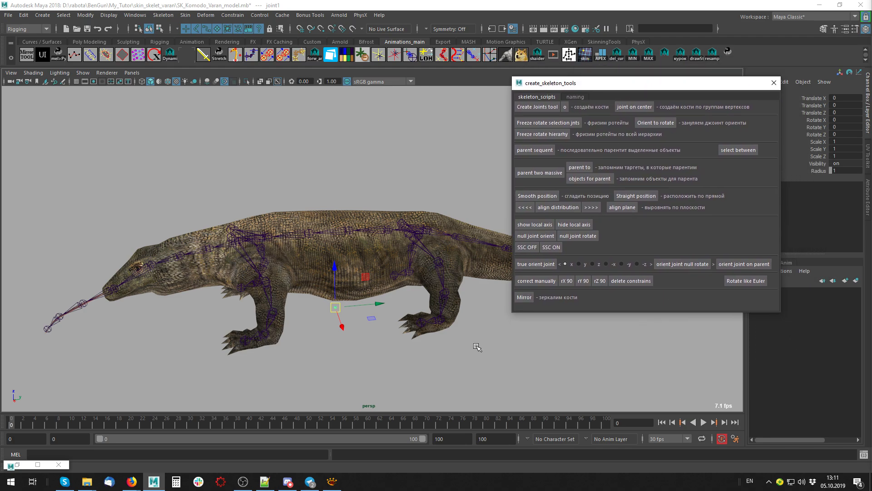
{"action": "mouse_move", "coordinate": [323, 322]}
{"action": "left_mouse_down", "text": "alt"}
{"action": "mouse_move", "coordinate": [331, 266]}
{"action": "mouse_move", "coordinate": [337, 275]}
{"action": "left_mouse_up", "text": "alt"}
{"action": "key", "text": "alt+x"}
{"action": "left_click", "coordinate": [574, 97]}
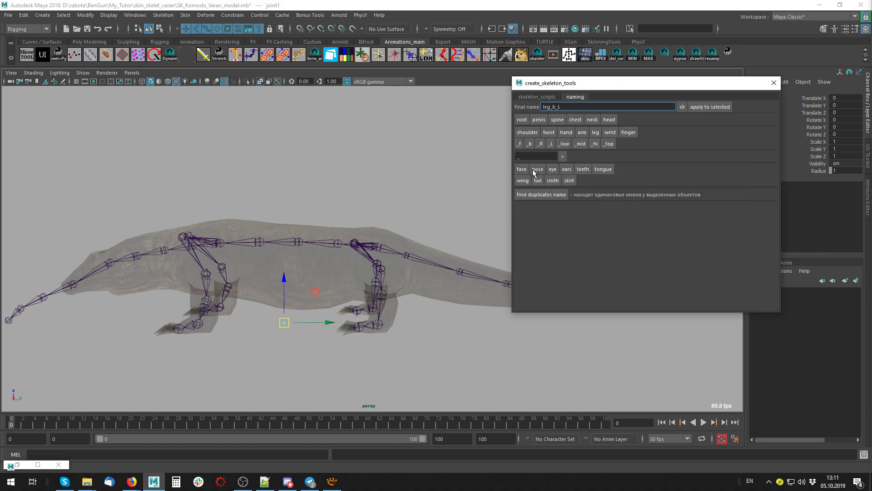
{"action": "left_click", "coordinate": [681, 107]}
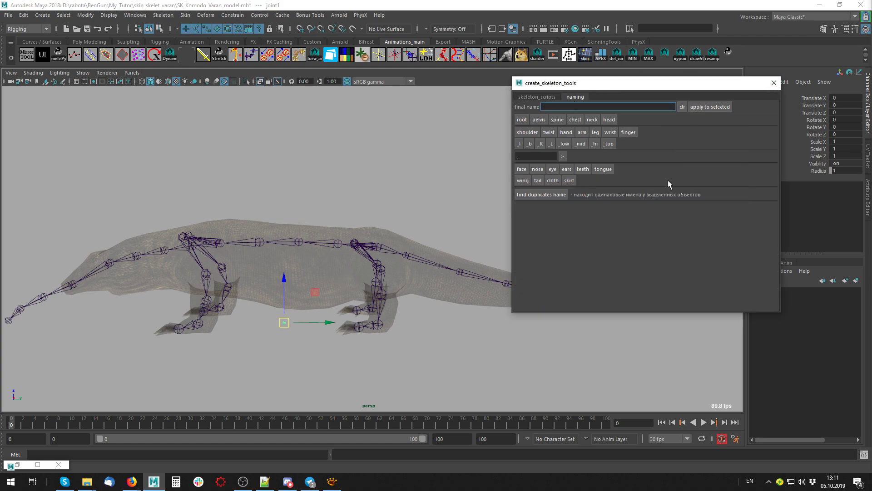
{"action": "left_click", "coordinate": [522, 119]}
{"action": "left_click", "coordinate": [713, 109]}
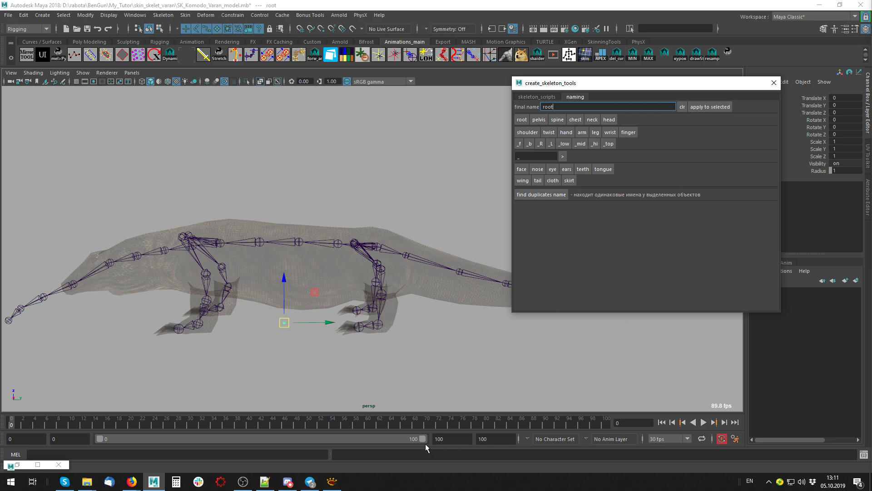
{"action": "left_click", "coordinate": [298, 371]}
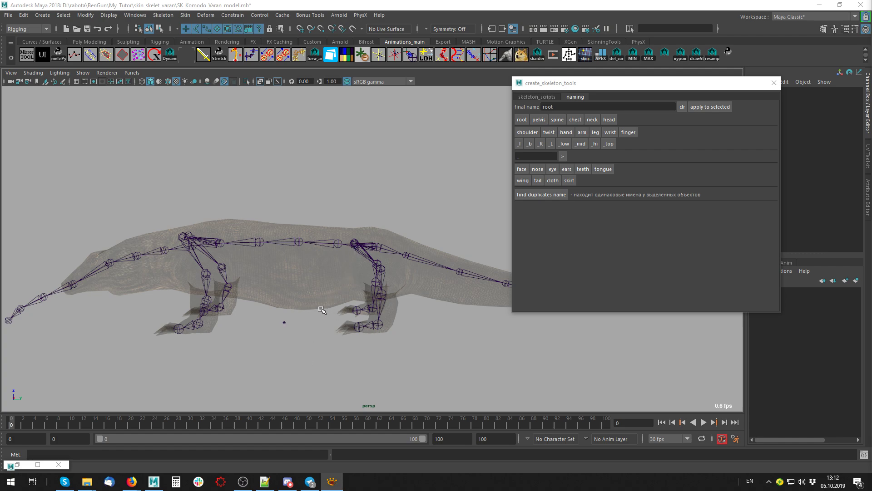
- Parent the lizard skeleton under the root joint and switch to textured shading (6)
{"action": "mouse_move", "coordinate": [318, 314]}
{"action": "left_mouse_down"}
{"action": "mouse_move", "coordinate": [277, 332]}
{"action": "mouse_move", "coordinate": [430, 313]}
{"action": "mouse_move", "coordinate": [405, 285]}
{"action": "left_mouse_up"}
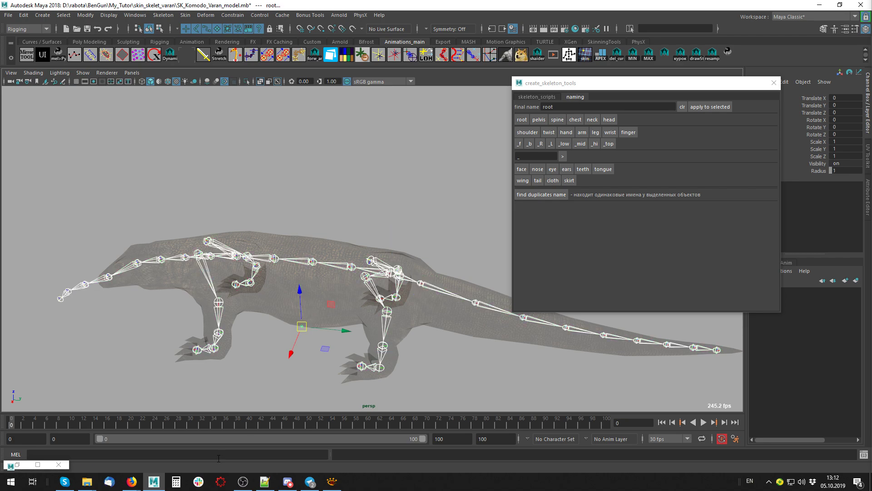
{"action": "key", "text": "p"}
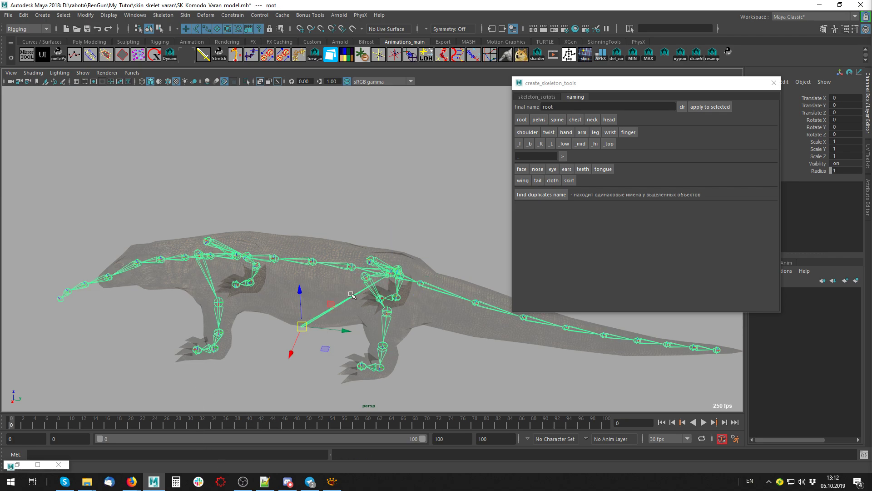
{"action": "scroll", "coordinate": [351, 294], "scroll_direction": "up", "scroll_amount": 2}
{"action": "key", "text": "6"}
{"action": "scroll", "coordinate": [286, 336], "scroll_direction": "up", "scroll_amount": 1}
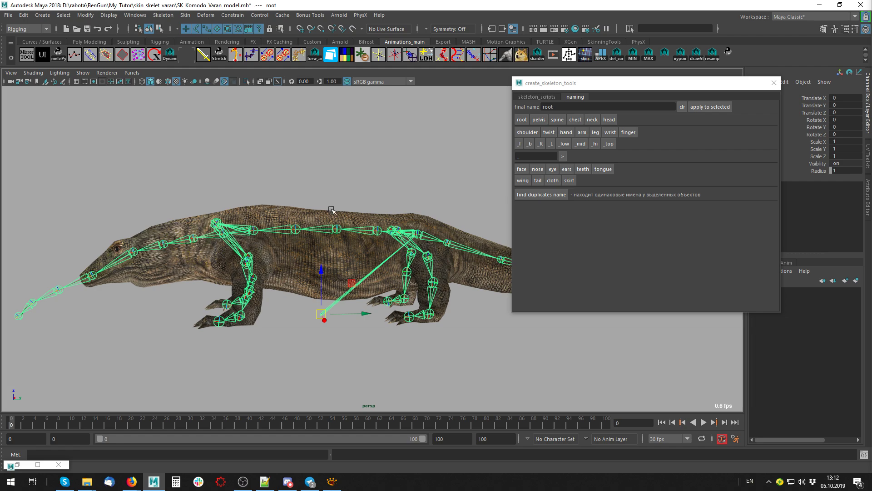
{"action": "left_click_drag", "start_coordinate": [299, 249], "coordinate": [322, 216], "text": "alt"}
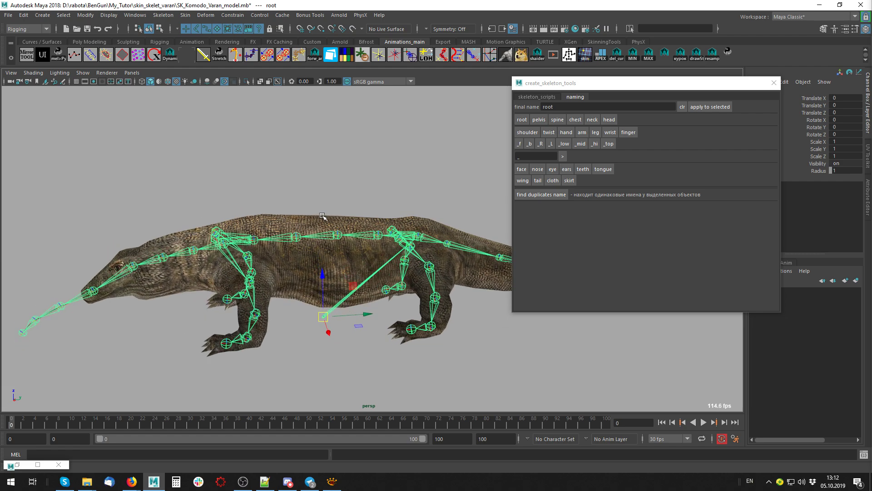
{"action": "left_click_drag", "start_coordinate": [300, 177], "coordinate": [318, 191], "text": "alt"}
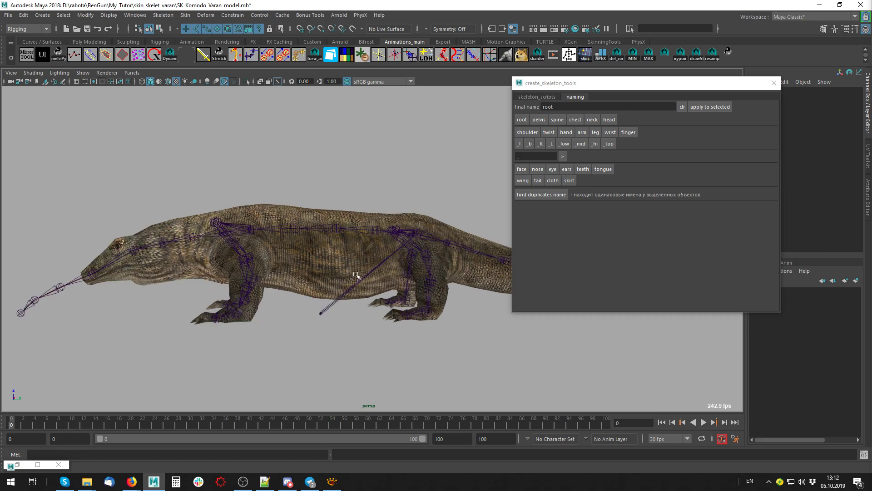
- Clear the selection and close the create_skeleton_tools window
{"action": "left_click_drag", "start_coordinate": [724, 80], "coordinate": [781, 81]}
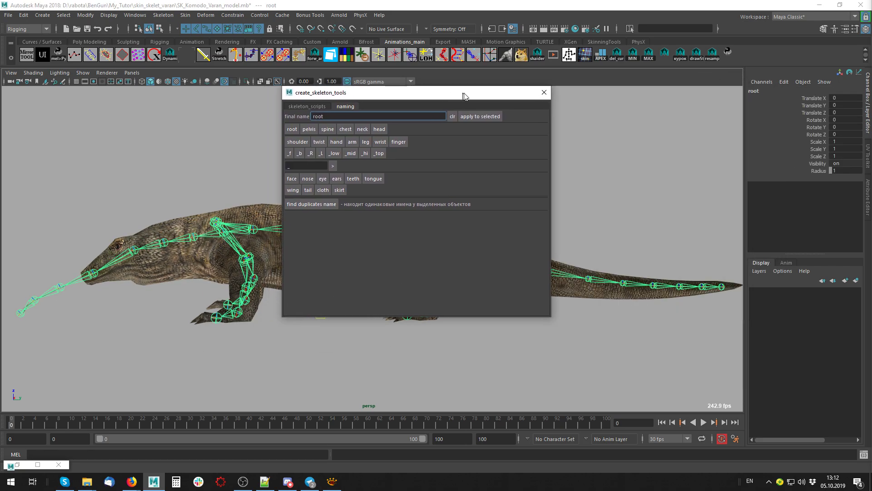
{"action": "left_click", "coordinate": [478, 374]}
{"action": "left_click_drag", "start_coordinate": [478, 373], "coordinate": [726, 183], "text": "alt"}
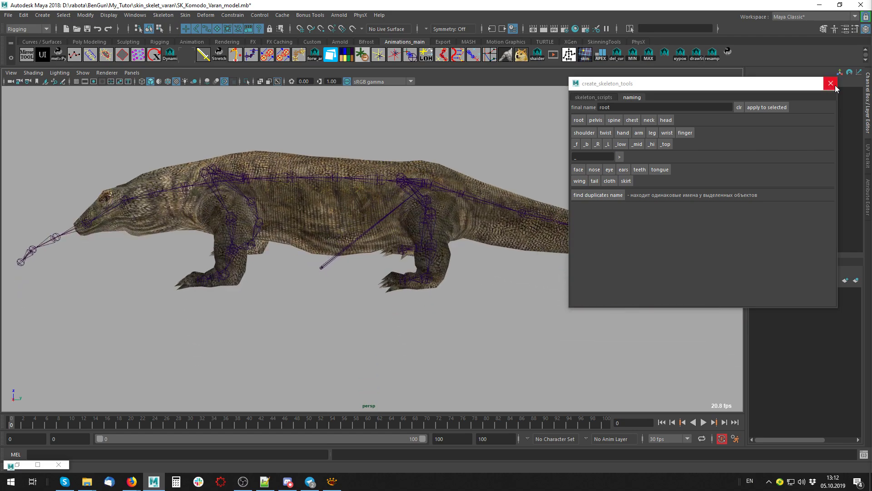
{"action": "left_click", "coordinate": [586, 98]}
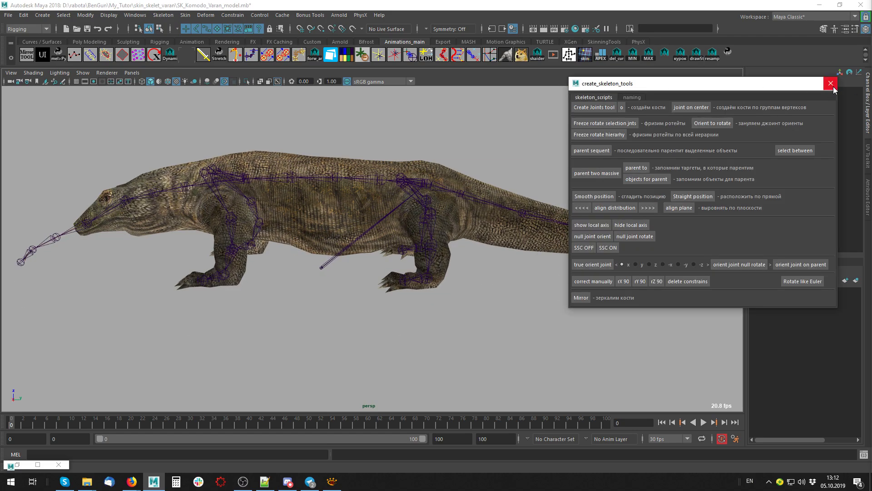
{"action": "left_click", "coordinate": [831, 84]}
{"action": "scroll", "coordinate": [505, 176], "scroll_direction": "up", "scroll_amount": 1}
{"action": "scroll", "coordinate": [504, 176], "scroll_direction": "up", "scroll_amount": 2}
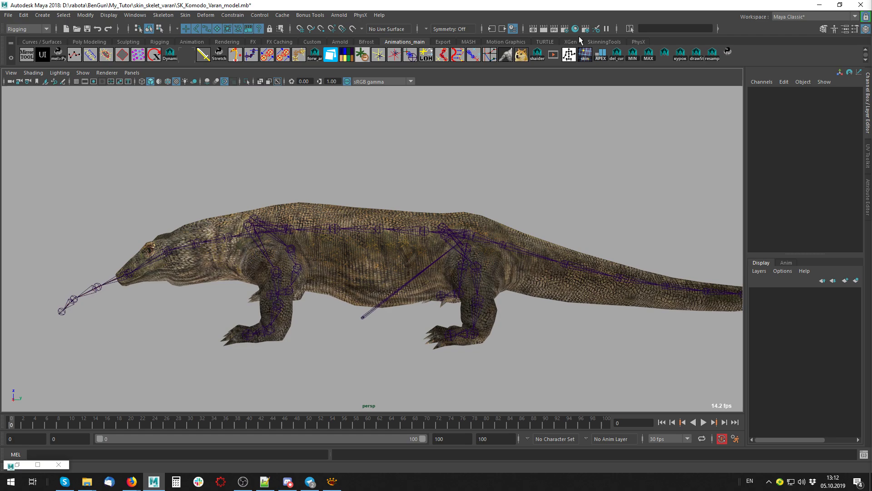
- Open the skin_tools_my window and turn on X-Ray so the skeleton shows through
{"action": "left_click", "coordinate": [591, 59]}
{"action": "mouse_move", "coordinate": [558, 52]}
{"action": "left_mouse_down"}
{"action": "mouse_move", "coordinate": [621, 85]}
{"action": "mouse_move", "coordinate": [658, 89]}
{"action": "left_mouse_up"}
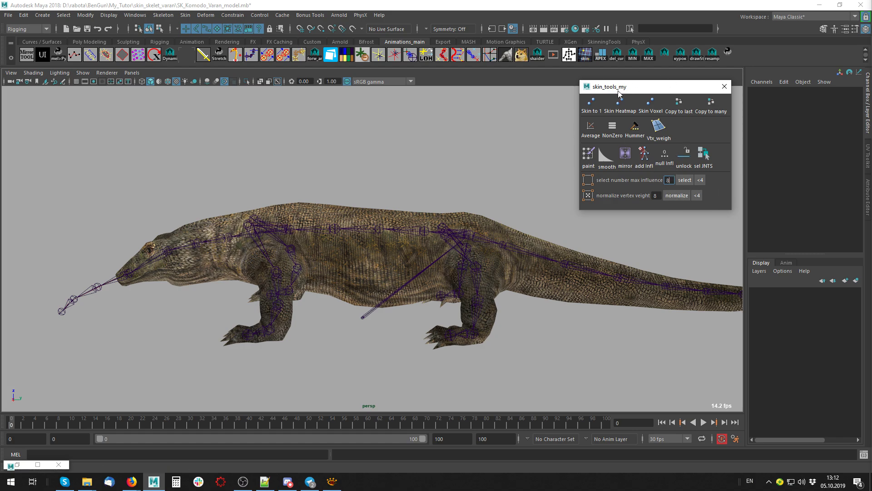
{"action": "mouse_move", "coordinate": [374, 172]}
{"action": "left_mouse_down", "text": "alt"}
{"action": "mouse_move", "coordinate": [462, 305]}
{"action": "mouse_move", "coordinate": [431, 271]}
{"action": "left_mouse_up", "text": "alt"}
{"action": "key", "text": "alt+x"}
- Select the pelvis joint, step down to the rear leg joint, and inspect its channels
{"action": "left_click", "coordinate": [432, 268]}
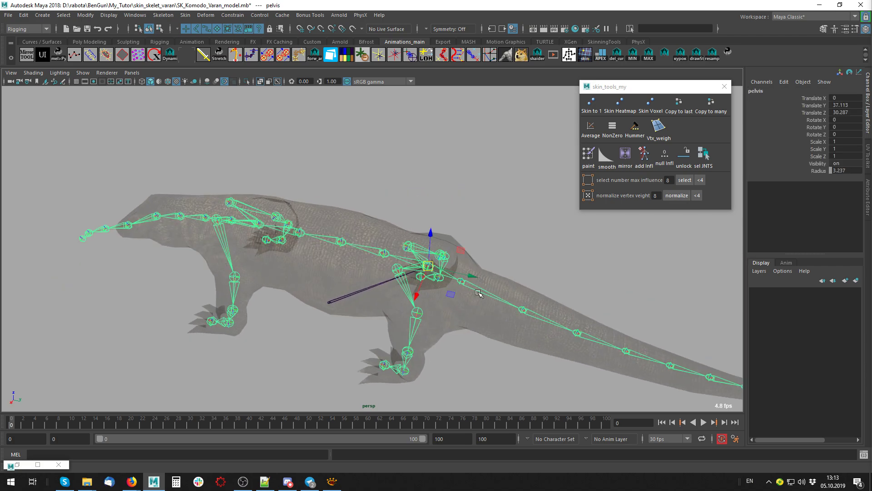
{"action": "key", "text": "Down"}
{"action": "left_click_drag", "start_coordinate": [816, 142], "coordinate": [815, 164]}
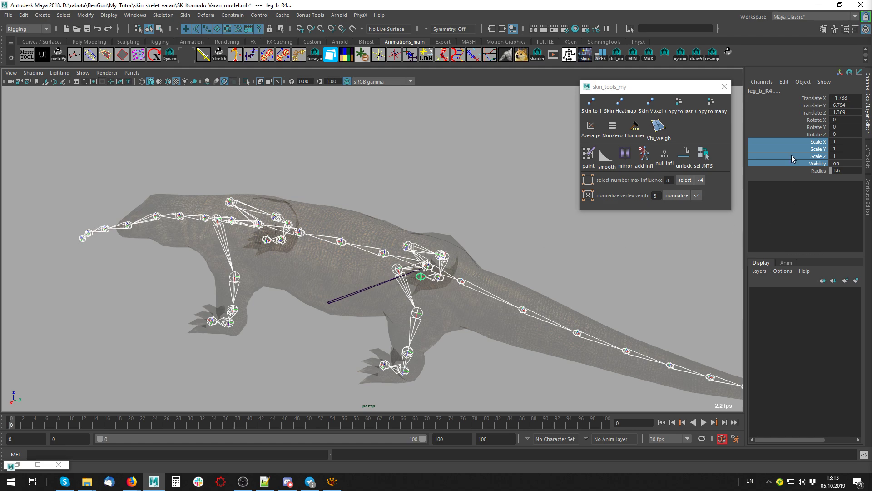
{"action": "right_click_drag", "start_coordinate": [793, 159], "coordinate": [795, 350]}
{"action": "right_click_drag", "start_coordinate": [819, 169], "coordinate": [814, 332]}
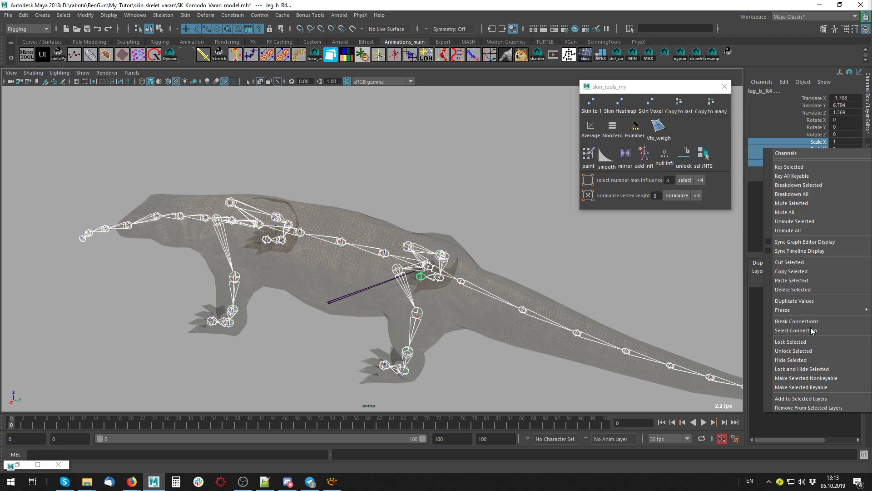
- Briefly reopen and close the skeleton tools, then inspect the spine1 joint's attributes
{"action": "left_click", "coordinate": [567, 55]}
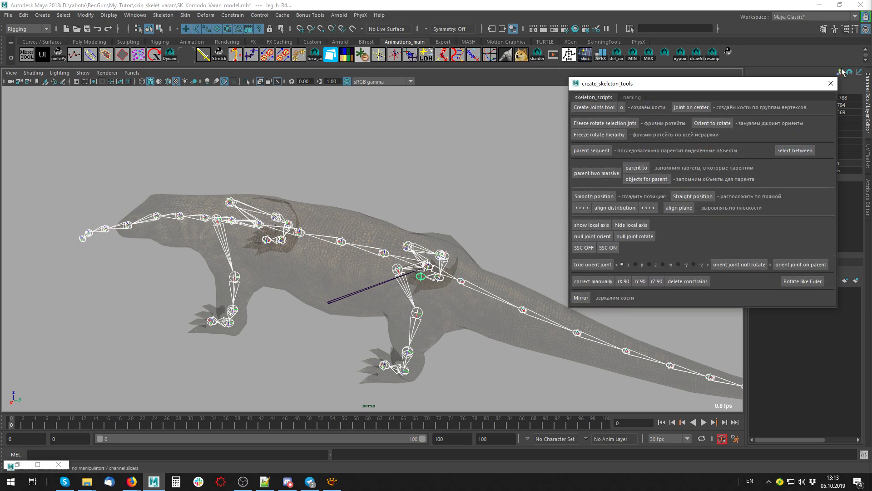
{"action": "left_click", "coordinate": [831, 83]}
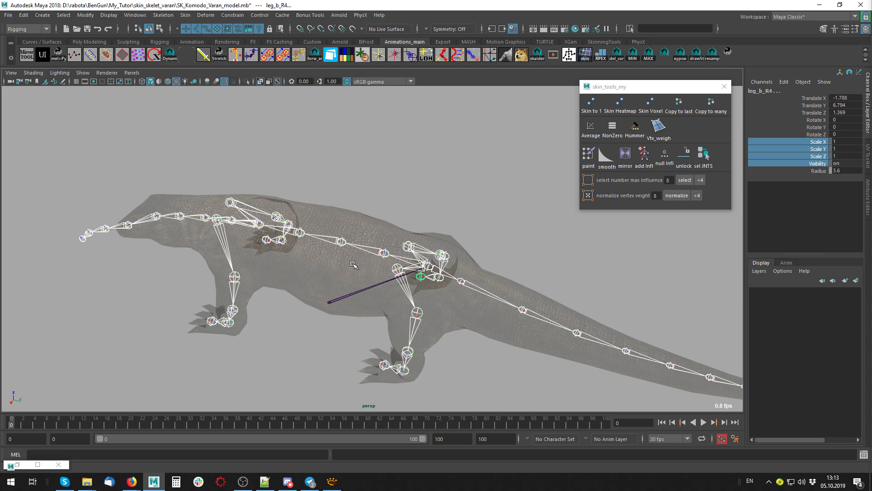
{"action": "left_click", "coordinate": [381, 253]}
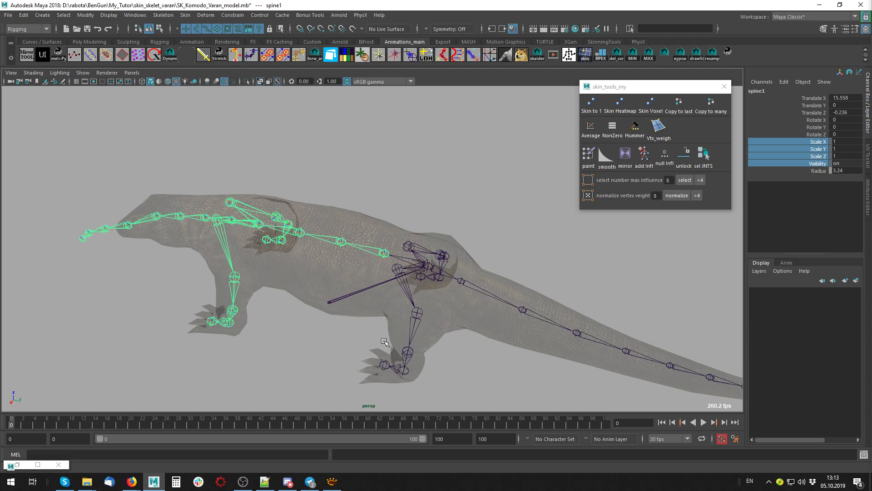
{"action": "key", "text": "ctrl+a"}
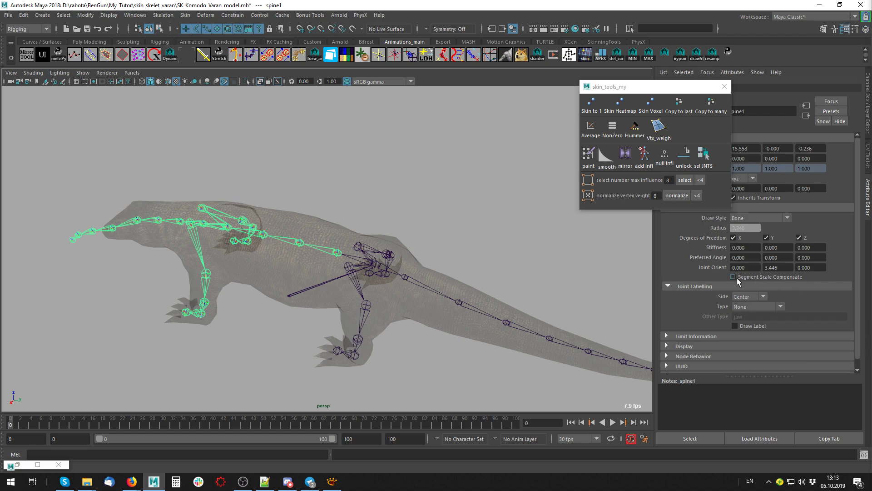
{"action": "key", "text": "ctrl+a"}
{"action": "left_click", "coordinate": [466, 236]}
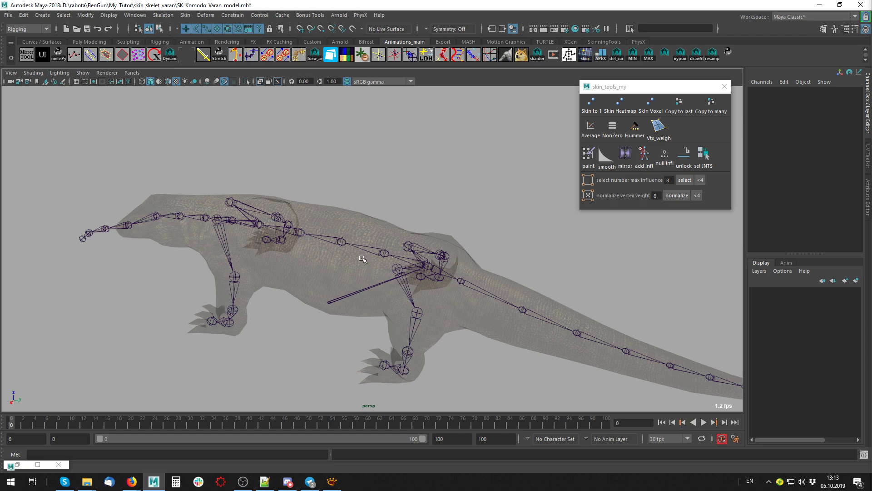
- Inspect rear leg joint leg_b_R4 from several angles, then turn X-Ray off for textured display
{"action": "mouse_move", "coordinate": [432, 271]}
{"action": "left_mouse_down", "text": "alt"}
{"action": "mouse_move", "coordinate": [389, 205]}
{"action": "mouse_move", "coordinate": [394, 234]}
{"action": "left_mouse_up", "text": "alt"}
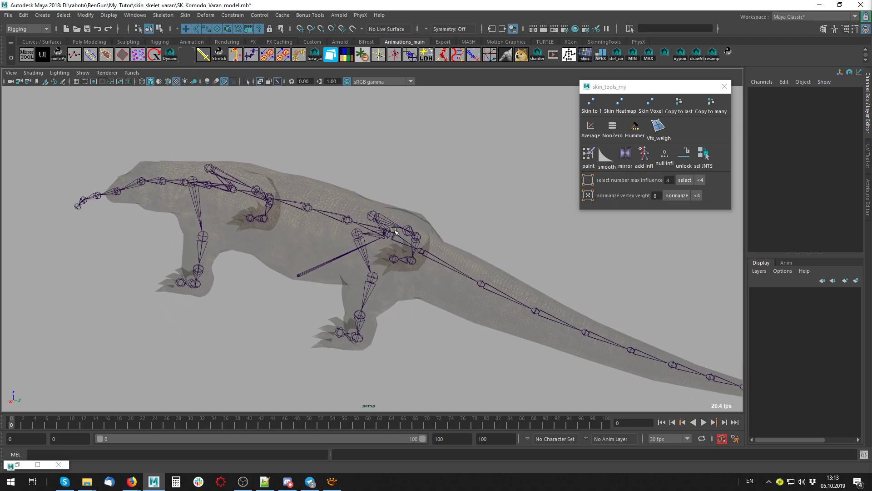
{"action": "left_click", "coordinate": [390, 235]}
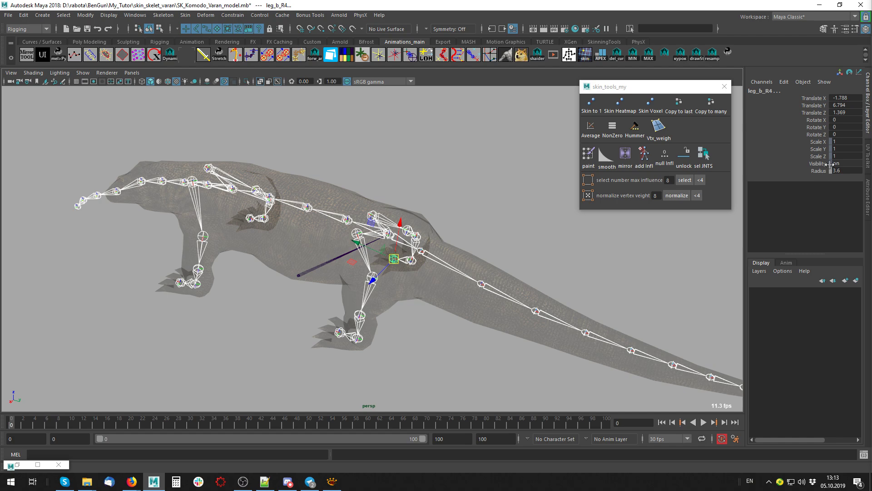
{"action": "left_click_drag", "start_coordinate": [823, 142], "coordinate": [823, 167]}
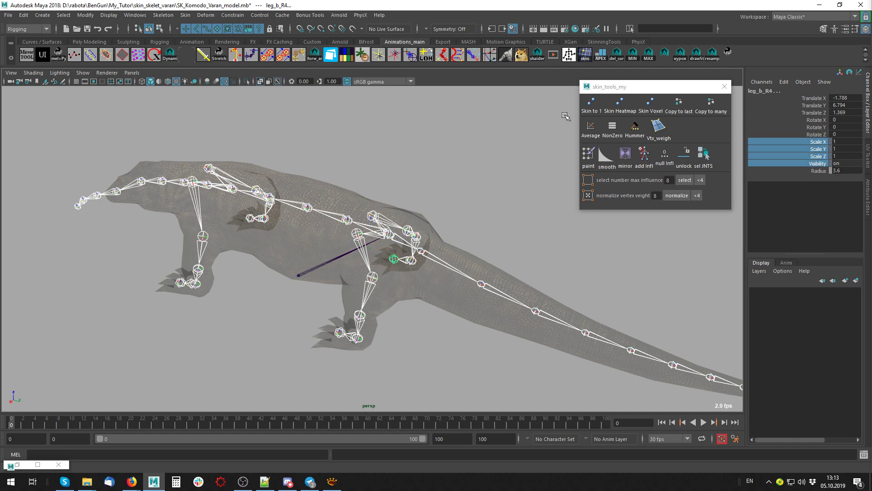
{"action": "left_click", "coordinate": [339, 176]}
{"action": "mouse_move", "coordinate": [336, 186]}
{"action": "left_mouse_down", "text": "alt"}
{"action": "mouse_move", "coordinate": [396, 247]}
{"action": "mouse_move", "coordinate": [468, 232]}
{"action": "left_mouse_up", "text": "alt"}
{"action": "left_click", "coordinate": [461, 222]}
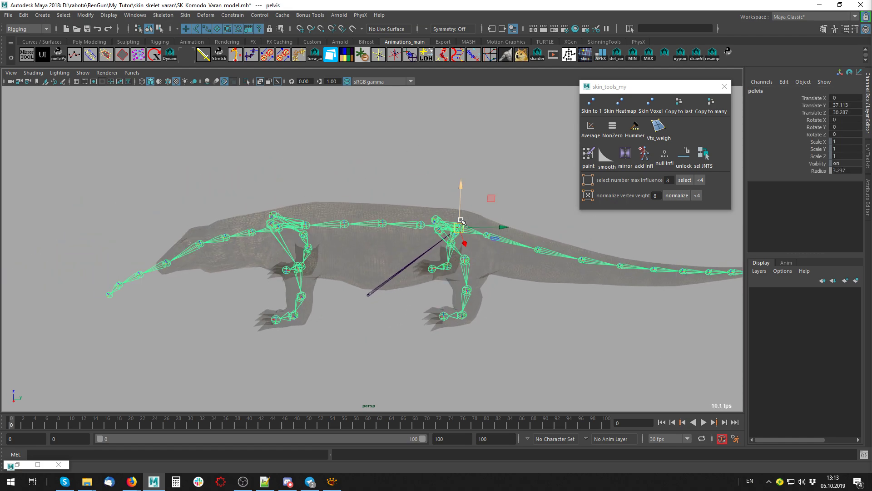
{"action": "left_click_drag", "start_coordinate": [200, 249], "coordinate": [189, 264], "text": "alt"}
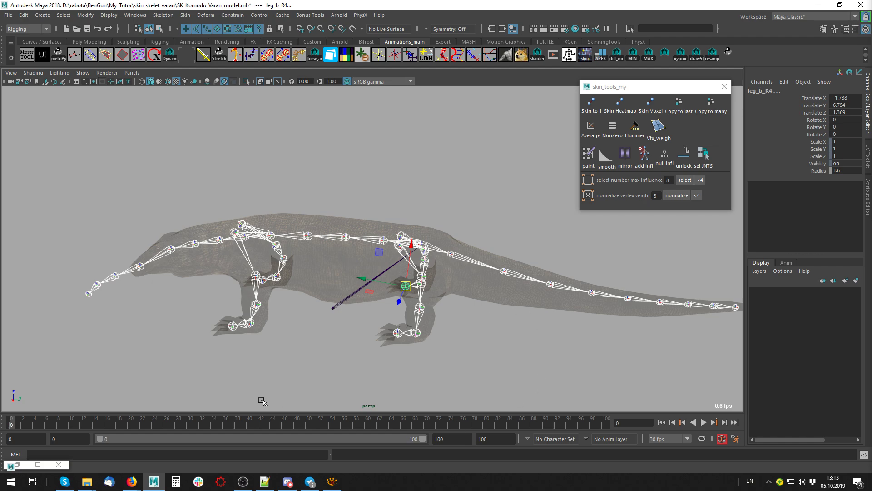
{"action": "key", "text": "alt+a"}
{"action": "left_click_drag", "start_coordinate": [426, 271], "coordinate": [402, 330], "text": "alt"}
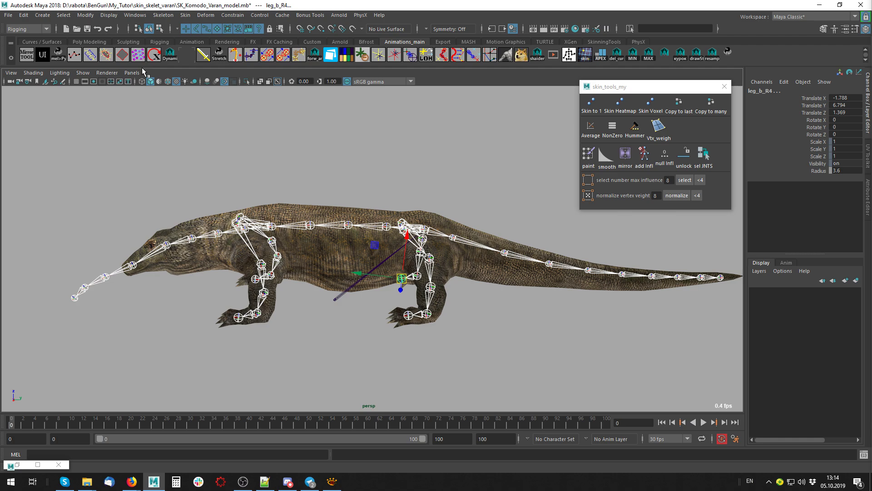
- Key the skeleton joints' translate and rotate channels at frame 0 with S
{"action": "key", "text": "s"}
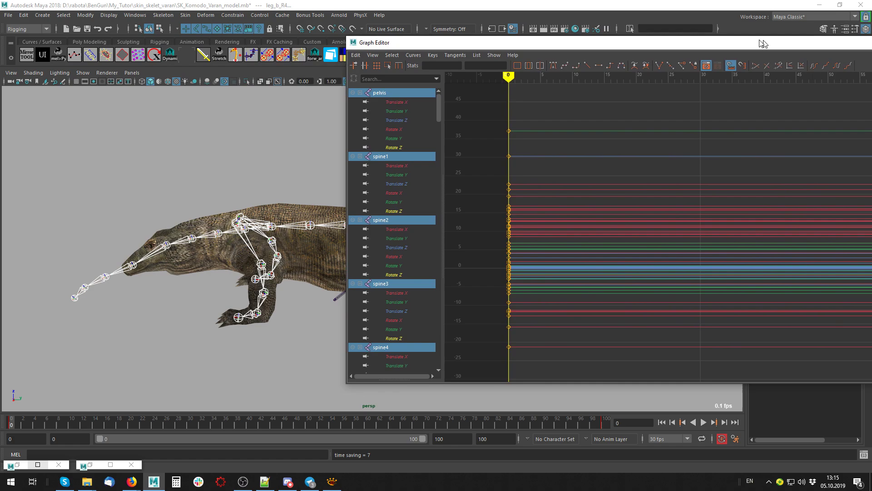
- In the Graph Editor, frame all curves and bake the channels with keys every 10 frames
{"action": "left_click_drag", "start_coordinate": [768, 74], "coordinate": [490, 42]}
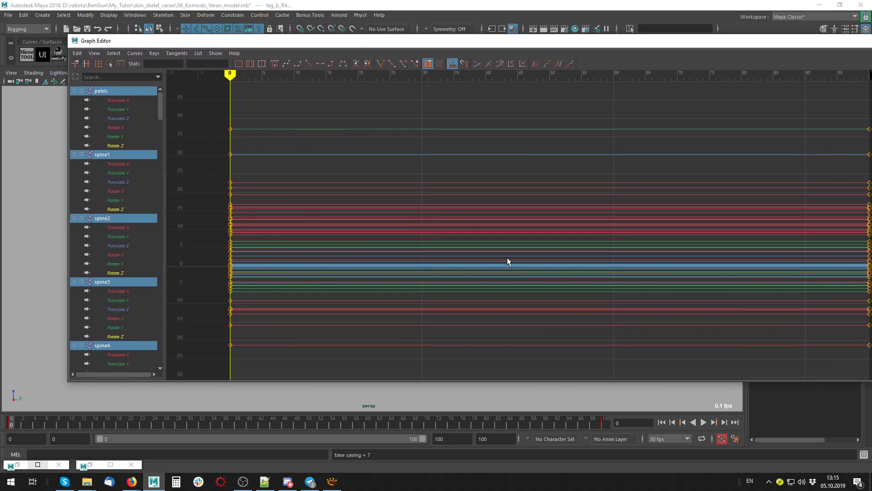
{"action": "key", "text": "a"}
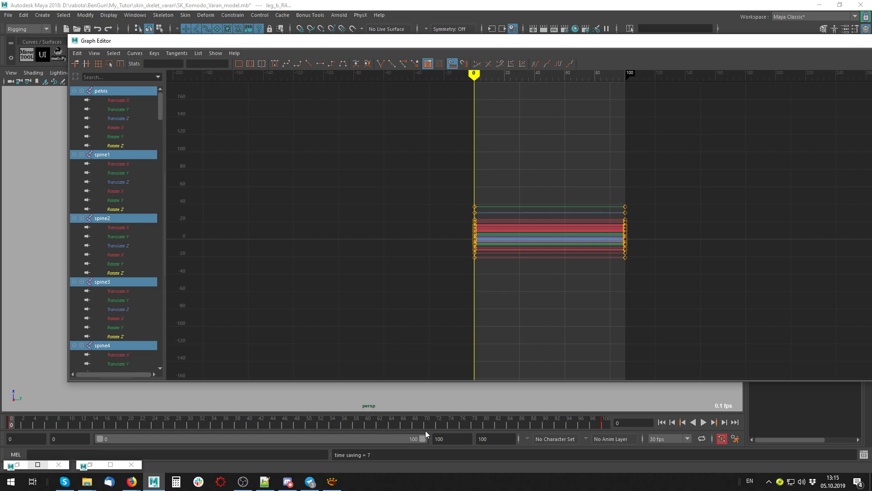
{"action": "left_click_drag", "start_coordinate": [537, 380], "coordinate": [231, 212]}
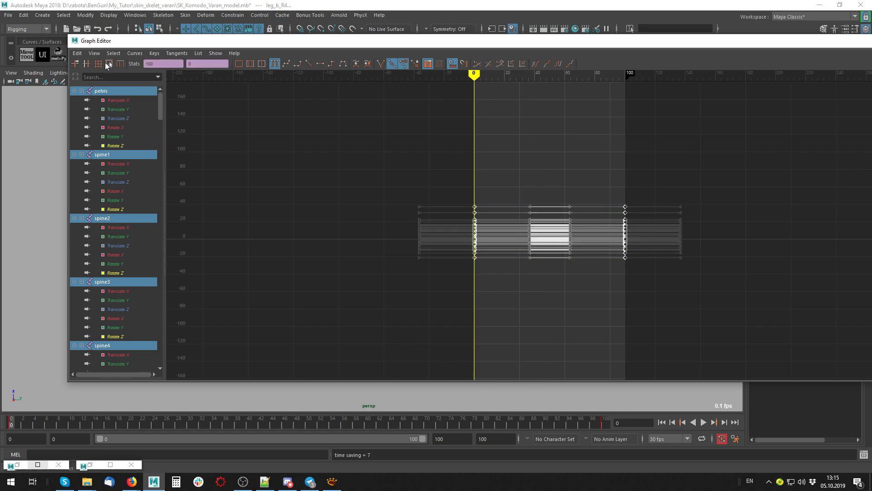
{"action": "left_click", "coordinate": [340, 157]}
{"action": "left_click", "coordinate": [134, 54]}
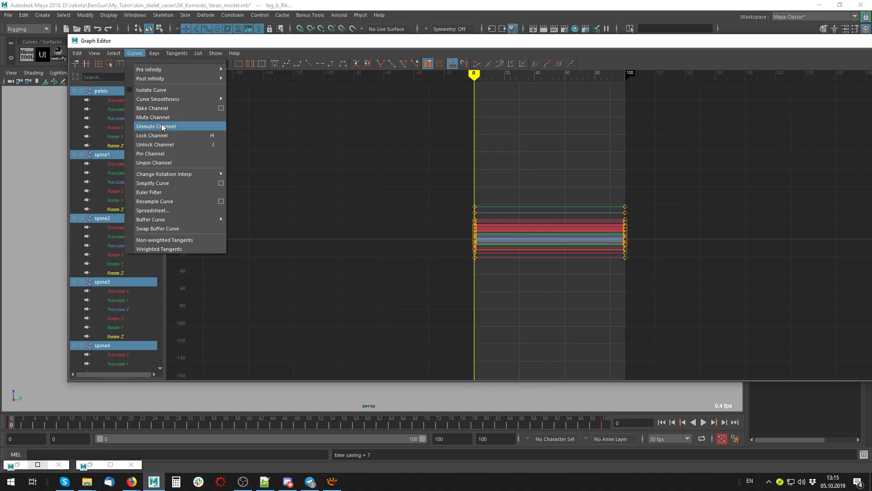
{"action": "left_click", "coordinate": [221, 109]}
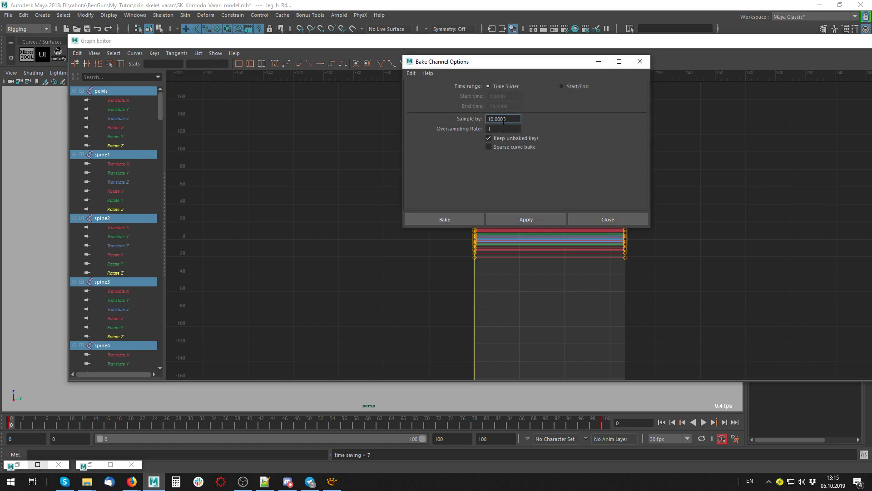
{"action": "left_click", "coordinate": [465, 219]}
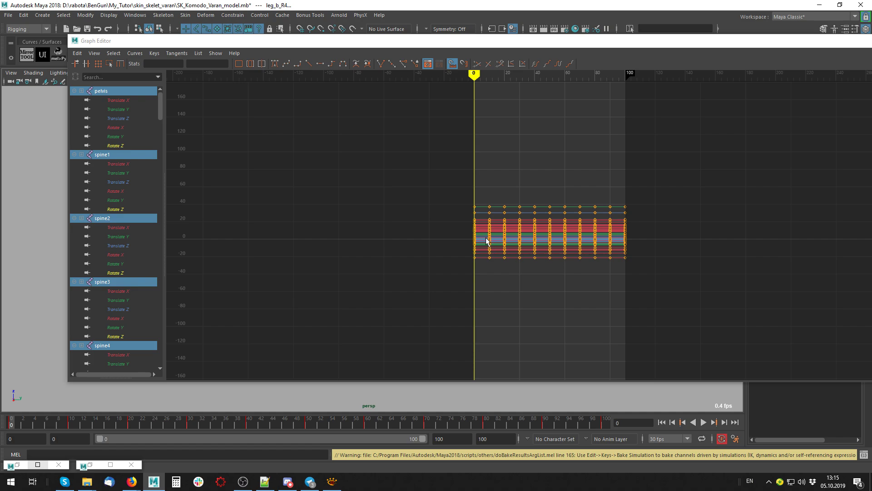
- Close the Graph Editor, preview playback, return to frame 0, and select the lizard mesh
{"action": "mouse_move", "coordinate": [58, 425]}
{"action": "left_mouse_down"}
{"action": "mouse_move", "coordinate": [277, 425]}
{"action": "mouse_move", "coordinate": [19, 425]}
{"action": "mouse_move", "coordinate": [142, 425]}
{"action": "left_mouse_up"}
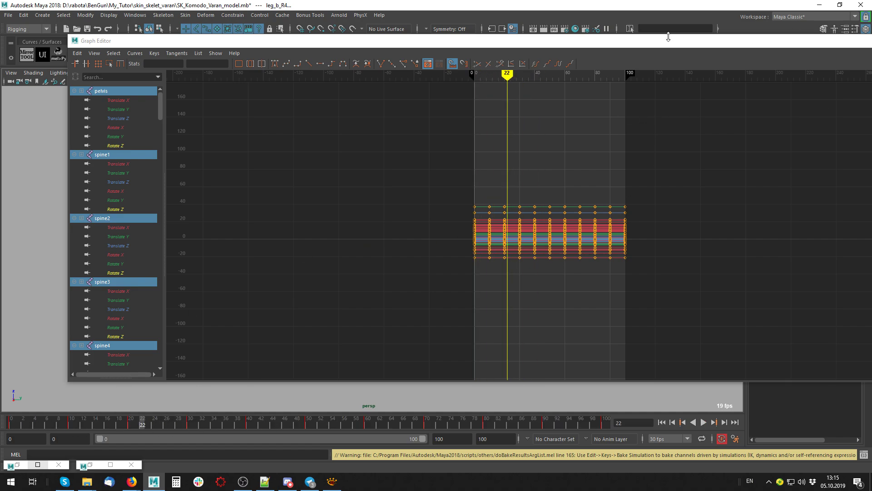
{"action": "left_click_drag", "start_coordinate": [666, 43], "coordinate": [871, 97]}
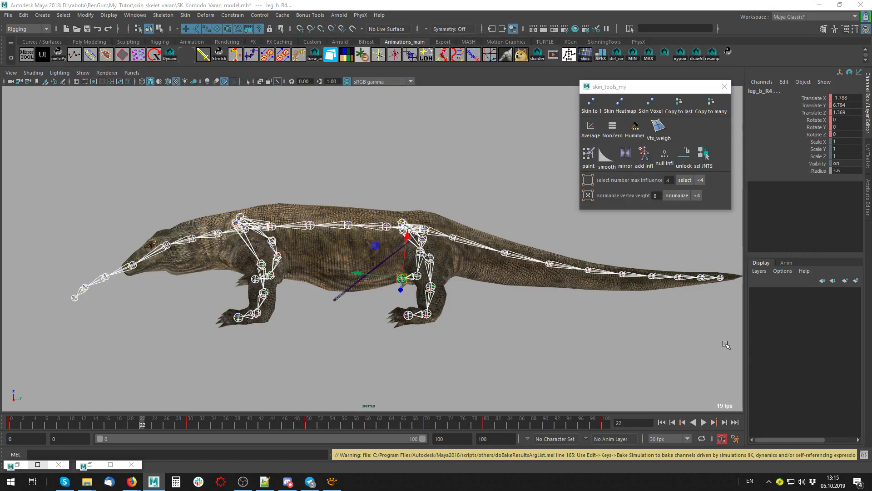
{"action": "key", "text": "alt+v"}
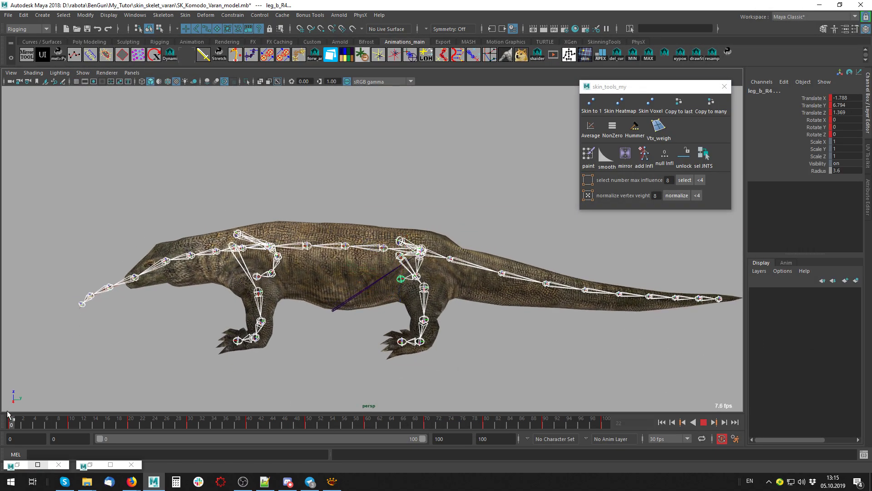
{"action": "key", "text": "alt+shift+v"}
{"action": "mouse_move", "coordinate": [336, 370]}
{"action": "left_mouse_down", "text": "alt"}
{"action": "mouse_move", "coordinate": [369, 331]}
{"action": "mouse_move", "coordinate": [319, 345]}
{"action": "left_mouse_up", "text": "alt"}
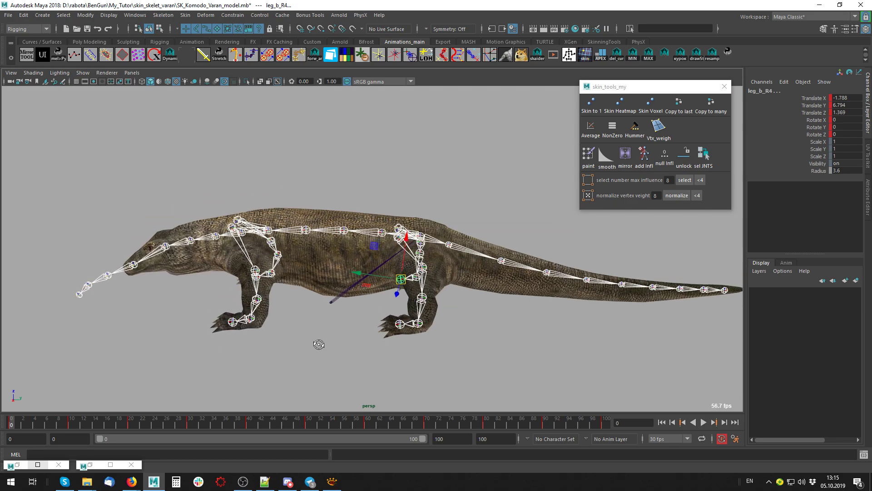
{"action": "left_click", "coordinate": [328, 262]}
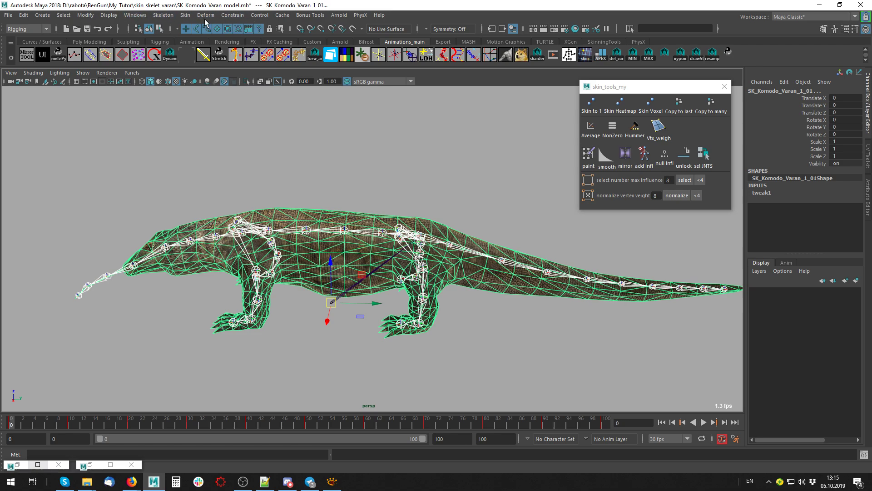
- Bind Skin with Geodesic Voxel method, max influences 4, falloff 0.34, resolution 256
{"action": "left_click", "coordinate": [185, 15]}
{"action": "left_click", "coordinate": [299, 44]}
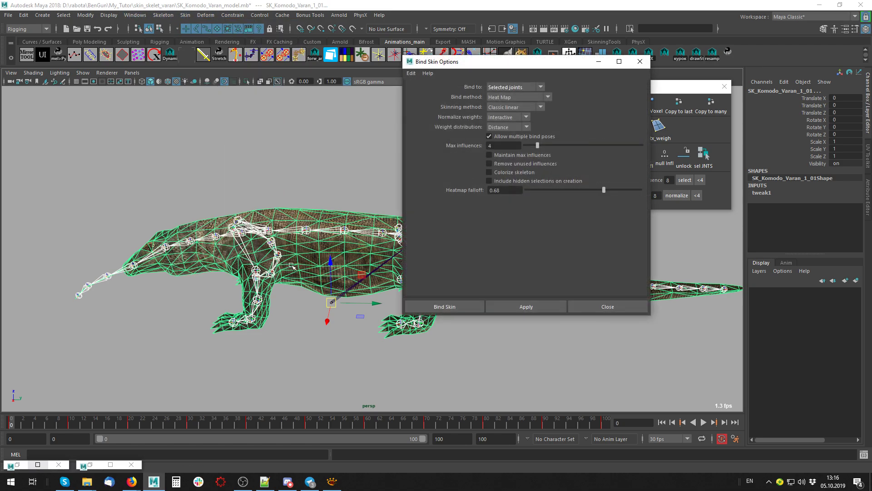
{"action": "middle_click_drag", "start_coordinate": [278, 195], "coordinate": [202, 190], "text": "alt"}
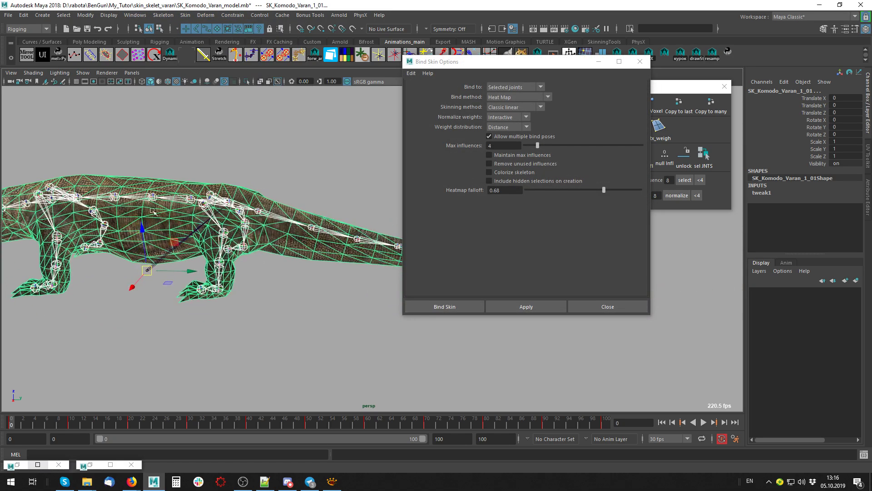
{"action": "mouse_move", "coordinate": [138, 235]}
{"action": "left_mouse_down", "text": "alt"}
{"action": "mouse_move", "coordinate": [289, 203]}
{"action": "mouse_move", "coordinate": [525, 119]}
{"action": "left_mouse_up", "text": "alt"}
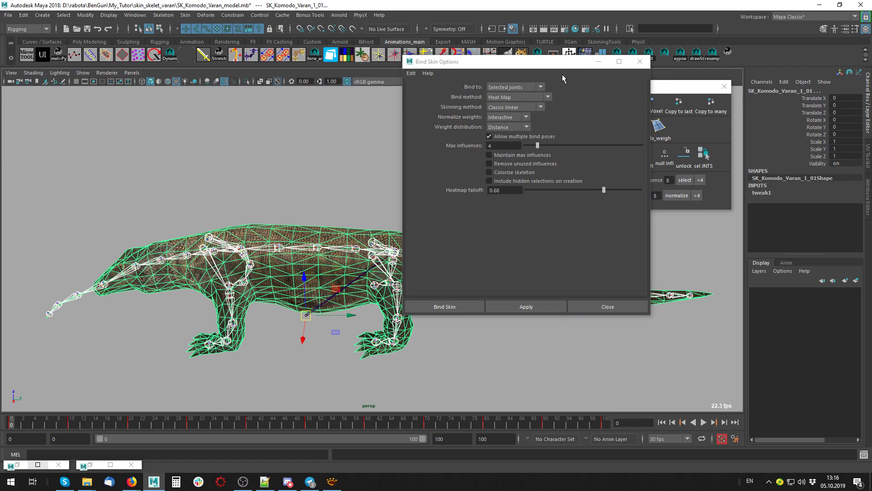
{"action": "left_click", "coordinate": [505, 98]}
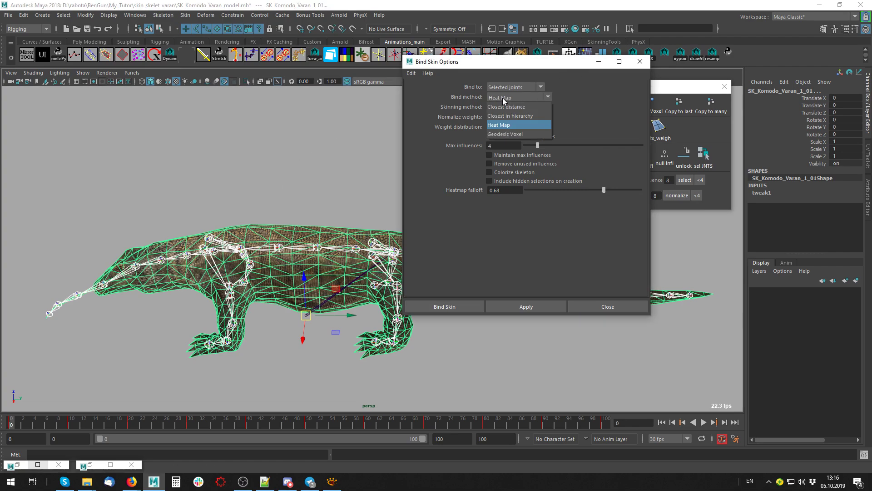
{"action": "left_click", "coordinate": [505, 134]}
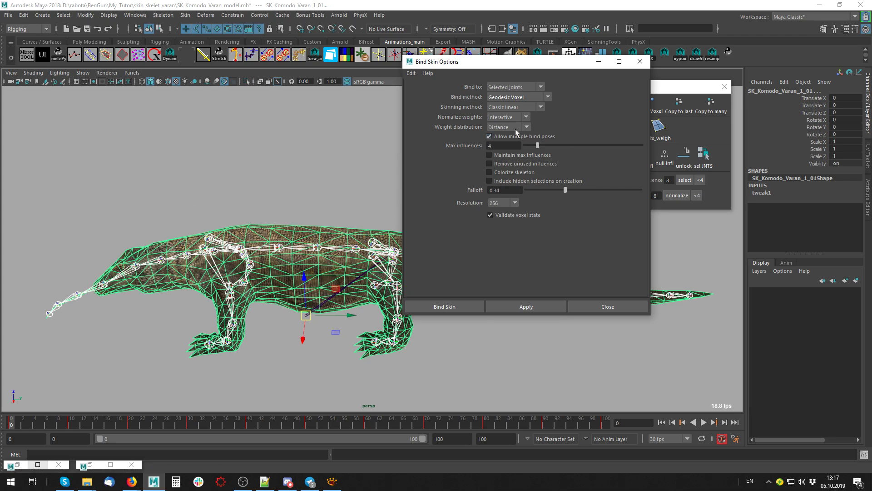
{"action": "left_click", "coordinate": [462, 309]}
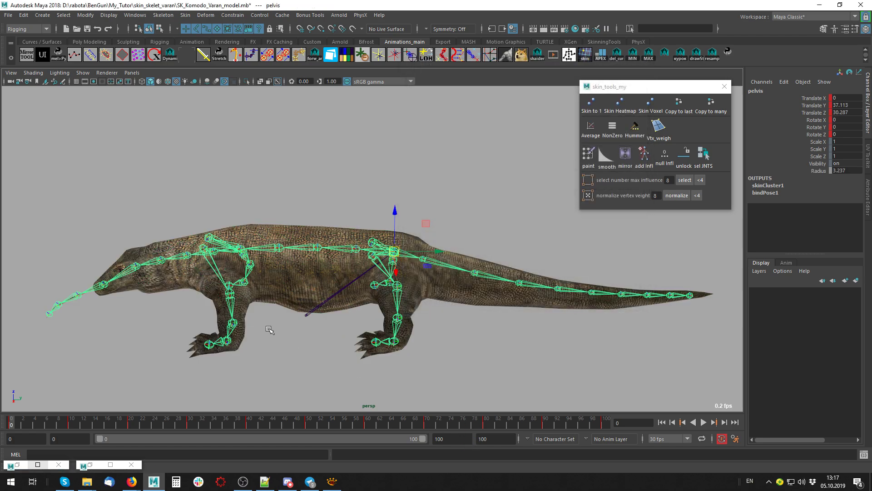
- Scrub the timeline to frame 2 and back to 0, then enable X-Ray from a front view
{"action": "left_click", "coordinate": [23, 425]}
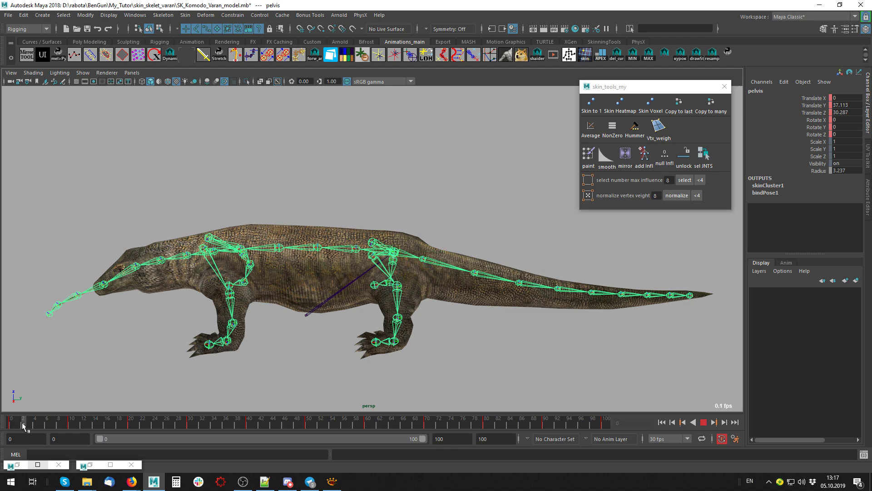
{"action": "left_click_drag", "start_coordinate": [22, 425], "coordinate": [12, 425]}
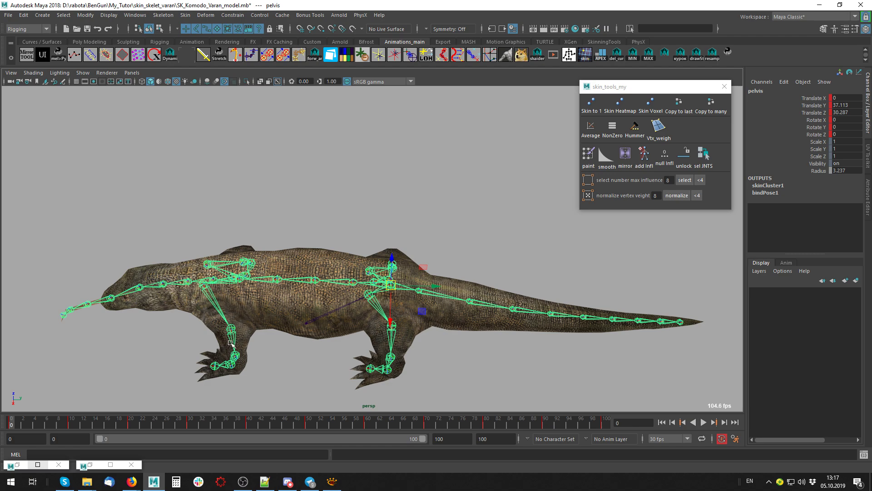
{"action": "mouse_move", "coordinate": [231, 344]}
{"action": "left_mouse_down", "text": "alt"}
{"action": "mouse_move", "coordinate": [415, 292]}
{"action": "mouse_move", "coordinate": [424, 257]}
{"action": "left_mouse_up", "text": "alt"}
{"action": "key", "text": "alt+x"}
{"action": "left_click", "coordinate": [435, 321]}
{"action": "mouse_move", "coordinate": [435, 320]}
{"action": "left_mouse_down", "text": "alt"}
{"action": "mouse_move", "coordinate": [408, 267]}
{"action": "mouse_move", "coordinate": [405, 275]}
{"action": "left_mouse_up", "text": "alt"}
- At frame 5, select leg_f_L and test it with the Rotate tool under X-Ray
{"action": "left_click", "coordinate": [401, 177]}
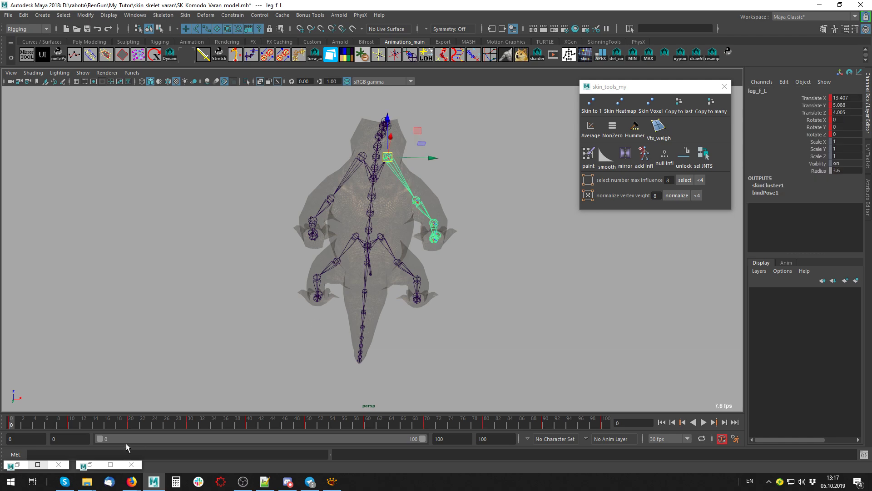
{"action": "left_click", "coordinate": [40, 424]}
{"action": "key", "text": "alt+x"}
{"action": "mouse_move", "coordinate": [318, 318]}
{"action": "left_mouse_down", "text": "alt"}
{"action": "mouse_move", "coordinate": [413, 311]}
{"action": "mouse_move", "coordinate": [499, 283]}
{"action": "left_mouse_up", "text": "alt"}
{"action": "key", "text": "e"}
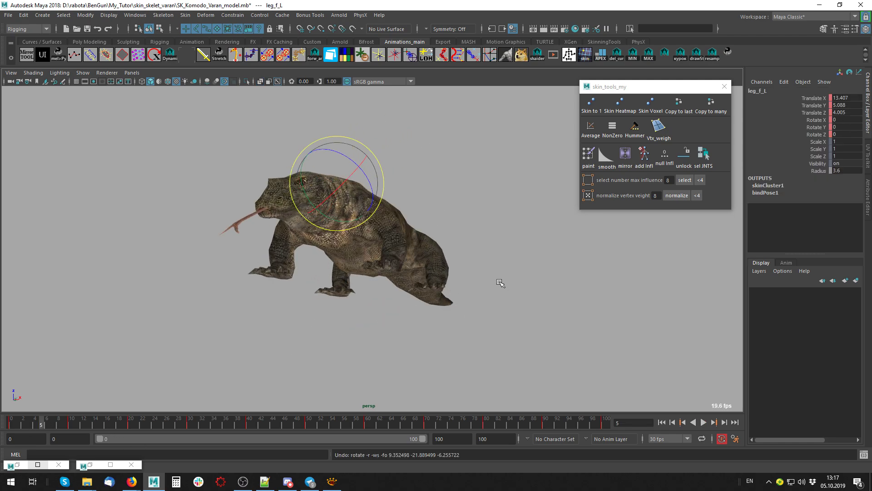
{"action": "key", "text": "alt+x"}
{"action": "left_click", "coordinate": [523, 267]}
- Select leg_f_R, show wireframe on shaded, rotate the leg to test deformation, then undo
{"action": "left_click", "coordinate": [317, 201]}
{"action": "key", "text": "alt+x"}
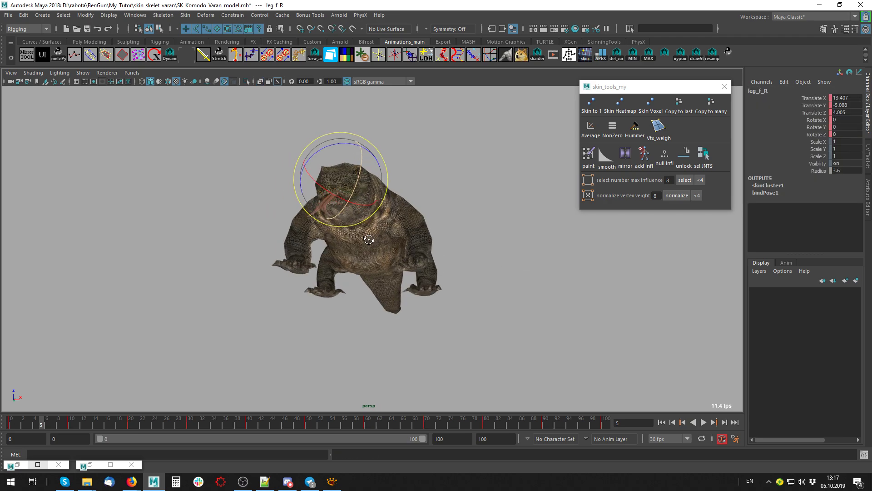
{"action": "mouse_move", "coordinate": [317, 200]}
{"action": "left_mouse_down", "text": "alt"}
{"action": "mouse_move", "coordinate": [318, 113]}
{"action": "mouse_move", "coordinate": [323, 193]}
{"action": "mouse_move", "coordinate": [309, 197]}
{"action": "left_mouse_up", "text": "alt"}
{"action": "left_click", "coordinate": [168, 82]}
{"action": "key", "text": "ctrl+z"}
{"action": "left_click_drag", "start_coordinate": [342, 265], "coordinate": [296, 323], "text": "alt"}
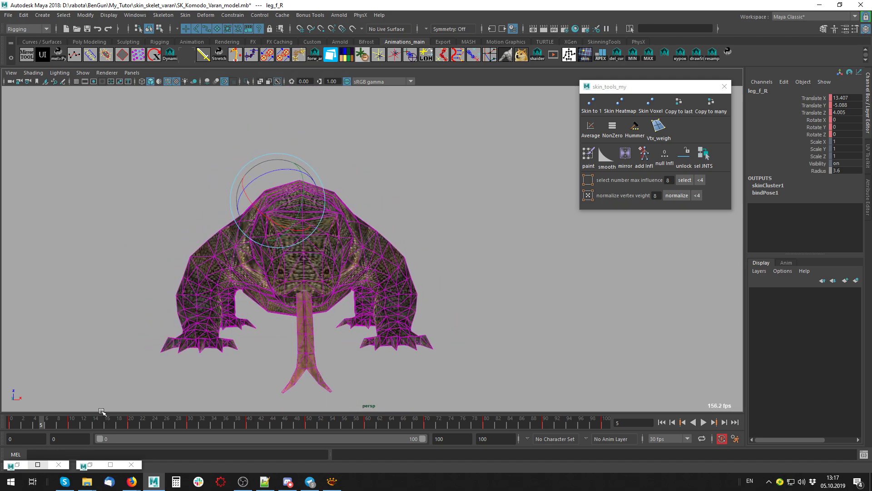
{"action": "left_click_drag", "start_coordinate": [311, 181], "coordinate": [318, 201]}
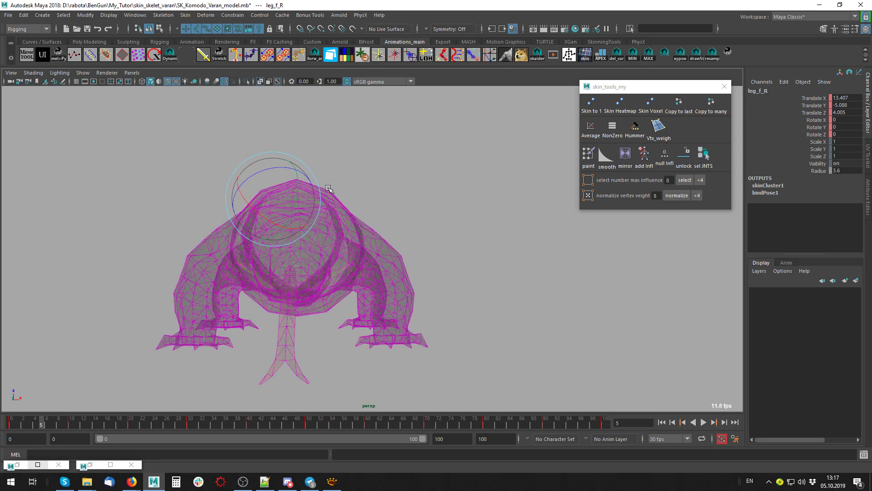
{"action": "key", "text": "ctrl+z"}
- Undo the remaining leg rotations to restore rest pose and re-enable X-Ray
{"action": "mouse_move", "coordinate": [302, 253]}
{"action": "left_mouse_down", "text": "alt"}
{"action": "mouse_move", "coordinate": [415, 281]}
{"action": "mouse_move", "coordinate": [291, 290]}
{"action": "left_mouse_up", "text": "alt"}
{"action": "key", "text": "ctrl+z"}
{"action": "key", "text": "ctrl+z"}
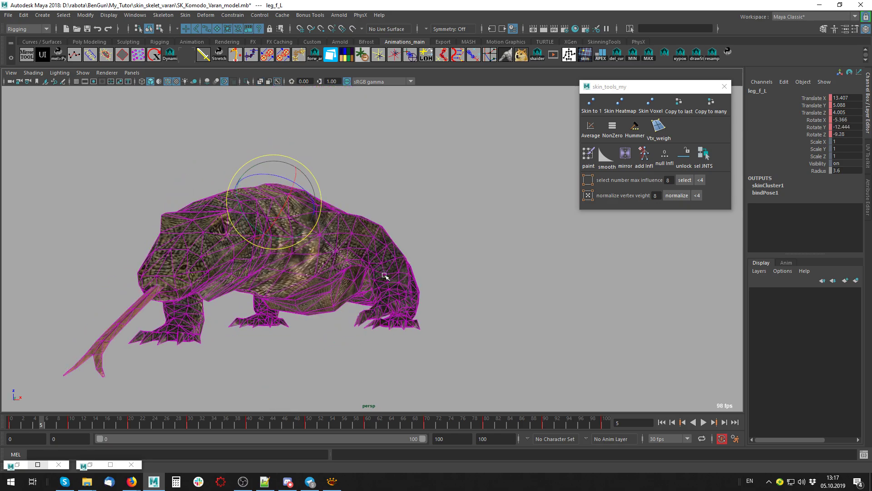
{"action": "key", "text": "ctrl+z"}
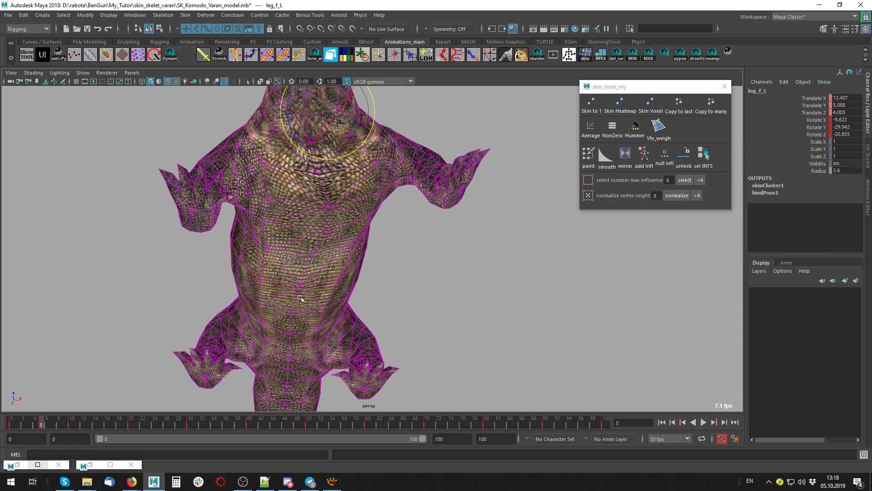
{"action": "key", "text": "ctrl+z"}
{"action": "left_click", "coordinate": [484, 297]}
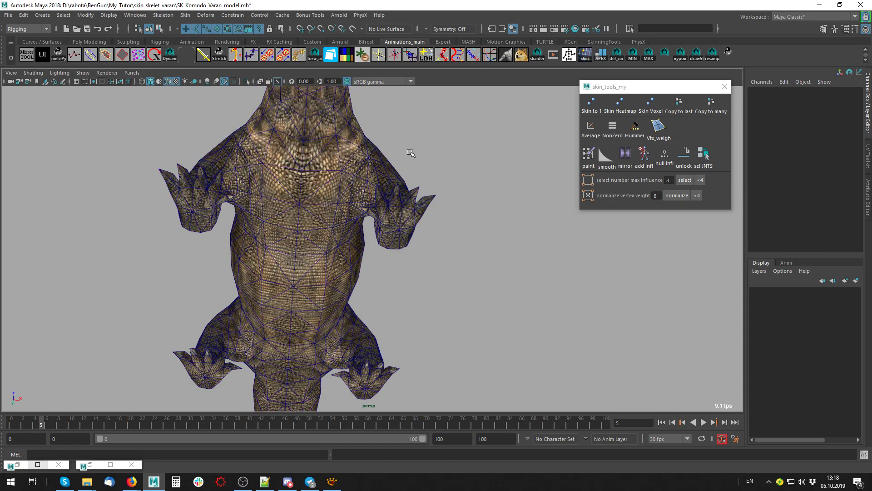
{"action": "key", "text": "alt+x"}
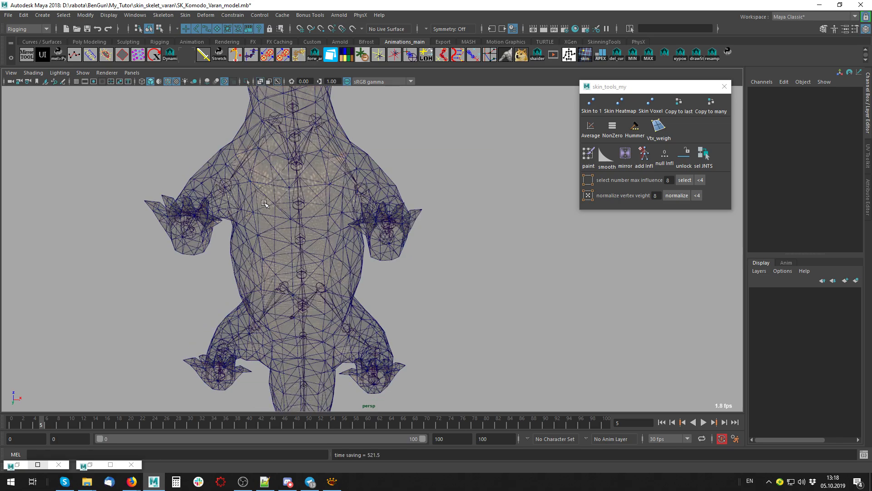
- Select front leg and leg_b_R joints to inspect, then select leg_f_R and the lizard mesh
{"action": "left_click", "coordinate": [270, 126]}
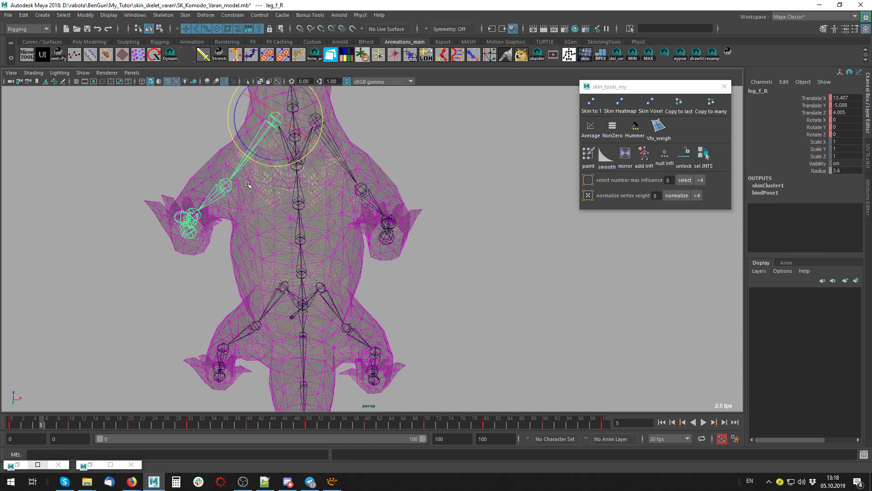
{"action": "left_click", "coordinate": [274, 300], "text": "shift"}
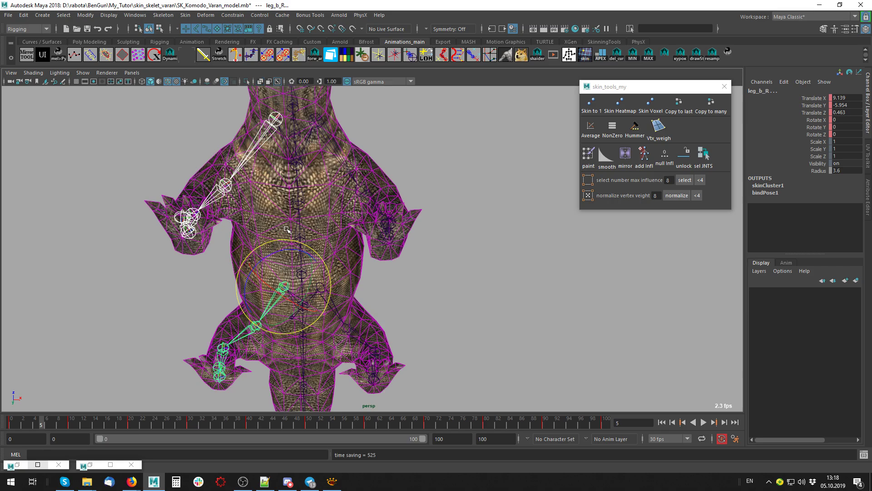
{"action": "left_click_drag", "start_coordinate": [264, 242], "coordinate": [287, 212], "text": "alt"}
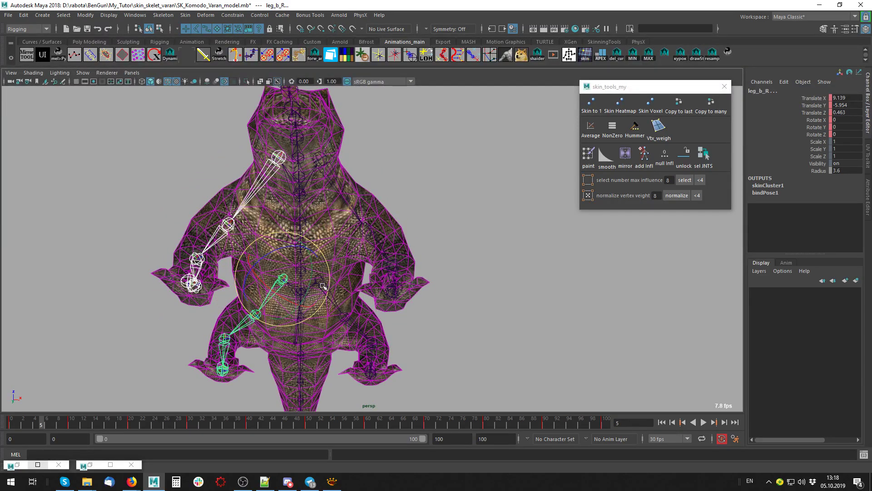
{"action": "left_click_drag", "start_coordinate": [325, 286], "coordinate": [242, 372], "text": "alt"}
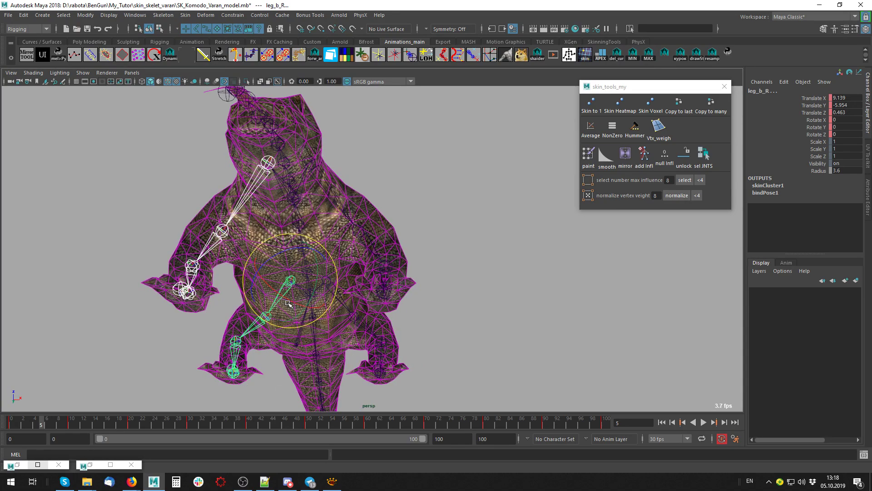
{"action": "left_click", "coordinate": [418, 324]}
{"action": "left_click", "coordinate": [256, 179]}
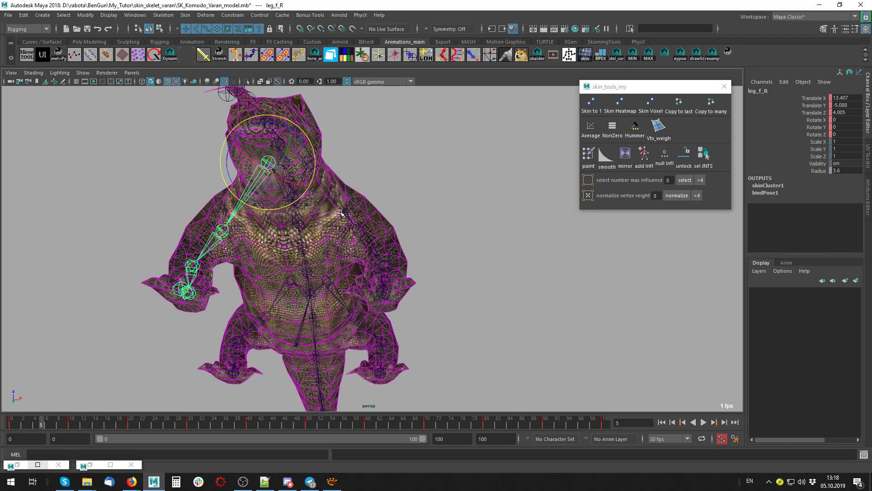
{"action": "left_click", "coordinate": [366, 209]}
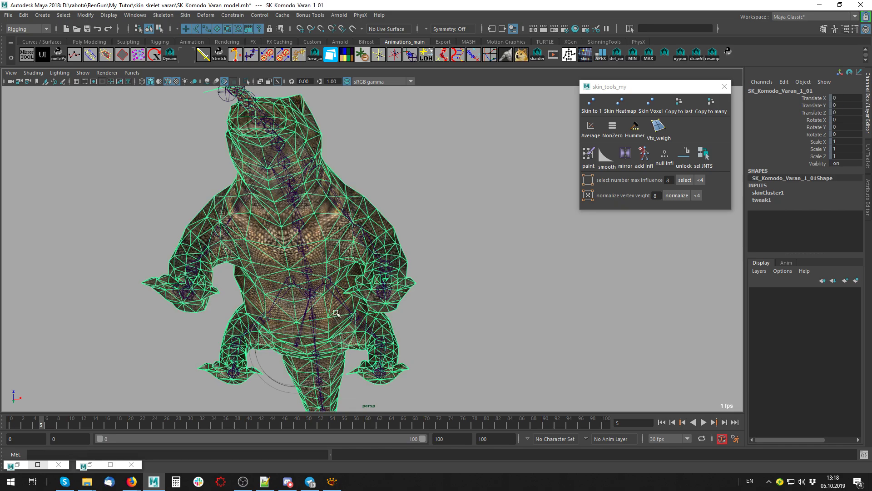
- Deselect the mesh, select leg_f_L, and orbit to a side perspective view
{"action": "left_click", "coordinate": [474, 244]}
{"action": "left_click", "coordinate": [378, 227]}
{"action": "left_click", "coordinate": [368, 160]}
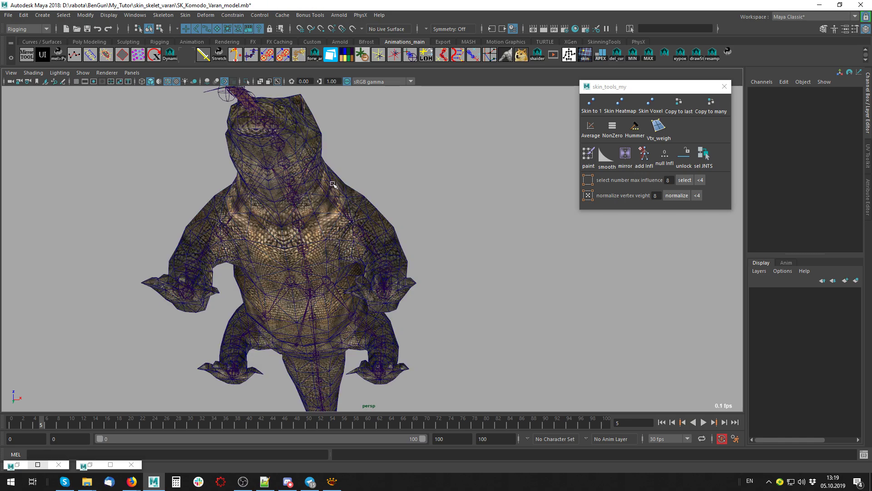
{"action": "left_click", "coordinate": [331, 184]}
{"action": "left_click_drag", "start_coordinate": [419, 202], "coordinate": [404, 216], "text": "alt"}
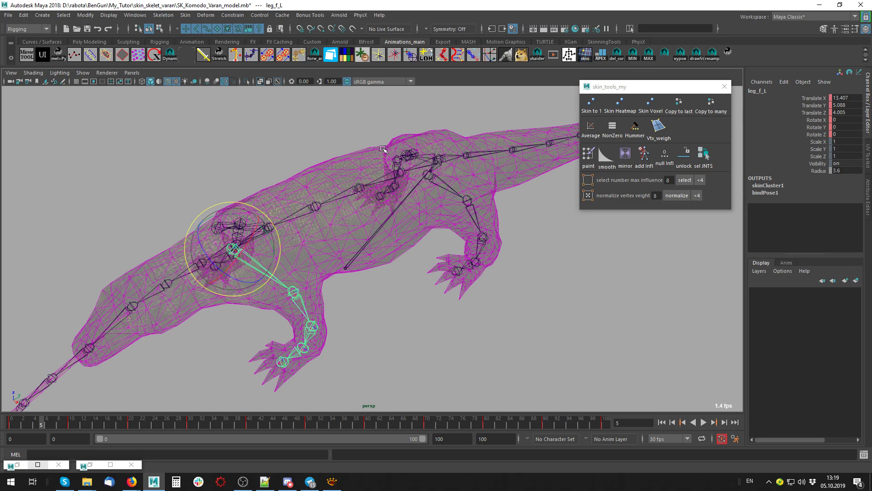
- Switch back to textured shading (6) and orbit around the lizard to a front view
{"action": "left_click", "coordinate": [365, 330]}
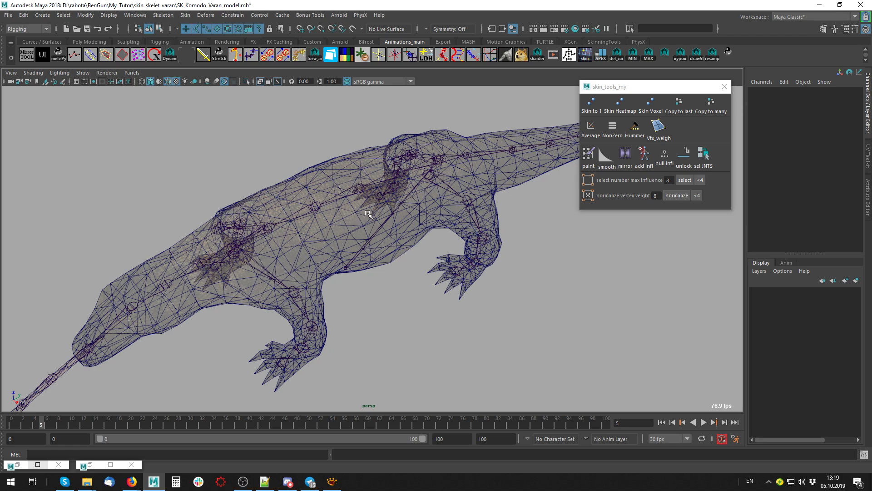
{"action": "mouse_move", "coordinate": [287, 263]}
{"action": "left_mouse_down", "text": "alt"}
{"action": "mouse_move", "coordinate": [335, 244]}
{"action": "mouse_move", "coordinate": [330, 283]}
{"action": "mouse_move", "coordinate": [346, 315]}
{"action": "mouse_move", "coordinate": [320, 299]}
{"action": "mouse_move", "coordinate": [323, 315]}
{"action": "left_mouse_up", "text": "alt"}
{"action": "key", "text": "6"}
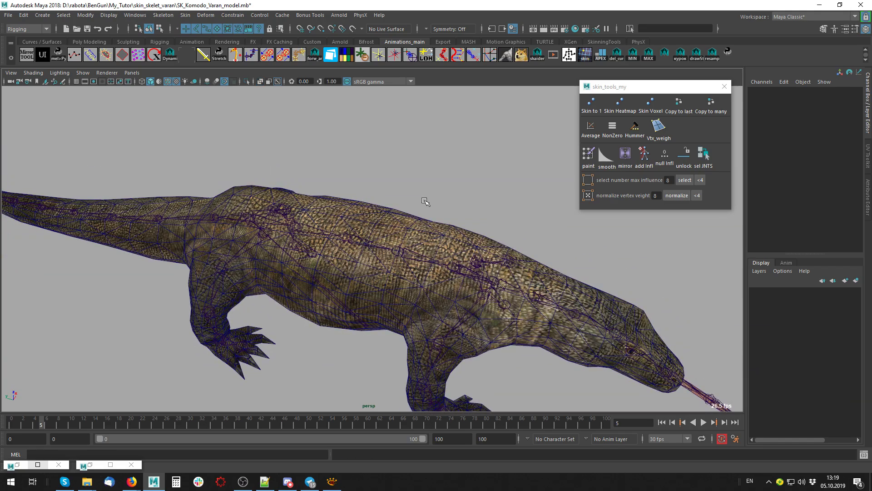
{"action": "left_click_drag", "start_coordinate": [362, 323], "coordinate": [331, 313], "text": "alt"}
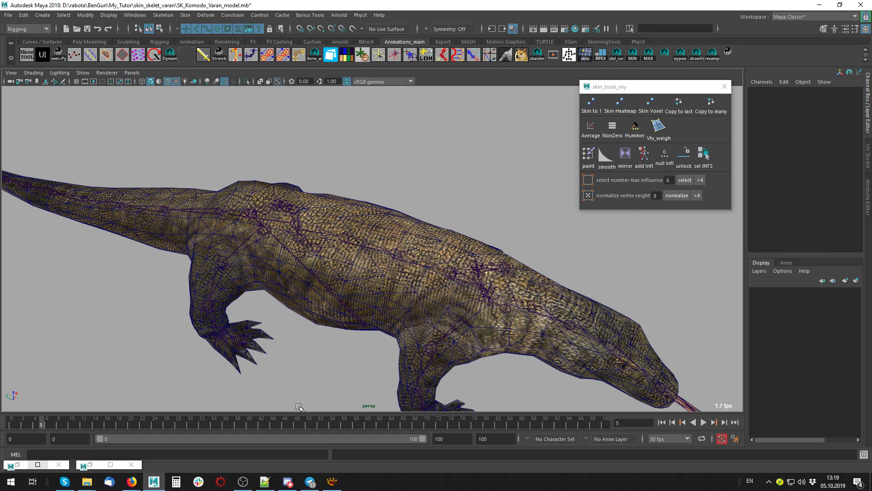
{"action": "left_click", "coordinate": [331, 322]}
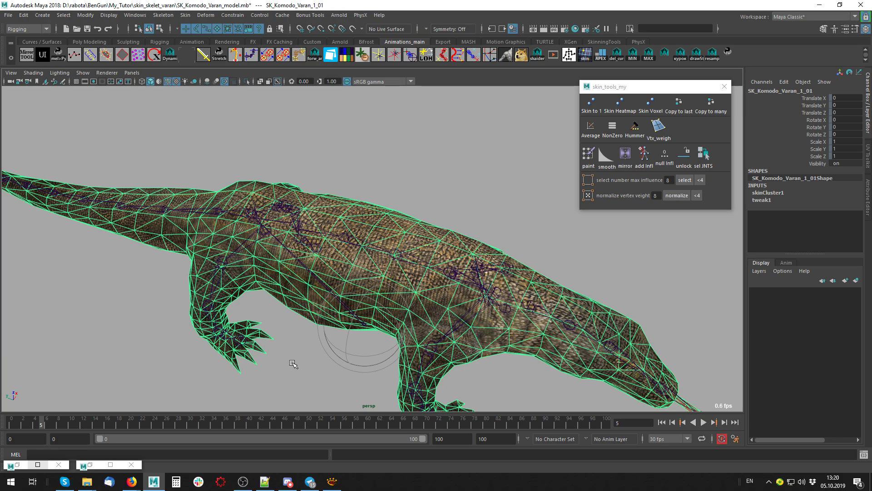
{"action": "left_click", "coordinate": [288, 362]}
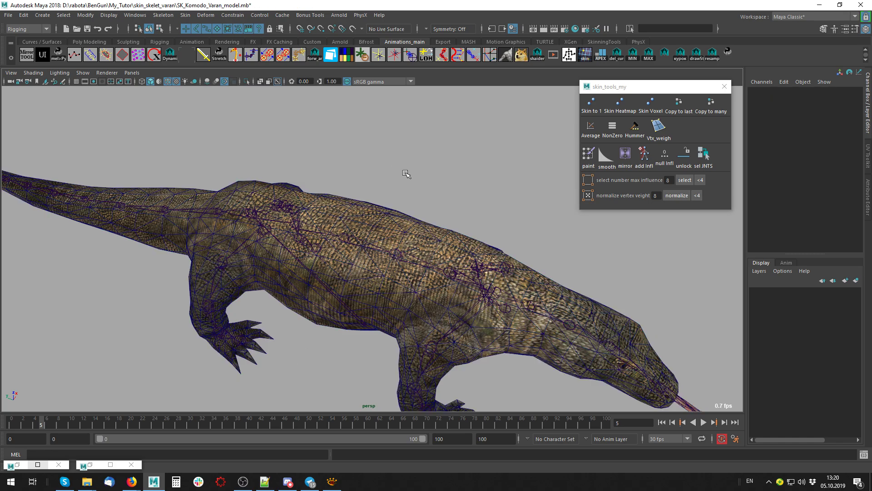
{"action": "left_click_drag", "start_coordinate": [397, 234], "coordinate": [293, 202], "text": "alt"}
{"action": "scroll", "coordinate": [293, 202], "scroll_direction": "down", "scroll_amount": 5}
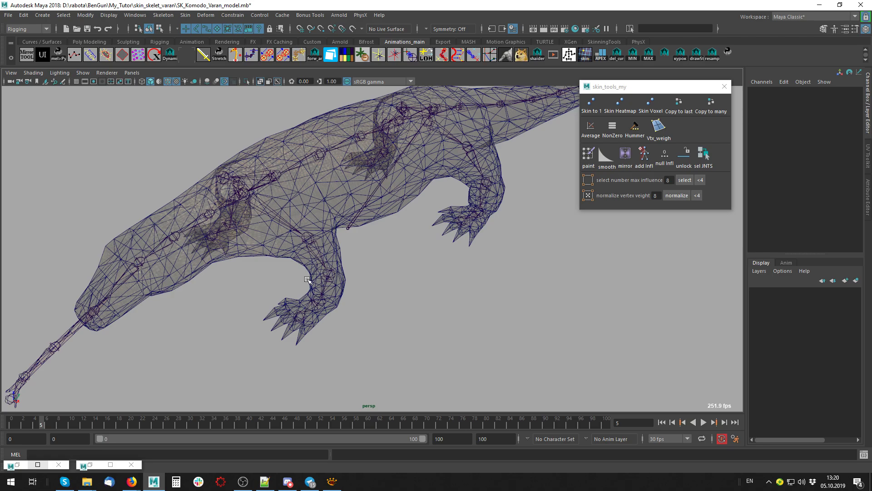
{"action": "left_click_drag", "start_coordinate": [376, 244], "coordinate": [415, 288], "text": "alt"}
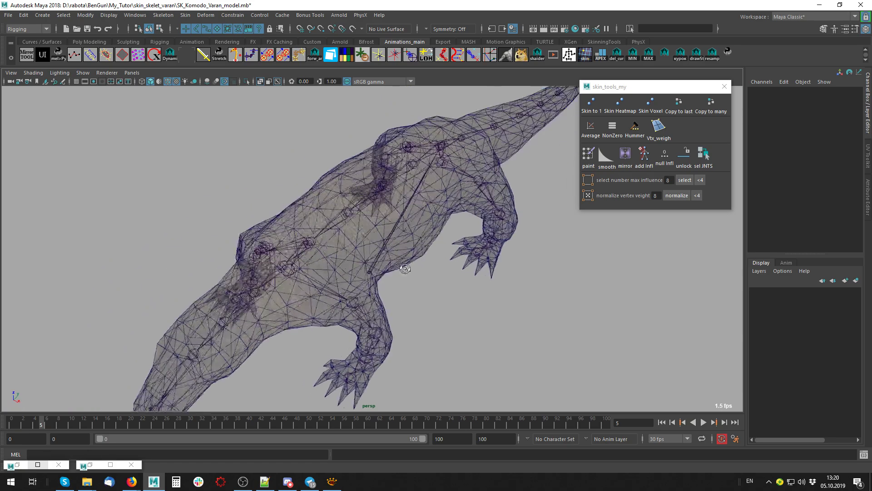
{"action": "left_click_drag", "start_coordinate": [501, 312], "coordinate": [454, 265], "text": "alt"}
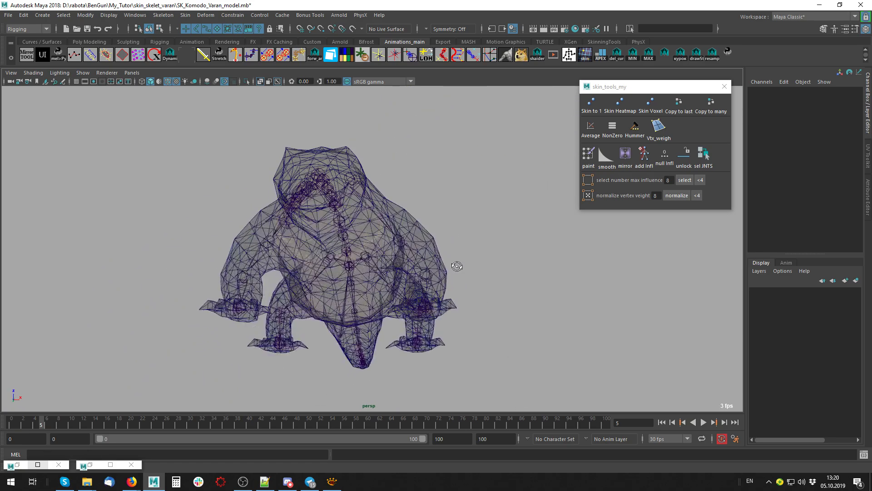
{"action": "scroll", "coordinate": [330, 228], "scroll_direction": "up", "scroll_amount": 3}
- Raise leg_f_R with two rotations, inspect the shoulder deformation, then return to frame 0
{"action": "left_click", "coordinate": [359, 159]}
{"action": "scroll", "coordinate": [345, 177], "scroll_direction": "down", "scroll_amount": 3}
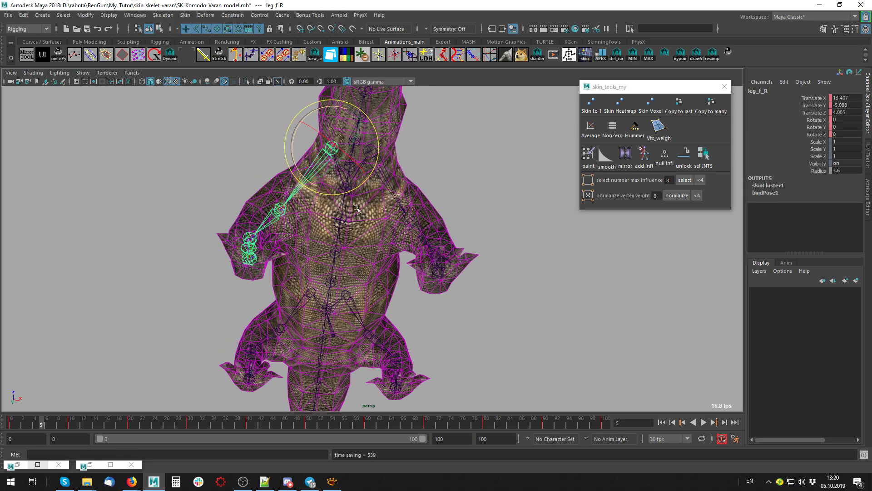
{"action": "scroll", "coordinate": [345, 176], "scroll_direction": "up", "scroll_amount": 3}
{"action": "left_click_drag", "start_coordinate": [345, 176], "coordinate": [403, 220]}
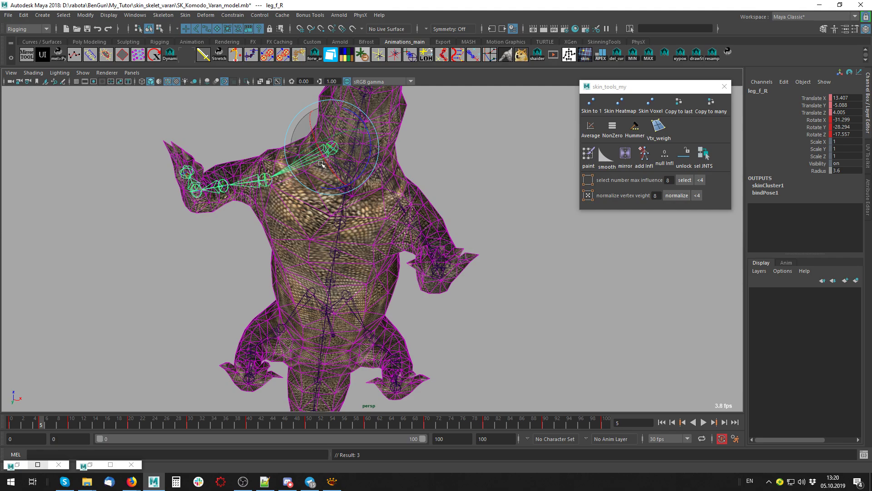
{"action": "left_click_drag", "start_coordinate": [321, 177], "coordinate": [358, 197]}
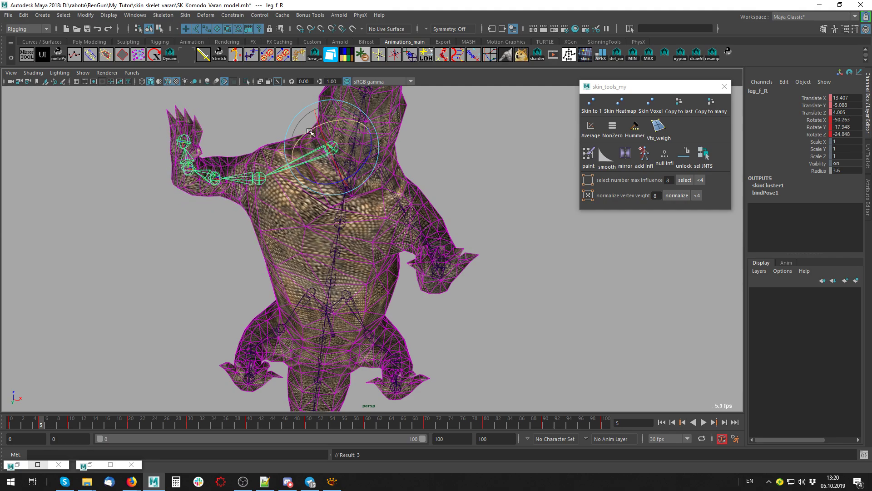
{"action": "left_click_drag", "start_coordinate": [384, 232], "coordinate": [253, 249], "text": "alt"}
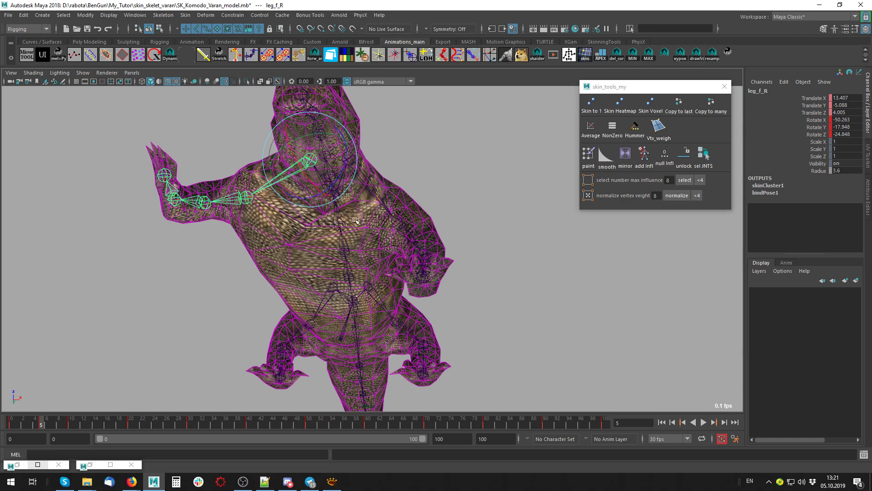
{"action": "mouse_move", "coordinate": [400, 238]}
{"action": "left_mouse_down", "text": "alt"}
{"action": "mouse_move", "coordinate": [452, 258]}
{"action": "mouse_move", "coordinate": [441, 262]}
{"action": "left_mouse_up", "text": "alt"}
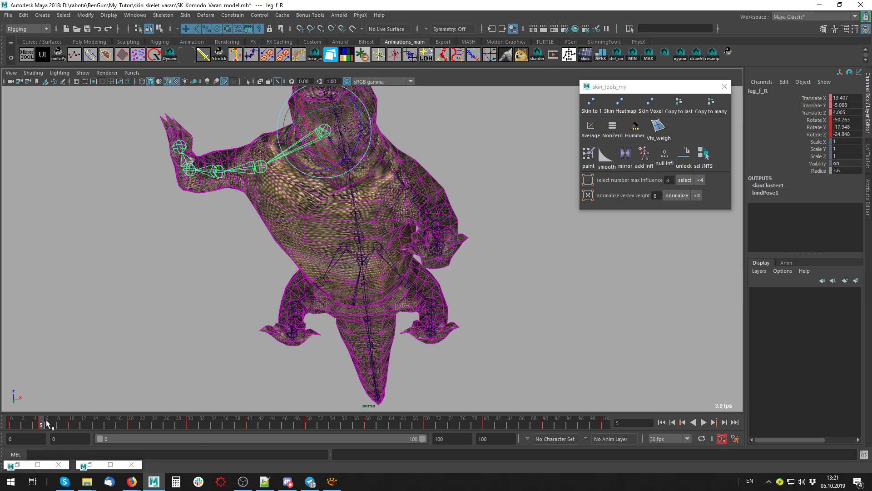
{"action": "left_click_drag", "start_coordinate": [46, 423], "coordinate": [13, 423]}
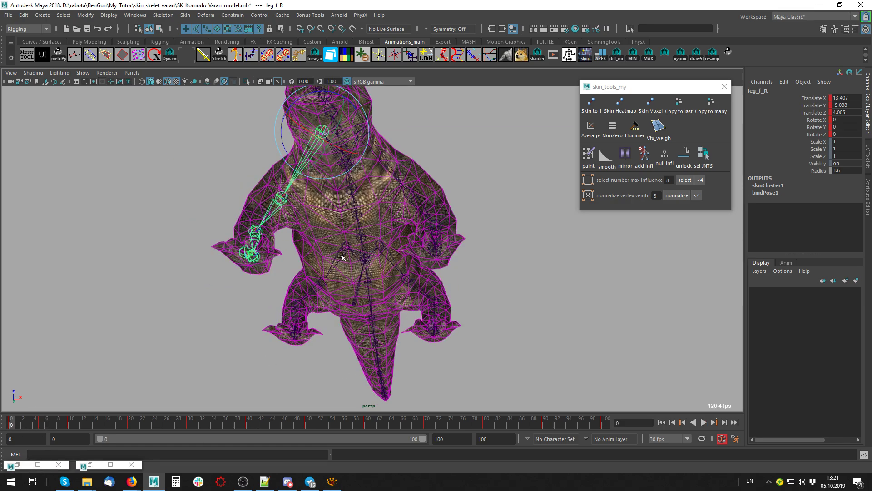
- Try removing leg_b_R's influence from the Komodo skin, then undo back to the original pose
{"action": "left_click", "coordinate": [341, 256]}
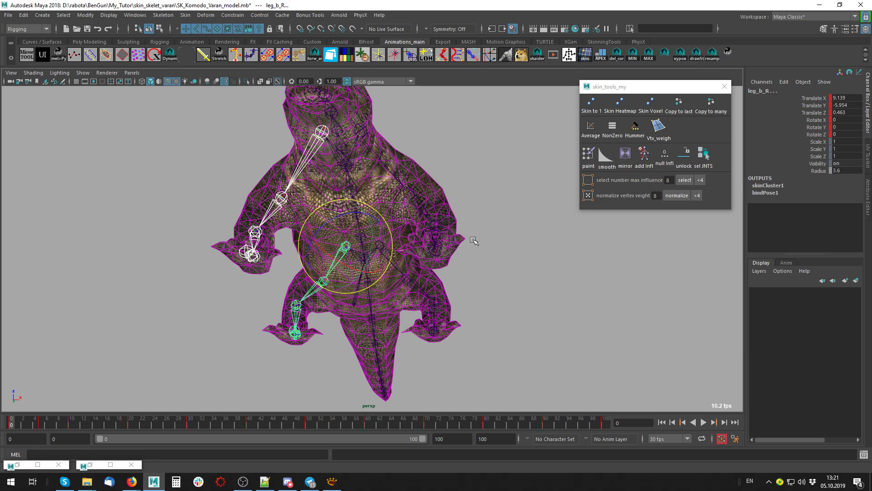
{"action": "mouse_move", "coordinate": [510, 255]}
{"action": "left_mouse_down", "text": "alt"}
{"action": "mouse_move", "coordinate": [488, 251]}
{"action": "mouse_move", "coordinate": [490, 263]}
{"action": "left_mouse_up", "text": "alt"}
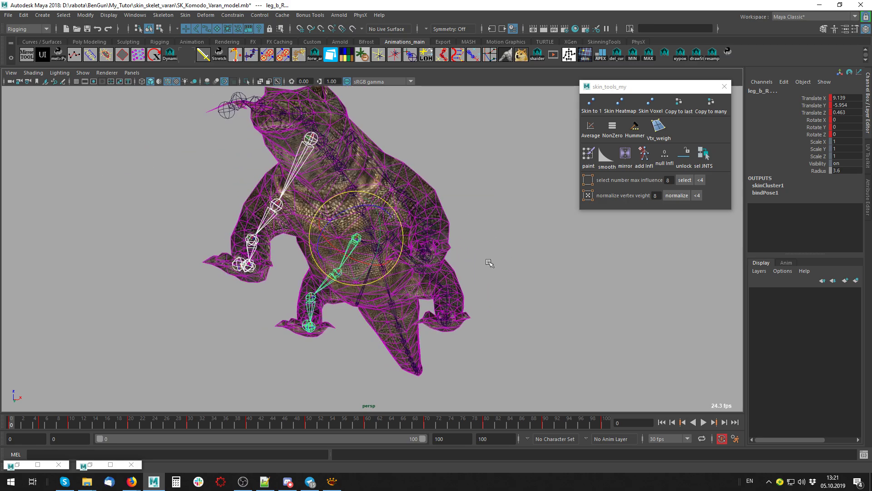
{"action": "left_click", "coordinate": [300, 210]}
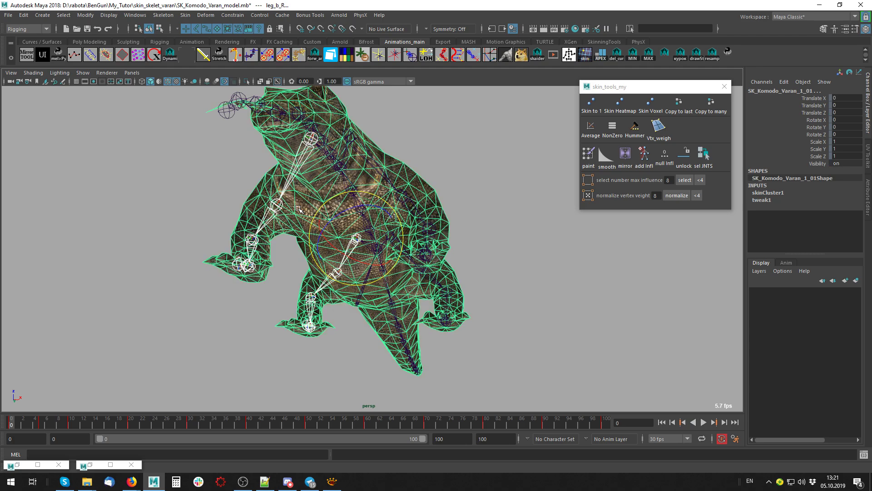
{"action": "left_click", "coordinate": [185, 17]}
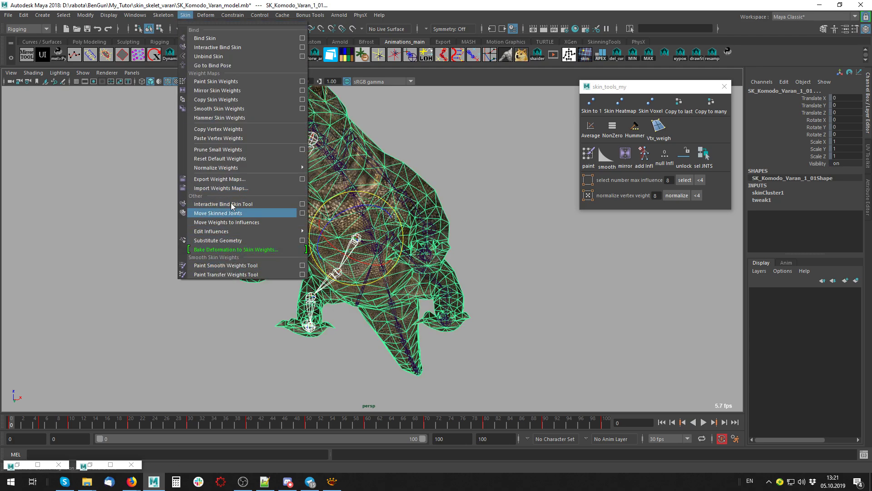
{"action": "mouse_move", "coordinate": [232, 230]}
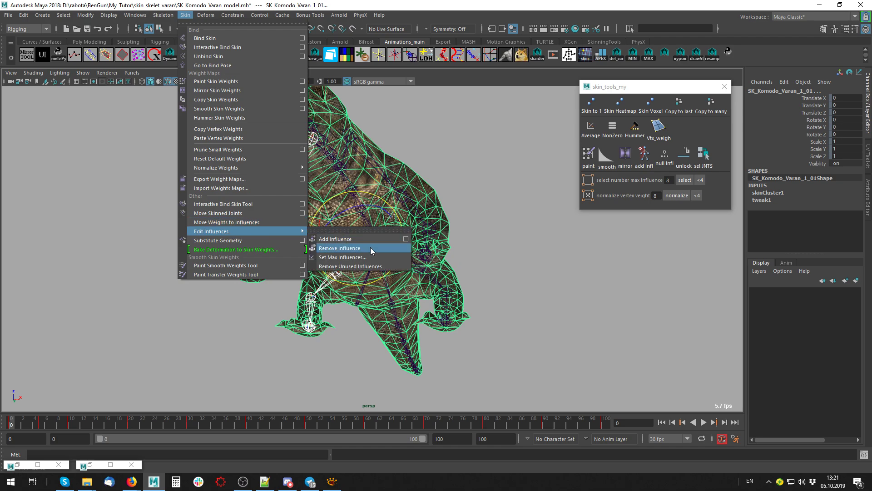
{"action": "left_click", "coordinate": [371, 249]}
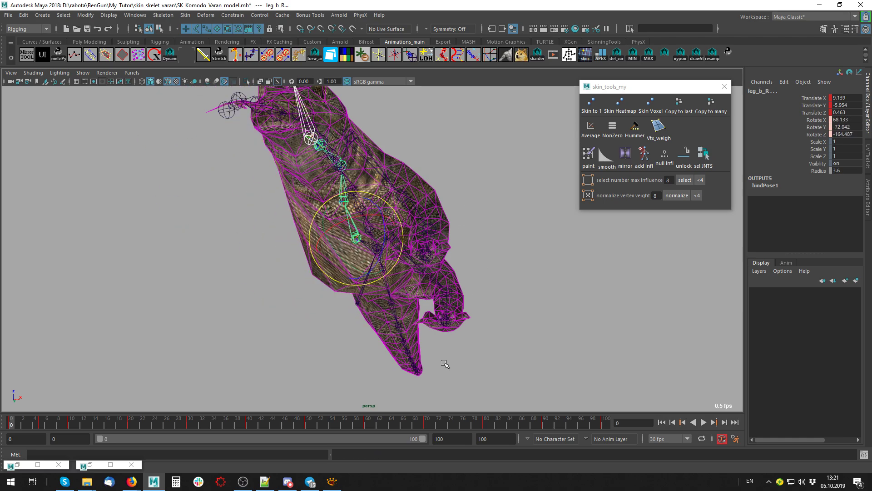
{"action": "key", "text": "ctrl+z"}
{"action": "key", "text": "ctrl+z"}
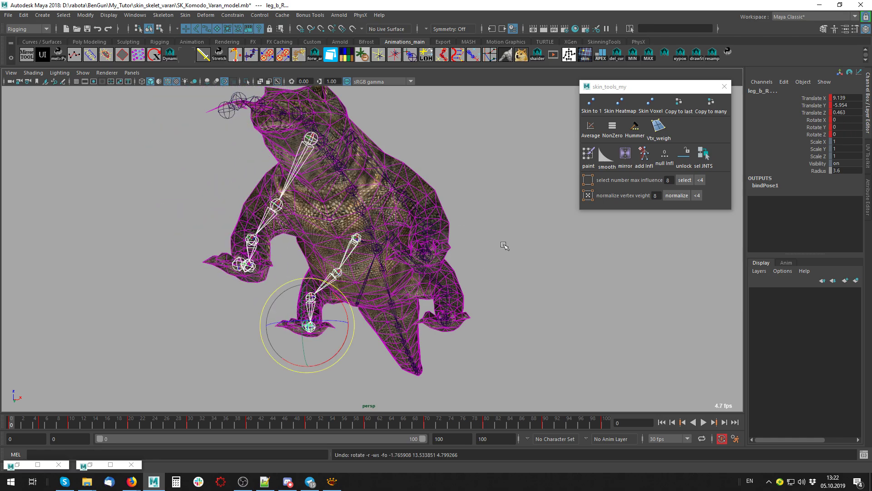
{"action": "key", "text": "ctrl+z"}
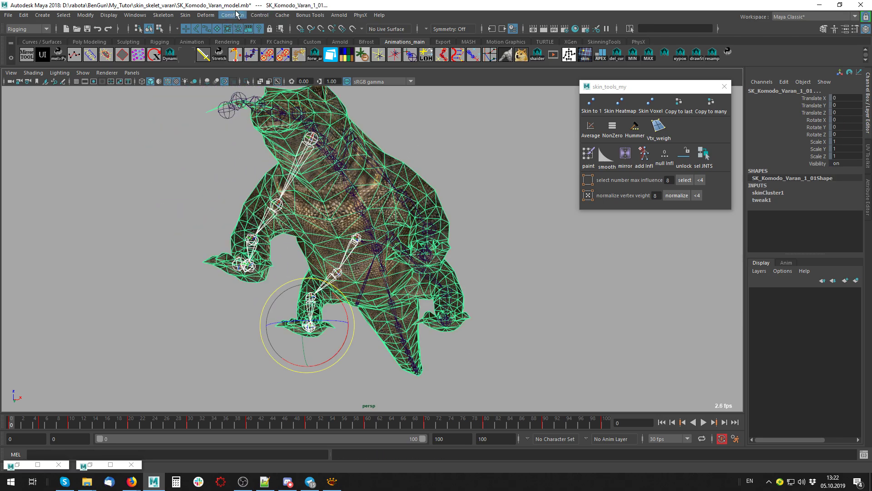
- Try removing leg_b_R4's influence from the skin, then undo the removal
{"action": "left_click", "coordinate": [186, 15]}
{"action": "mouse_move", "coordinate": [211, 231]}
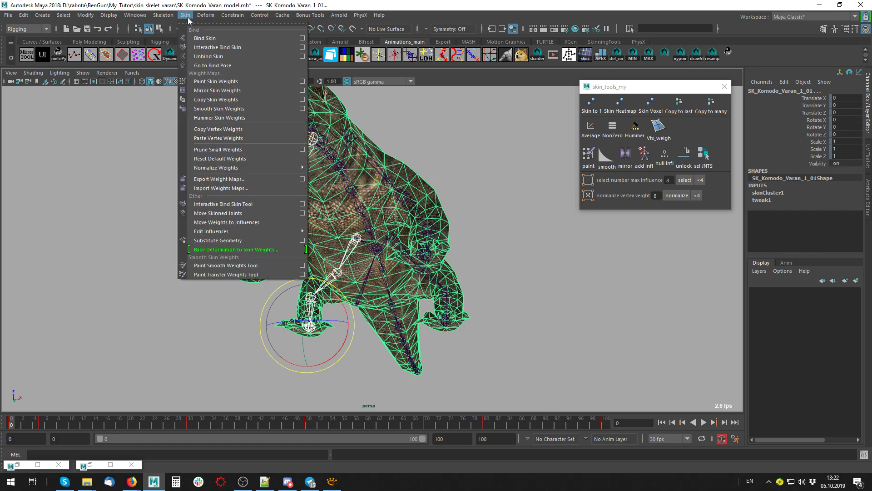
{"action": "left_click", "coordinate": [353, 248]}
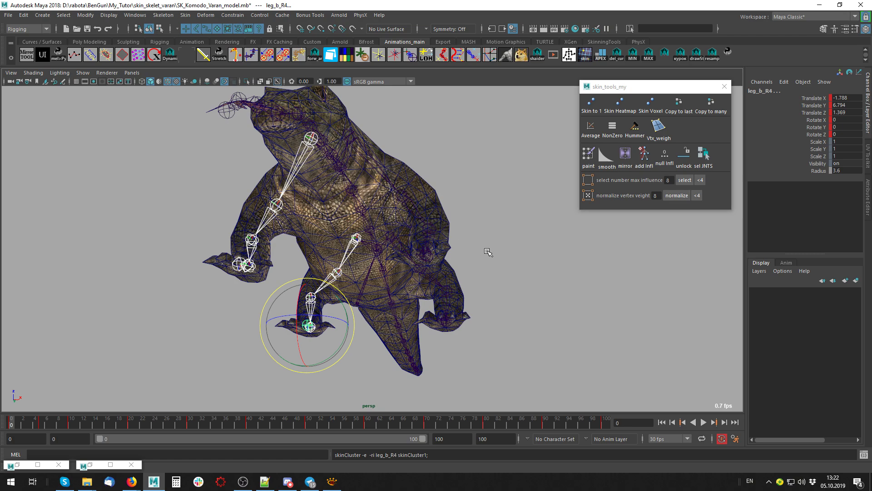
{"action": "key", "text": "ctrl+z"}
{"action": "key", "text": "ctrl+z"}
{"action": "key", "text": "ctrl+z"}
{"action": "key", "text": "ctrl+z"}
{"action": "key", "text": "ctrl+z"}
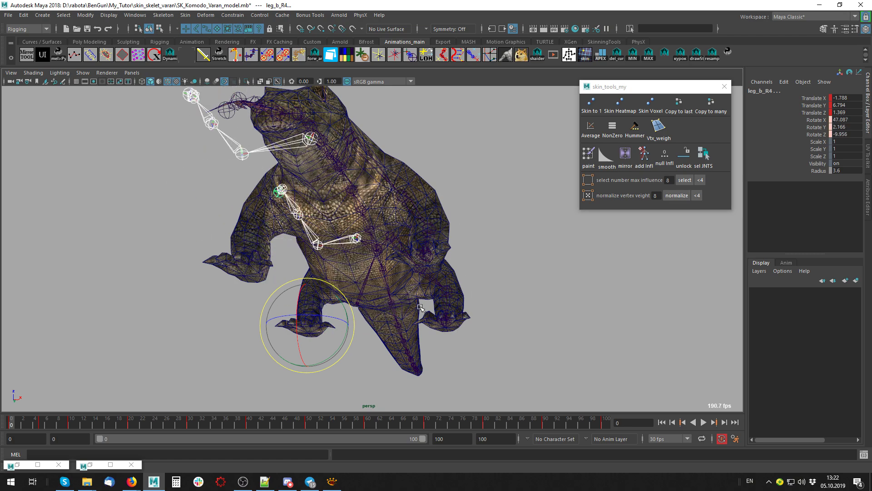
{"action": "key", "text": "ctrl+z"}
{"action": "key", "text": "ctrl+z"}
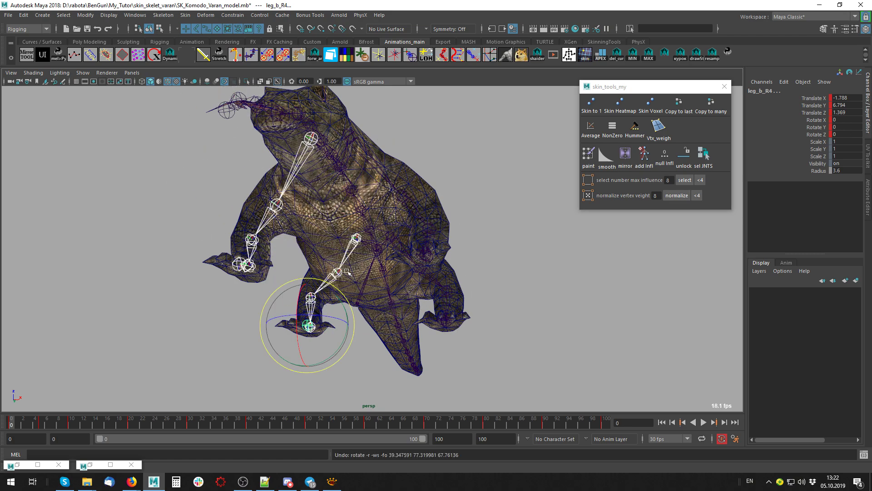
- Add the back leg joint as a skin influence and swing the leg chain to test deformation
{"action": "left_click", "coordinate": [396, 178]}
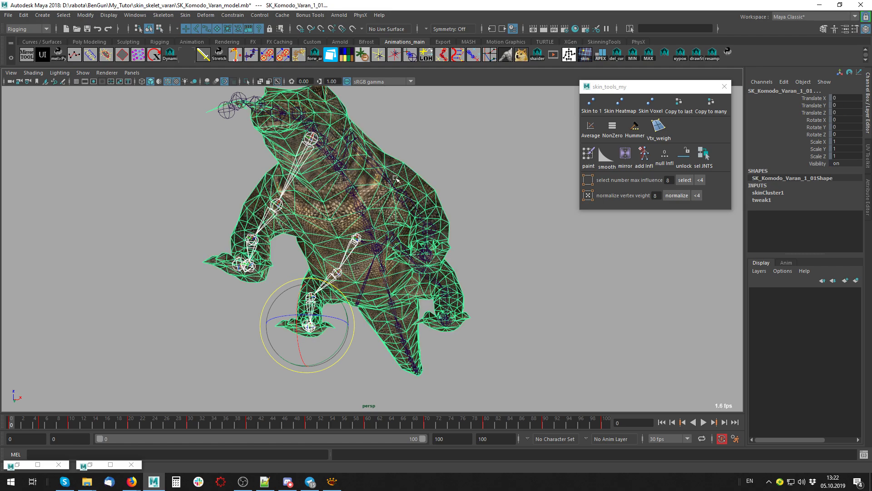
{"action": "left_click", "coordinate": [185, 15]}
{"action": "mouse_move", "coordinate": [211, 231]}
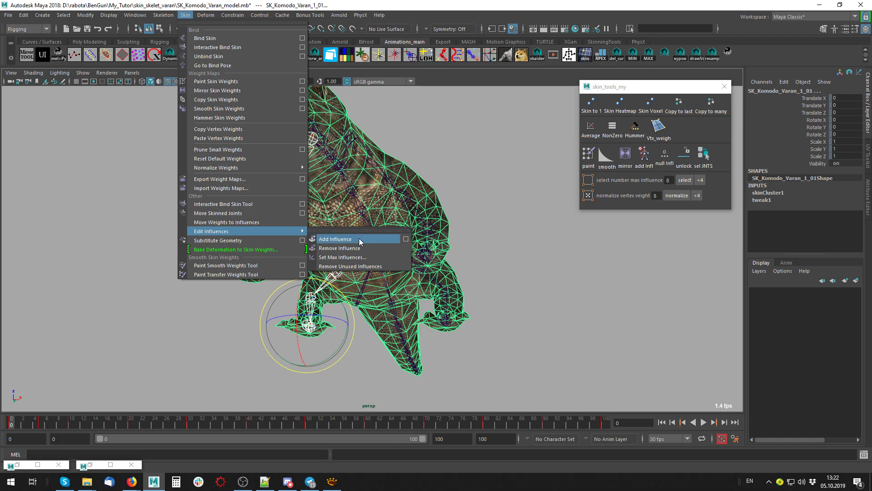
{"action": "left_click", "coordinate": [359, 239]}
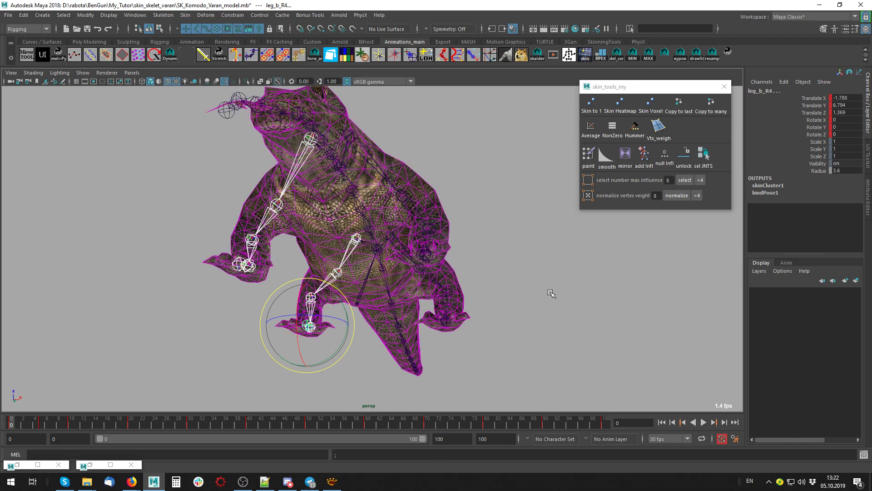
{"action": "middle_click_drag", "start_coordinate": [541, 286], "coordinate": [524, 361]}
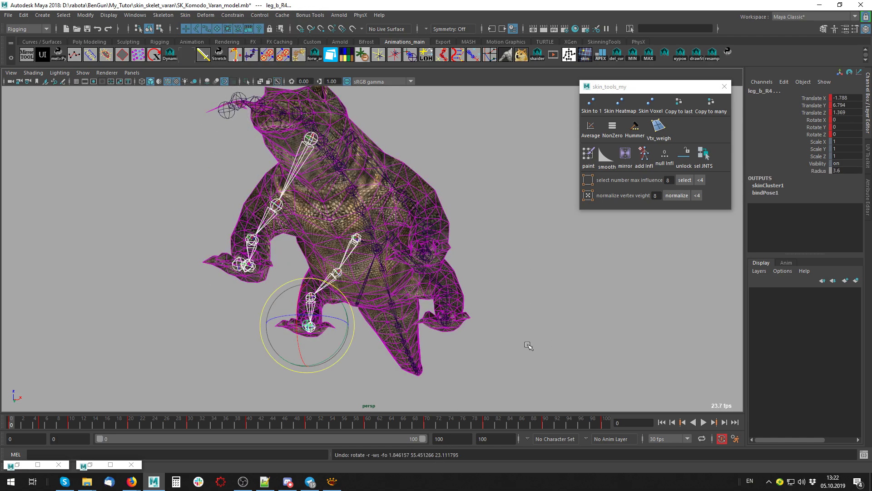
{"action": "left_click", "coordinate": [460, 288]}
- Activate Move Skinned Joints on the Komodo mesh and select joints leg_f_R and leg_b_R
{"action": "left_click", "coordinate": [406, 168]}
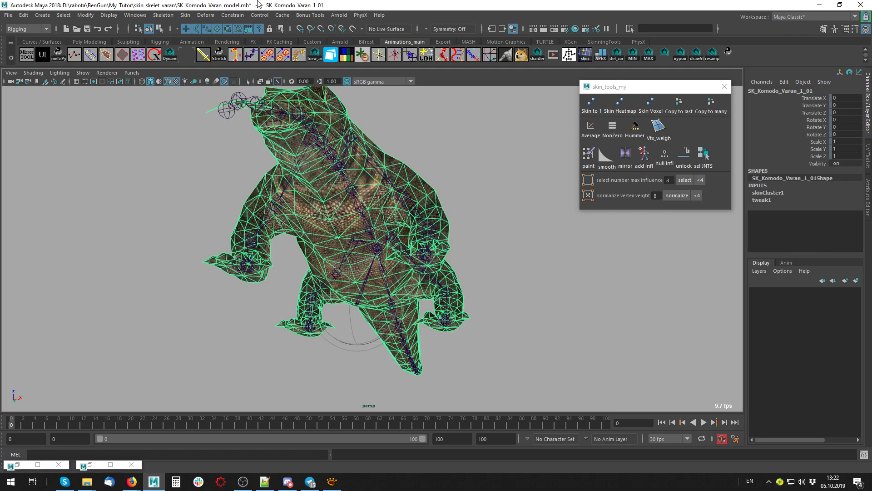
{"action": "left_click", "coordinate": [185, 15]}
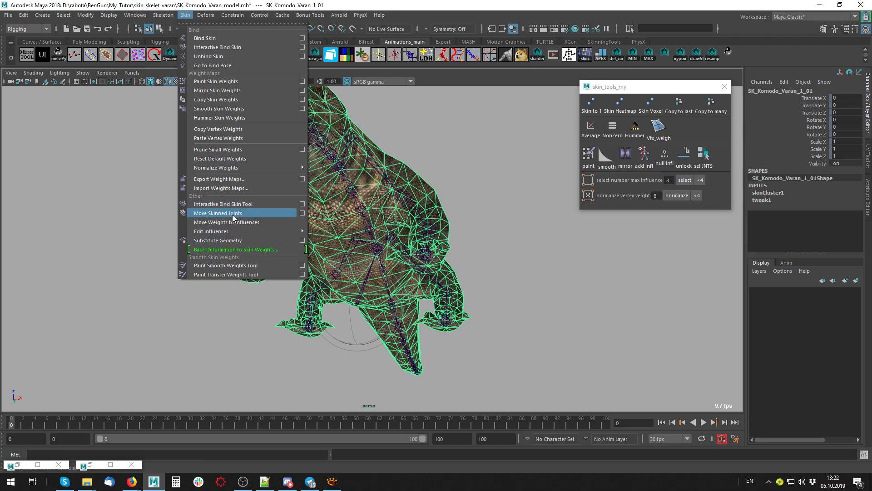
{"action": "left_click", "coordinate": [234, 90]}
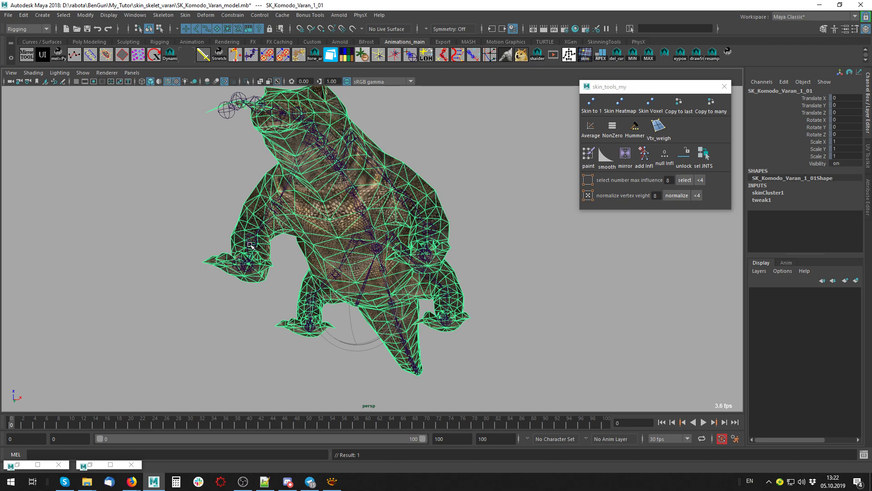
{"action": "left_click", "coordinate": [299, 161]}
{"action": "left_click", "coordinate": [350, 250]}
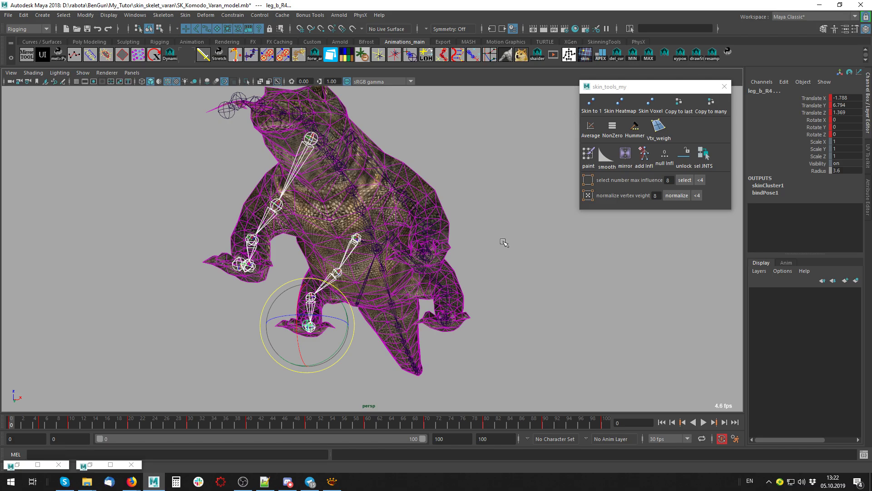
- Rotate the back leg to test its deformation, then undo the rotation and deselect it
{"action": "mouse_move", "coordinate": [504, 242]}
{"action": "middle_mouse_down"}
{"action": "mouse_move", "coordinate": [489, 318]}
{"action": "mouse_move", "coordinate": [513, 363]}
{"action": "mouse_move", "coordinate": [368, 267]}
{"action": "middle_mouse_up"}
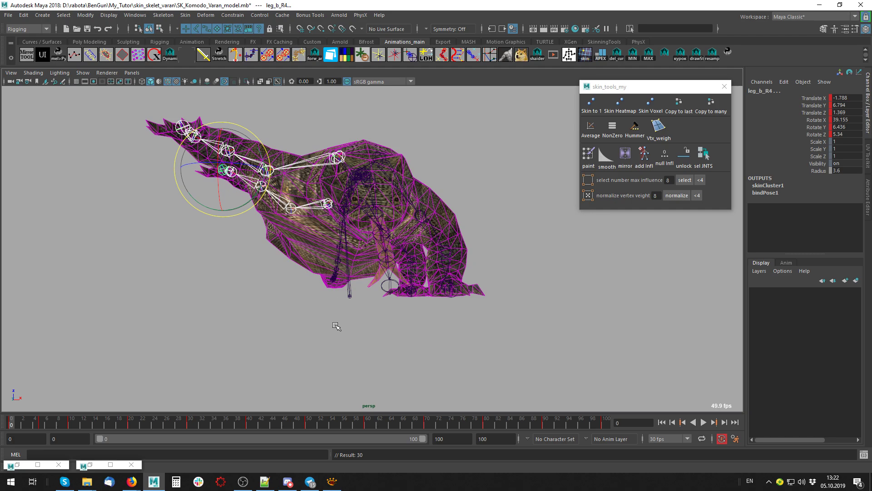
{"action": "mouse_move", "coordinate": [337, 326]}
{"action": "left_mouse_down", "text": "alt"}
{"action": "mouse_move", "coordinate": [345, 321]}
{"action": "mouse_move", "coordinate": [338, 326]}
{"action": "left_mouse_up", "text": "alt"}
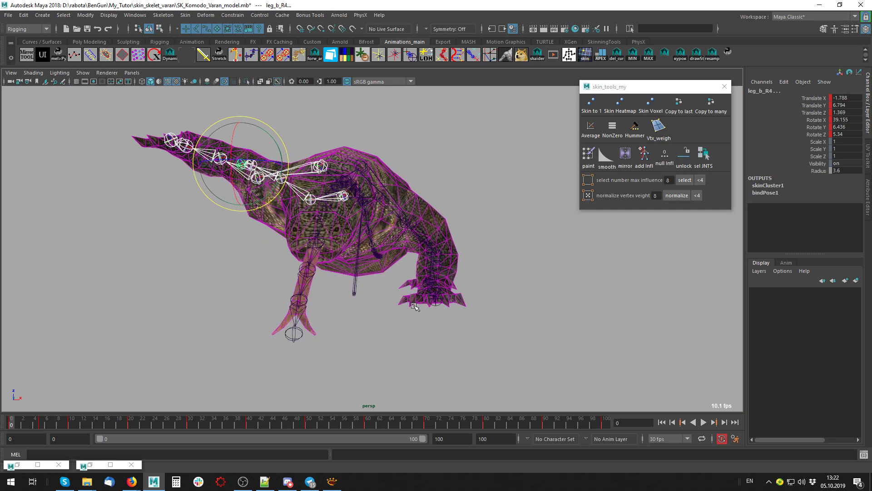
{"action": "key", "text": "ctrl+z"}
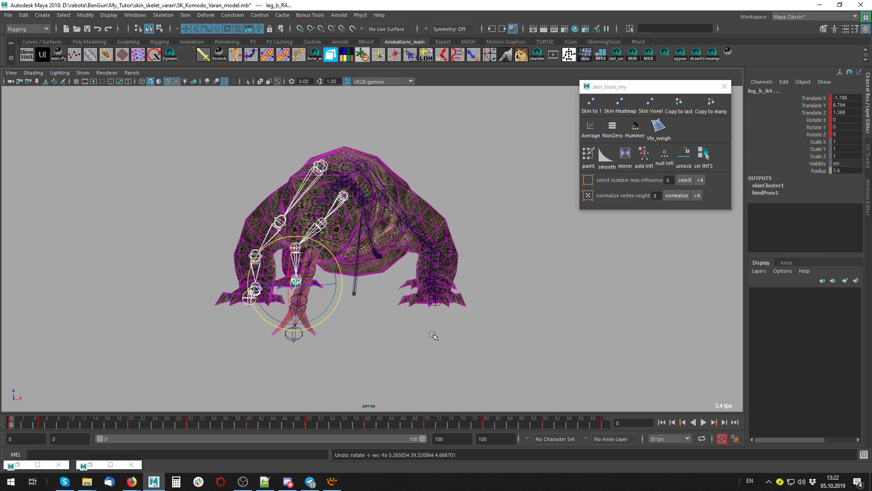
{"action": "left_click", "coordinate": [534, 363]}
- Frame the front left leg in X-ray view, select leg_f_L and preview the animation
{"action": "mouse_move", "coordinate": [540, 357]}
{"action": "left_mouse_down", "text": "alt"}
{"action": "mouse_move", "coordinate": [444, 303]}
{"action": "mouse_move", "coordinate": [436, 236]}
{"action": "left_mouse_up", "text": "alt"}
{"action": "middle_click_drag", "start_coordinate": [436, 236], "coordinate": [410, 291], "text": "alt"}
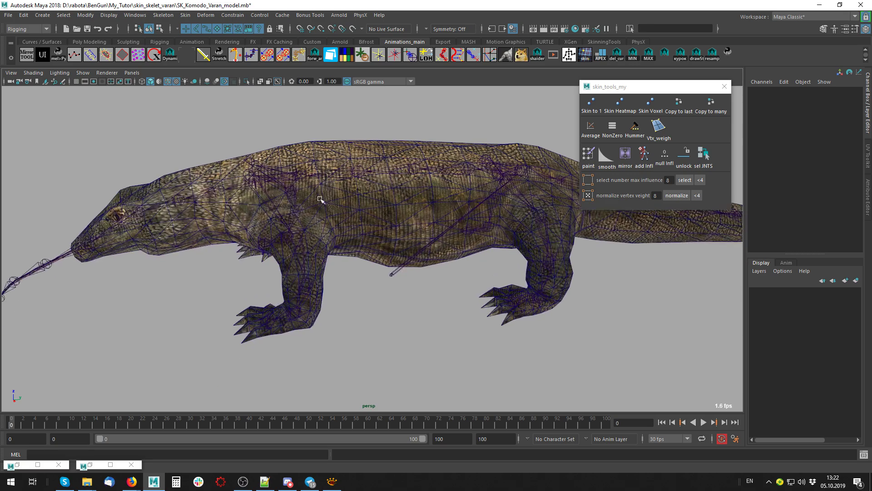
{"action": "left_click_drag", "start_coordinate": [293, 242], "coordinate": [324, 249], "text": "alt"}
{"action": "scroll", "coordinate": [325, 249], "scroll_direction": "up", "scroll_amount": 5}
{"action": "key", "text": "alt+x"}
{"action": "left_click", "coordinate": [323, 249]}
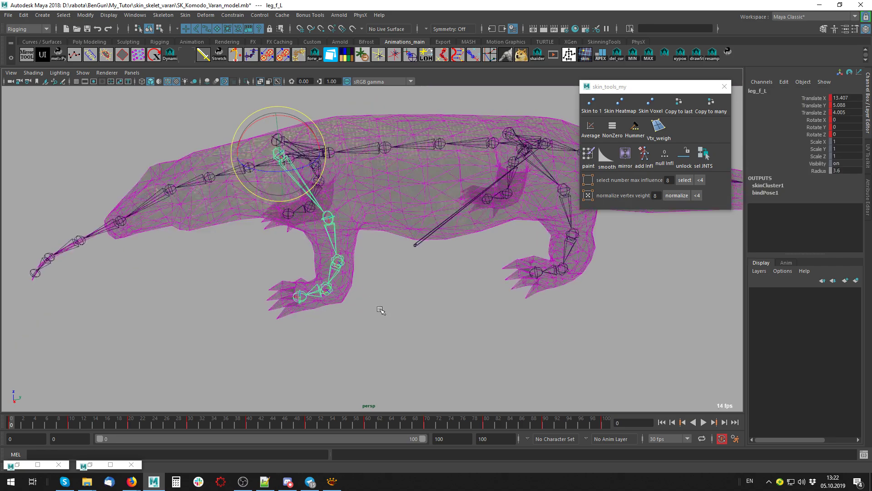
{"action": "scroll", "coordinate": [380, 305], "scroll_direction": "up", "scroll_amount": 3}
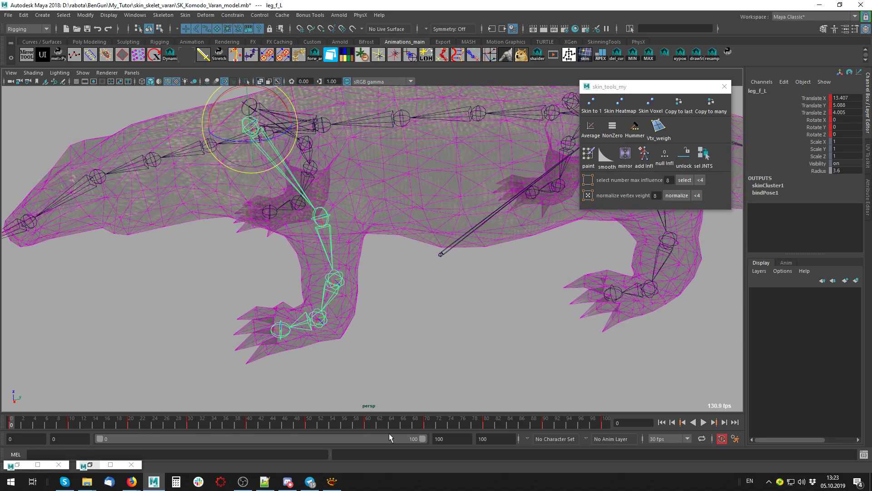
{"action": "key", "text": "alt+v"}
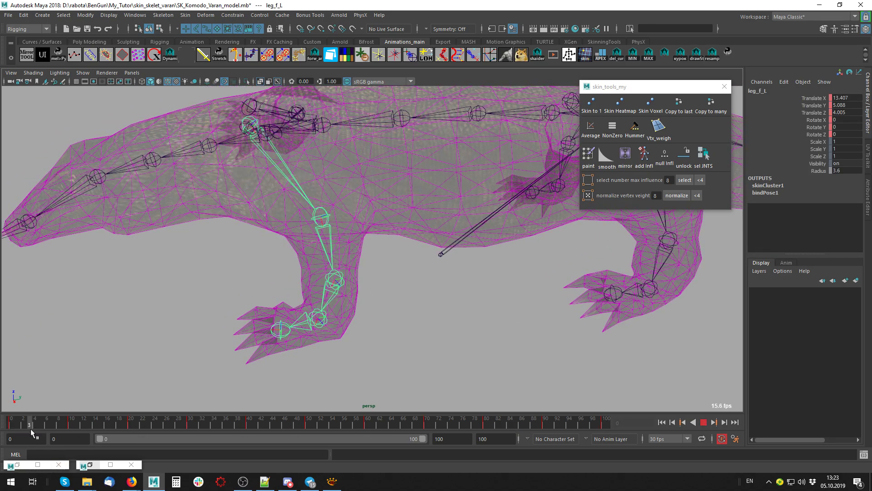
{"action": "key", "text": "alt+v"}
- Rotate the leg_f_L2 joint to lift the front left foot
{"action": "left_click", "coordinate": [317, 314]}
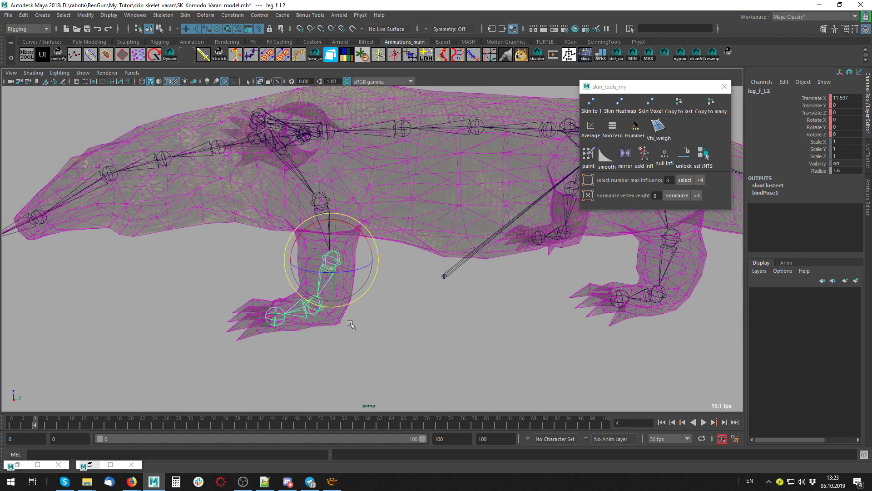
{"action": "right_click_drag", "start_coordinate": [316, 314], "coordinate": [388, 317], "text": "alt"}
{"action": "mouse_move", "coordinate": [440, 280]}
{"action": "middle_mouse_down"}
{"action": "mouse_move", "coordinate": [234, 225]}
{"action": "mouse_move", "coordinate": [244, 285]}
{"action": "middle_mouse_up"}
{"action": "left_click", "coordinate": [244, 285]}
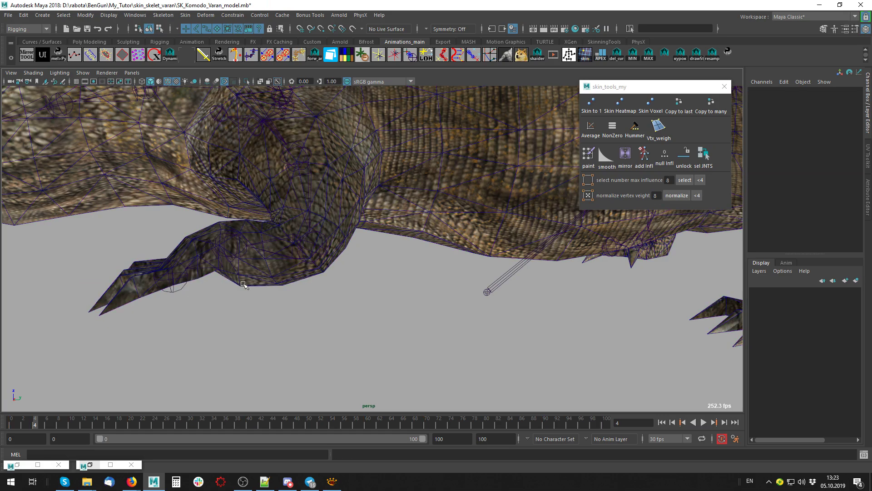
- Bend the foot joint leg_f_L4 down and back and forth to test the toes
{"action": "left_click", "coordinate": [168, 275]}
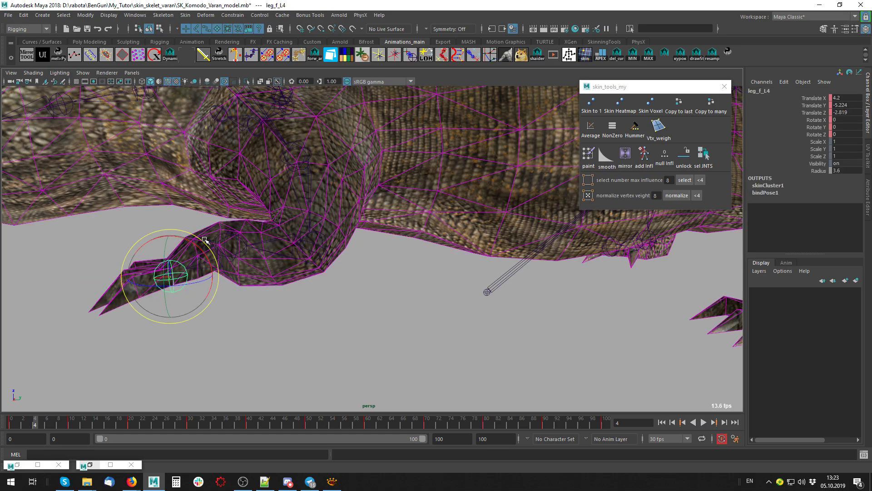
{"action": "mouse_move", "coordinate": [168, 274]}
{"action": "middle_mouse_down"}
{"action": "mouse_move", "coordinate": [128, 224]}
{"action": "mouse_move", "coordinate": [147, 231]}
{"action": "middle_mouse_up"}
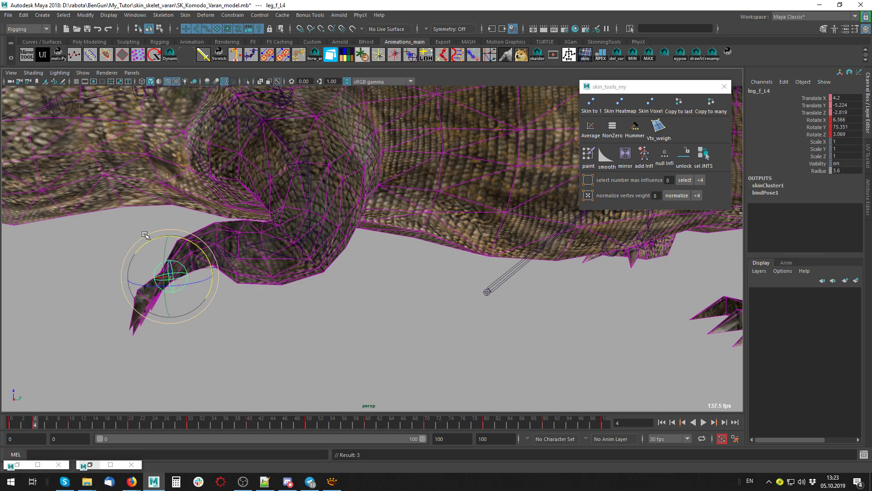
{"action": "left_click_drag", "start_coordinate": [271, 303], "coordinate": [279, 294], "text": "alt"}
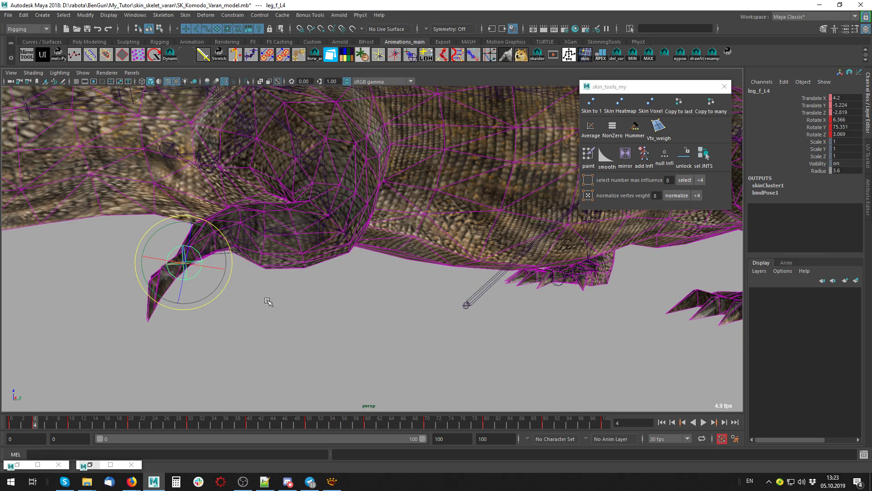
{"action": "mouse_move", "coordinate": [192, 310]}
{"action": "left_mouse_down"}
{"action": "mouse_move", "coordinate": [222, 316]}
{"action": "mouse_move", "coordinate": [126, 273]}
{"action": "mouse_move", "coordinate": [285, 266]}
{"action": "left_mouse_up"}
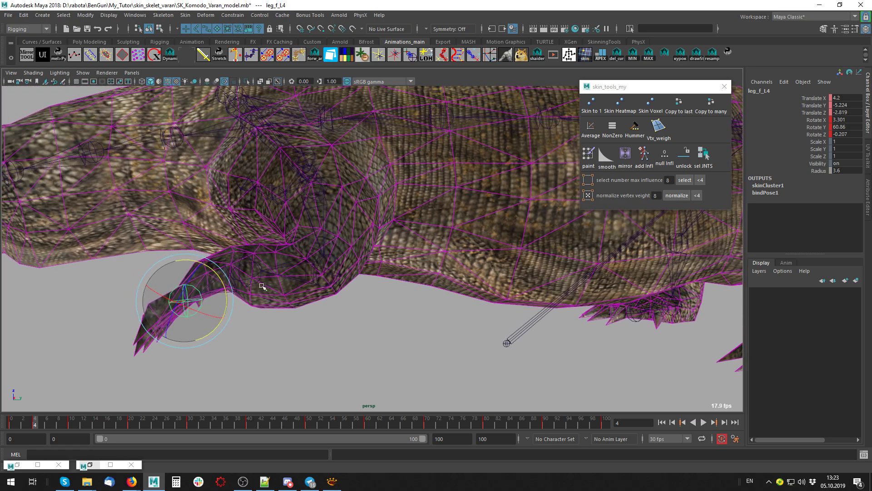
{"action": "mouse_move", "coordinate": [278, 311]}
{"action": "left_mouse_down", "text": "alt"}
{"action": "mouse_move", "coordinate": [225, 305]}
{"action": "mouse_move", "coordinate": [370, 364]}
{"action": "mouse_move", "coordinate": [209, 314]}
{"action": "left_mouse_up", "text": "alt"}
- Marquee-select the front foot's toe vertices in vertex mode with X-ray on
{"action": "left_click", "coordinate": [370, 364]}
{"action": "left_click", "coordinate": [209, 313]}
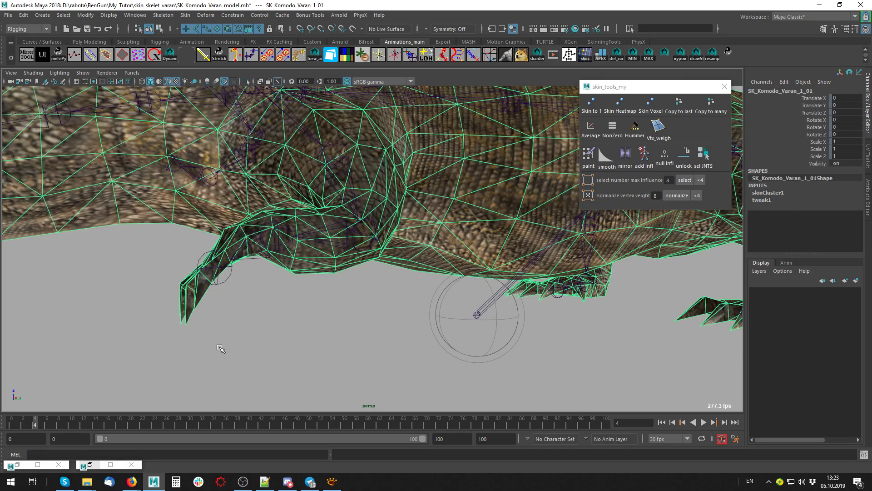
{"action": "key", "text": "F9"}
{"action": "mouse_move", "coordinate": [150, 259]}
{"action": "left_mouse_down"}
{"action": "mouse_move", "coordinate": [231, 337]}
{"action": "mouse_move", "coordinate": [349, 332]}
{"action": "mouse_move", "coordinate": [444, 298]}
{"action": "left_mouse_up"}
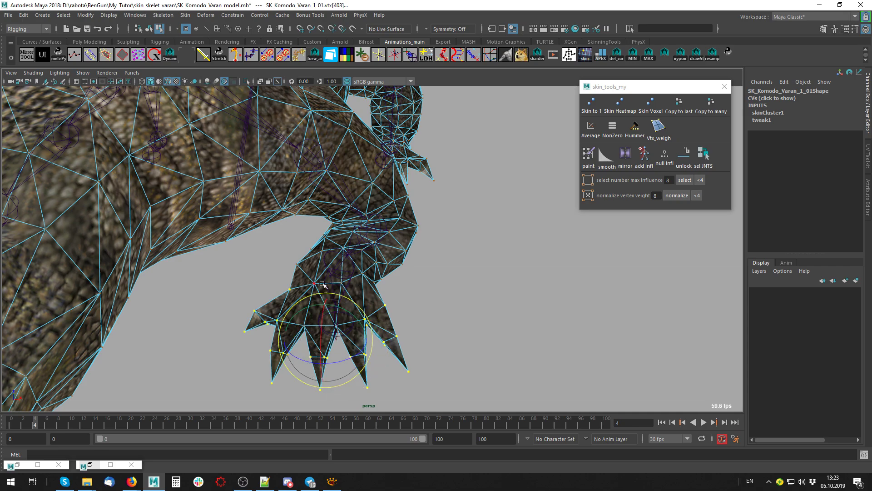
{"action": "key", "text": "alt+x"}
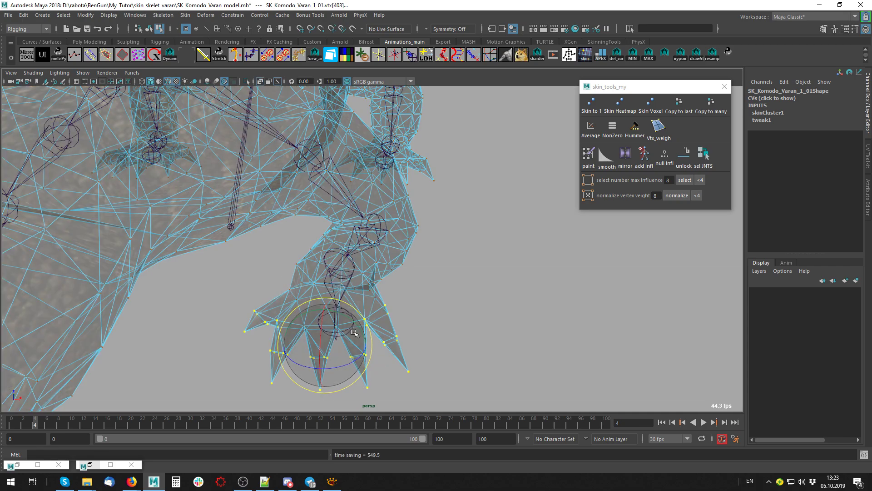
{"action": "key", "text": "q"}
- Apply a weight option to the selected toe vertices and play the animation to check them
{"action": "right_click", "coordinate": [343, 221]}
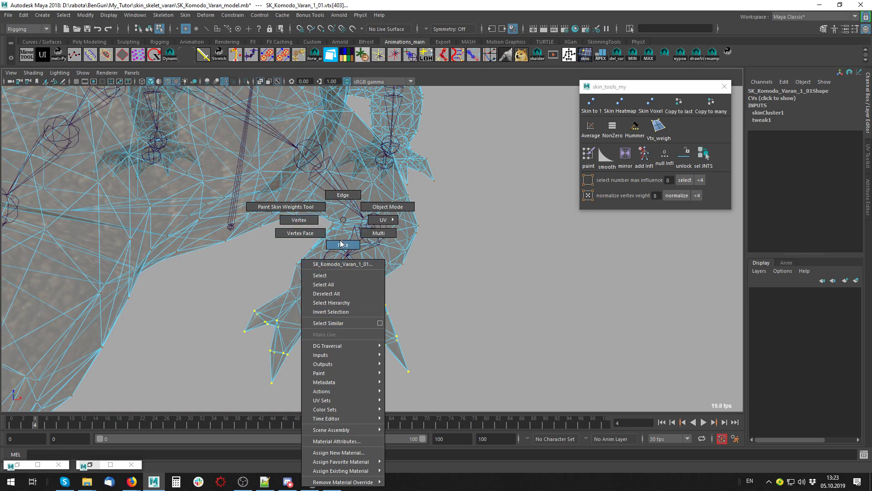
{"action": "right_click_drag", "start_coordinate": [343, 221], "coordinate": [341, 351]}
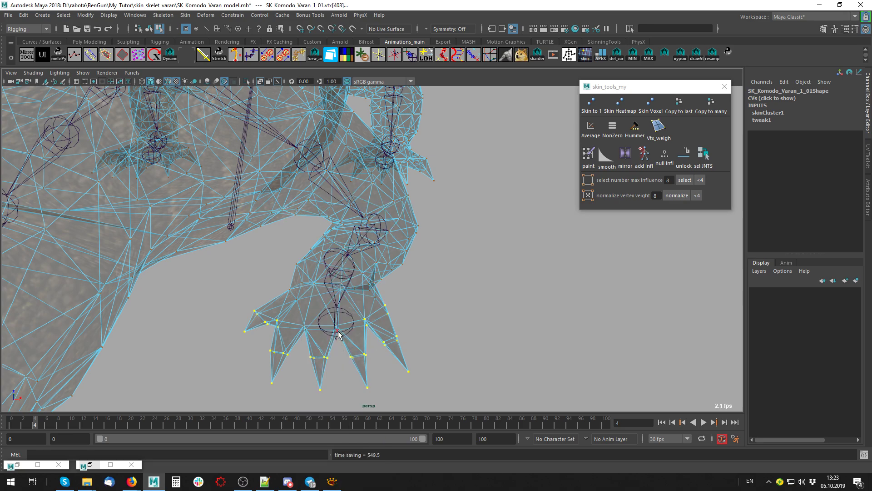
{"action": "right_click_drag", "start_coordinate": [335, 247], "coordinate": [286, 248]}
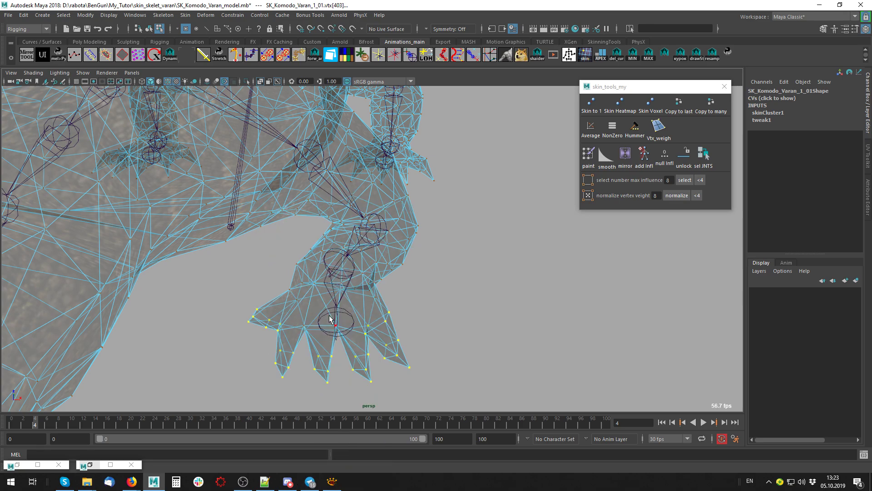
{"action": "left_click_drag", "start_coordinate": [330, 320], "coordinate": [394, 330], "text": "alt"}
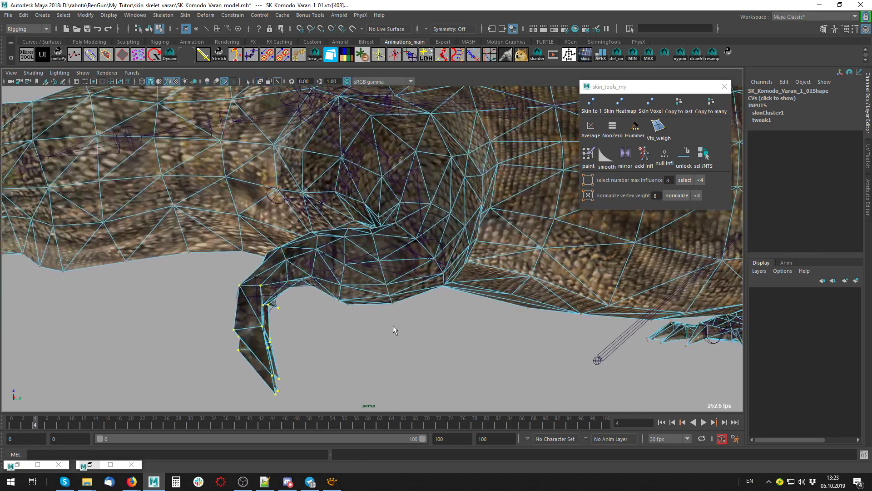
{"action": "key", "text": "alt+v"}
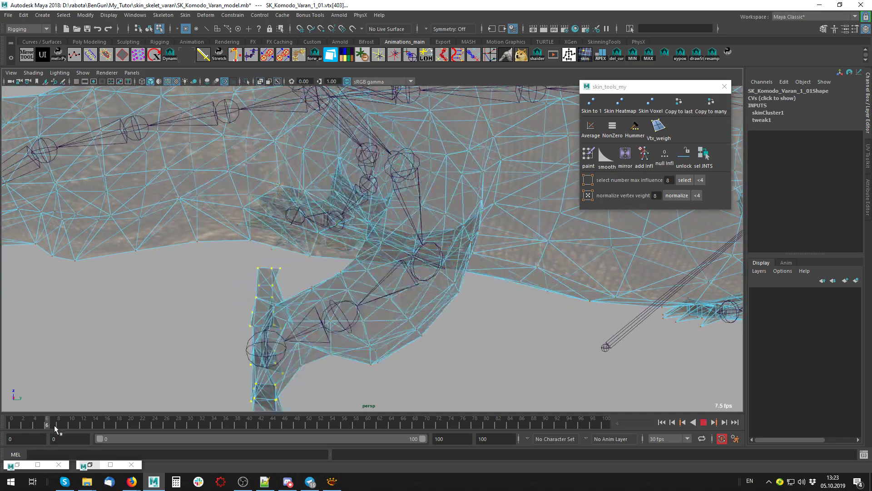
{"action": "left_click", "coordinate": [10, 425]}
- Reselect a group of toe vertices and check them during playback, stopping at frame 3
{"action": "mouse_move", "coordinate": [254, 345]}
{"action": "left_mouse_down", "text": "alt"}
{"action": "mouse_move", "coordinate": [284, 357]}
{"action": "mouse_move", "coordinate": [210, 357]}
{"action": "mouse_move", "coordinate": [246, 321]}
{"action": "mouse_move", "coordinate": [260, 331]}
{"action": "left_mouse_up", "text": "alt"}
{"action": "left_click", "coordinate": [284, 357]}
{"action": "mouse_move", "coordinate": [222, 358]}
{"action": "left_mouse_down"}
{"action": "mouse_move", "coordinate": [278, 334]}
{"action": "mouse_move", "coordinate": [237, 276]}
{"action": "left_mouse_up"}
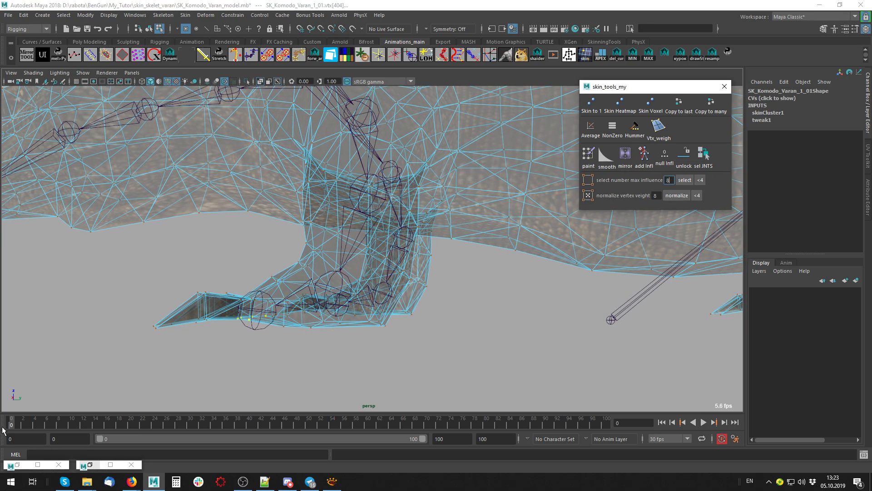
{"action": "key", "text": "alt+v"}
{"action": "left_click", "coordinate": [30, 426]}
{"action": "mouse_move", "coordinate": [253, 296]}
{"action": "left_mouse_down", "text": "alt"}
{"action": "mouse_move", "coordinate": [251, 308]}
{"action": "mouse_move", "coordinate": [189, 225]}
{"action": "left_mouse_up", "text": "alt"}
- Inspect a single toe vertex in X-ray, then clear it and return to opaque textured view
{"action": "key", "text": "alt+x"}
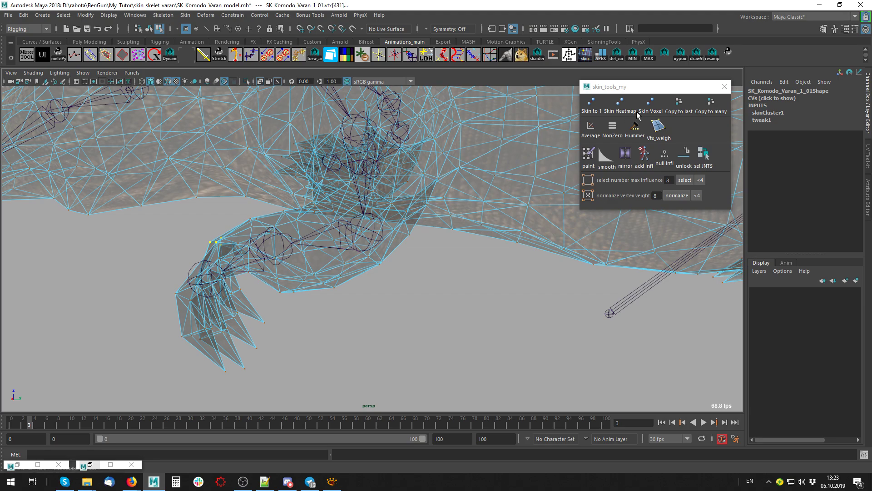
{"action": "key", "text": "alt+x"}
{"action": "mouse_move", "coordinate": [454, 315]}
{"action": "left_mouse_down", "text": "alt"}
{"action": "mouse_move", "coordinate": [299, 298]}
{"action": "mouse_move", "coordinate": [305, 355]}
{"action": "left_mouse_up", "text": "alt"}
{"action": "key", "text": "alt+x"}
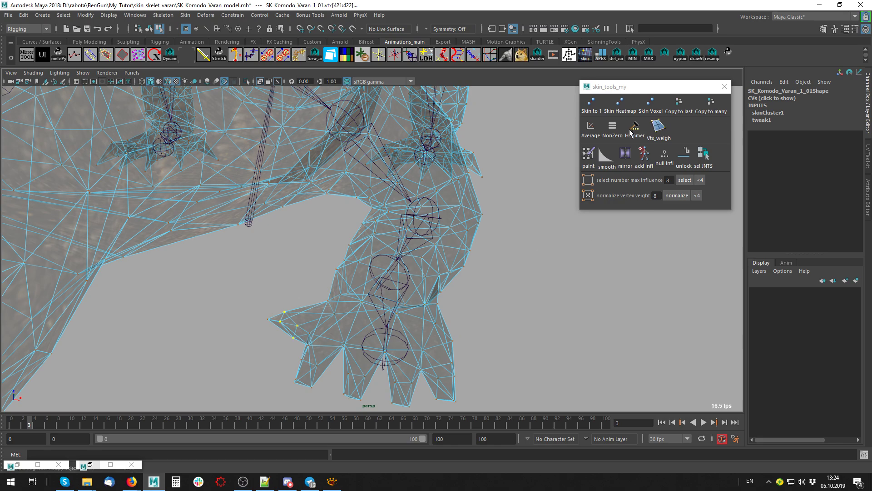
{"action": "left_click", "coordinate": [268, 319]}
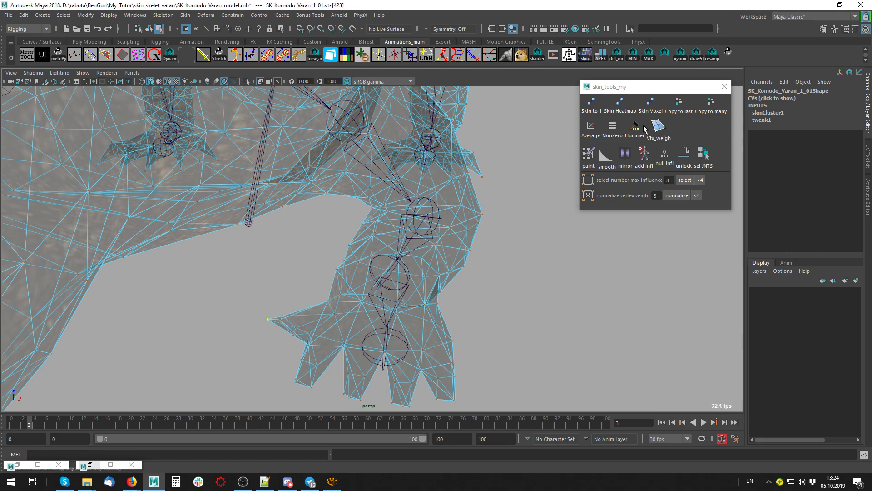
{"action": "left_click", "coordinate": [518, 314]}
{"action": "key", "text": "alt+x"}
{"action": "mouse_move", "coordinate": [518, 315]}
{"action": "left_mouse_down", "text": "alt"}
{"action": "mouse_move", "coordinate": [459, 286]}
{"action": "mouse_move", "coordinate": [243, 268]}
{"action": "mouse_move", "coordinate": [212, 315]}
{"action": "left_mouse_up", "text": "alt"}
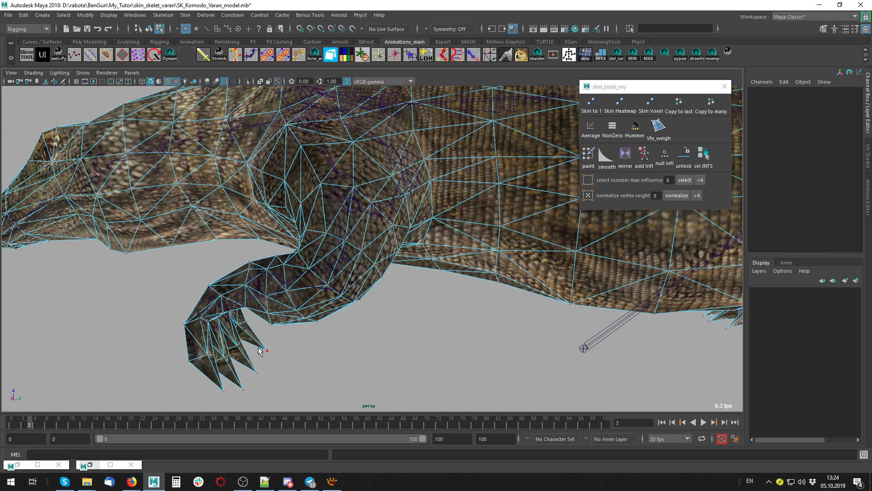
{"action": "mouse_move", "coordinate": [298, 346]}
{"action": "left_mouse_down", "text": "alt"}
{"action": "mouse_move", "coordinate": [353, 358]}
{"action": "mouse_move", "coordinate": [426, 312]}
{"action": "mouse_move", "coordinate": [312, 333]}
{"action": "left_mouse_up", "text": "alt"}
- Return to object mode, clear the selection and zoom in on the foreleg in X-ray
{"action": "key", "text": "F8"}
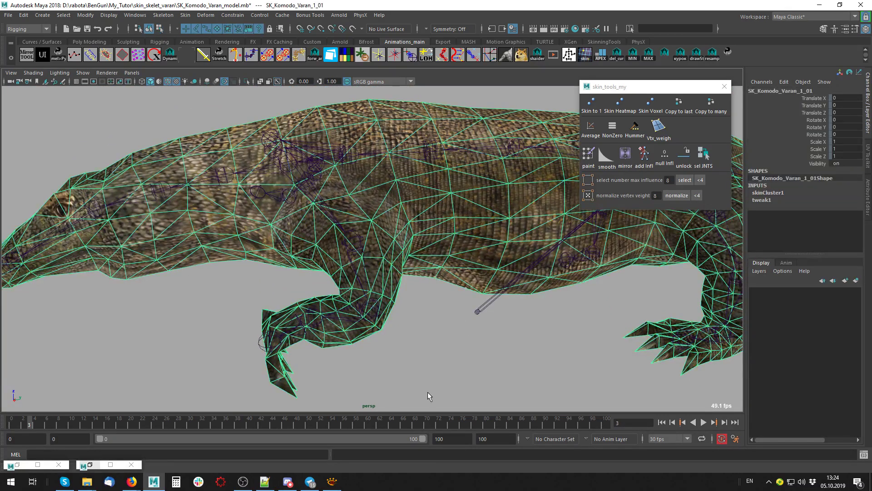
{"action": "left_click", "coordinate": [427, 392]}
{"action": "key", "text": "alt+x"}
{"action": "scroll", "coordinate": [421, 342], "scroll_direction": "up", "scroll_amount": 5}
{"action": "middle_click_drag", "start_coordinate": [431, 346], "coordinate": [420, 342], "text": "alt"}
{"action": "left_click_drag", "start_coordinate": [421, 342], "coordinate": [315, 288], "text": "alt"}
- Test-rotate the leg_f_L1 shoulder joint at frame 4, then undo the rotations
{"action": "left_click", "coordinate": [325, 278]}
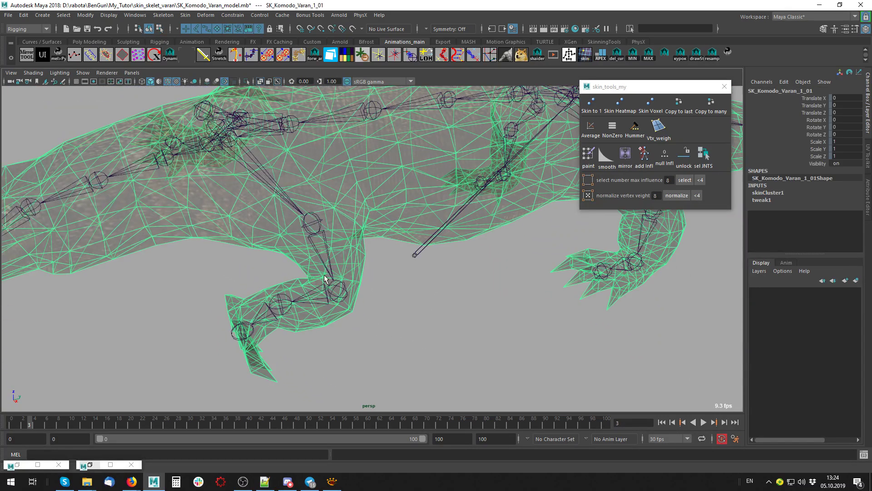
{"action": "left_click", "coordinate": [337, 302]}
{"action": "left_click", "coordinate": [39, 424]}
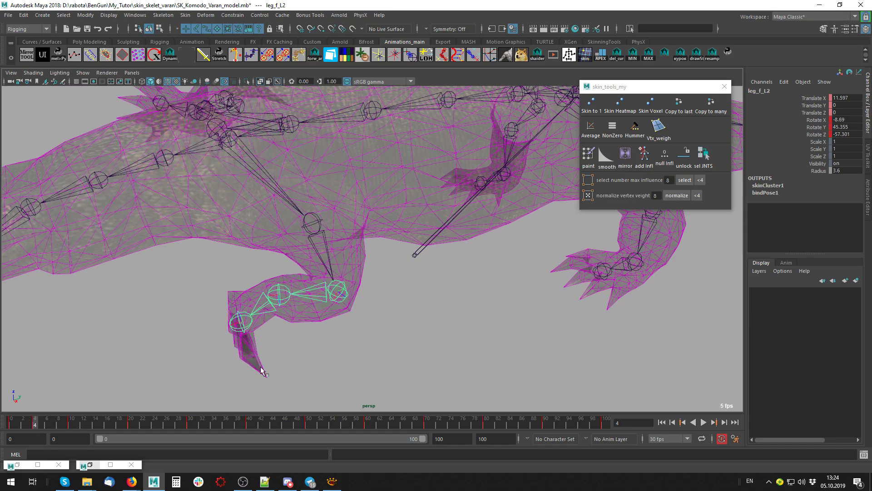
{"action": "left_click", "coordinate": [296, 193]}
{"action": "mouse_move", "coordinate": [296, 193]}
{"action": "left_mouse_down", "text": "alt"}
{"action": "mouse_move", "coordinate": [276, 278]}
{"action": "mouse_move", "coordinate": [317, 236]}
{"action": "mouse_move", "coordinate": [379, 229]}
{"action": "mouse_move", "coordinate": [386, 306]}
{"action": "left_mouse_up", "text": "alt"}
{"action": "key", "text": "e"}
{"action": "key", "text": "ctrl+z"}
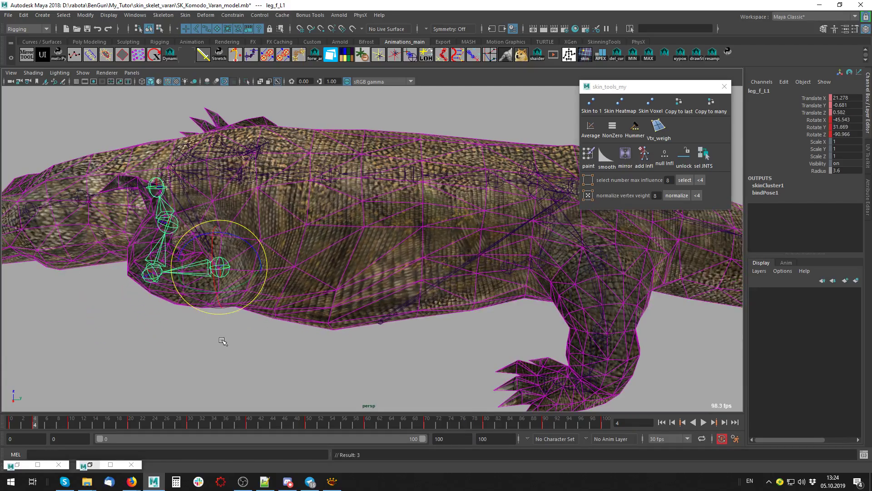
{"action": "key", "text": "ctrl+z"}
{"action": "key", "text": "ctrl+z"}
{"action": "key", "text": "ctrl+z"}
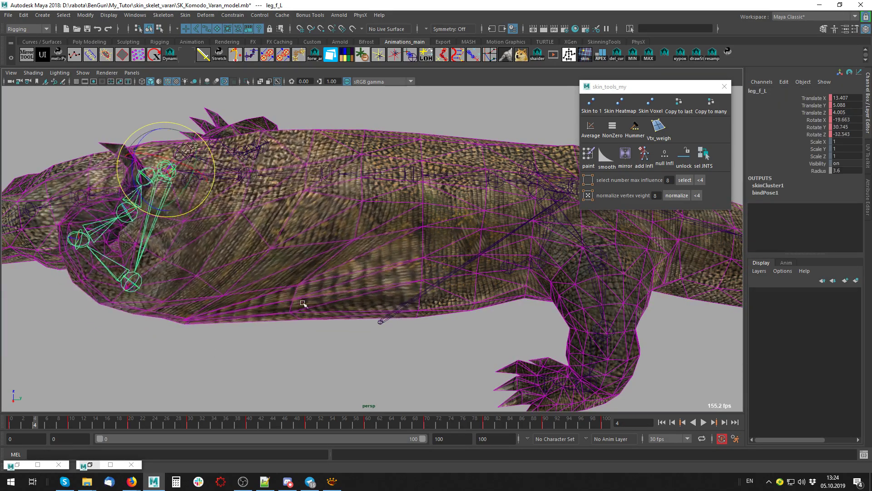
- From a side view, marquee a band of mid-torso vertices in vertex mode
{"action": "scroll", "coordinate": [309, 309], "scroll_direction": "down", "scroll_amount": 5}
{"action": "left_click", "coordinate": [364, 230]}
{"action": "left_click_drag", "start_coordinate": [363, 229], "coordinate": [354, 358], "text": "alt"}
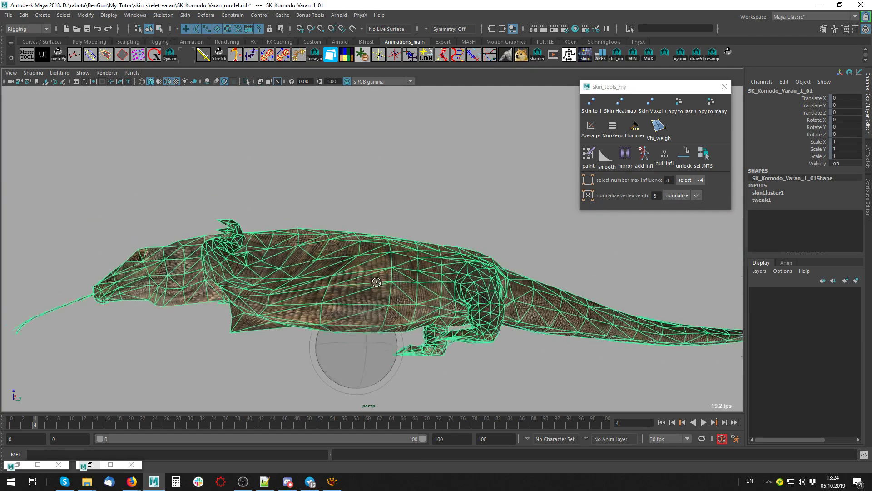
{"action": "key", "text": "F8"}
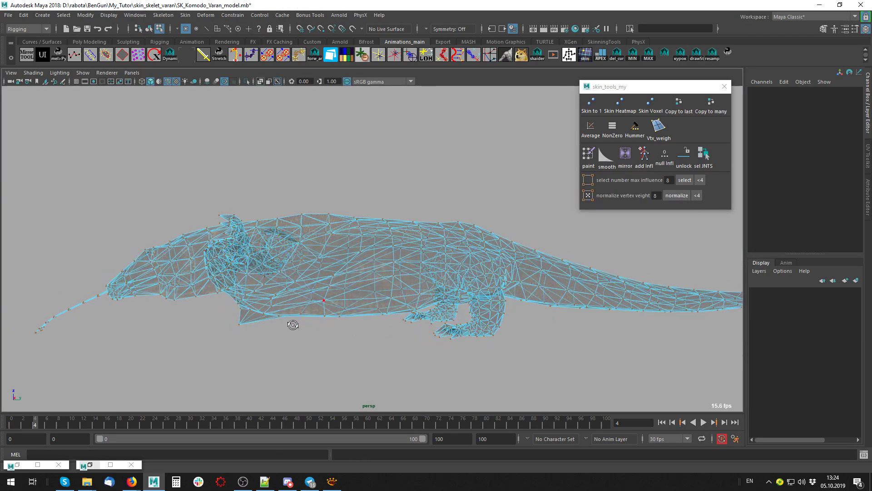
{"action": "mouse_move", "coordinate": [317, 165]}
{"action": "left_mouse_down"}
{"action": "mouse_move", "coordinate": [381, 346]}
{"action": "mouse_move", "coordinate": [321, 352]}
{"action": "left_mouse_up"}
{"action": "left_click_drag", "start_coordinate": [291, 327], "coordinate": [342, 253], "text": "alt"}
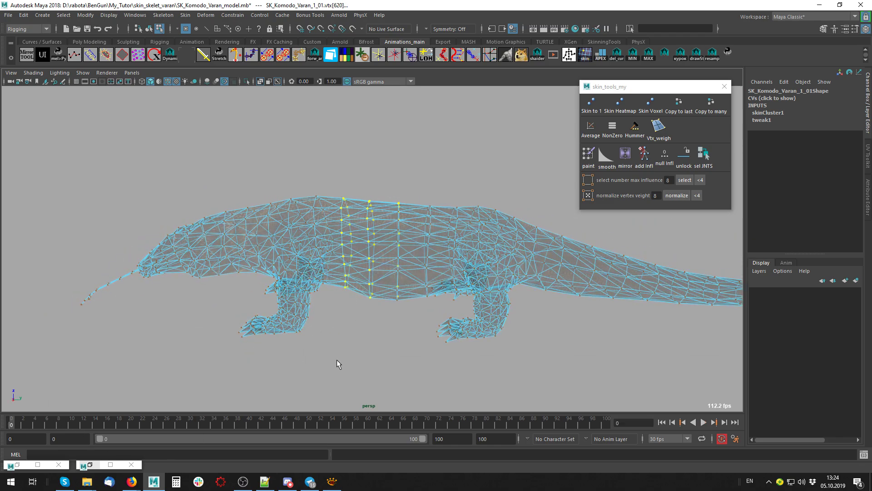
- Advance to the frame-4 pose with the front leg raised
{"action": "left_click_drag", "start_coordinate": [337, 359], "coordinate": [334, 311], "text": "alt"}
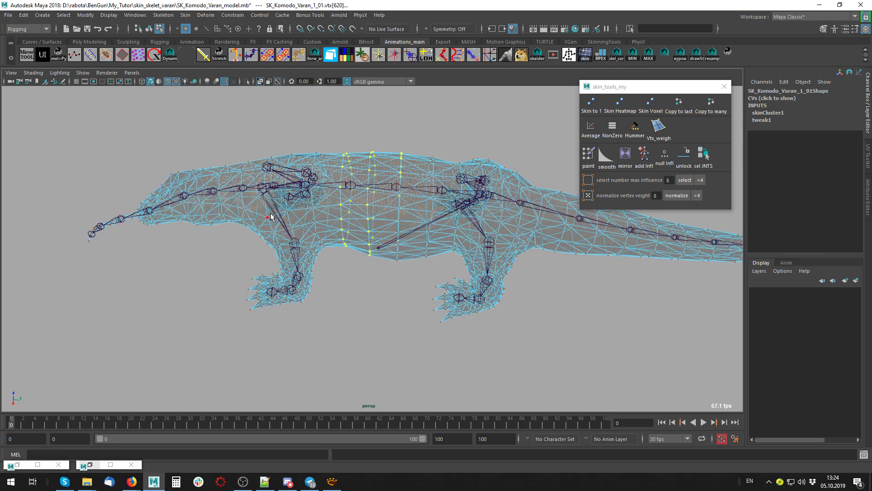
{"action": "key", "text": "alt+v"}
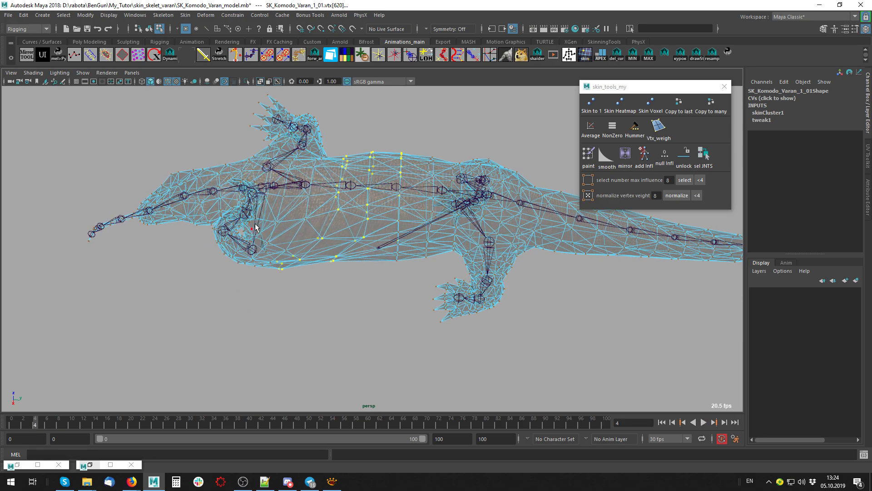
{"action": "right_click_drag", "start_coordinate": [256, 227], "coordinate": [259, 251]}
{"action": "mouse_move", "coordinate": [259, 250]}
{"action": "left_mouse_down", "text": "alt"}
{"action": "mouse_move", "coordinate": [256, 334]}
{"action": "mouse_move", "coordinate": [249, 280]}
{"action": "left_mouse_up", "text": "alt"}
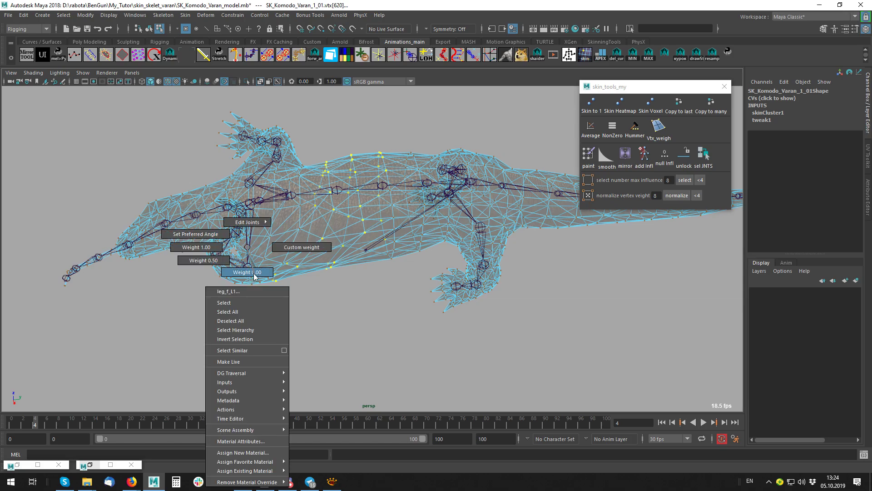
- Grow the torso selection into full vertex loops, opening then dismissing the weight marking menu
{"action": "right_click_drag", "start_coordinate": [248, 274], "coordinate": [250, 252]}
{"action": "left_click_drag", "start_coordinate": [348, 329], "coordinate": [288, 284], "text": "alt"}
{"action": "right_click", "coordinate": [246, 260]}
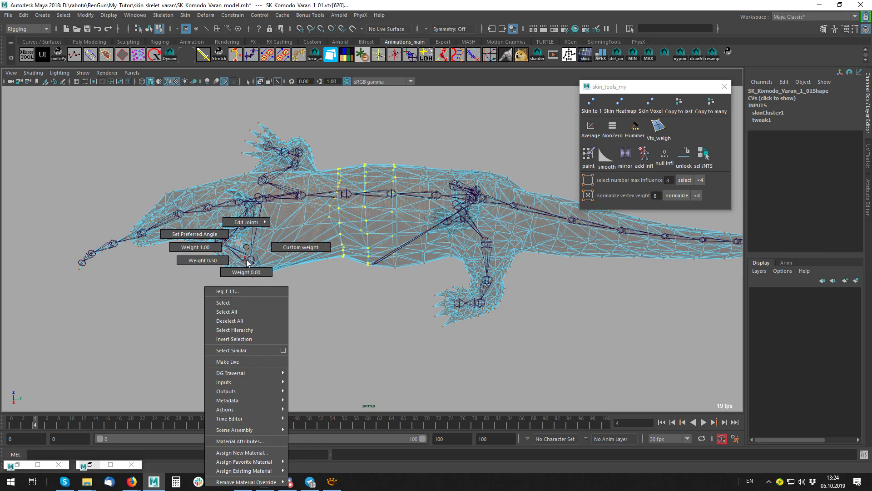
{"action": "left_click", "coordinate": [371, 374]}
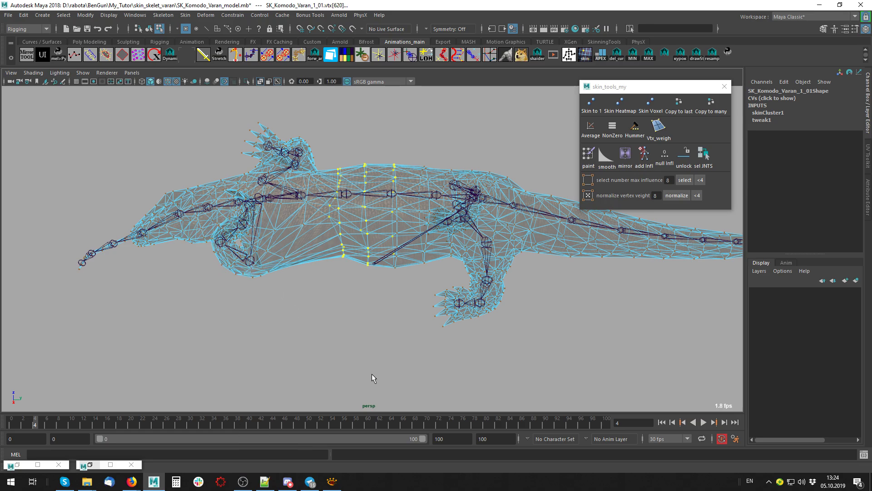
{"action": "left_click_drag", "start_coordinate": [433, 273], "coordinate": [423, 300], "text": "alt"}
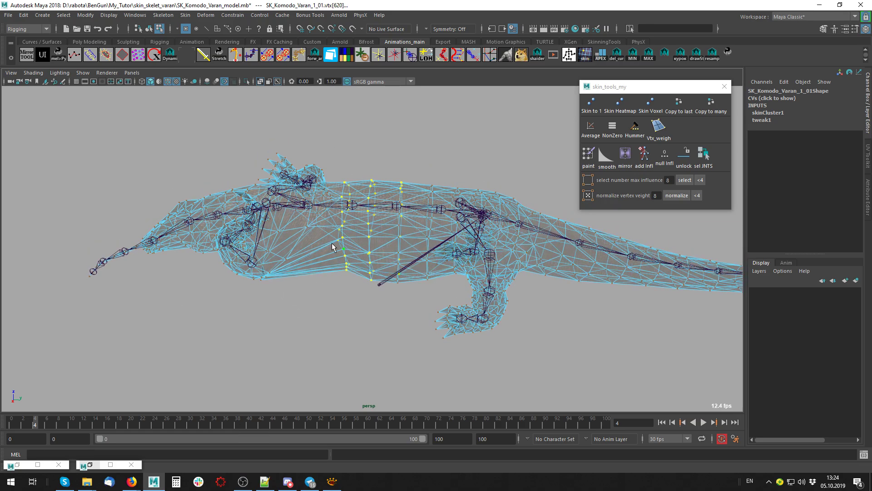
{"action": "left_click", "coordinate": [139, 16]}
{"action": "mouse_move", "coordinate": [156, 47]}
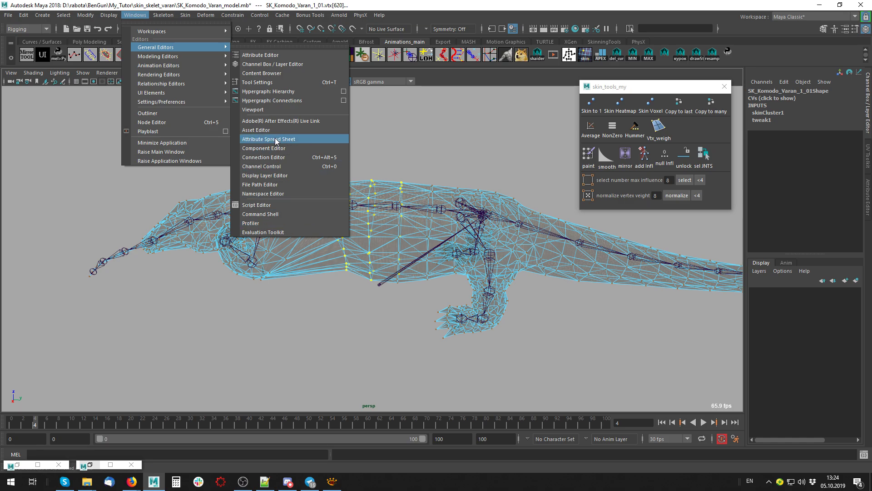
{"action": "left_click", "coordinate": [262, 158]}
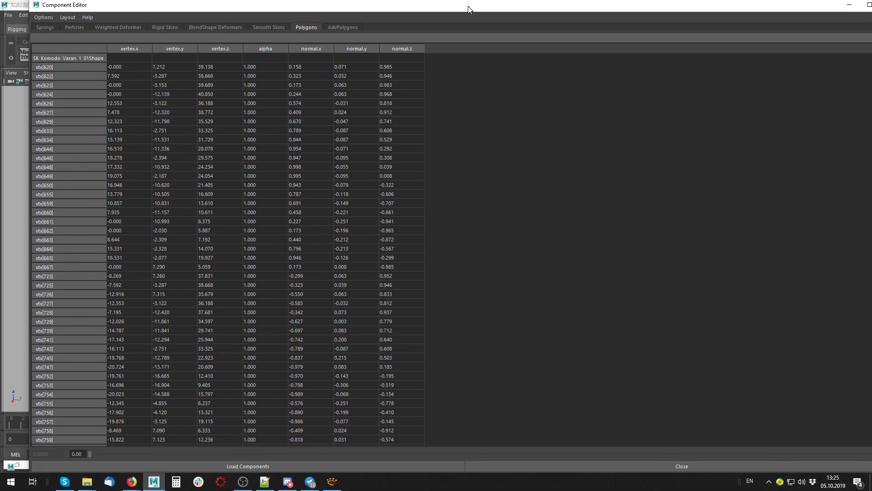
{"action": "double_click", "coordinate": [468, 7]}
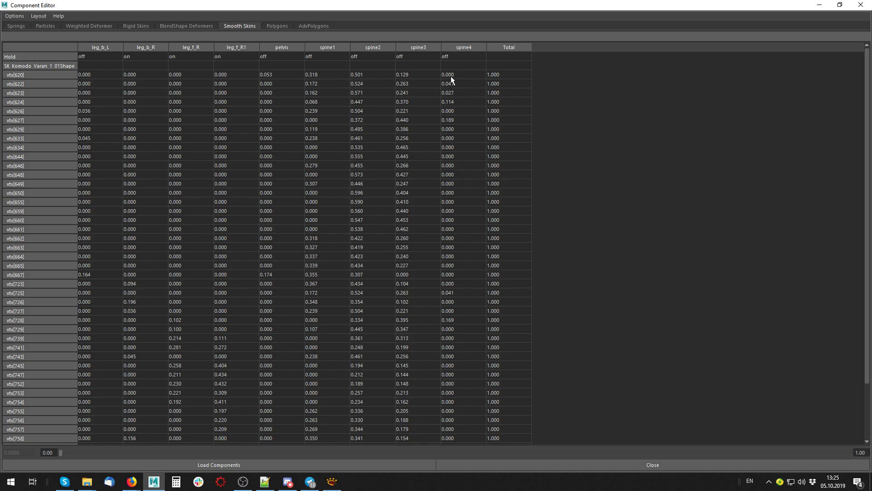
{"action": "left_click_drag", "start_coordinate": [463, 74], "coordinate": [475, 321]}
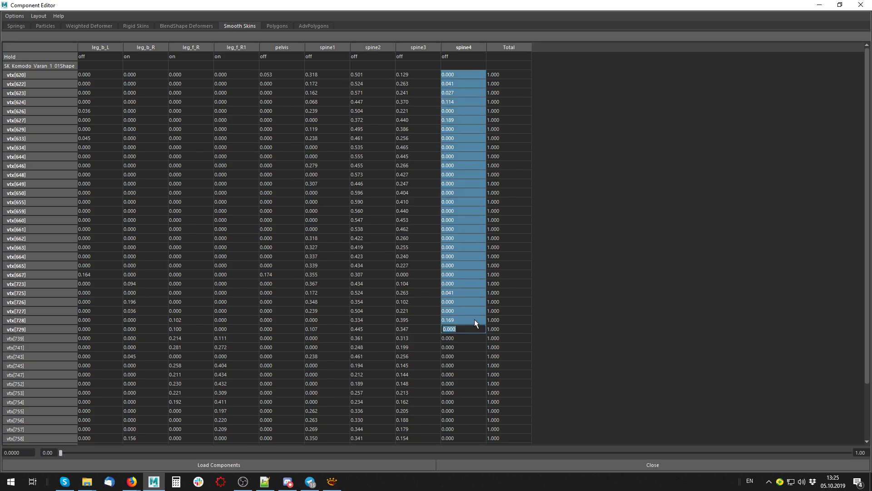
{"action": "left_click", "coordinate": [860, 5]}
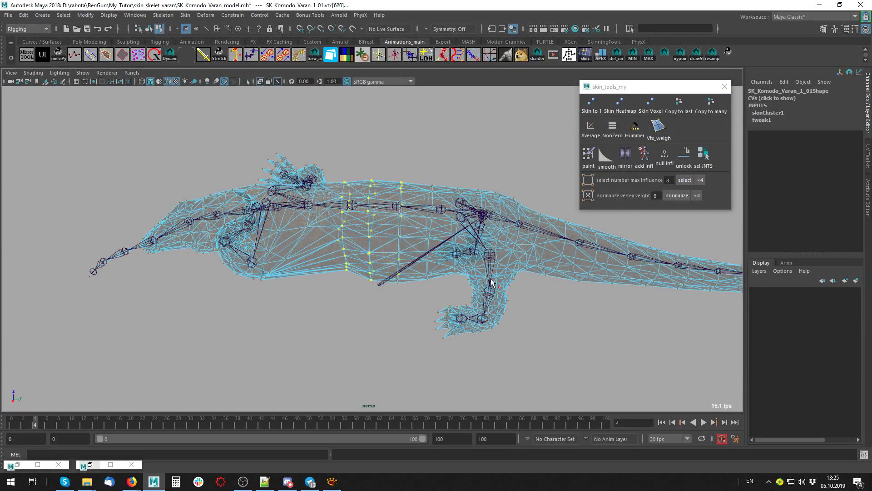
- Switch the lizard to textured shading and inspect the torso from several angles
{"action": "scroll", "coordinate": [358, 271], "scroll_direction": "up", "scroll_amount": 3}
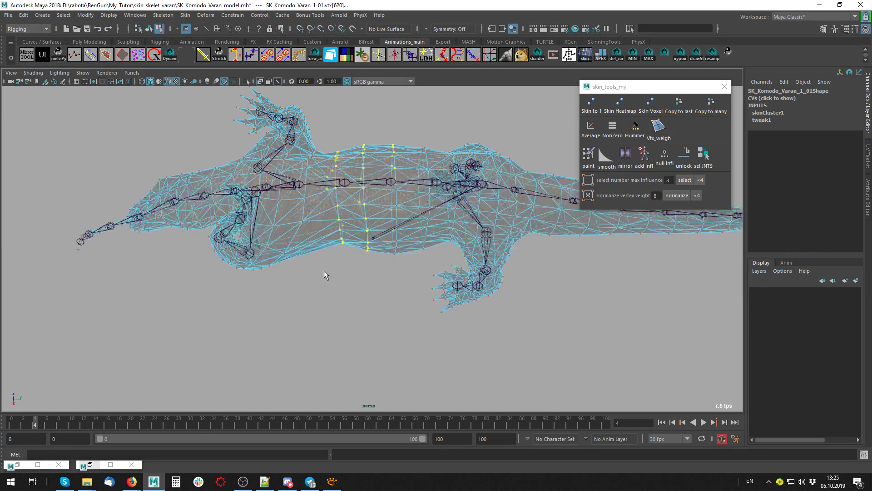
{"action": "scroll", "coordinate": [322, 273], "scroll_direction": "up", "scroll_amount": 3}
{"action": "key", "text": "6"}
{"action": "left_click_drag", "start_coordinate": [455, 267], "coordinate": [477, 247], "text": "alt"}
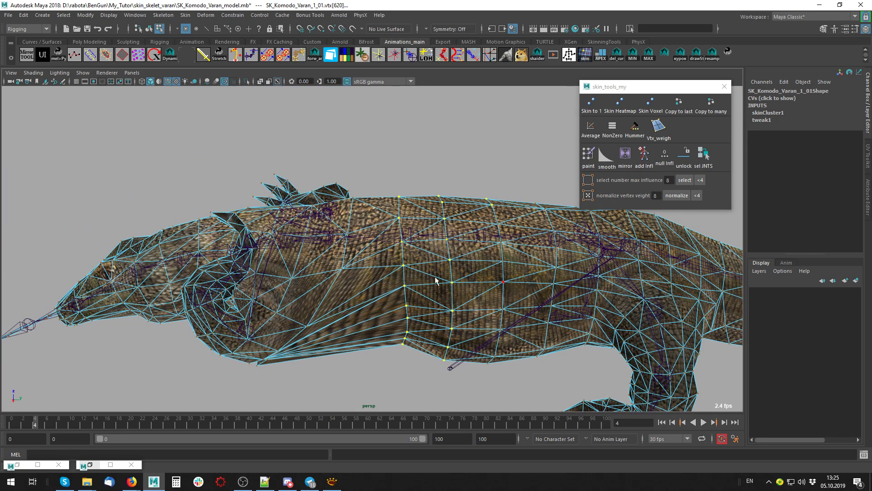
{"action": "mouse_move", "coordinate": [435, 280]}
{"action": "left_mouse_down", "text": "alt"}
{"action": "mouse_move", "coordinate": [403, 345]}
{"action": "mouse_move", "coordinate": [365, 274]}
{"action": "mouse_move", "coordinate": [277, 228]}
{"action": "left_mouse_up", "text": "alt"}
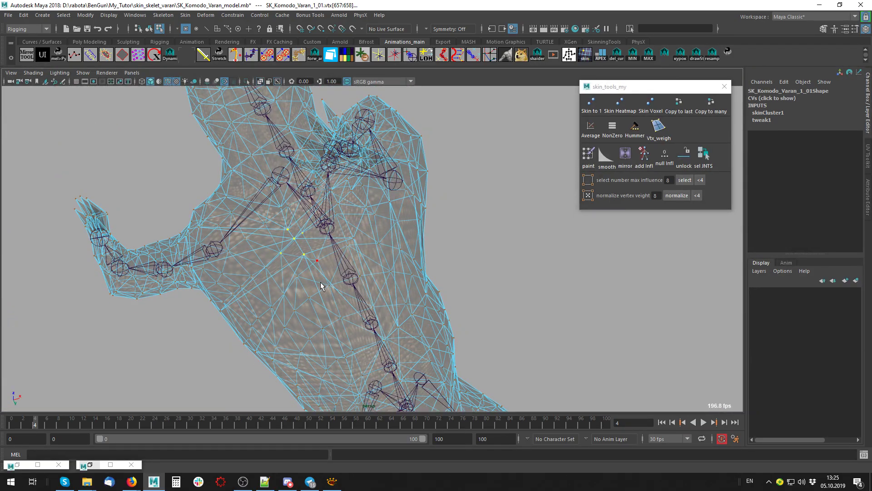
{"action": "mouse_move", "coordinate": [321, 285]}
{"action": "left_mouse_down", "text": "alt"}
{"action": "mouse_move", "coordinate": [332, 231]}
{"action": "mouse_move", "coordinate": [381, 273]}
{"action": "mouse_move", "coordinate": [416, 279]}
{"action": "mouse_move", "coordinate": [273, 324]}
{"action": "left_mouse_up", "text": "alt"}
- Bring up the weight marking menu on the spine4 joint and view the torso from below
{"action": "right_click", "coordinate": [332, 230]}
{"action": "left_click_drag", "start_coordinate": [385, 287], "coordinate": [345, 234], "text": "alt"}
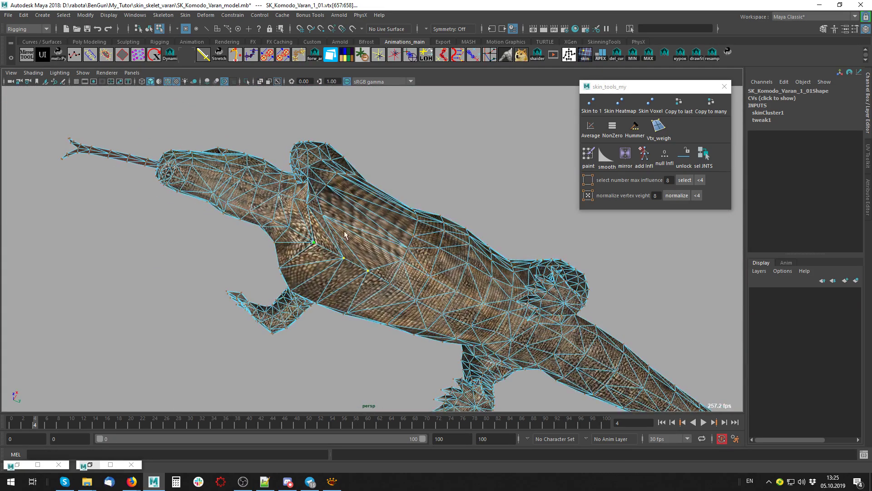
{"action": "mouse_move", "coordinate": [454, 274]}
{"action": "left_mouse_down", "text": "alt"}
{"action": "mouse_move", "coordinate": [377, 346]}
{"action": "mouse_move", "coordinate": [380, 248]}
{"action": "mouse_move", "coordinate": [331, 303]}
{"action": "mouse_move", "coordinate": [331, 328]}
{"action": "left_mouse_up", "text": "alt"}
- Return to object mode on the whole mesh and browse the tool sets and Skin menu
{"action": "key", "text": "F8"}
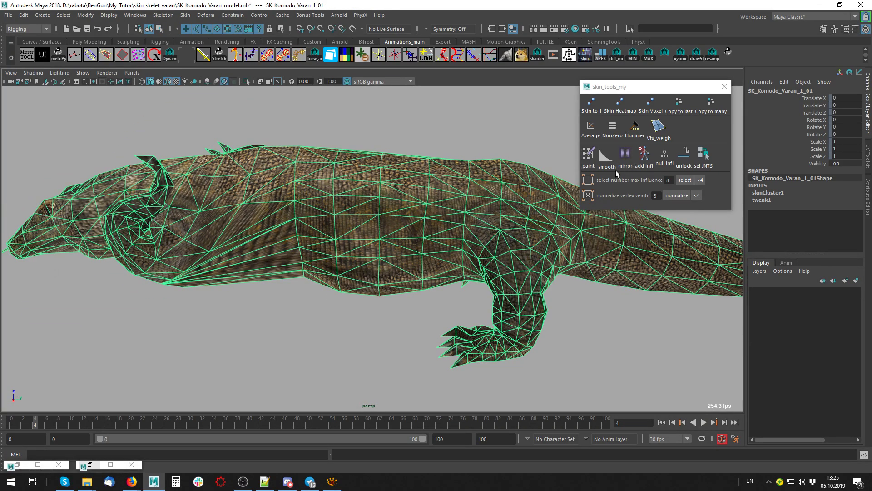
{"action": "left_click", "coordinate": [443, 41]}
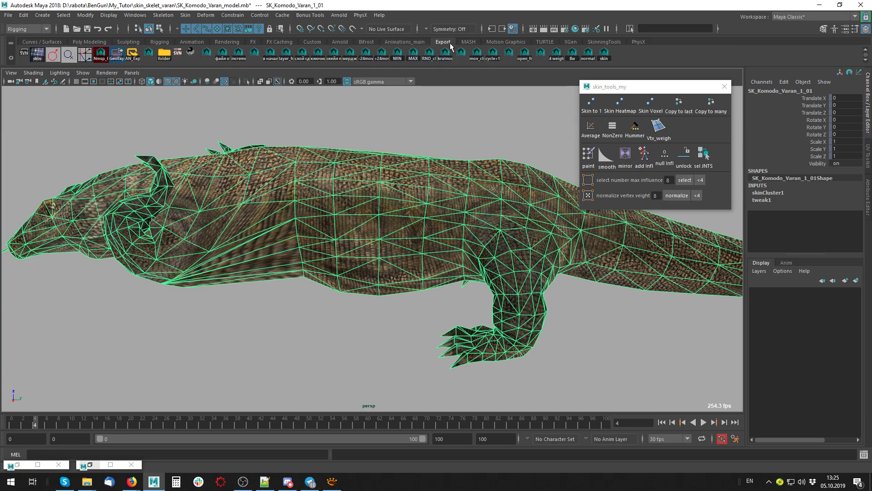
{"action": "left_click", "coordinate": [418, 42]}
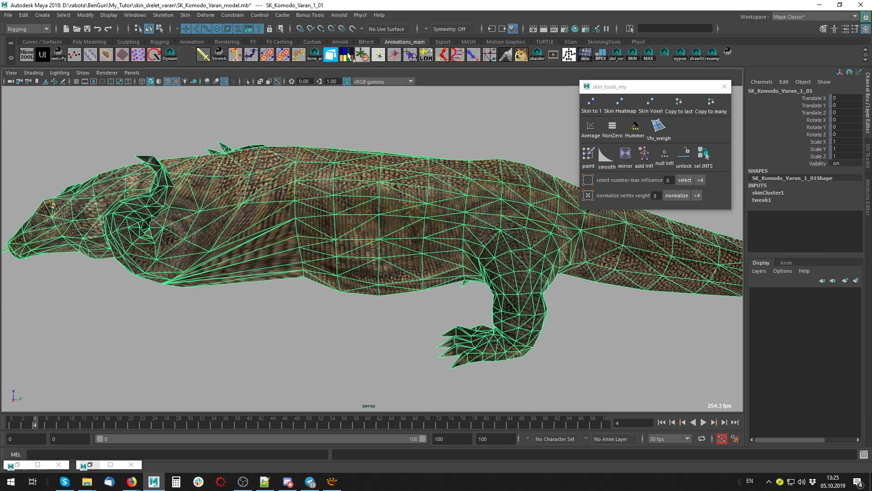
{"action": "left_click", "coordinate": [186, 16]}
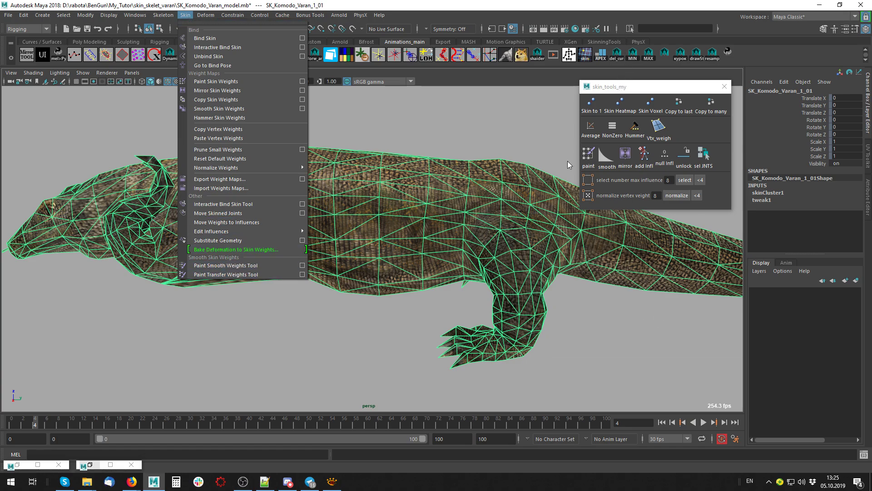
{"action": "left_click", "coordinate": [598, 87]}
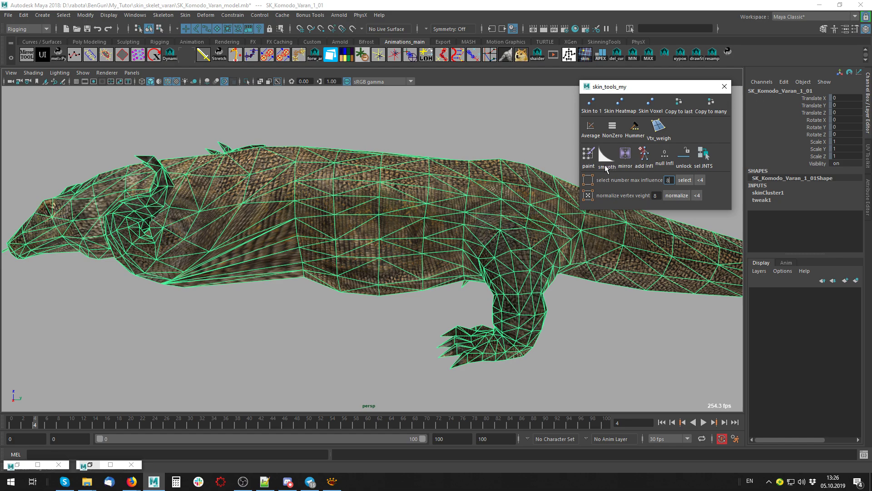
- Activate the Smooth Weights brush and lower its strength to 0.229
{"action": "left_click", "coordinate": [605, 167]}
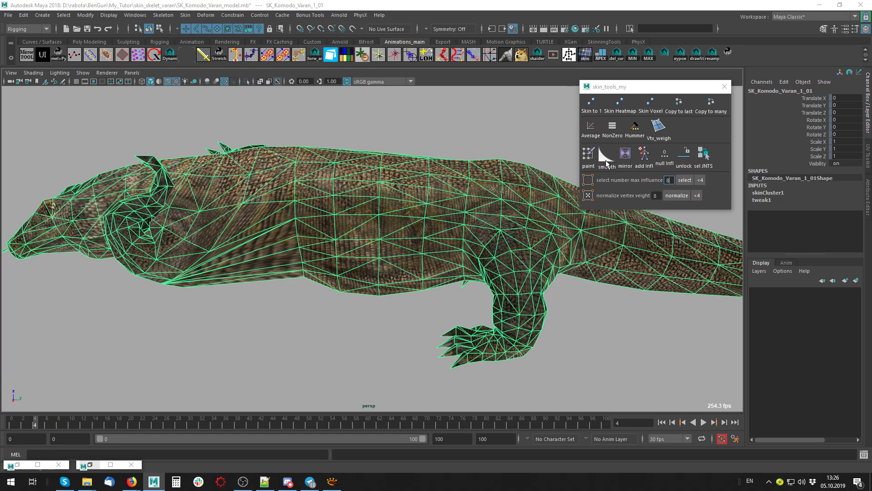
{"action": "mouse_move", "coordinate": [300, 317]}
{"action": "left_mouse_down", "text": "alt"}
{"action": "mouse_move", "coordinate": [350, 285]}
{"action": "mouse_move", "coordinate": [279, 211]}
{"action": "left_mouse_up", "text": "alt"}
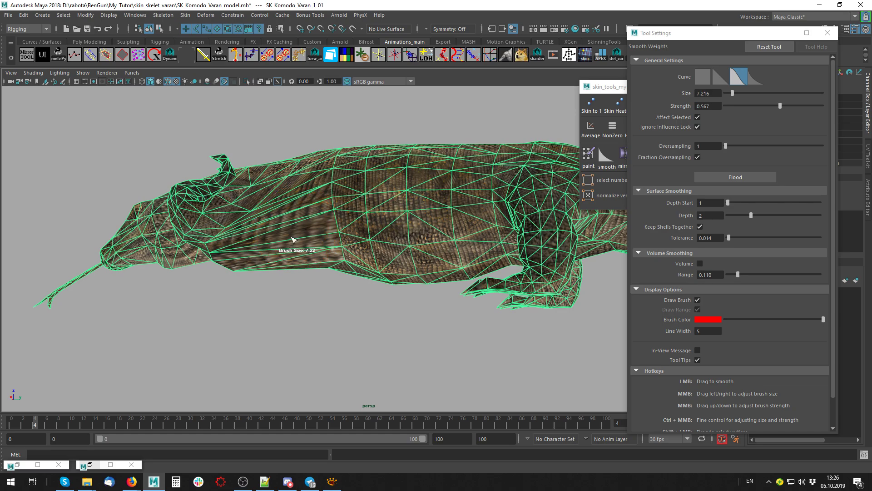
{"action": "left_click_drag", "start_coordinate": [286, 247], "coordinate": [222, 260], "text": "alt"}
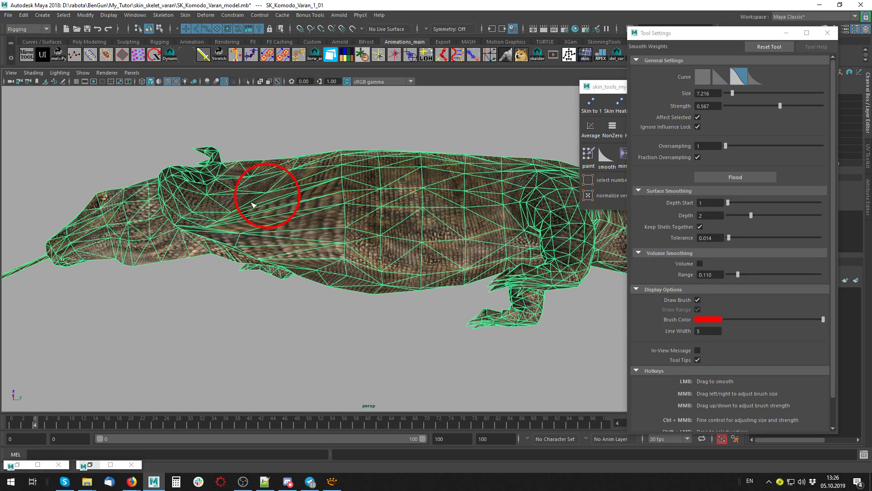
{"action": "left_click_drag", "start_coordinate": [294, 252], "coordinate": [326, 274], "text": "alt"}
{"action": "middle_click_drag", "start_coordinate": [291, 224], "coordinate": [291, 231]}
{"action": "mouse_move", "coordinate": [292, 247]}
{"action": "left_mouse_down", "text": "alt"}
{"action": "mouse_move", "coordinate": [263, 268]}
{"action": "mouse_move", "coordinate": [341, 220]}
{"action": "mouse_move", "coordinate": [335, 200]}
{"action": "left_mouse_up", "text": "alt"}
- Orbit around the Komodo's body from side and top views, then move to frame 12
{"action": "mouse_move", "coordinate": [323, 271]}
{"action": "left_mouse_down", "text": "alt"}
{"action": "mouse_move", "coordinate": [335, 269]}
{"action": "mouse_move", "coordinate": [288, 288]}
{"action": "mouse_move", "coordinate": [292, 321]}
{"action": "mouse_move", "coordinate": [334, 282]}
{"action": "left_mouse_up", "text": "alt"}
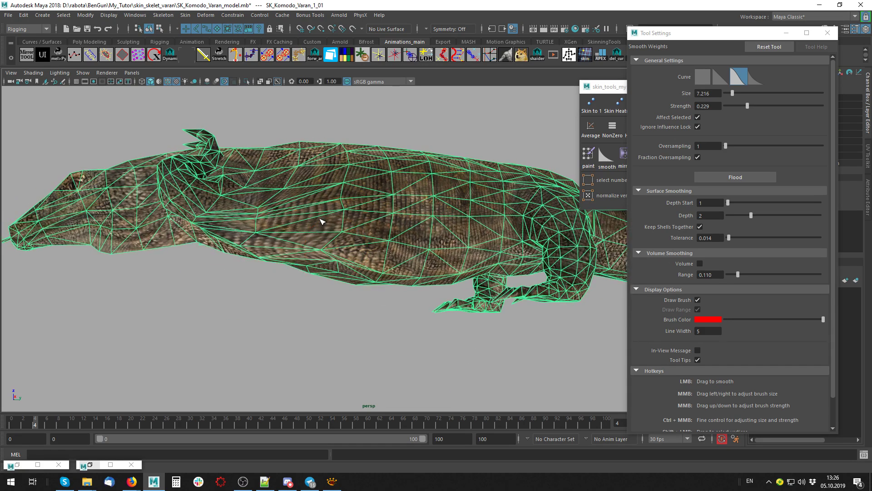
{"action": "mouse_move", "coordinate": [321, 222]}
{"action": "left_mouse_down", "text": "alt"}
{"action": "mouse_move", "coordinate": [311, 263]}
{"action": "mouse_move", "coordinate": [335, 241]}
{"action": "left_mouse_up", "text": "alt"}
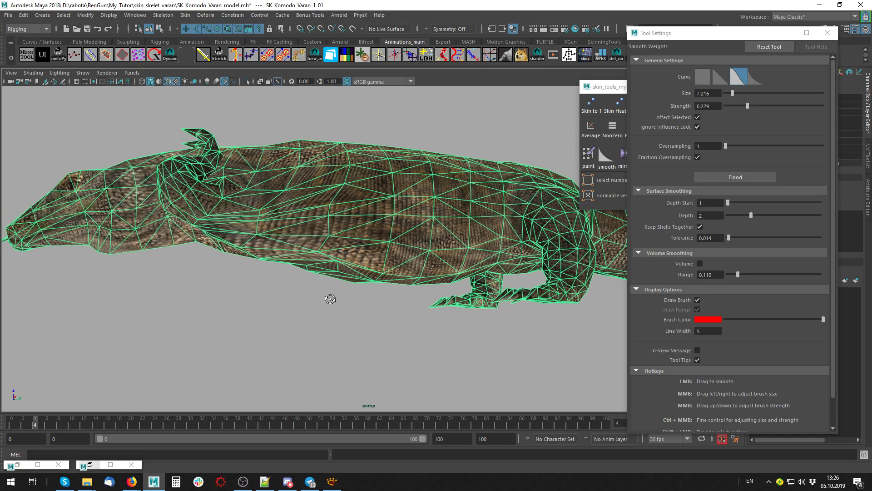
{"action": "left_click_drag", "start_coordinate": [330, 299], "coordinate": [341, 275], "text": "alt"}
{"action": "left_click_drag", "start_coordinate": [317, 310], "coordinate": [342, 273], "text": "alt"}
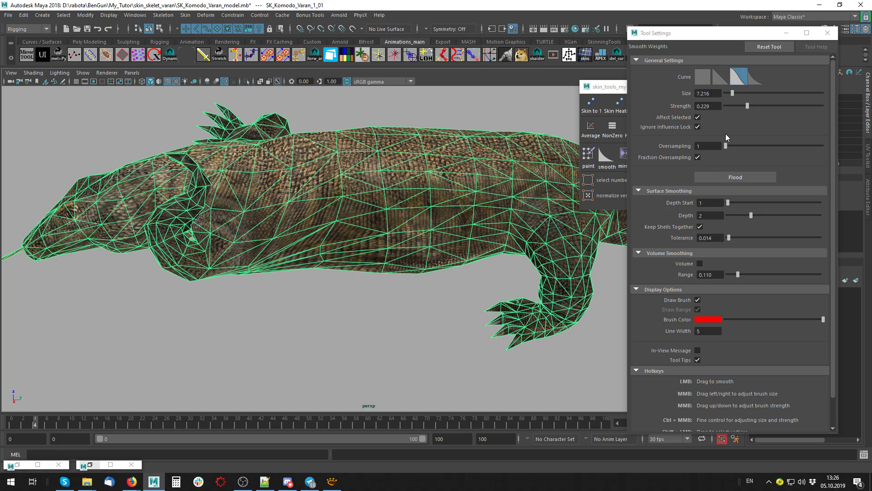
{"action": "left_click_drag", "start_coordinate": [521, 154], "coordinate": [289, 237], "text": "alt"}
{"action": "left_click_drag", "start_coordinate": [331, 265], "coordinate": [347, 226], "text": "alt"}
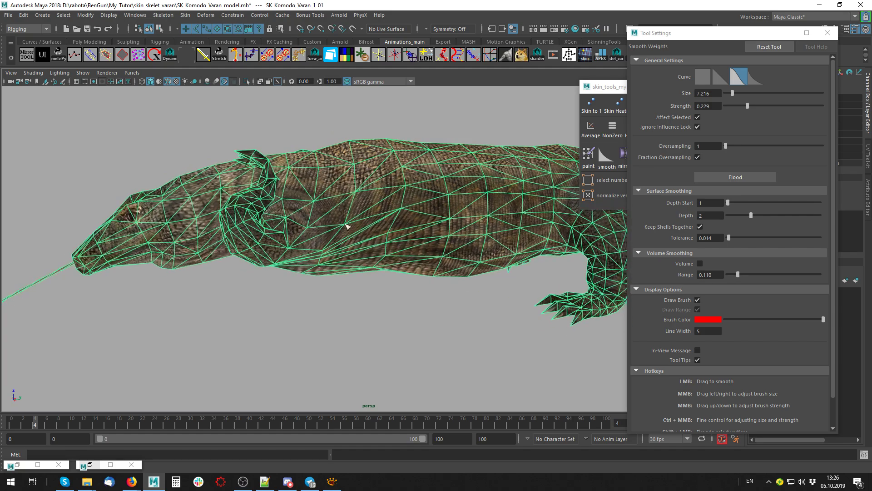
{"action": "scroll", "coordinate": [298, 212], "scroll_direction": "up", "scroll_amount": 3}
{"action": "left_click_drag", "start_coordinate": [323, 303], "coordinate": [186, 401], "text": "alt"}
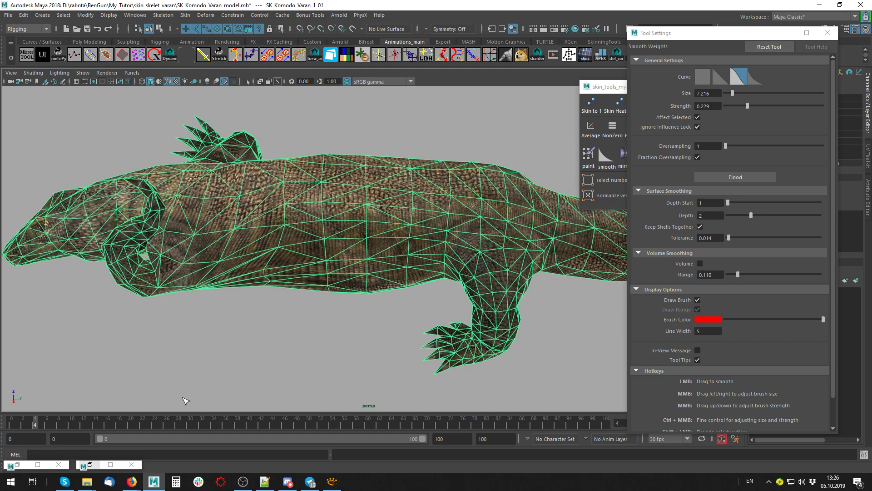
{"action": "left_click_drag", "start_coordinate": [58, 427], "coordinate": [83, 425]}
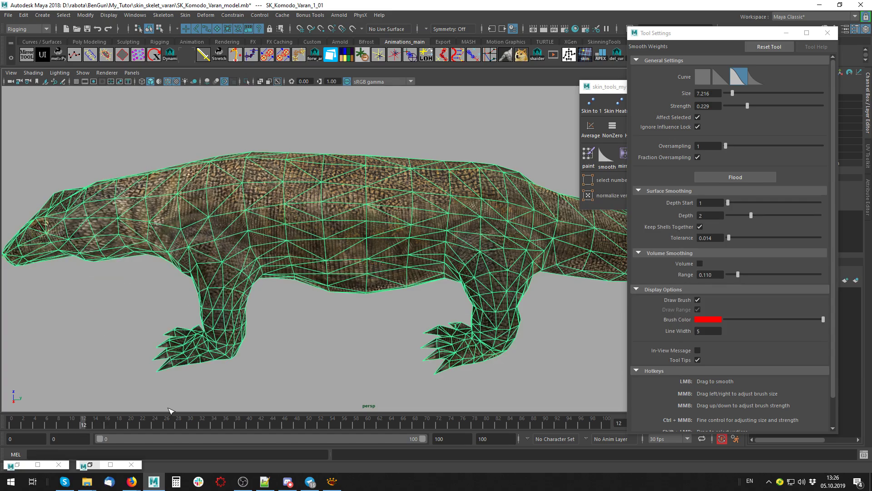
- Rotate front left leg joint leg_f_L at frame 15 and check the skinned surface without X-ray
{"action": "key", "text": "q"}
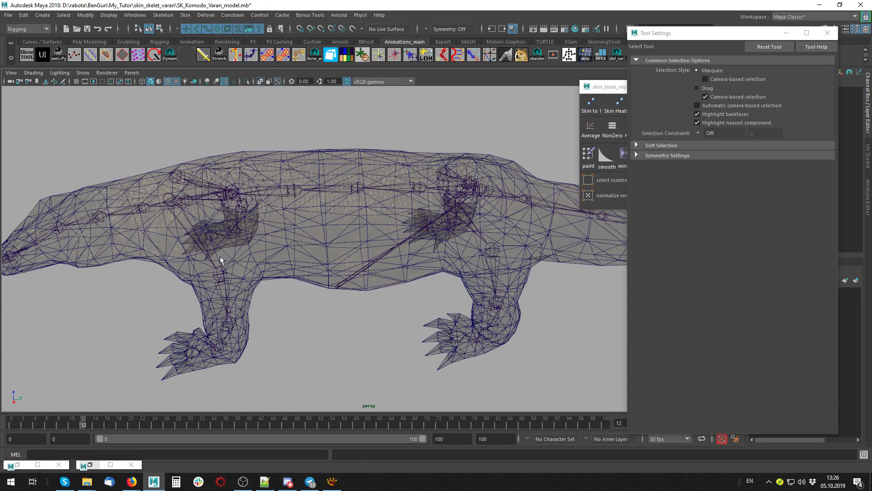
{"action": "left_click", "coordinate": [204, 268]}
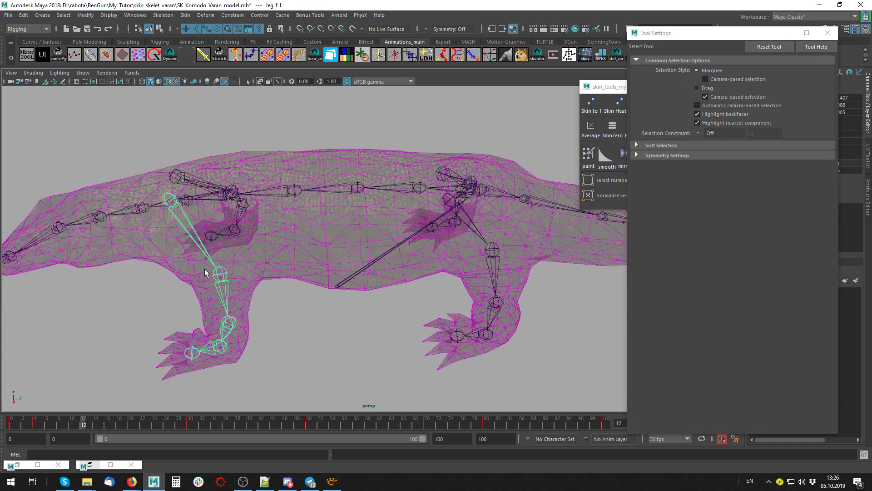
{"action": "left_click", "coordinate": [105, 425]}
{"action": "key", "text": "e"}
{"action": "left_click_drag", "start_coordinate": [282, 345], "coordinate": [305, 335], "text": "alt"}
{"action": "middle_click_drag", "start_coordinate": [305, 335], "coordinate": [335, 341]}
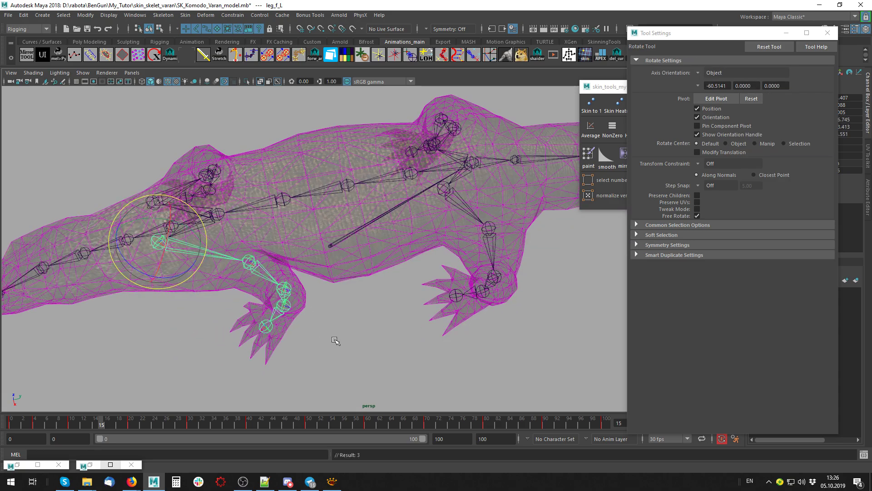
{"action": "key", "text": "alt+x"}
{"action": "left_click", "coordinate": [120, 425]}
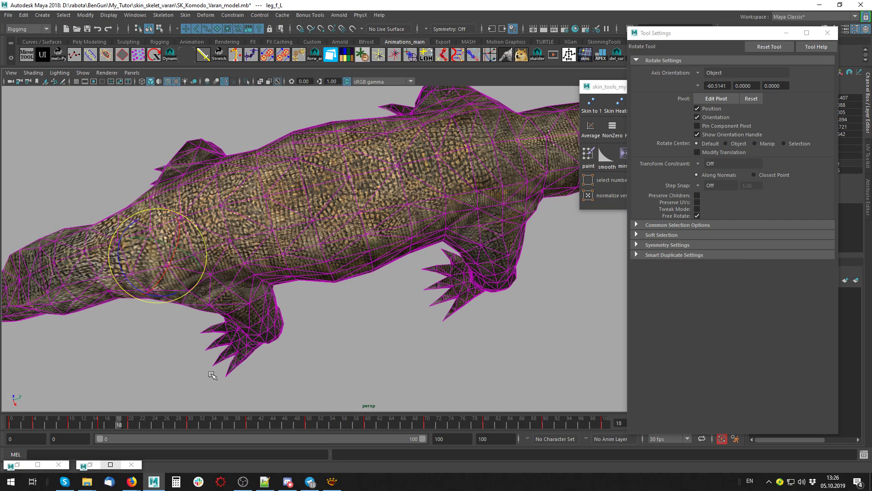
- Rotate leg_f_L forward from a side view and check the pose at frame 27
{"action": "left_click", "coordinate": [199, 373]}
{"action": "key", "text": "alt+x"}
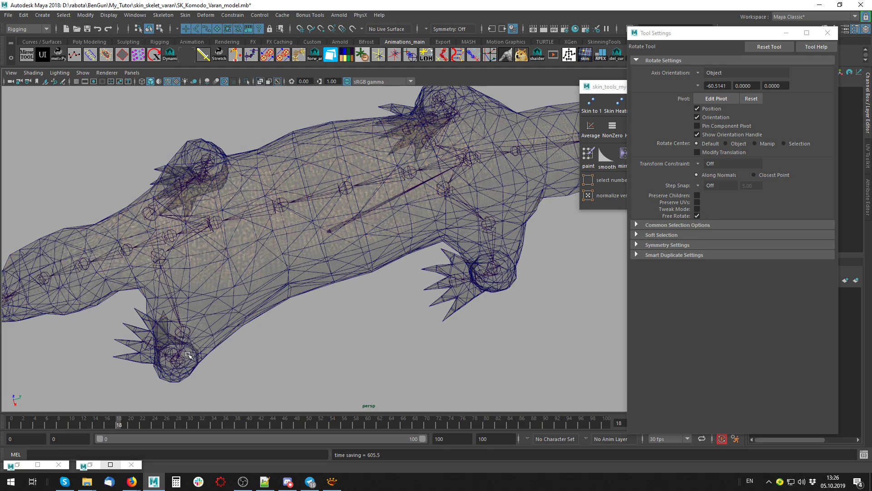
{"action": "left_click", "coordinate": [188, 356]}
{"action": "mouse_move", "coordinate": [285, 371]}
{"action": "left_mouse_down", "text": "alt"}
{"action": "mouse_move", "coordinate": [272, 327]}
{"action": "mouse_move", "coordinate": [280, 339]}
{"action": "left_mouse_up", "text": "alt"}
{"action": "mouse_move", "coordinate": [283, 352]}
{"action": "middle_mouse_down"}
{"action": "mouse_move", "coordinate": [355, 349]}
{"action": "mouse_move", "coordinate": [361, 386]}
{"action": "middle_mouse_up"}
{"action": "left_click", "coordinate": [174, 425]}
{"action": "left_click", "coordinate": [290, 405]}
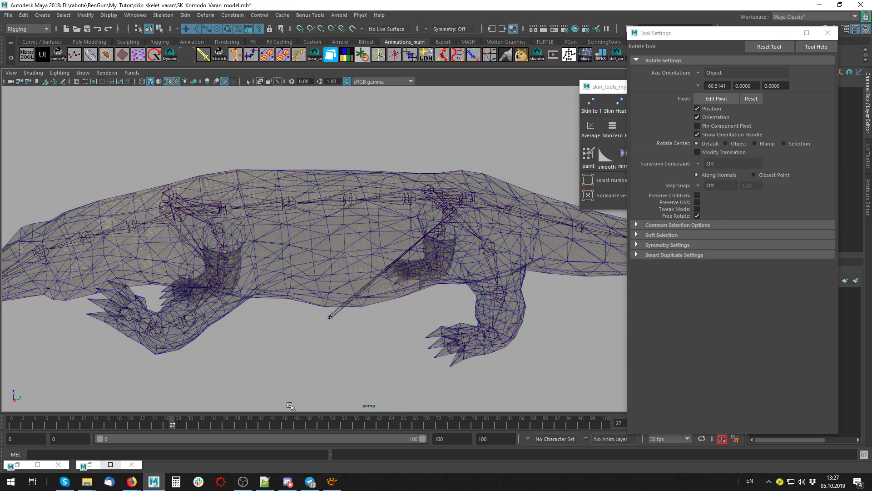
- Rotate lower leg joint leg_f_L2 to test deformation, then scrub back to frame 13
{"action": "left_click", "coordinate": [193, 316]}
{"action": "key", "text": "alt+x"}
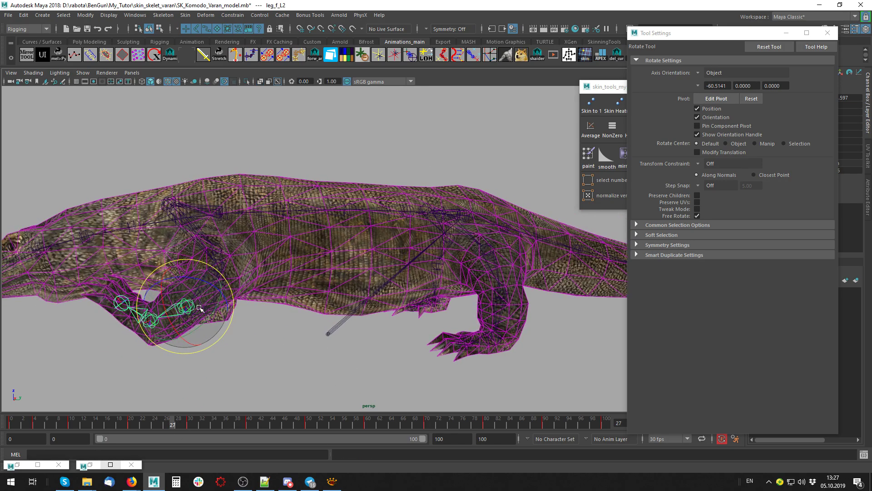
{"action": "mouse_move", "coordinate": [195, 313]}
{"action": "left_mouse_down"}
{"action": "mouse_move", "coordinate": [191, 304]}
{"action": "mouse_move", "coordinate": [285, 390]}
{"action": "mouse_move", "coordinate": [353, 364]}
{"action": "mouse_move", "coordinate": [325, 356]}
{"action": "left_mouse_up"}
{"action": "left_click", "coordinate": [352, 364]}
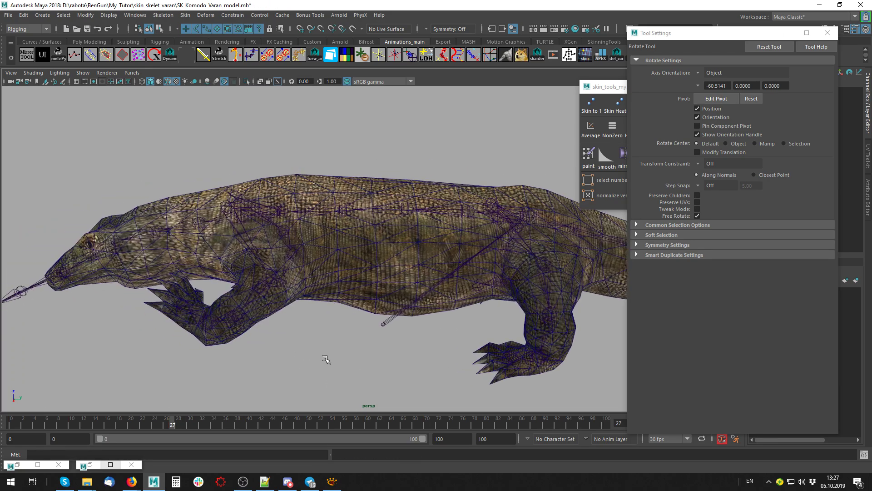
{"action": "key", "text": "alt+x"}
{"action": "left_click", "coordinate": [164, 425]}
{"action": "left_click_drag", "start_coordinate": [163, 425], "coordinate": [119, 424]}
{"action": "key", "text": "alt+x"}
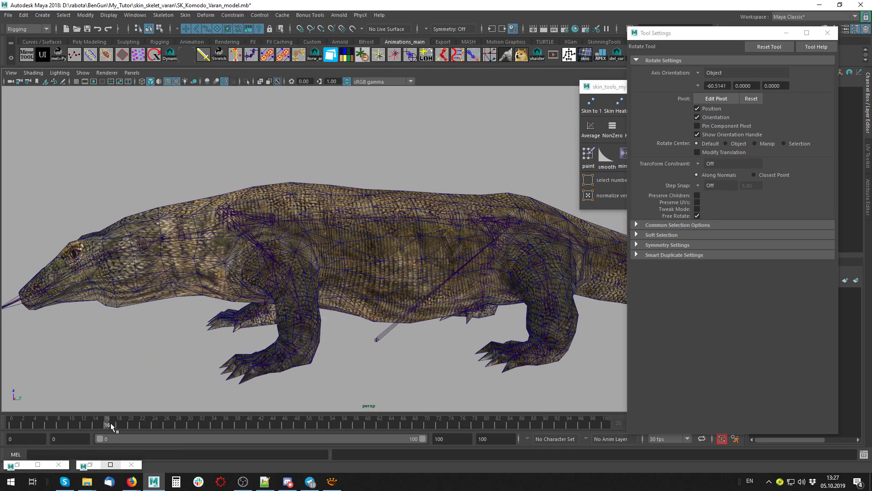
{"action": "mouse_move", "coordinate": [139, 394]}
{"action": "left_mouse_down", "text": "alt"}
{"action": "mouse_move", "coordinate": [103, 429]}
{"action": "mouse_move", "coordinate": [112, 425]}
{"action": "mouse_move", "coordinate": [89, 425]}
{"action": "left_mouse_up", "text": "alt"}
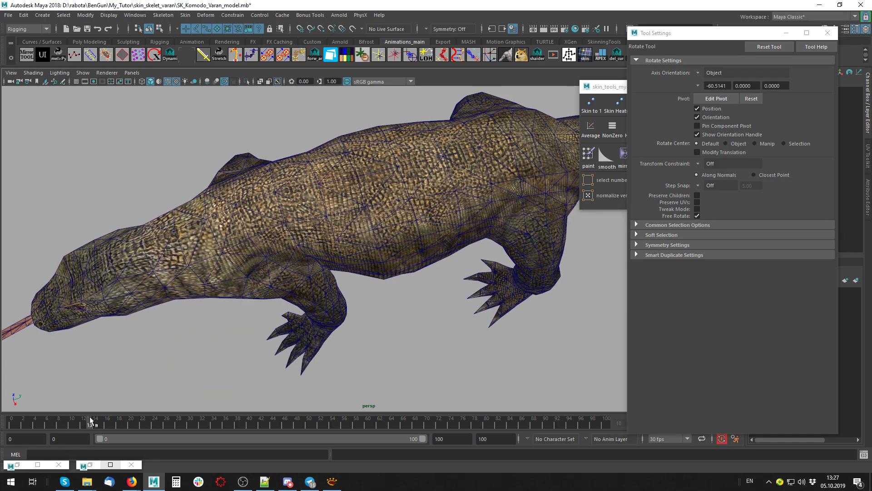
{"action": "mouse_move", "coordinate": [223, 386]}
{"action": "left_mouse_down", "text": "alt"}
{"action": "mouse_move", "coordinate": [431, 351]}
{"action": "mouse_move", "coordinate": [376, 317]}
{"action": "left_mouse_up", "text": "alt"}
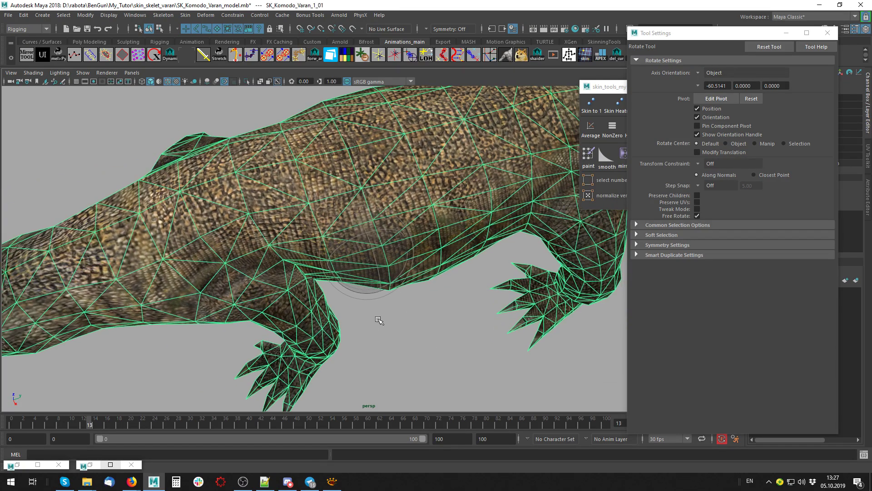
- Give vertex vtx[634] behind the front leg a custom spine3 weight of 0.844
{"action": "key", "text": "F9"}
{"action": "left_click", "coordinate": [331, 260]}
{"action": "left_click", "coordinate": [331, 265]}
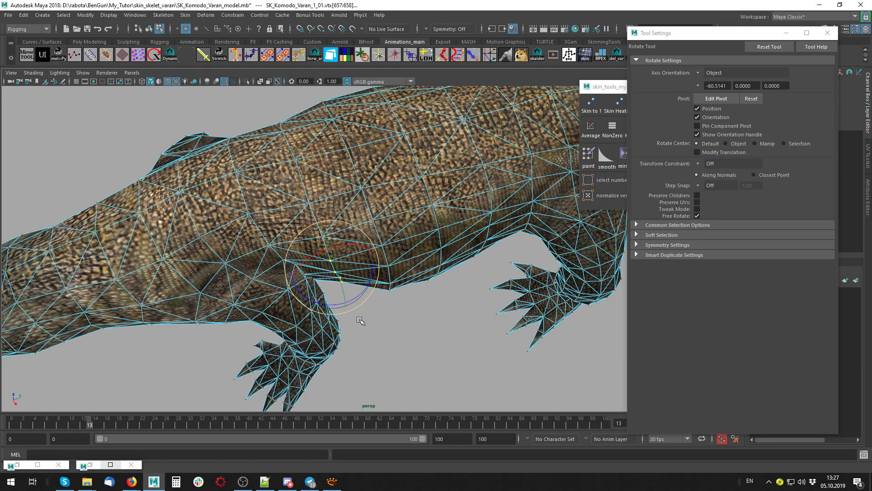
{"action": "key", "text": "alt+x"}
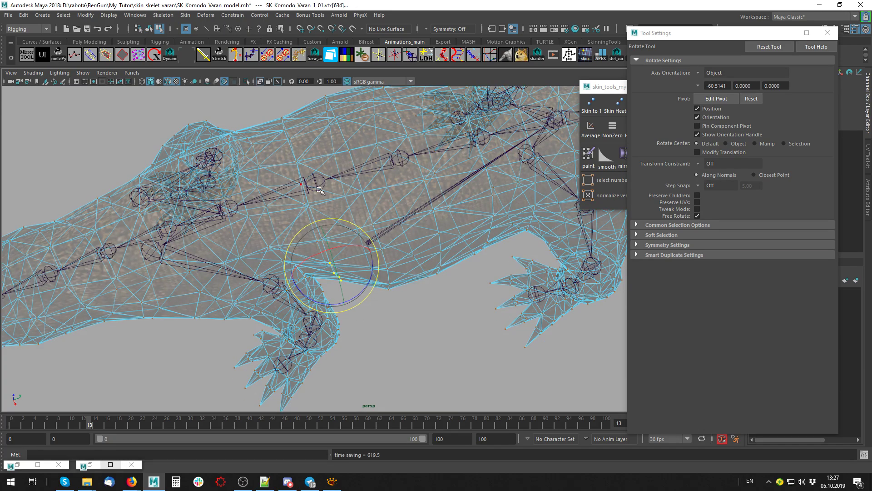
{"action": "right_click", "coordinate": [320, 192]}
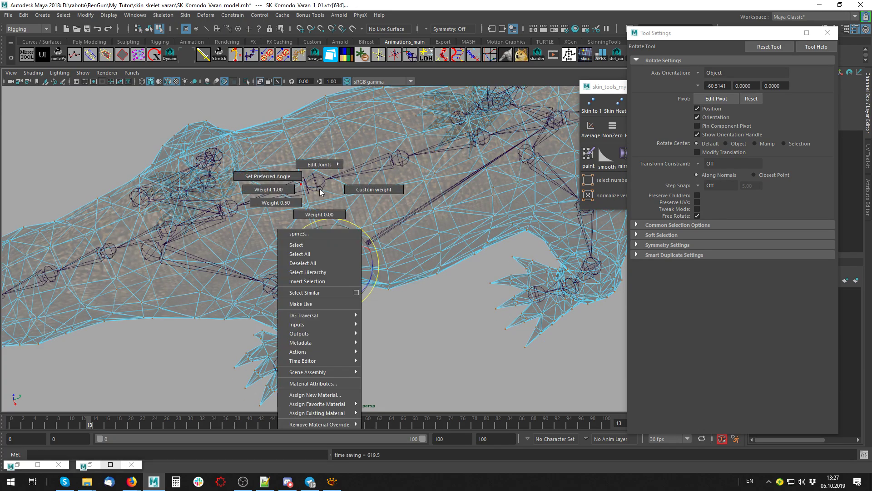
{"action": "left_click", "coordinate": [370, 189]}
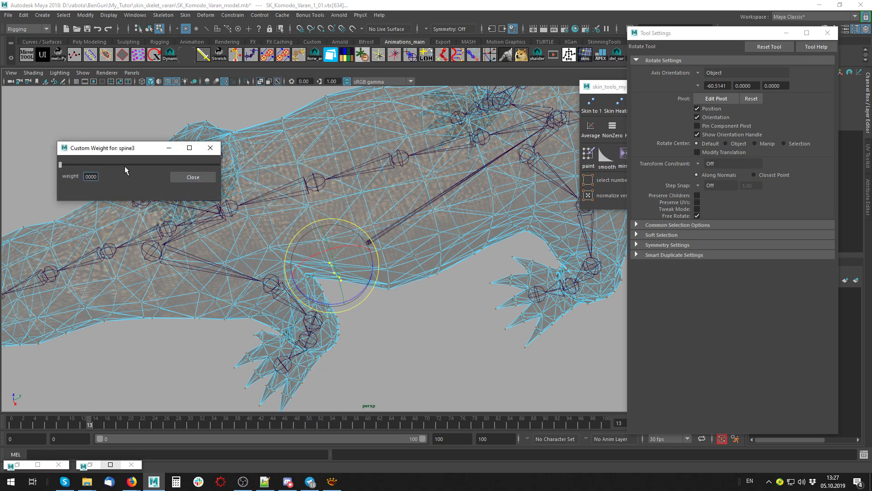
{"action": "left_click_drag", "start_coordinate": [143, 164], "coordinate": [190, 163]}
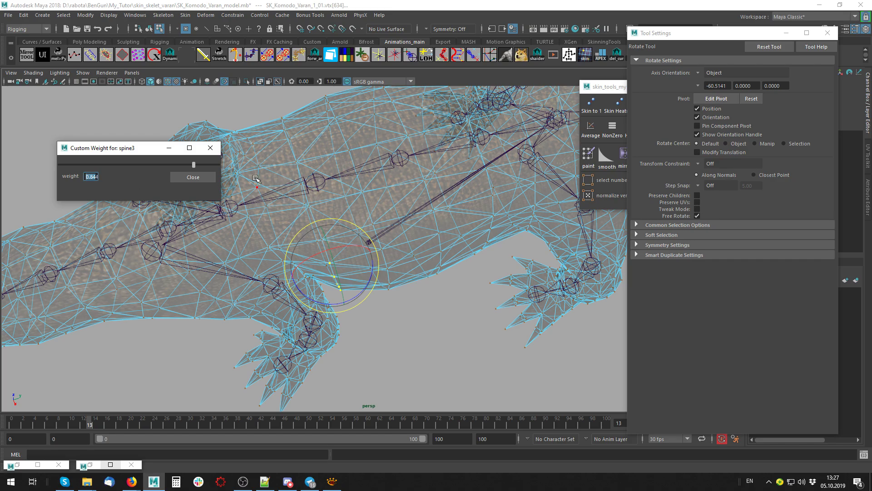
{"action": "left_click", "coordinate": [211, 147]}
{"action": "scroll", "coordinate": [361, 323], "scroll_direction": "down", "scroll_amount": 5}
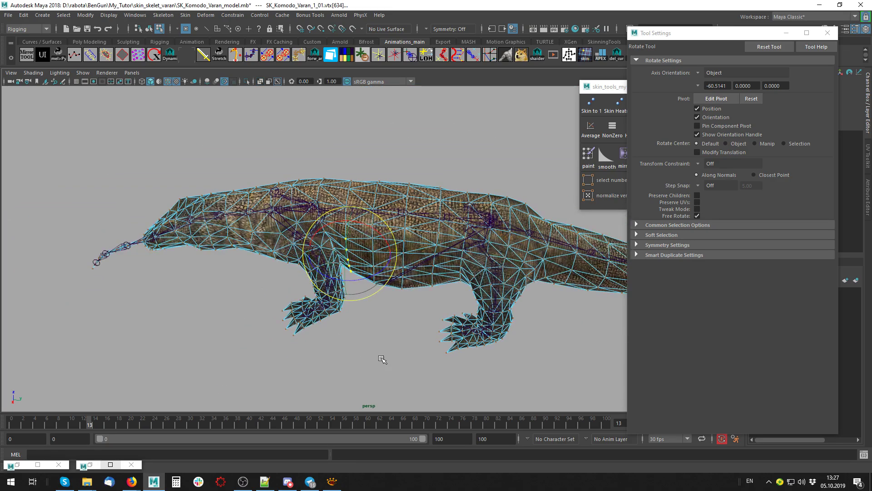
- Select back leg joint leg_b_L1, frame it, and rotate it outward, checking frame 17
{"action": "key", "text": "F8"}
{"action": "left_click", "coordinate": [393, 359]}
{"action": "mouse_move", "coordinate": [393, 359]}
{"action": "left_mouse_down", "text": "alt"}
{"action": "mouse_move", "coordinate": [323, 308]}
{"action": "mouse_move", "coordinate": [338, 288]}
{"action": "mouse_move", "coordinate": [417, 315]}
{"action": "left_mouse_up", "text": "alt"}
{"action": "left_click", "coordinate": [338, 289]}
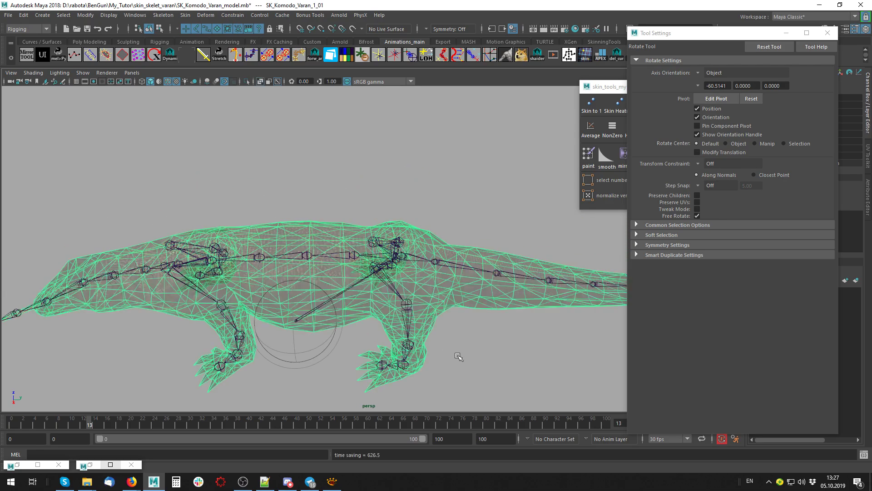
{"action": "left_click", "coordinate": [416, 315]}
{"action": "key", "text": "f"}
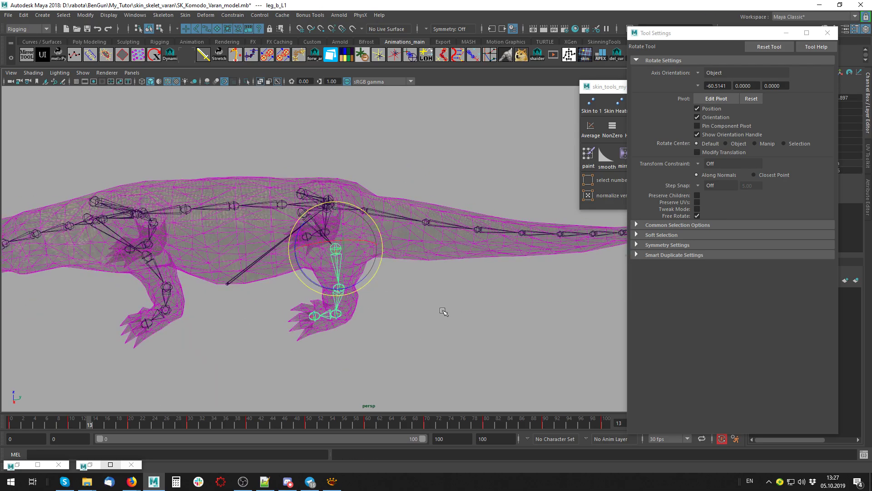
{"action": "left_click_drag", "start_coordinate": [443, 311], "coordinate": [414, 315], "text": "alt"}
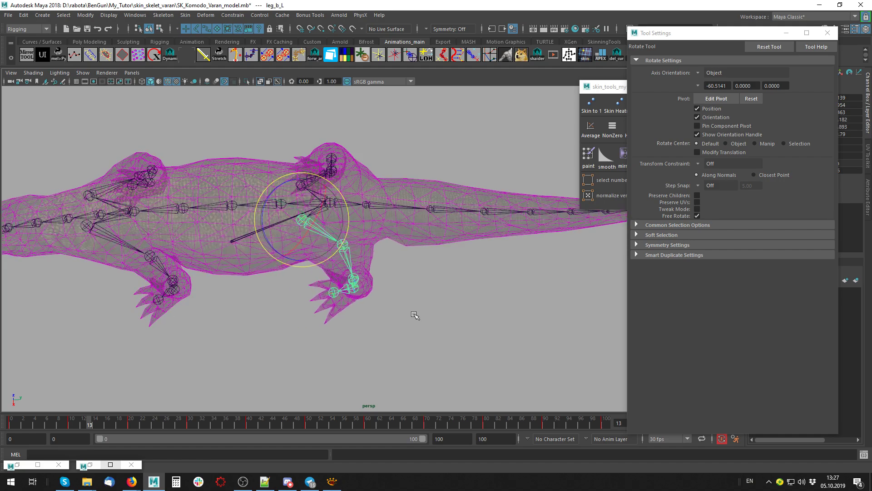
{"action": "mouse_move", "coordinate": [415, 315]}
{"action": "middle_mouse_down"}
{"action": "mouse_move", "coordinate": [440, 307]}
{"action": "mouse_move", "coordinate": [388, 333]}
{"action": "middle_mouse_up"}
{"action": "left_click", "coordinate": [113, 425]}
- Rotate leg_b_L1 further at frames 23 and 27 to test hip bending
{"action": "left_click", "coordinate": [387, 333]}
{"action": "left_click", "coordinate": [283, 268]}
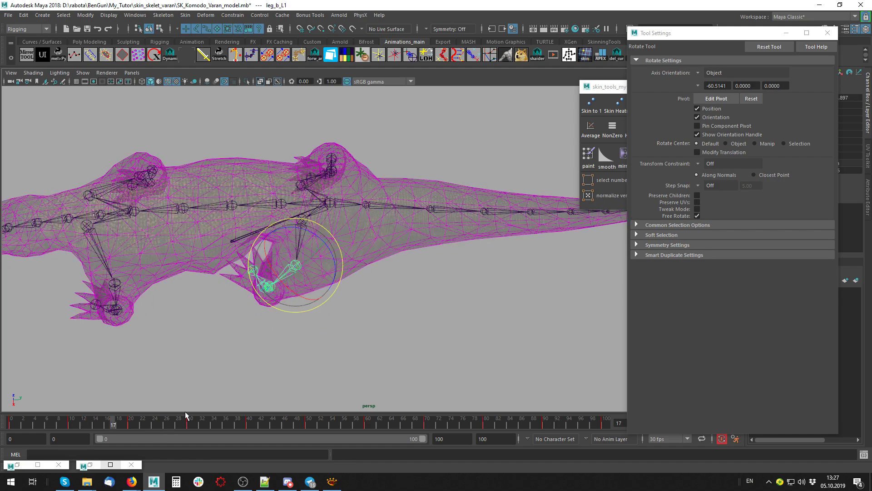
{"action": "left_click", "coordinate": [150, 424]}
{"action": "middle_click_drag", "start_coordinate": [393, 367], "coordinate": [290, 405]}
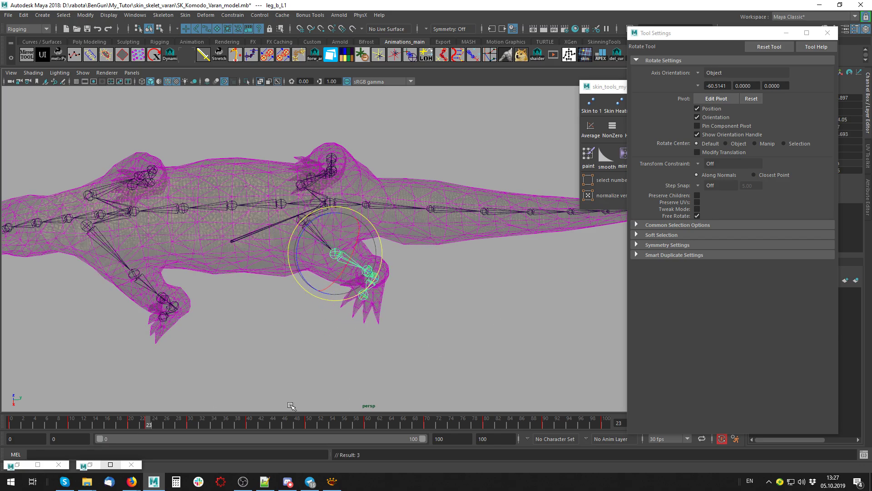
{"action": "left_click", "coordinate": [173, 425]}
{"action": "middle_click_drag", "start_coordinate": [456, 289], "coordinate": [421, 351]}
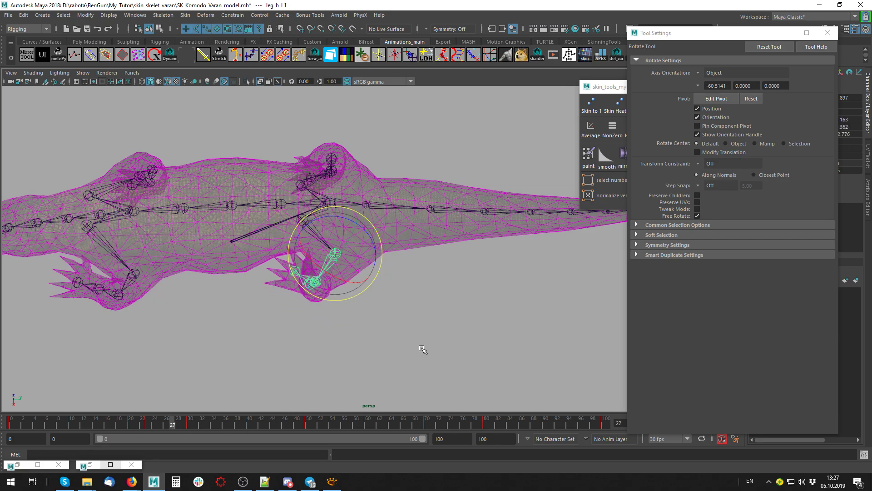
{"action": "left_click", "coordinate": [417, 354]}
{"action": "mouse_move", "coordinate": [417, 354]}
{"action": "left_mouse_down", "text": "alt"}
{"action": "mouse_move", "coordinate": [376, 294]}
{"action": "mouse_move", "coordinate": [365, 298]}
{"action": "left_mouse_up", "text": "alt"}
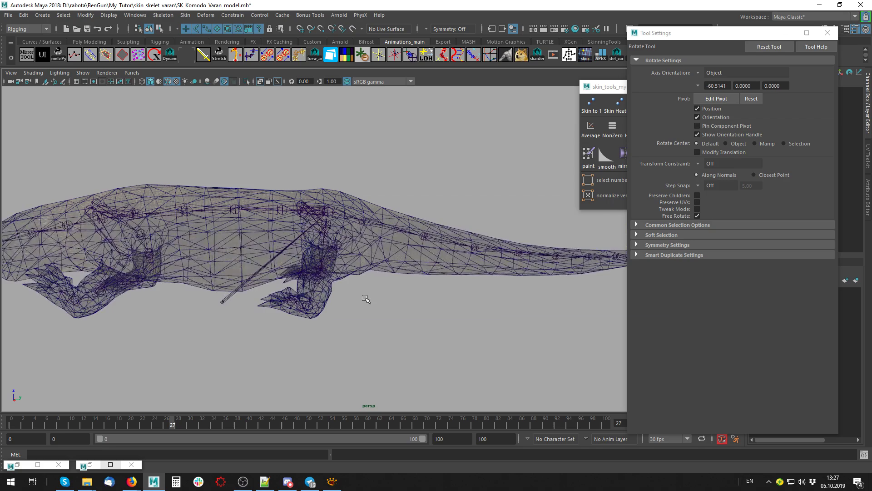
- Scrub the legs from frame 23 back to 13, then select the mesh and show its texture
{"action": "left_click", "coordinate": [335, 244]}
{"action": "left_click", "coordinate": [306, 352]}
{"action": "left_click", "coordinate": [146, 426]}
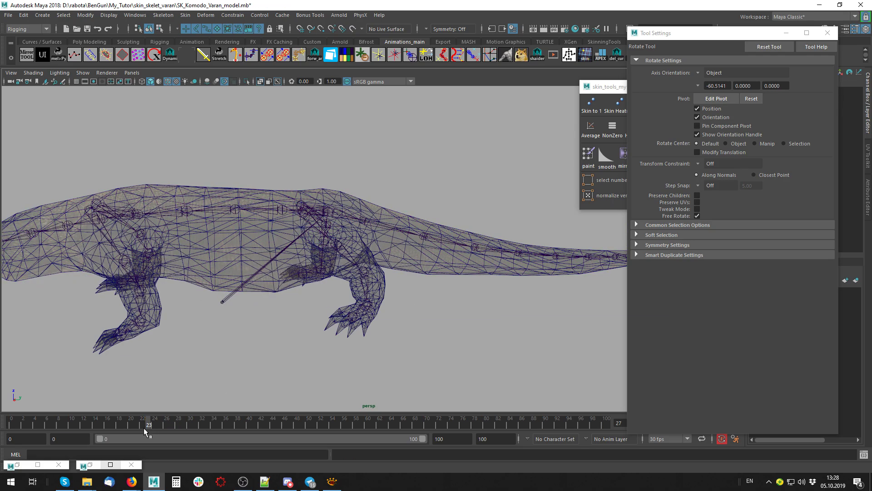
{"action": "left_click_drag", "start_coordinate": [143, 430], "coordinate": [90, 431]}
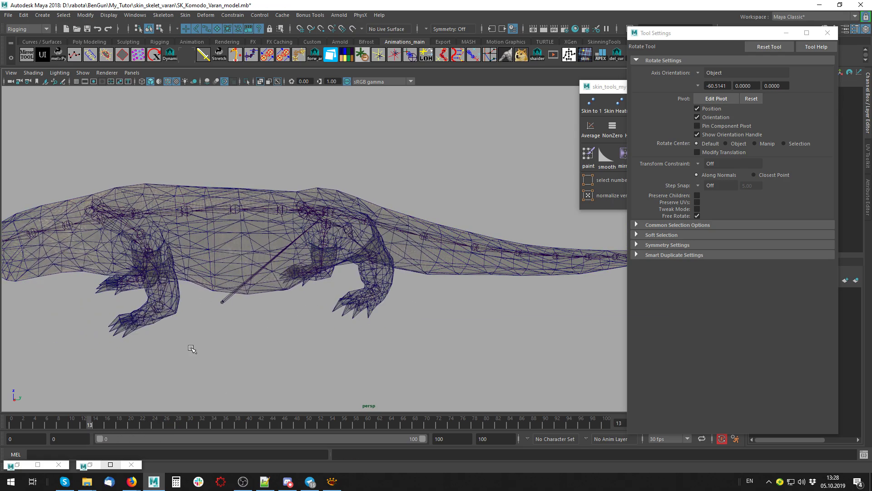
{"action": "left_click", "coordinate": [255, 290]}
{"action": "key", "text": "6"}
{"action": "left_click_drag", "start_coordinate": [316, 307], "coordinate": [236, 296], "text": "alt"}
- Select the torso vertices near the back hip and set their leg_b_L weight to 0.10
{"action": "key", "text": "F8"}
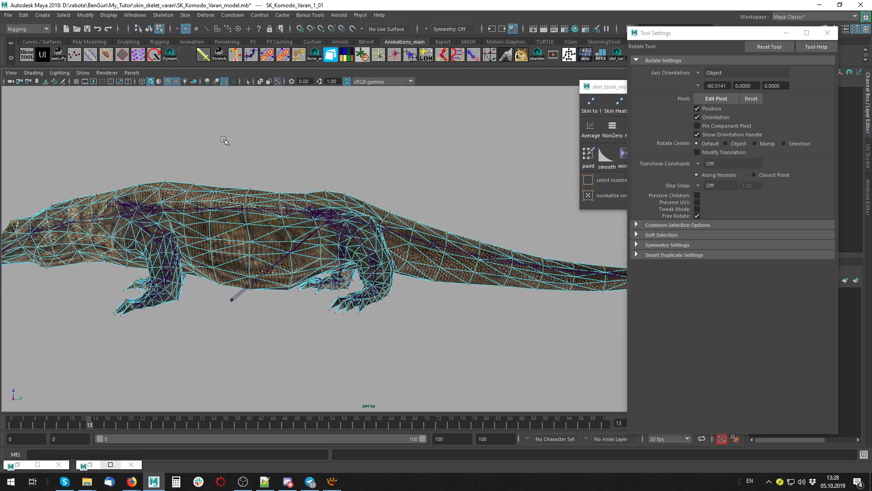
{"action": "left_click_drag", "start_coordinate": [205, 166], "coordinate": [298, 307]}
{"action": "scroll", "coordinate": [279, 337], "scroll_direction": "up", "scroll_amount": 3}
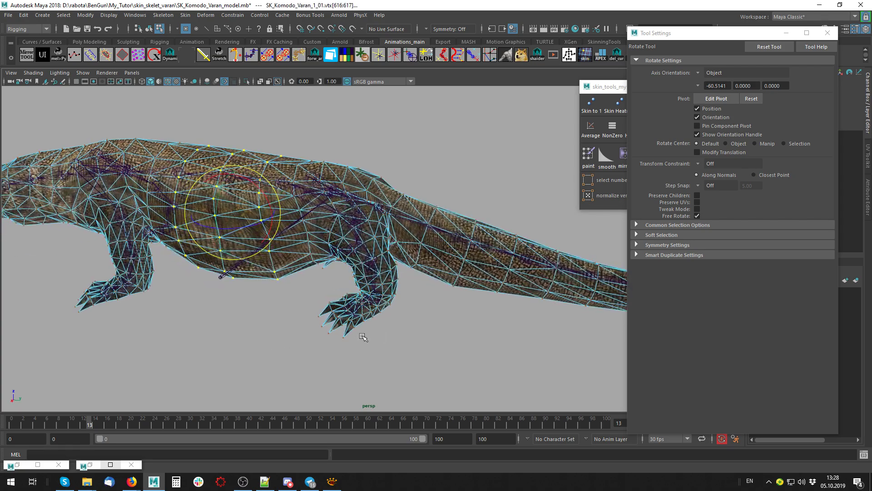
{"action": "key", "text": "alt+a"}
{"action": "left_click_drag", "start_coordinate": [364, 337], "coordinate": [349, 273], "text": "alt"}
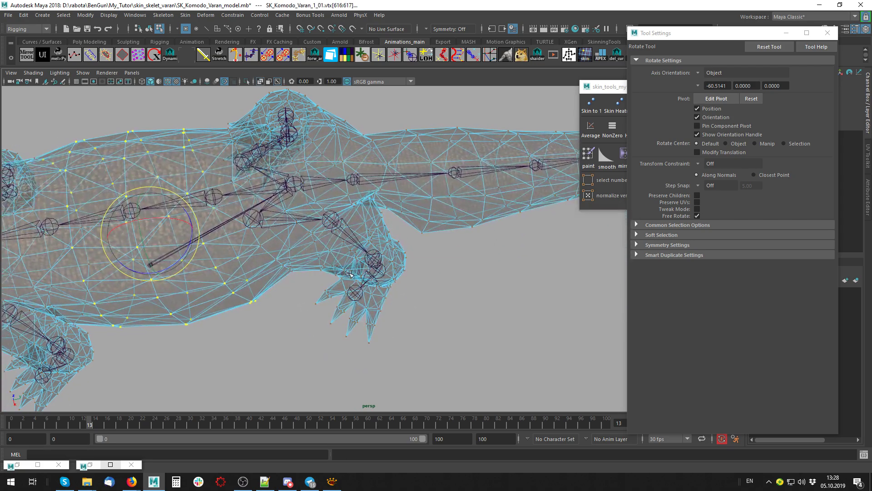
{"action": "right_click", "coordinate": [334, 224]}
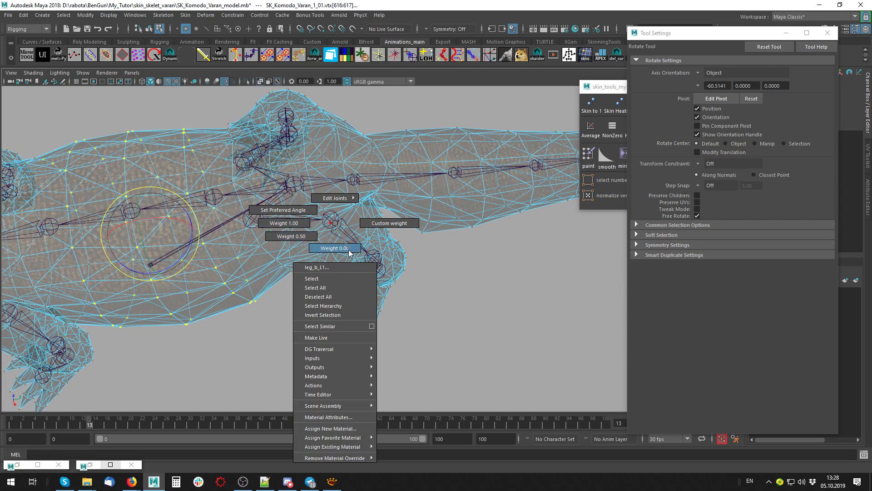
{"action": "right_click", "coordinate": [280, 223]}
{"action": "left_click", "coordinate": [291, 252]}
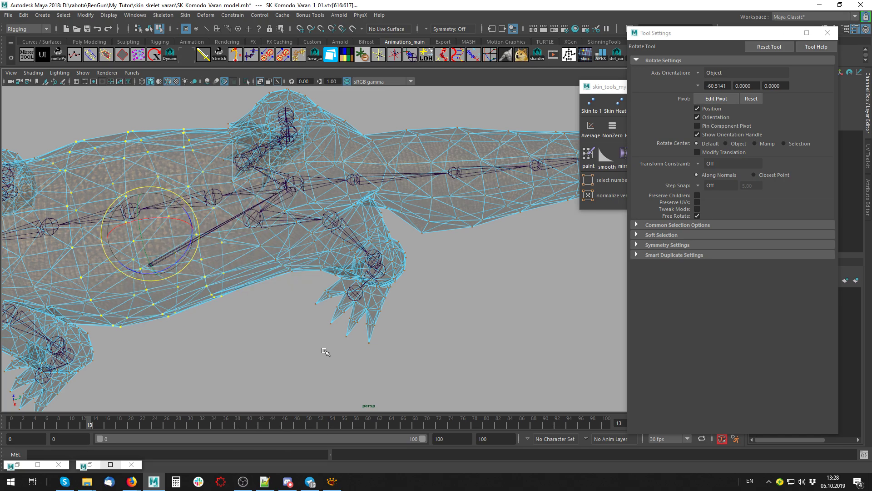
- Set their leg_b_L2 weight to 0.00 and scrub frames 18–19 to check the hip
{"action": "mouse_move", "coordinate": [297, 355]}
{"action": "left_mouse_down", "text": "alt"}
{"action": "mouse_move", "coordinate": [296, 328]}
{"action": "mouse_move", "coordinate": [301, 340]}
{"action": "mouse_move", "coordinate": [384, 293]}
{"action": "mouse_move", "coordinate": [296, 328]}
{"action": "left_mouse_up", "text": "alt"}
{"action": "right_click", "coordinate": [385, 293]}
{"action": "left_click", "coordinate": [386, 271]}
{"action": "left_click_drag", "start_coordinate": [234, 228], "coordinate": [182, 398], "text": "alt"}
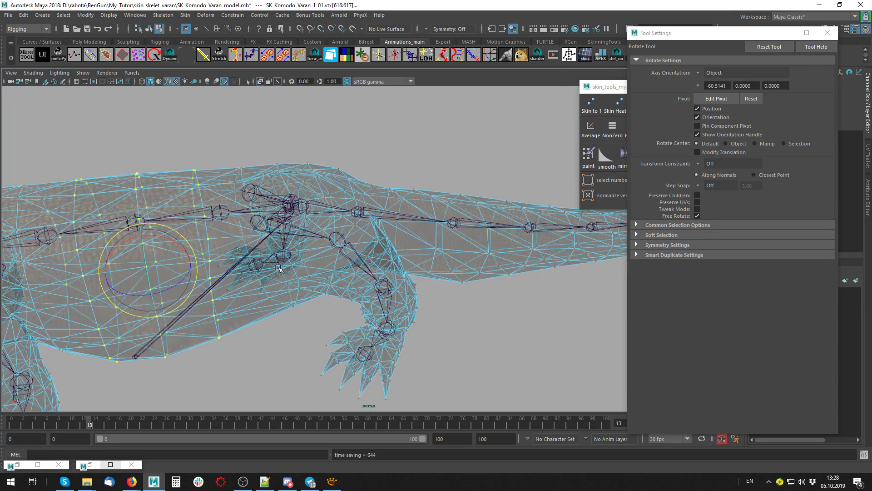
{"action": "mouse_move", "coordinate": [92, 423]}
{"action": "left_mouse_down"}
{"action": "mouse_move", "coordinate": [135, 425]}
{"action": "mouse_move", "coordinate": [119, 431]}
{"action": "left_mouse_up"}
{"action": "left_click_drag", "start_coordinate": [317, 302], "coordinate": [336, 333], "text": "alt"}
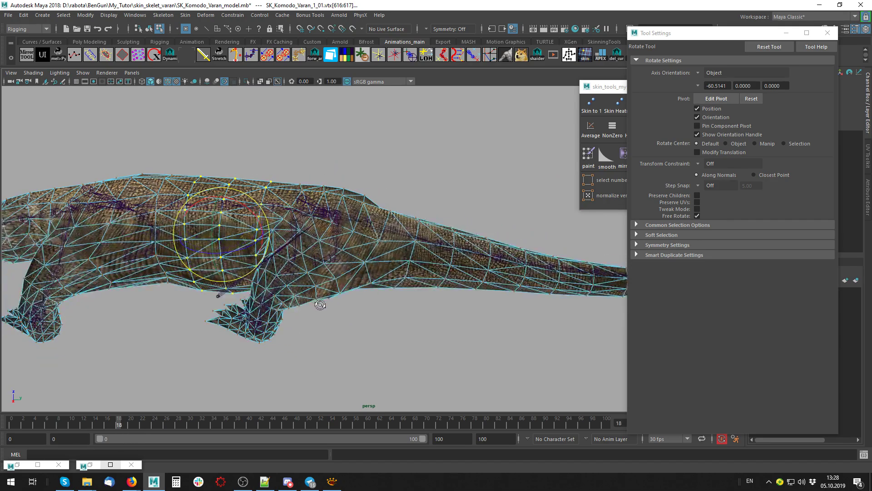
{"action": "key", "text": "F8"}
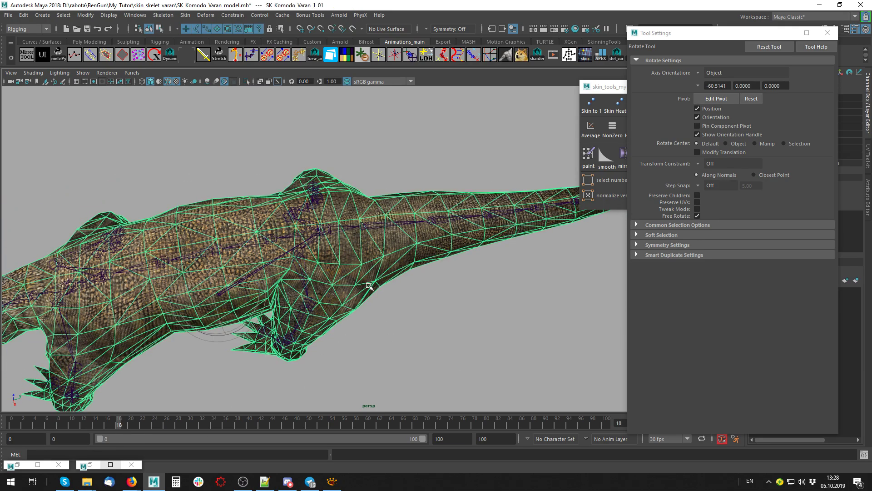
{"action": "left_click_drag", "start_coordinate": [121, 423], "coordinate": [125, 423]}
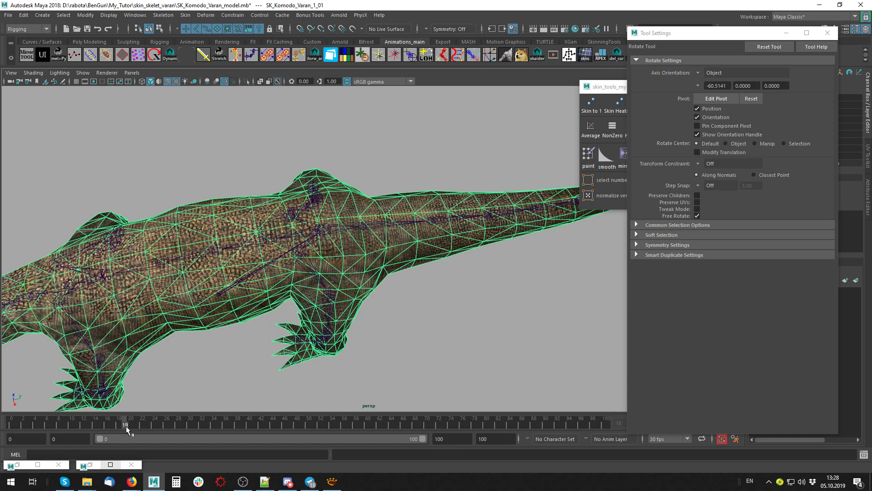
- Activate Smooth Weights on the lizard and shrink the brush size to 4.873
{"action": "left_click", "coordinate": [828, 33]}
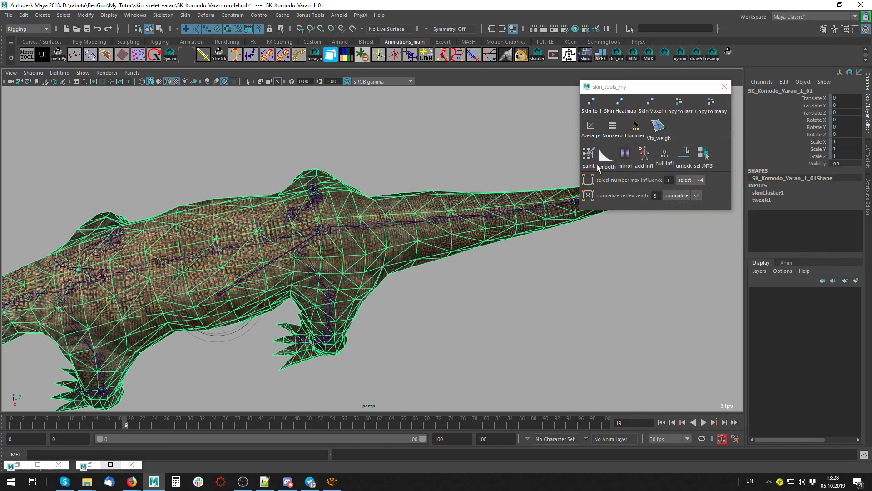
{"action": "left_click", "coordinate": [606, 156]}
{"action": "scroll", "coordinate": [334, 293], "scroll_direction": "up", "scroll_amount": 3}
{"action": "left_click_drag", "start_coordinate": [334, 292], "coordinate": [346, 250], "text": "alt"}
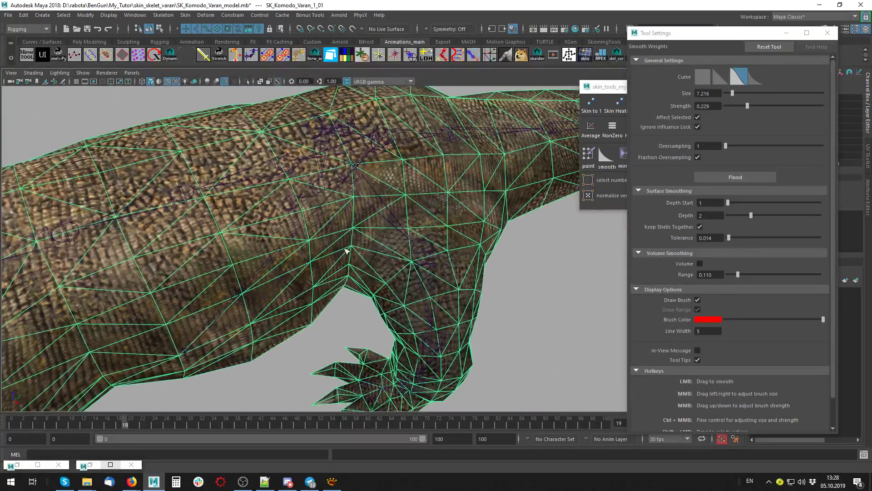
{"action": "middle_click_drag", "start_coordinate": [356, 242], "coordinate": [324, 231]}
{"action": "left_click_drag", "start_coordinate": [610, 89], "coordinate": [568, 47]}
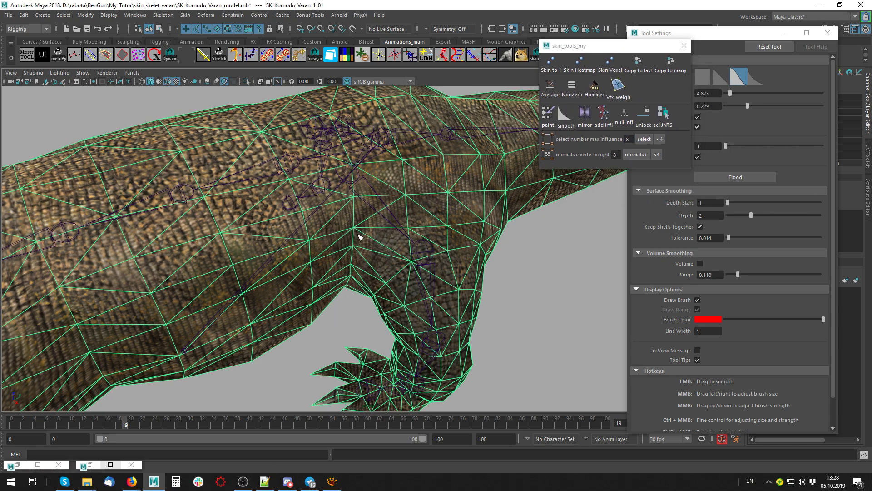
{"action": "mouse_move", "coordinate": [361, 253]}
{"action": "left_mouse_down", "text": "alt"}
{"action": "mouse_move", "coordinate": [346, 247]}
{"action": "mouse_move", "coordinate": [341, 263]}
{"action": "mouse_move", "coordinate": [354, 249]}
{"action": "mouse_move", "coordinate": [335, 292]}
{"action": "mouse_move", "coordinate": [297, 211]}
{"action": "left_mouse_up", "text": "alt"}
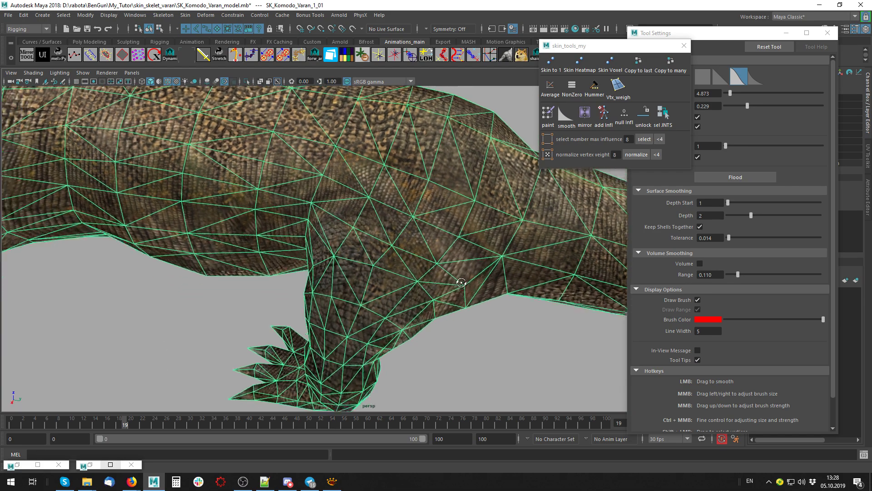
{"action": "mouse_move", "coordinate": [418, 289]}
{"action": "left_mouse_down", "text": "alt"}
{"action": "mouse_move", "coordinate": [465, 296]}
{"action": "mouse_move", "coordinate": [157, 438]}
{"action": "mouse_move", "coordinate": [131, 424]}
{"action": "mouse_move", "coordinate": [123, 435]}
{"action": "mouse_move", "coordinate": [149, 433]}
{"action": "left_mouse_up", "text": "alt"}
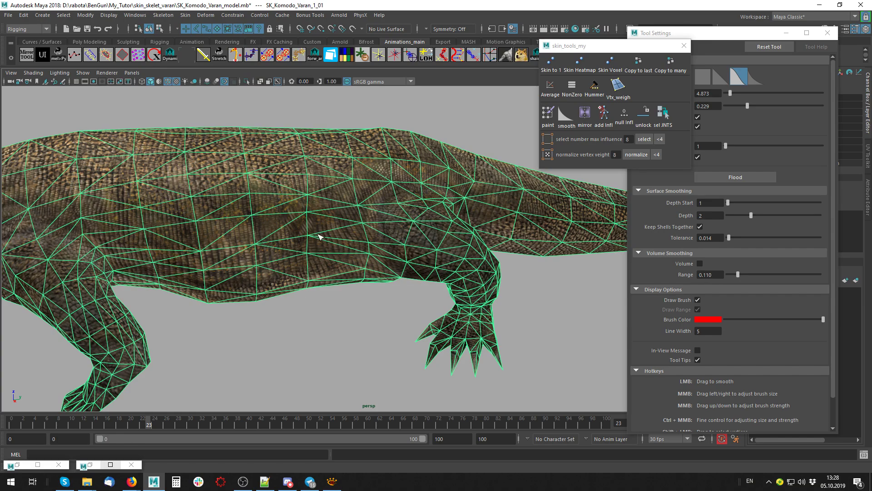
- Undo a trial belly smoothing stroke and lower the brush strength to 0.047
{"action": "left_click_drag", "start_coordinate": [319, 236], "coordinate": [323, 306]}
{"action": "key", "text": "ctrl+z"}
{"action": "left_click", "coordinate": [753, 44]}
{"action": "left_click", "coordinate": [730, 105]}
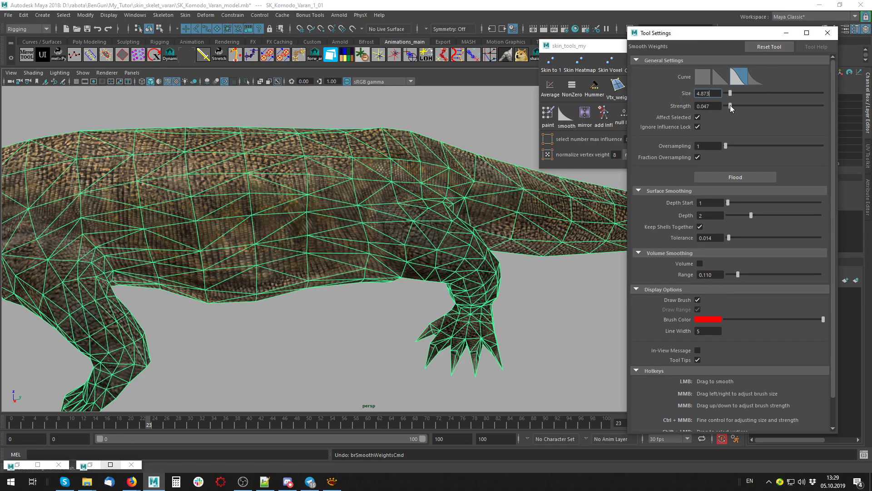
- Select and rotate back foot joint leg_b_L4 with the mesh shown in X-ray
{"action": "key", "text": "q"}
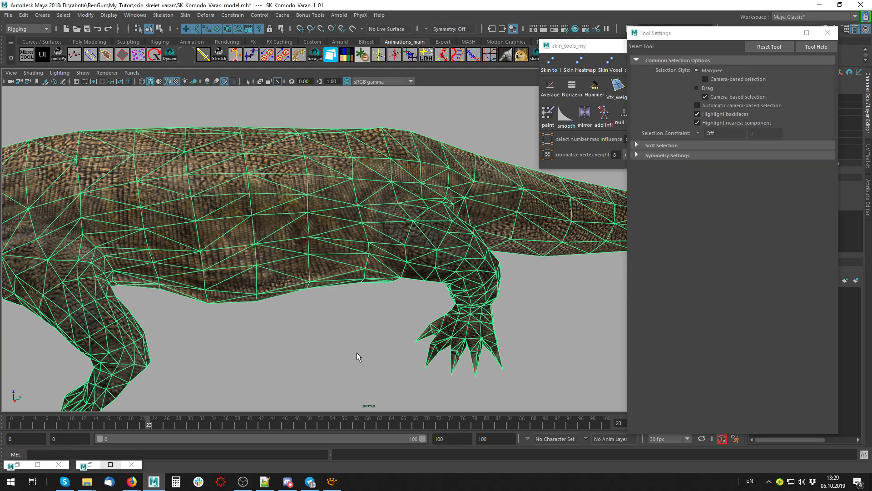
{"action": "left_click_drag", "start_coordinate": [356, 353], "coordinate": [376, 352], "text": "alt"}
{"action": "key", "text": "alt+x"}
{"action": "left_click", "coordinate": [415, 334]}
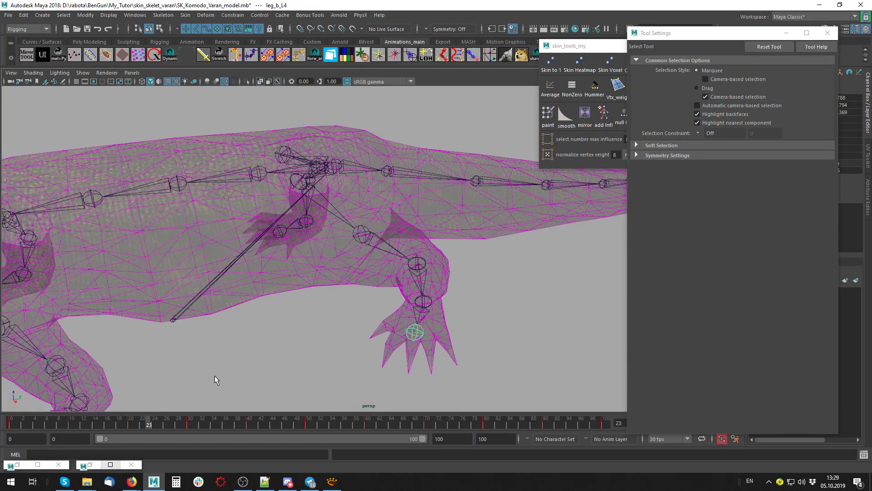
{"action": "key", "text": "e"}
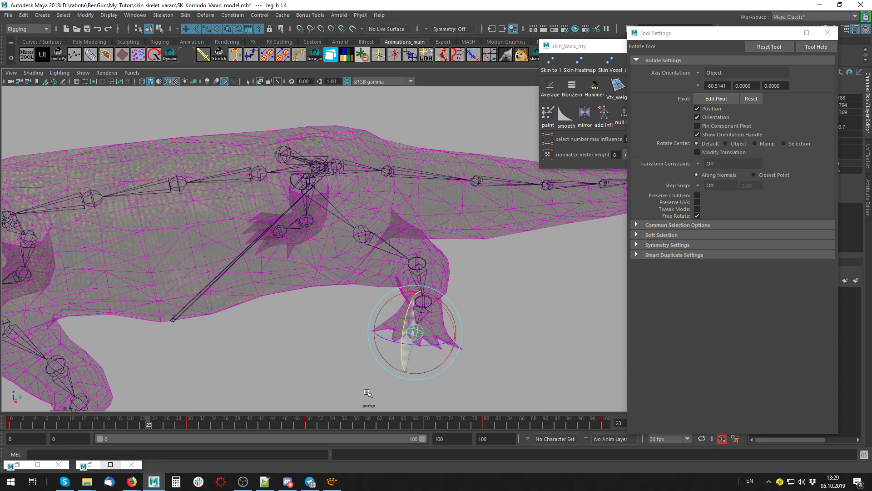
{"action": "left_click_drag", "start_coordinate": [413, 297], "coordinate": [450, 330], "text": "alt"}
{"action": "left_click", "coordinate": [449, 329]}
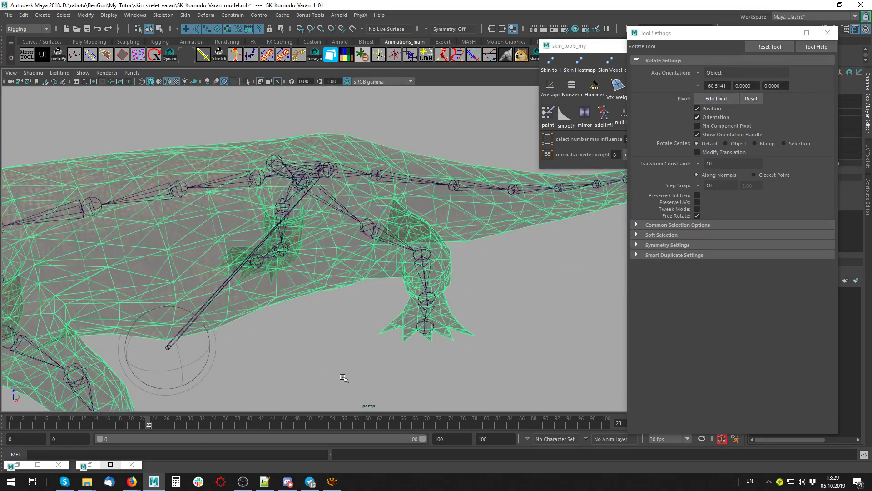
- Marquee-select the back foot's vertices and view the foot at frame 21
{"action": "key", "text": "F8"}
{"action": "left_click_drag", "start_coordinate": [375, 319], "coordinate": [477, 366]}
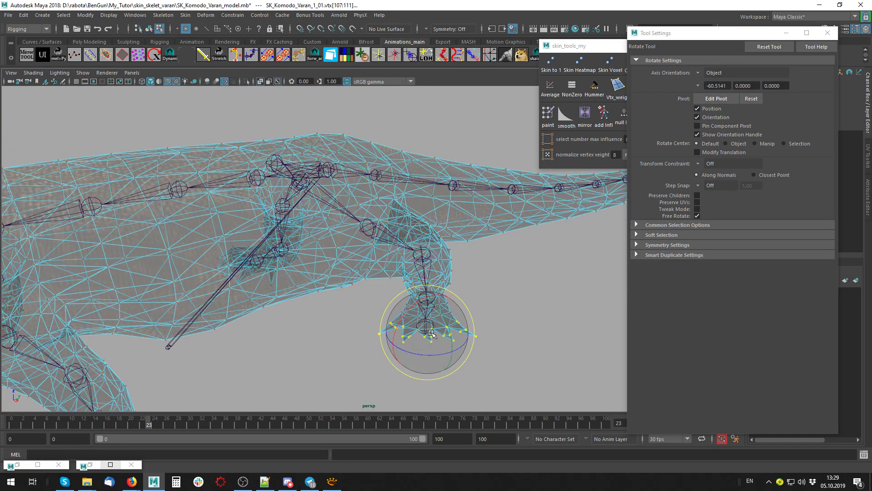
{"action": "mouse_move", "coordinate": [421, 329]}
{"action": "right_mouse_down"}
{"action": "mouse_move", "coordinate": [428, 330]}
{"action": "mouse_move", "coordinate": [377, 248]}
{"action": "right_mouse_up"}
{"action": "left_click_drag", "start_coordinate": [546, 351], "coordinate": [421, 318], "text": "alt"}
{"action": "left_click_drag", "start_coordinate": [451, 339], "coordinate": [210, 452], "text": "alt"}
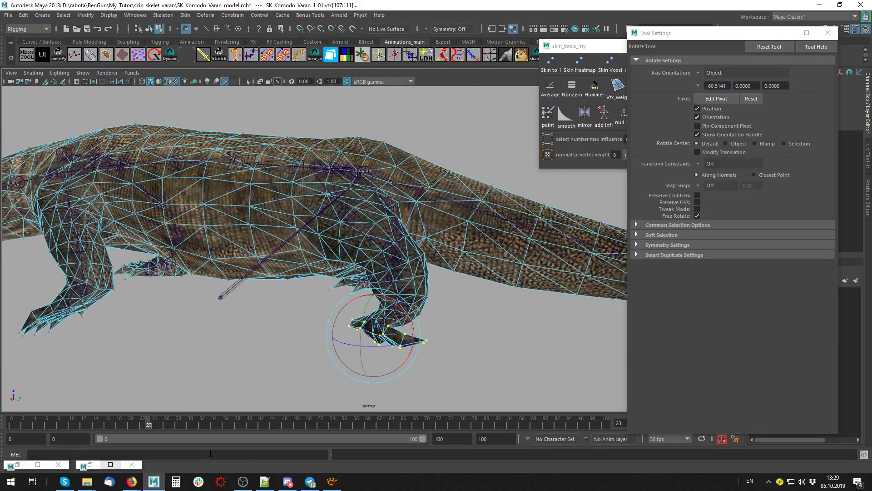
{"action": "mouse_move", "coordinate": [150, 429]}
{"action": "left_mouse_down"}
{"action": "mouse_move", "coordinate": [129, 427]}
{"action": "mouse_move", "coordinate": [137, 429]}
{"action": "left_mouse_up"}
{"action": "scroll", "coordinate": [370, 350], "scroll_direction": "up", "scroll_amount": 3}
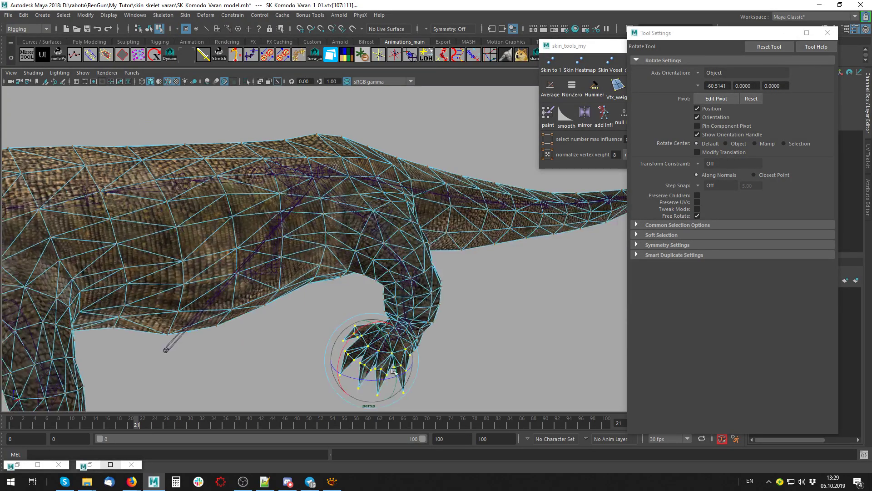
{"action": "left_click", "coordinate": [517, 359]}
{"action": "key", "text": "F8"}
- Reactivate Smooth Weights on the hind foot, adjust brush strength, and move to frame 23
{"action": "left_click", "coordinate": [565, 119]}
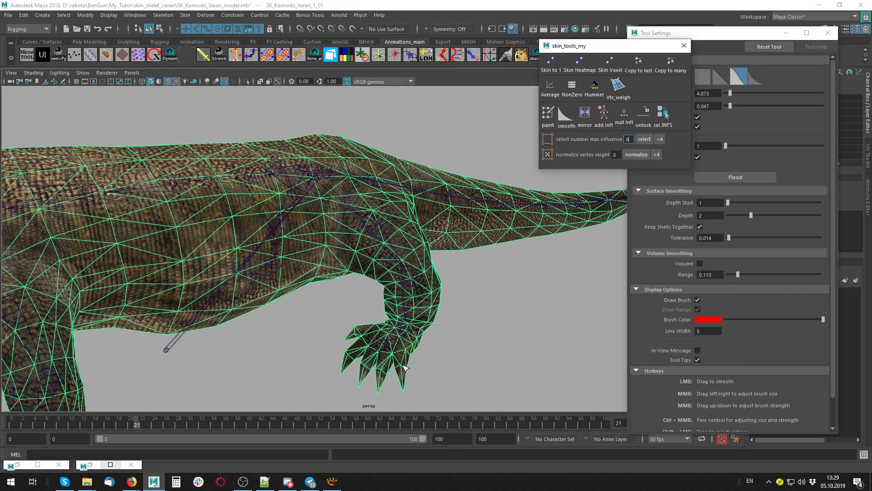
{"action": "scroll", "coordinate": [407, 320], "scroll_direction": "up", "scroll_amount": 2}
{"action": "scroll", "coordinate": [408, 320], "scroll_direction": "up", "scroll_amount": 2}
{"action": "middle_click_drag", "start_coordinate": [394, 330], "coordinate": [398, 318]}
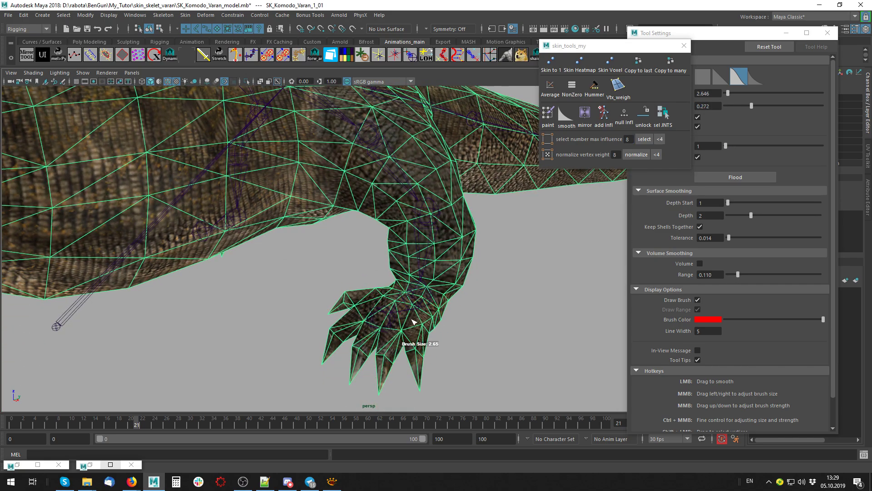
{"action": "scroll", "coordinate": [427, 335], "scroll_direction": "down", "scroll_amount": 3}
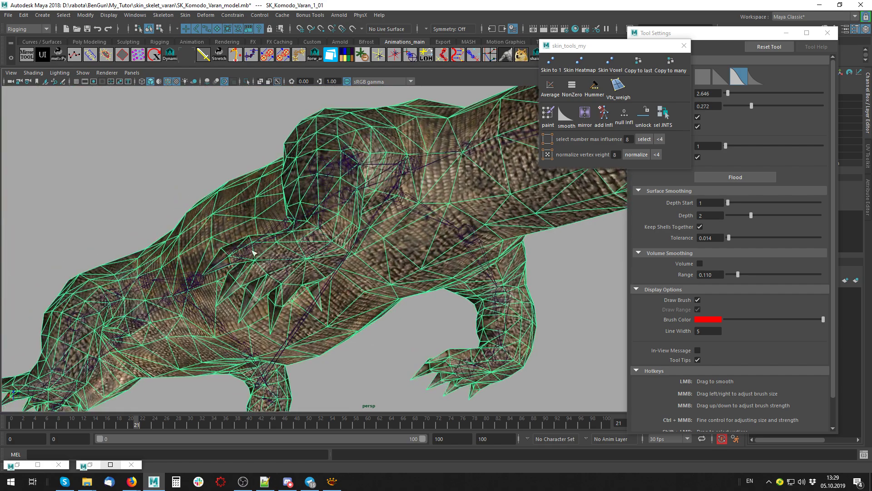
{"action": "scroll", "coordinate": [376, 343], "scroll_direction": "up", "scroll_amount": 2}
{"action": "scroll", "coordinate": [432, 359], "scroll_direction": "up", "scroll_amount": 3}
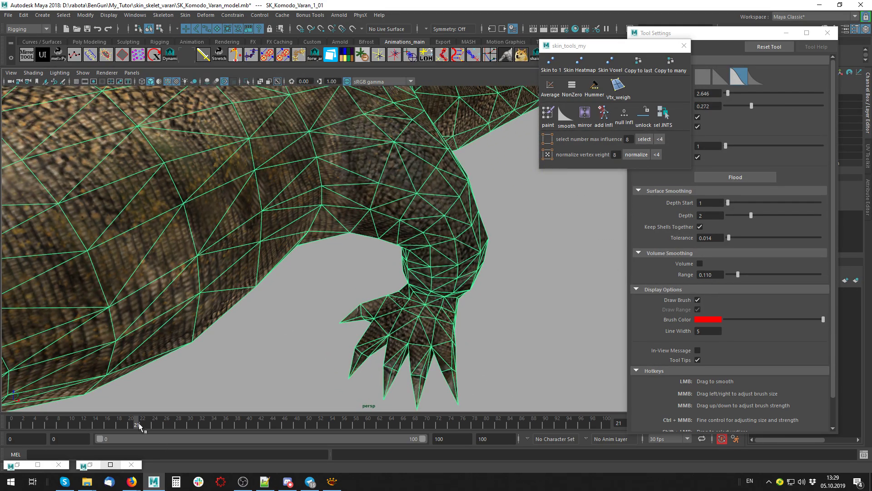
{"action": "left_click_drag", "start_coordinate": [139, 426], "coordinate": [150, 428]}
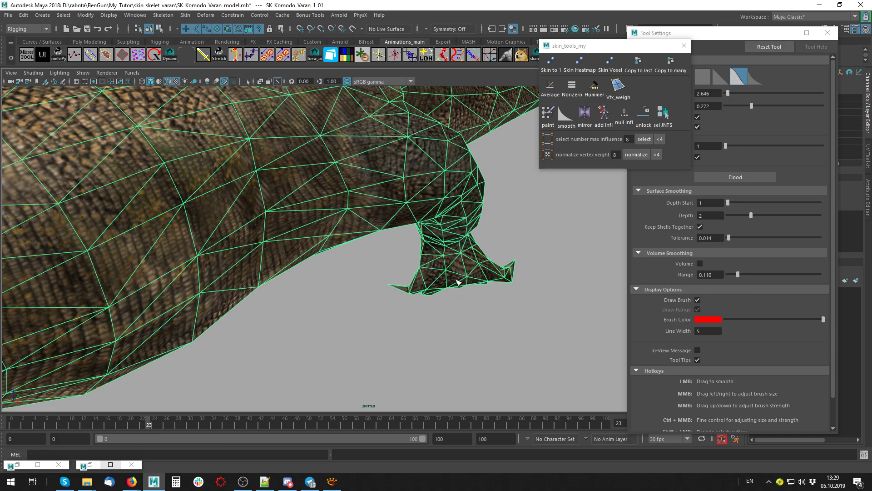
- Orbit around the hind foot, then return to the selection tool and view the body
{"action": "mouse_move", "coordinate": [453, 298]}
{"action": "left_mouse_down", "text": "alt"}
{"action": "mouse_move", "coordinate": [292, 287]}
{"action": "mouse_move", "coordinate": [343, 304]}
{"action": "left_mouse_up", "text": "alt"}
{"action": "right_click_drag", "start_coordinate": [387, 307], "coordinate": [400, 327], "text": "alt"}
{"action": "left_click_drag", "start_coordinate": [399, 326], "coordinate": [473, 344], "text": "alt"}
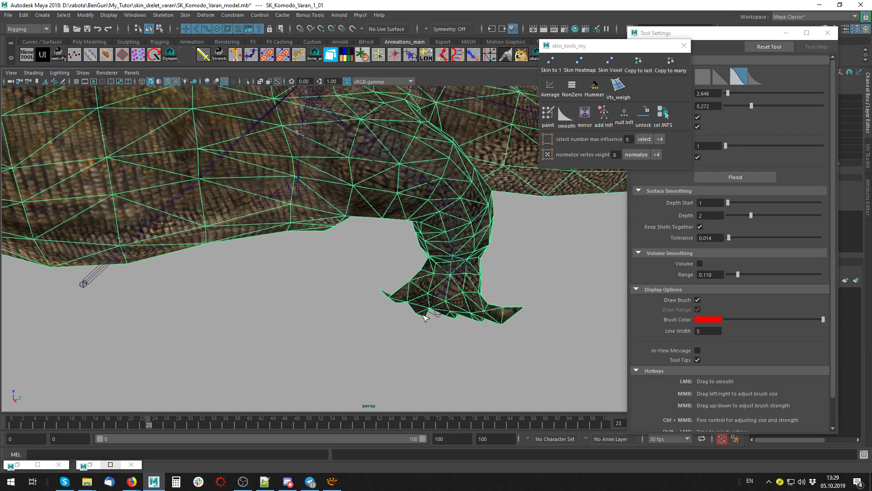
{"action": "key", "text": "q"}
{"action": "right_click_drag", "start_coordinate": [395, 364], "coordinate": [295, 278], "text": "alt"}
{"action": "mouse_move", "coordinate": [296, 278]}
{"action": "left_mouse_down", "text": "alt"}
{"action": "mouse_move", "coordinate": [230, 335]}
{"action": "mouse_move", "coordinate": [305, 314]}
{"action": "left_mouse_up", "text": "alt"}
- Go to frame 16 and show the lizard mesh in X-ray to expose the hind-leg joints
{"action": "left_click_drag", "start_coordinate": [445, 318], "coordinate": [392, 371], "text": "alt"}
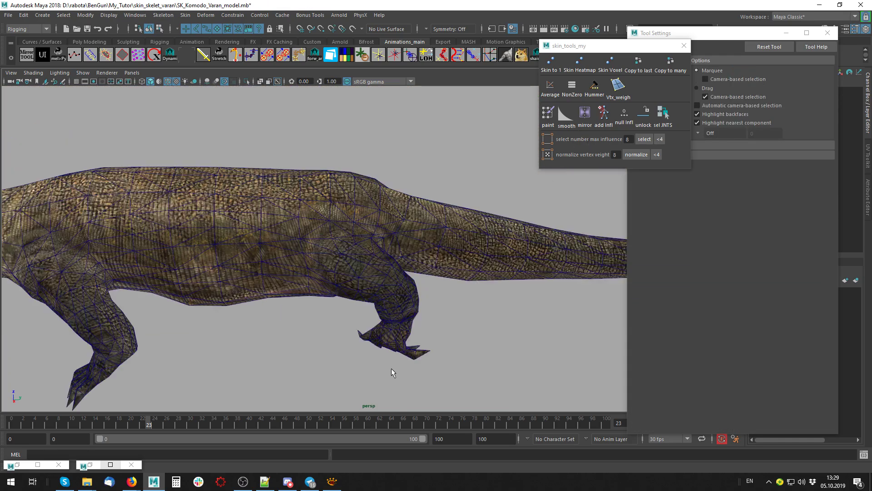
{"action": "left_click_drag", "start_coordinate": [146, 427], "coordinate": [107, 427]}
{"action": "key", "text": "alt+x"}
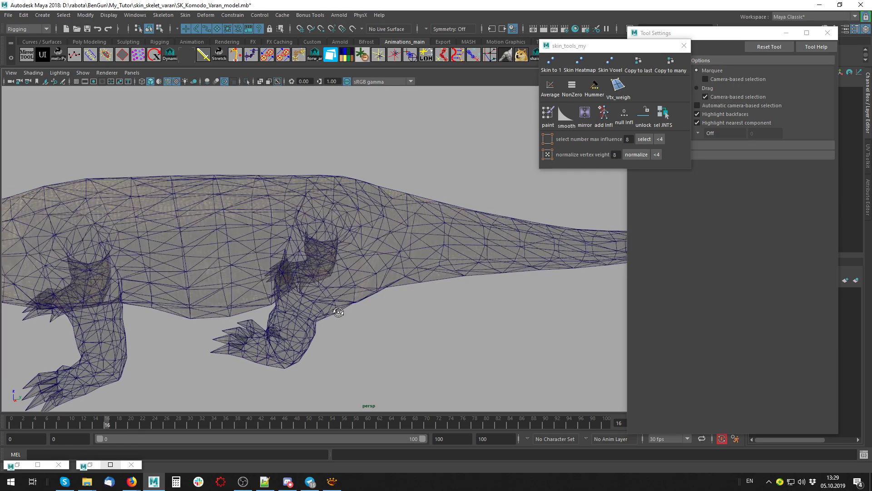
{"action": "left_click", "coordinate": [302, 366]}
{"action": "key", "text": "alt+x"}
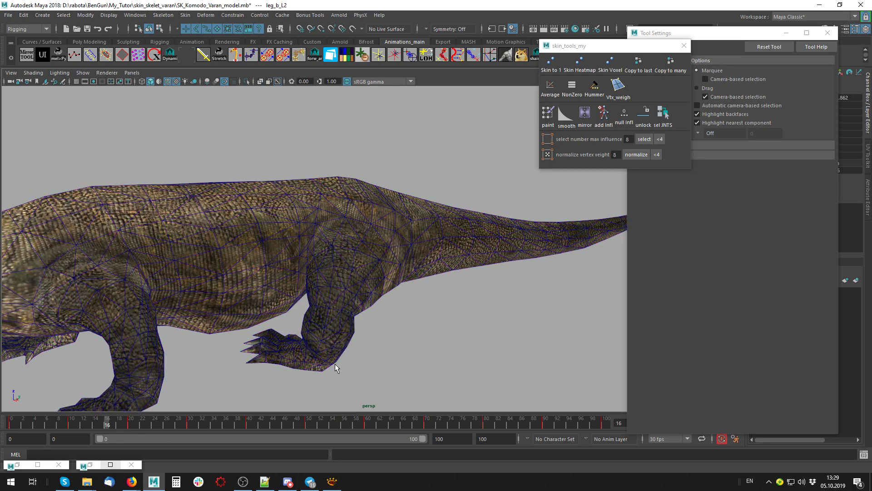
{"action": "key", "text": "alt+x"}
{"action": "left_click_drag", "start_coordinate": [302, 366], "coordinate": [318, 366], "text": "alt"}
- Rotate the hind foot joint leg_b_L3 to test the skin deformation
{"action": "left_click", "coordinate": [318, 366]}
{"action": "key", "text": "e"}
{"action": "left_click_drag", "start_coordinate": [482, 369], "coordinate": [507, 362]}
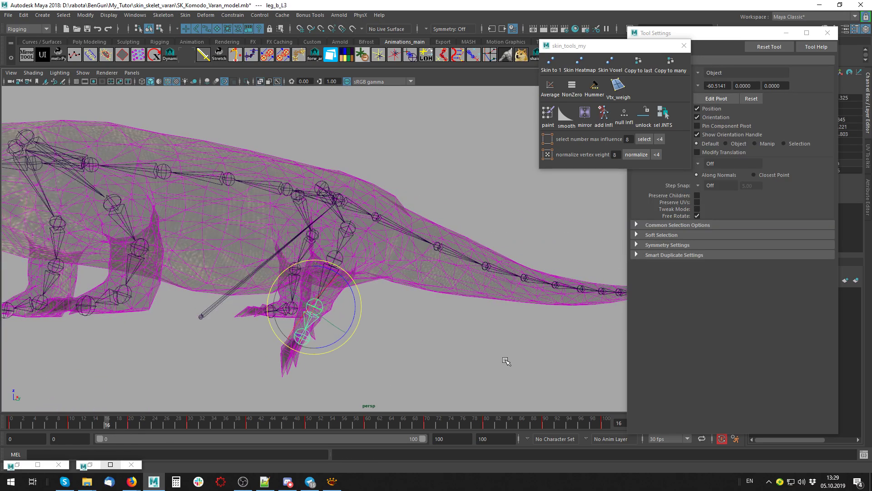
{"action": "key", "text": "alt+x"}
{"action": "left_click_drag", "start_coordinate": [452, 353], "coordinate": [422, 345]}
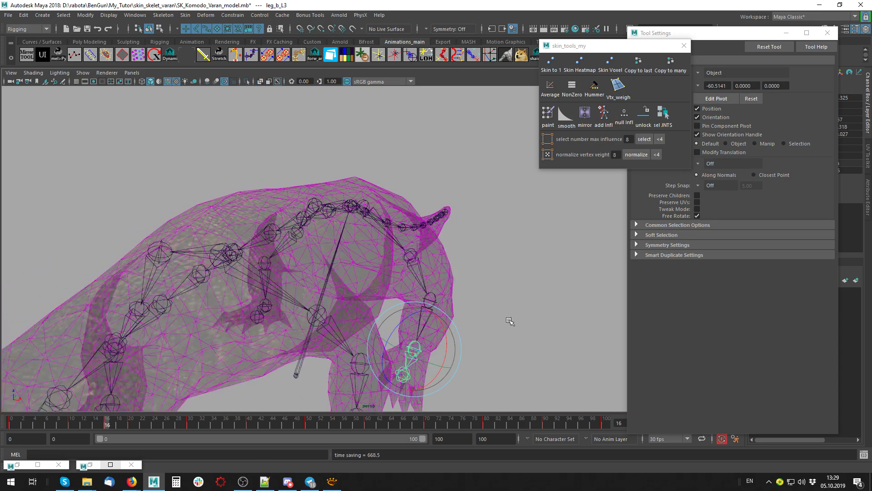
{"action": "key", "text": "alt+x"}
- Rotate the lower-leg joint leg_b_L2 to check its skinning
{"action": "left_click", "coordinate": [509, 266]}
{"action": "left_click", "coordinate": [438, 302]}
{"action": "mouse_move", "coordinate": [438, 302]}
{"action": "left_mouse_down"}
{"action": "mouse_move", "coordinate": [454, 293]}
{"action": "mouse_move", "coordinate": [443, 301]}
{"action": "left_mouse_up"}
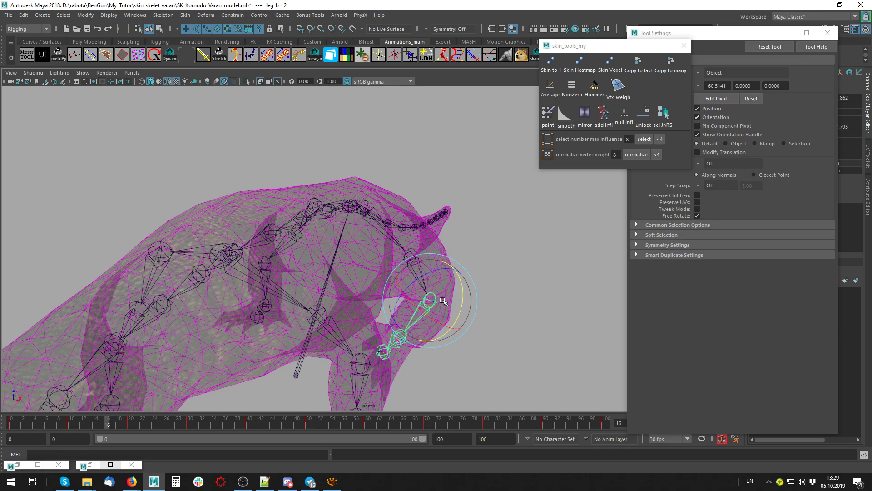
{"action": "left_click", "coordinate": [525, 289]}
{"action": "left_click_drag", "start_coordinate": [525, 289], "coordinate": [339, 284], "text": "alt"}
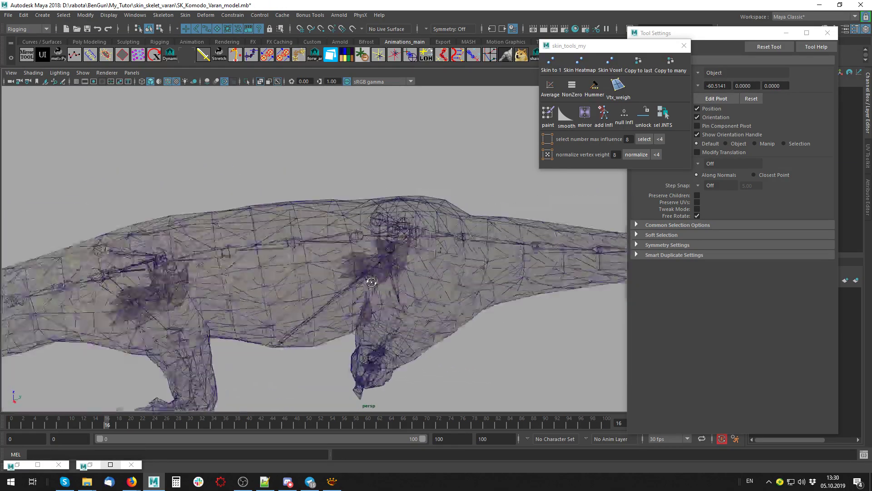
{"action": "key", "text": "alt+x"}
{"action": "key", "text": "alt+x"}
- Select tail1 together with its whole tail joint hierarchy
{"action": "left_click", "coordinate": [312, 253]}
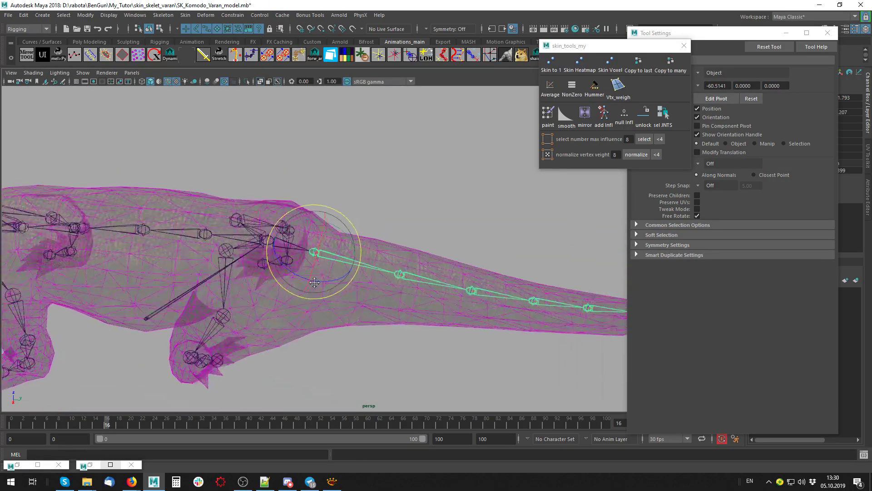
{"action": "mouse_move", "coordinate": [312, 253]}
{"action": "middle_mouse_down", "text": "alt"}
{"action": "mouse_move", "coordinate": [255, 229]}
{"action": "mouse_move", "coordinate": [269, 265]}
{"action": "middle_mouse_up", "text": "alt"}
{"action": "key", "text": "ctrl+shift+h"}
{"action": "scroll", "coordinate": [121, 173], "scroll_direction": "down", "scroll_amount": 3}
{"action": "scroll", "coordinate": [282, 229], "scroll_direction": "down", "scroll_amount": 3}
- At frame 23, set the selected tail joints' Rotate X and Y to 0
{"action": "left_click_drag", "start_coordinate": [107, 420], "coordinate": [149, 424]}
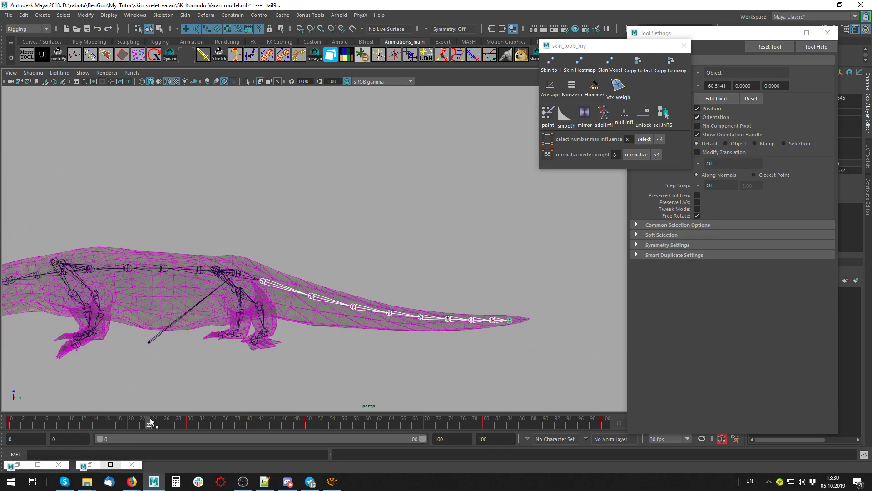
{"action": "middle_click_drag", "start_coordinate": [418, 353], "coordinate": [314, 346], "text": "alt"}
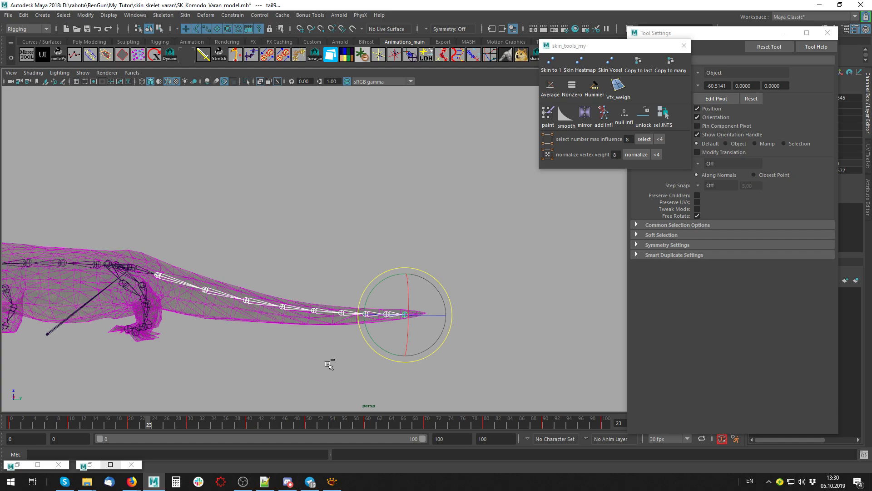
{"action": "left_click", "coordinate": [829, 34]}
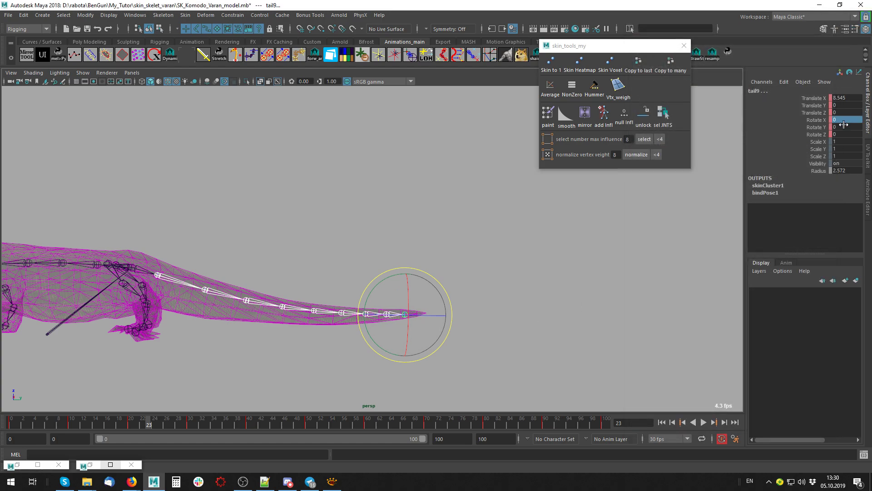
{"action": "left_click_drag", "start_coordinate": [844, 125], "coordinate": [861, 127]}
{"action": "type", "text": "0"}
{"action": "key", "text": "Return"}
{"action": "left_click_drag", "start_coordinate": [457, 246], "coordinate": [473, 263], "text": "alt"}
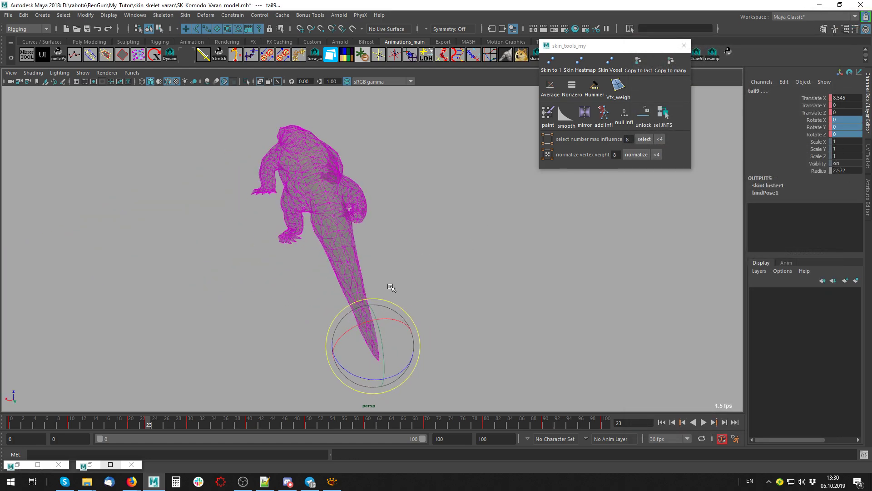
{"action": "key", "text": "6"}
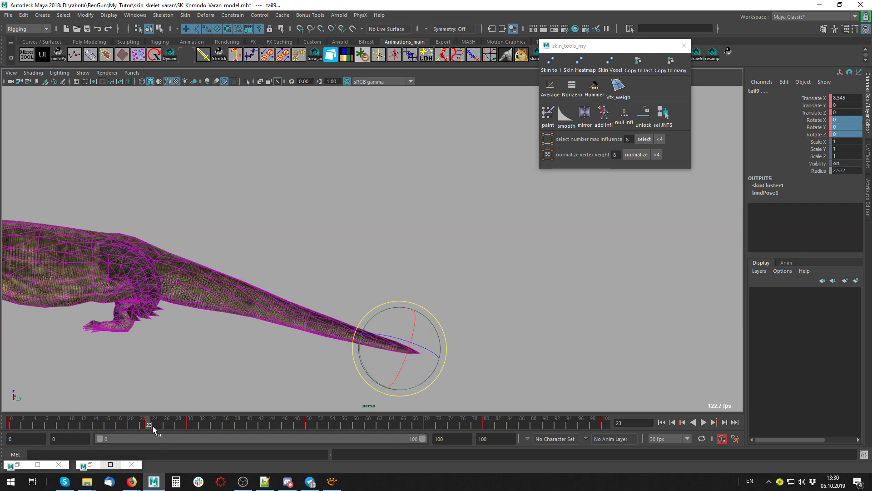
- At frame 33, curl the tail upward into a tight loop
{"action": "left_click_drag", "start_coordinate": [153, 426], "coordinate": [207, 424]}
{"action": "left_click_drag", "start_coordinate": [382, 346], "coordinate": [400, 351]}
{"action": "mouse_move", "coordinate": [382, 343]}
{"action": "middle_mouse_down"}
{"action": "mouse_move", "coordinate": [346, 296]}
{"action": "mouse_move", "coordinate": [325, 286]}
{"action": "middle_mouse_up"}
{"action": "mouse_move", "coordinate": [354, 241]}
{"action": "middle_mouse_down"}
{"action": "mouse_move", "coordinate": [346, 236]}
{"action": "mouse_move", "coordinate": [390, 226]}
{"action": "mouse_move", "coordinate": [353, 263]}
{"action": "mouse_move", "coordinate": [364, 302]}
{"action": "mouse_move", "coordinate": [352, 298]}
{"action": "mouse_move", "coordinate": [376, 298]}
{"action": "mouse_move", "coordinate": [298, 298]}
{"action": "mouse_move", "coordinate": [319, 295]}
{"action": "mouse_move", "coordinate": [299, 296]}
{"action": "mouse_move", "coordinate": [309, 267]}
{"action": "mouse_move", "coordinate": [358, 269]}
{"action": "middle_mouse_up"}
{"action": "left_click", "coordinate": [377, 273]}
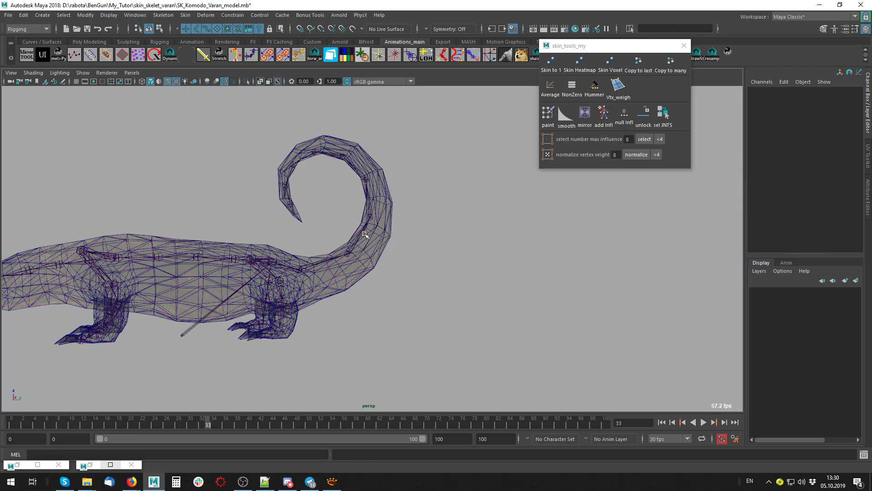
- Rotate the tail-tip joint tail9 to Rotate Y -42.506, curling the tip tighter
{"action": "scroll", "coordinate": [419, 253], "scroll_direction": "up", "scroll_amount": 3}
{"action": "scroll", "coordinate": [442, 254], "scroll_direction": "up", "scroll_amount": 2}
{"action": "left_click", "coordinate": [344, 229]}
{"action": "left_click_drag", "start_coordinate": [343, 230], "coordinate": [342, 244], "text": "alt"}
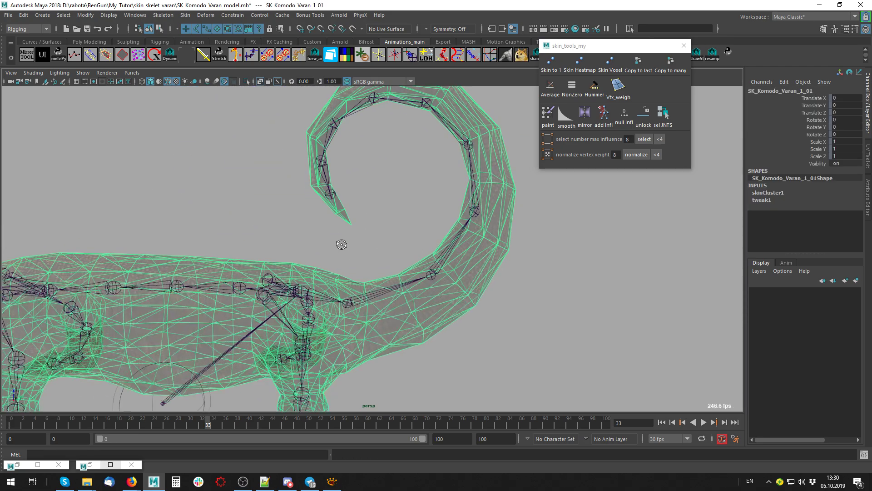
{"action": "left_click", "coordinate": [332, 211]}
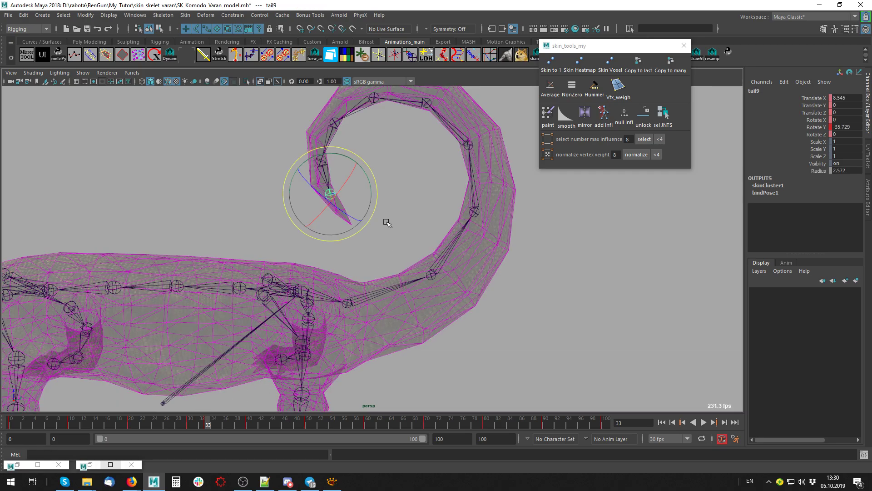
{"action": "key", "text": "ctrl+z"}
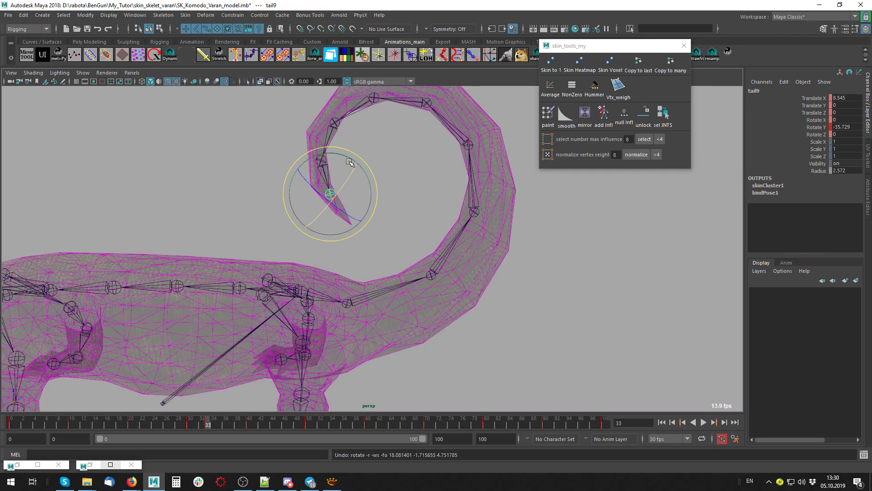
{"action": "mouse_move", "coordinate": [350, 162]}
{"action": "left_mouse_down"}
{"action": "mouse_move", "coordinate": [373, 183]}
{"action": "mouse_move", "coordinate": [340, 204]}
{"action": "left_mouse_up"}
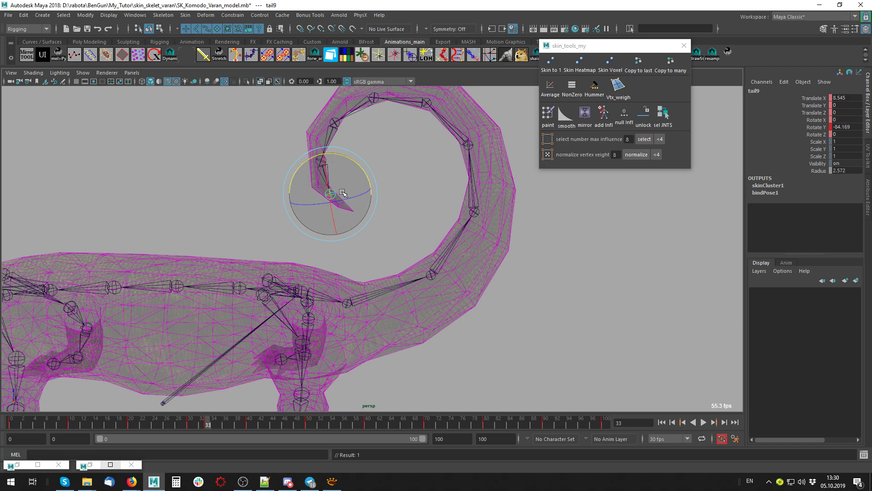
{"action": "left_click_drag", "start_coordinate": [348, 157], "coordinate": [379, 188]}
{"action": "left_click", "coordinate": [405, 185]}
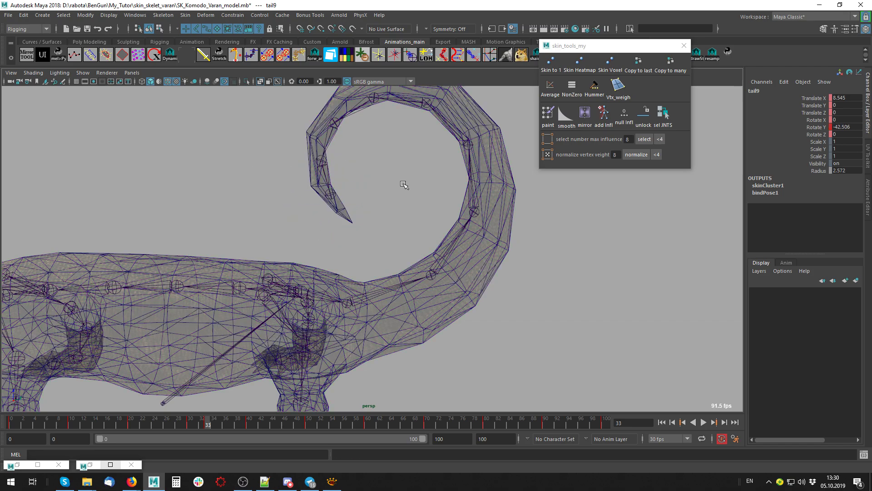
- Inspect the tail-tip vertices of the Komodo mesh, then reselect tail9
{"action": "left_click", "coordinate": [347, 221]}
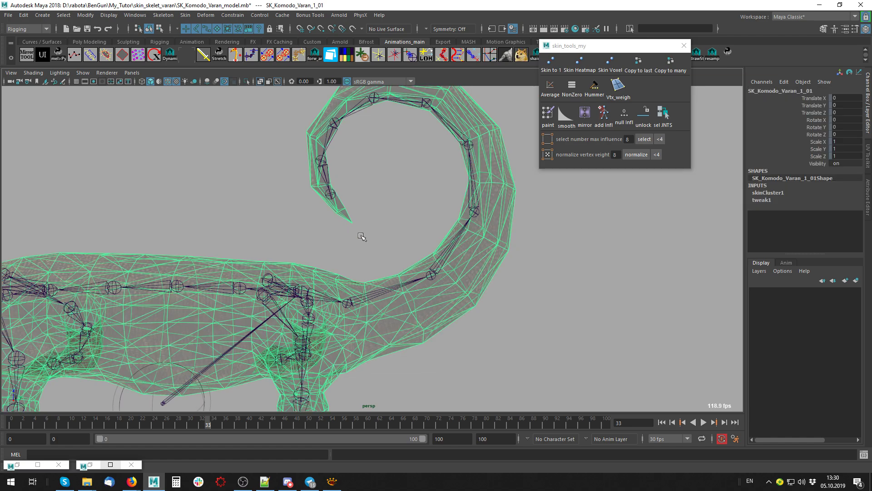
{"action": "key", "text": "F8"}
{"action": "left_click_drag", "start_coordinate": [340, 232], "coordinate": [340, 232]}
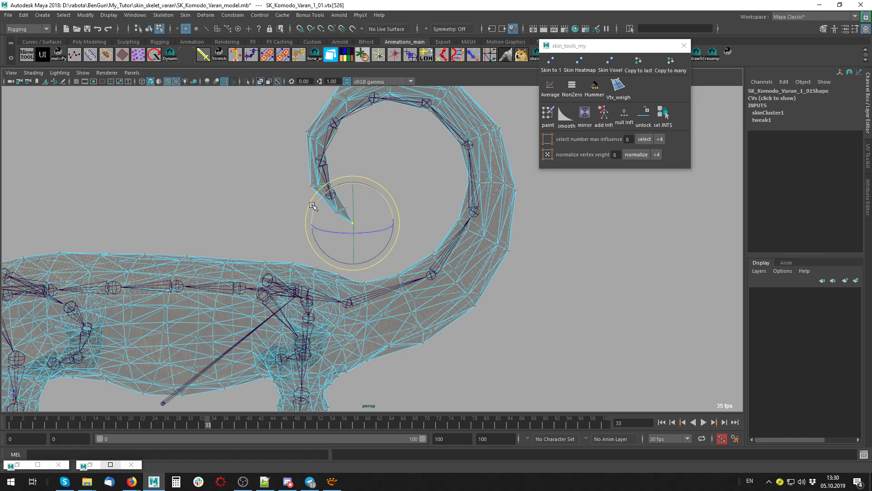
{"action": "right_click_drag", "start_coordinate": [293, 233], "coordinate": [272, 195]}
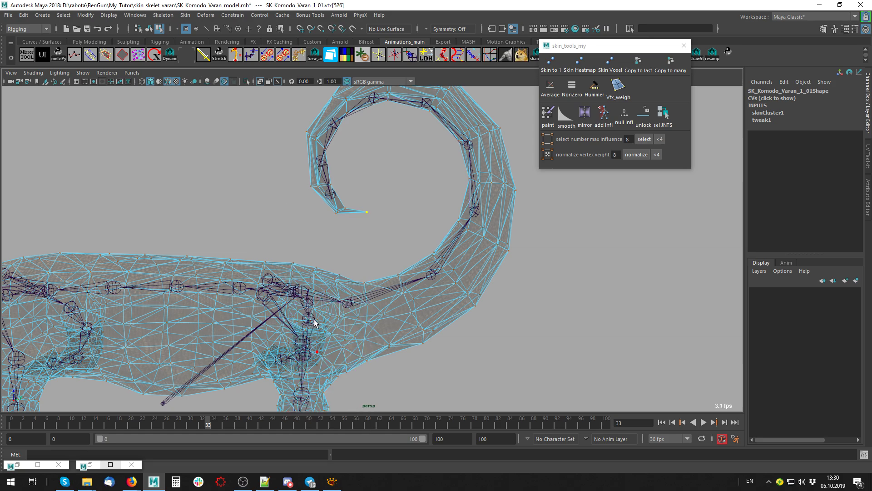
{"action": "mouse_move", "coordinate": [314, 323]}
{"action": "left_mouse_down", "text": "alt"}
{"action": "mouse_move", "coordinate": [338, 230]}
{"action": "mouse_move", "coordinate": [335, 235]}
{"action": "left_mouse_up", "text": "alt"}
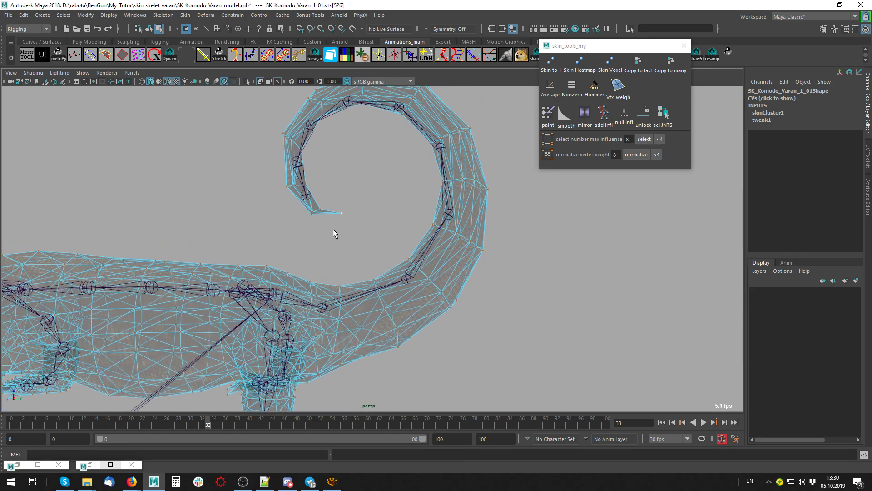
{"action": "left_click", "coordinate": [339, 229]}
{"action": "left_click", "coordinate": [305, 199]}
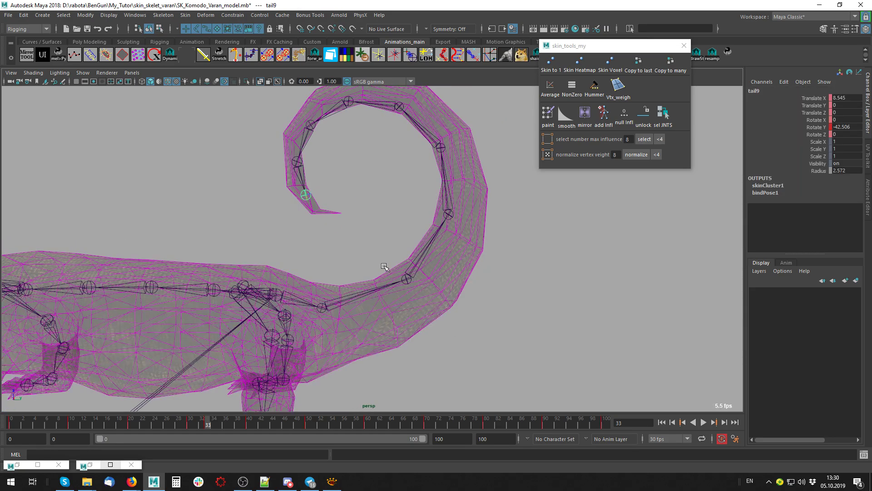
- Select the Komodo mesh and smooth the tail-tip weights with a size-5 brush
{"action": "left_click", "coordinate": [392, 241]}
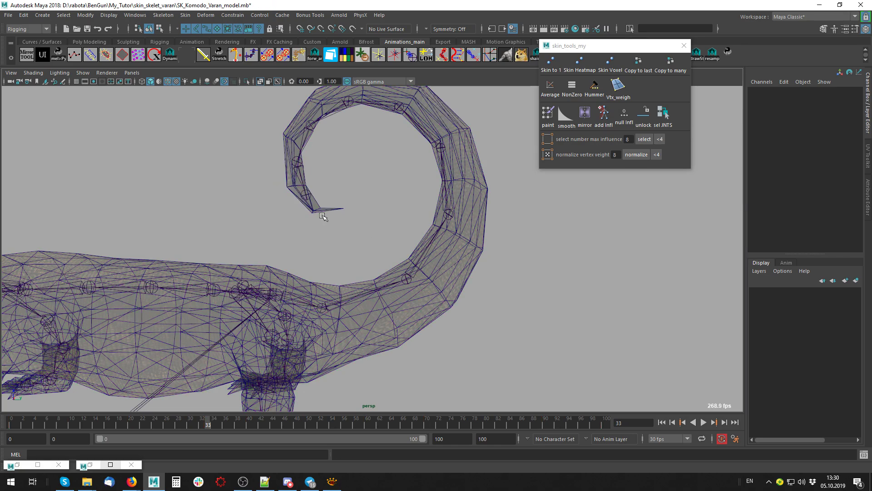
{"action": "left_click_drag", "start_coordinate": [319, 205], "coordinate": [328, 218]}
{"action": "left_click", "coordinate": [566, 115]}
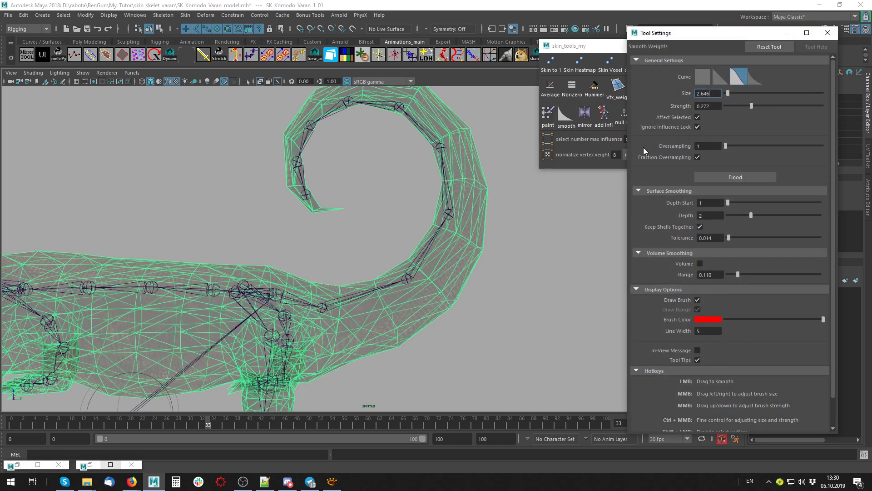
{"action": "middle_click_drag", "start_coordinate": [311, 201], "coordinate": [327, 201]}
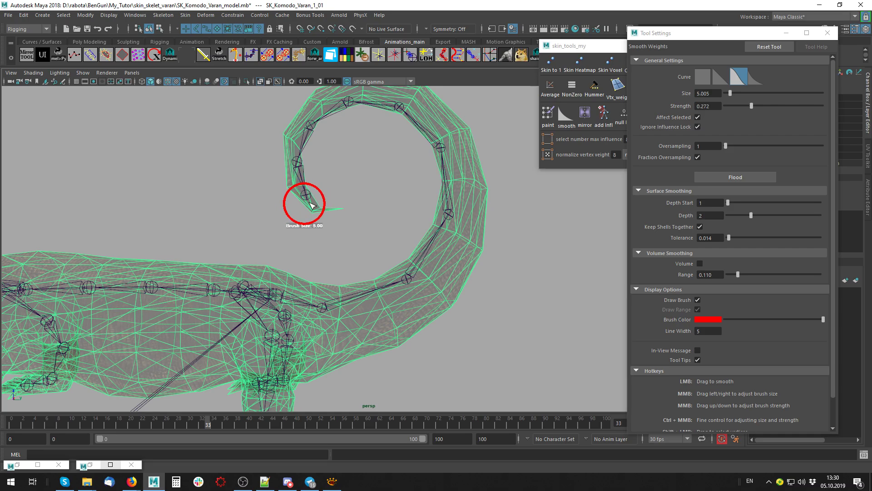
{"action": "left_click_drag", "start_coordinate": [313, 211], "coordinate": [296, 163]}
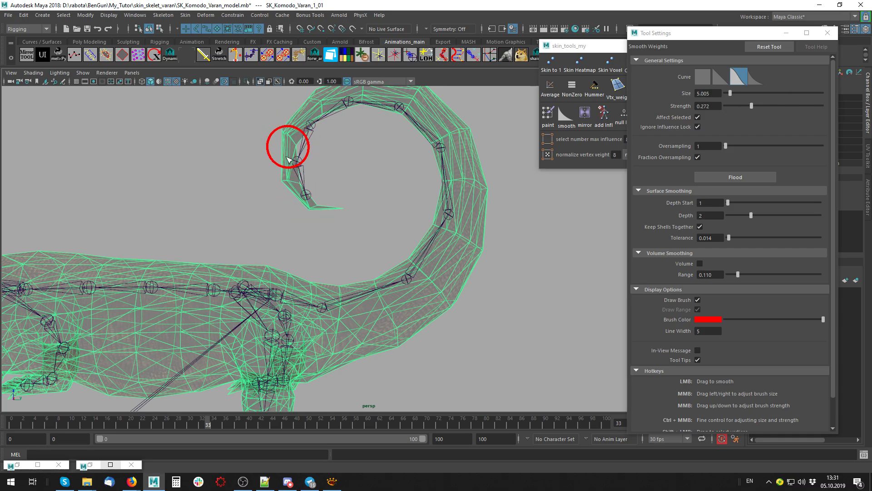
{"action": "key", "text": "6"}
- Smooth weights along the upper tail curl with brush size 11.815 and strength 0.588
{"action": "mouse_move", "coordinate": [336, 119]}
{"action": "left_mouse_down"}
{"action": "mouse_move", "coordinate": [482, 204]}
{"action": "mouse_move", "coordinate": [295, 152]}
{"action": "mouse_move", "coordinate": [306, 199]}
{"action": "left_mouse_up"}
{"action": "mouse_move", "coordinate": [317, 247]}
{"action": "left_mouse_down"}
{"action": "mouse_move", "coordinate": [319, 131]}
{"action": "mouse_move", "coordinate": [331, 113]}
{"action": "left_mouse_up"}
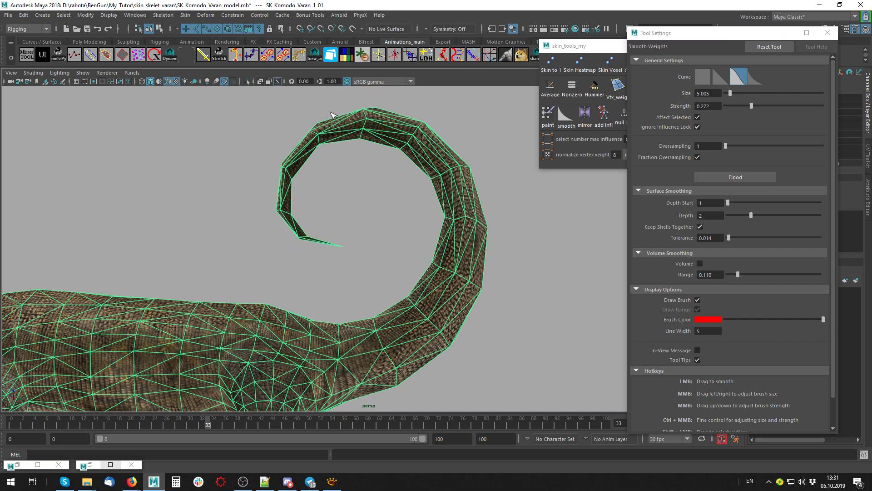
{"action": "middle_click_drag", "start_coordinate": [357, 130], "coordinate": [369, 136]}
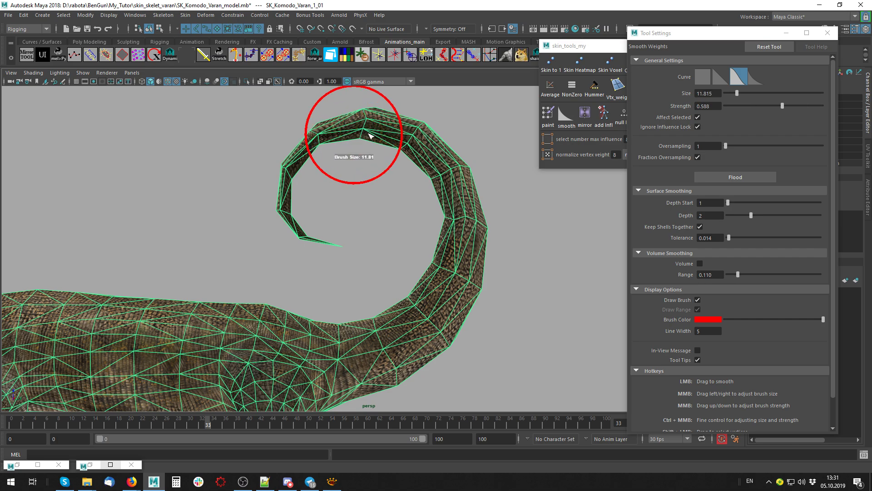
{"action": "left_click_drag", "start_coordinate": [322, 136], "coordinate": [299, 178]}
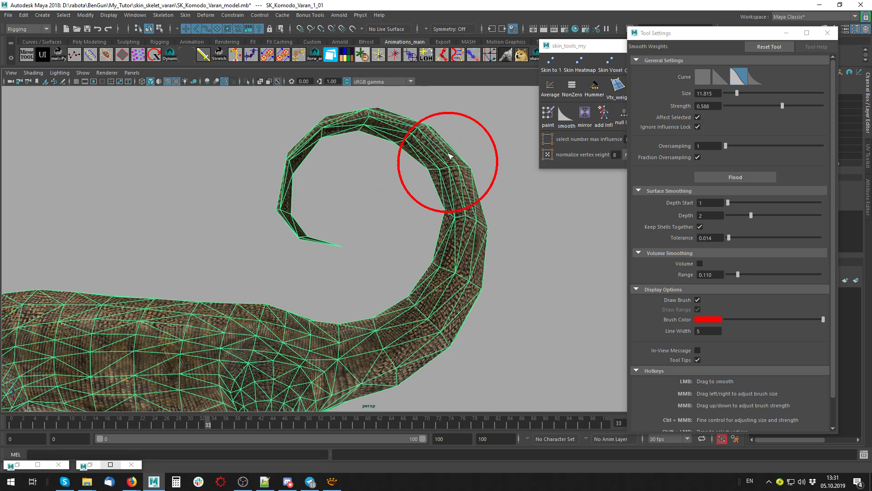
{"action": "middle_click_drag", "start_coordinate": [511, 218], "coordinate": [396, 190], "text": "alt"}
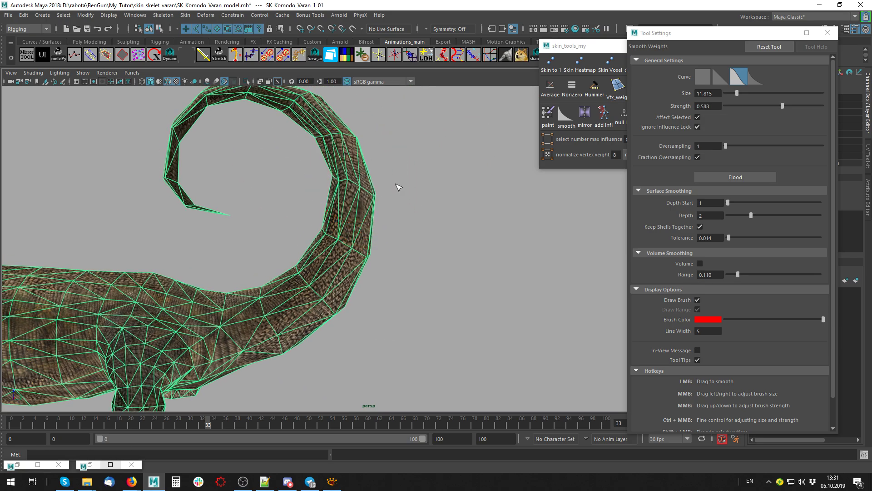
{"action": "middle_click_drag", "start_coordinate": [196, 144], "coordinate": [244, 183], "text": "alt"}
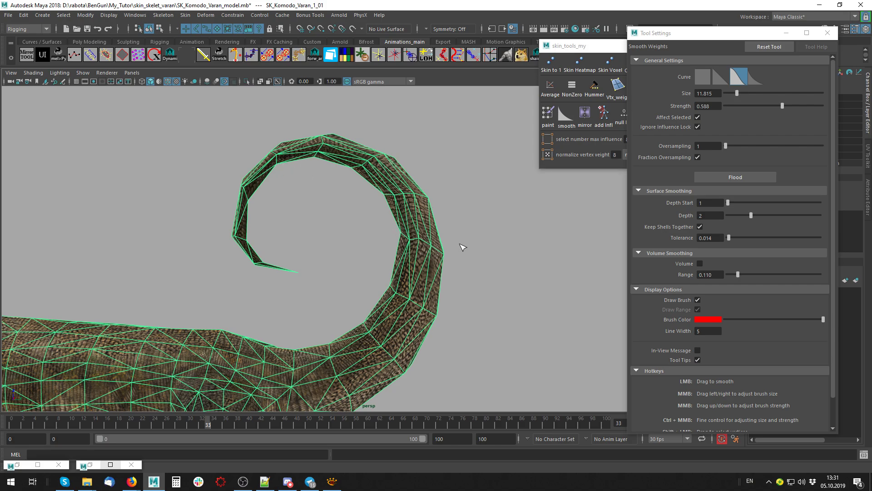
{"action": "key", "text": "q"}
{"action": "left_click", "coordinate": [498, 257]}
- Average the skin weights on the tail-tip vertex ring and the next ring up
{"action": "left_click", "coordinate": [828, 33]}
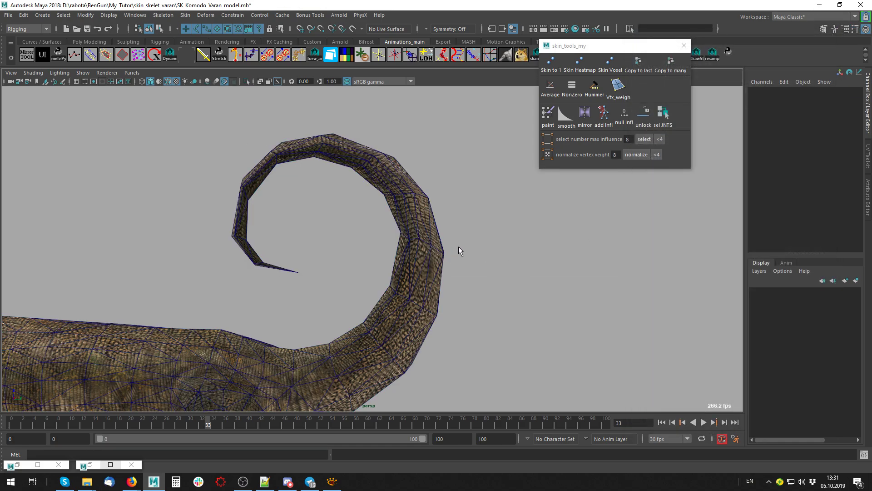
{"action": "middle_click_drag", "start_coordinate": [459, 250], "coordinate": [361, 264], "text": "alt"}
{"action": "left_click", "coordinate": [361, 264]}
{"action": "key", "text": "F9"}
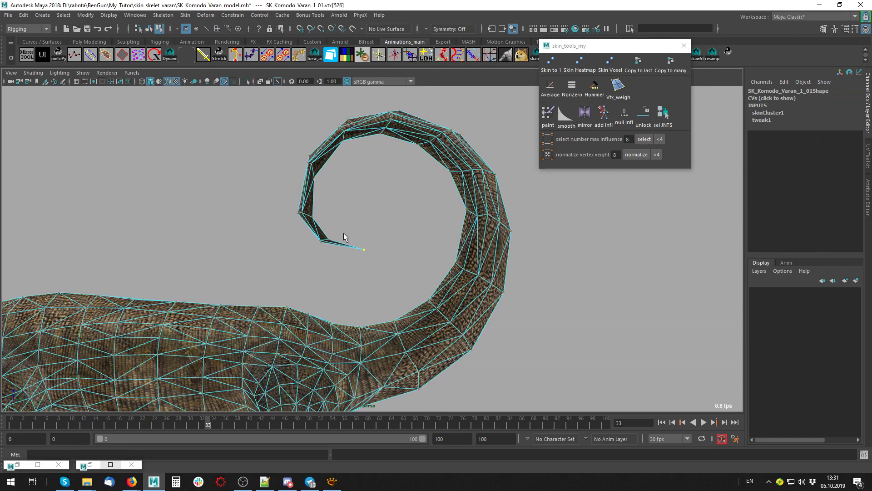
{"action": "left_click", "coordinate": [549, 87]}
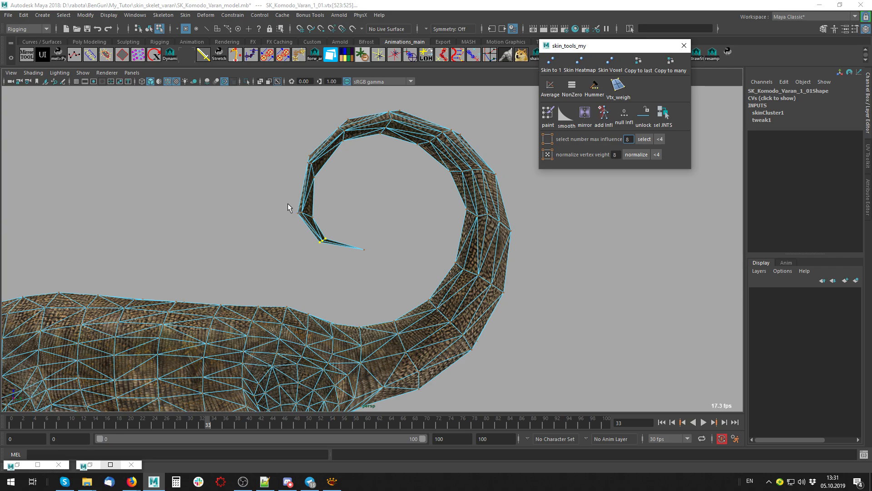
{"action": "left_click_drag", "start_coordinate": [288, 203], "coordinate": [318, 225]}
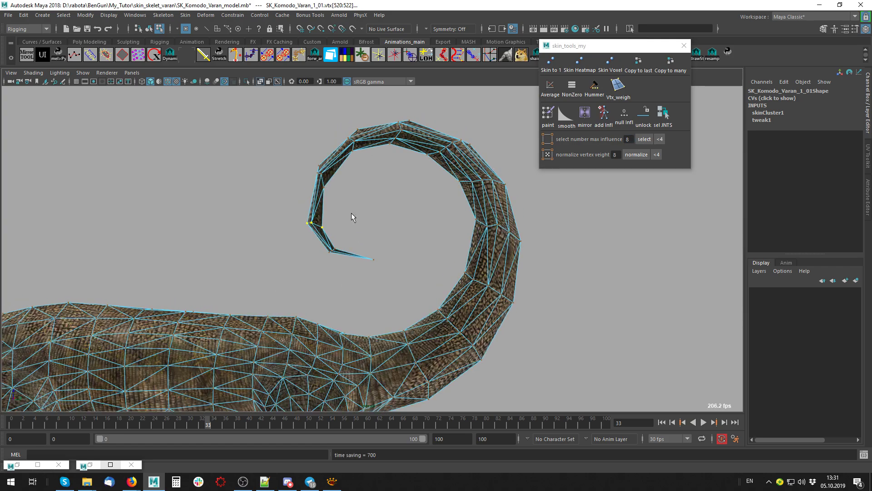
{"action": "left_click", "coordinate": [548, 90]}
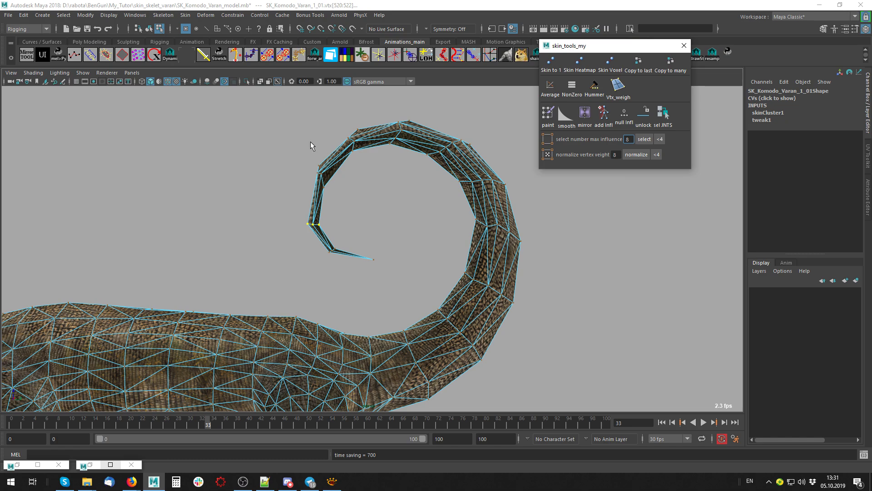
- Select the vertex rings along the upper curl and down to the tail base
{"action": "left_click_drag", "start_coordinate": [309, 140], "coordinate": [332, 197]}
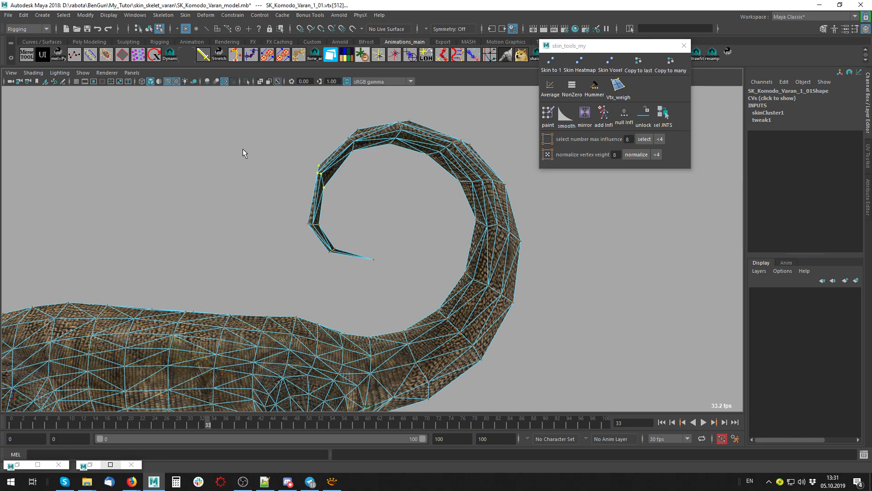
{"action": "left_click_drag", "start_coordinate": [338, 116], "coordinate": [390, 161]}
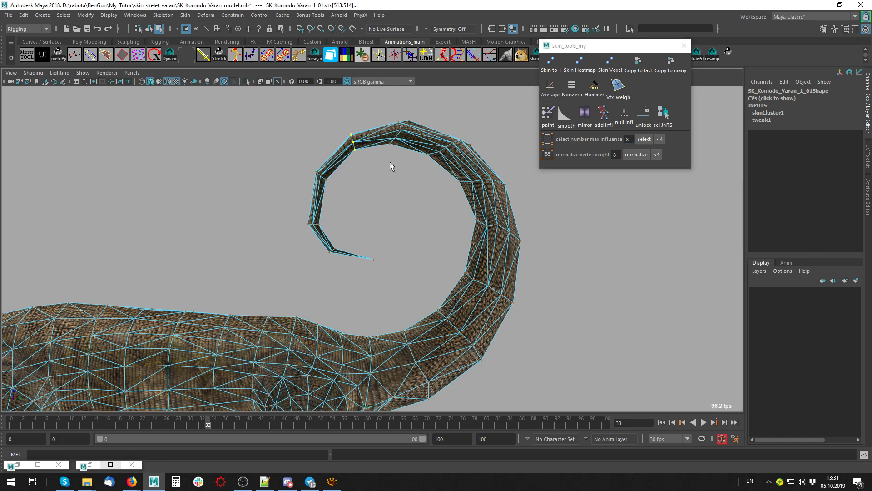
{"action": "mouse_move", "coordinate": [385, 112]}
{"action": "left_mouse_down"}
{"action": "mouse_move", "coordinate": [423, 167]}
{"action": "mouse_move", "coordinate": [575, 212]}
{"action": "left_mouse_up"}
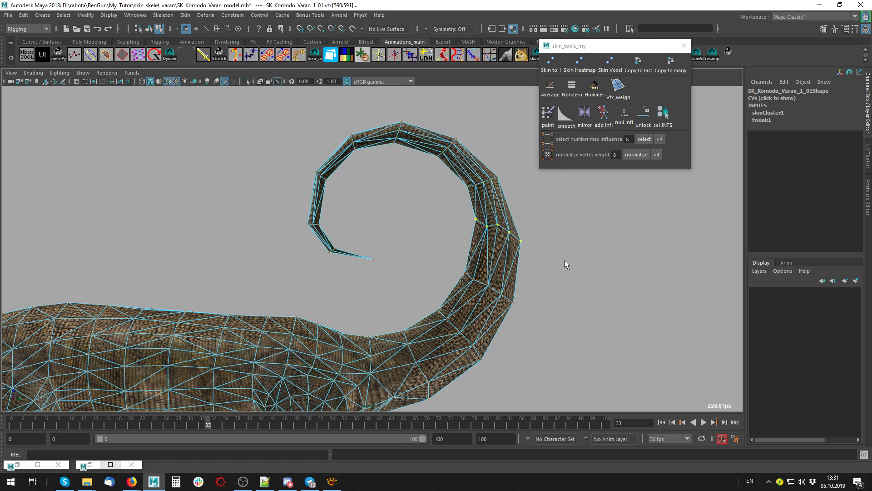
{"action": "left_click_drag", "start_coordinate": [566, 260], "coordinate": [436, 267]}
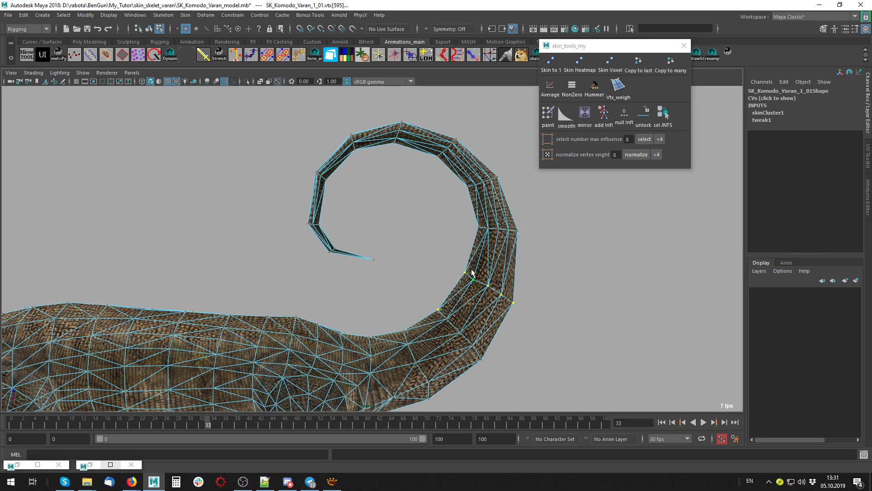
{"action": "mouse_move", "coordinate": [535, 314]}
{"action": "middle_mouse_down"}
{"action": "mouse_move", "coordinate": [507, 345]}
{"action": "mouse_move", "coordinate": [426, 288]}
{"action": "middle_mouse_up"}
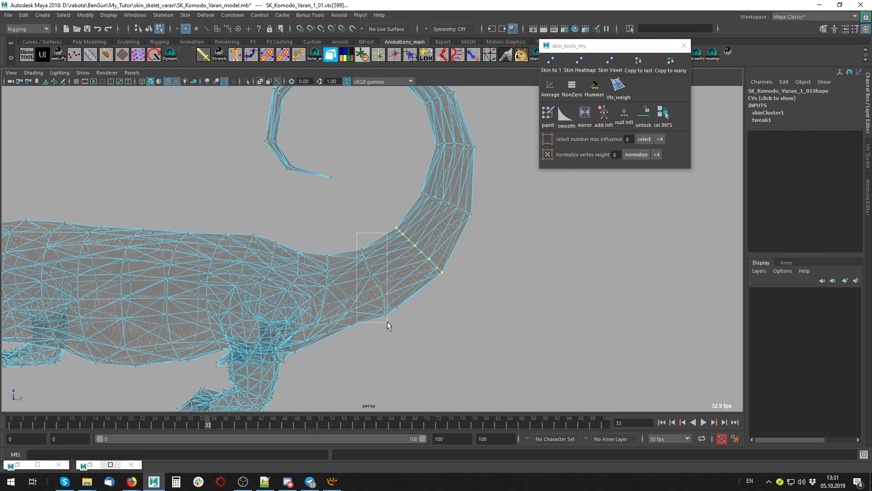
{"action": "left_click_drag", "start_coordinate": [387, 321], "coordinate": [403, 323]}
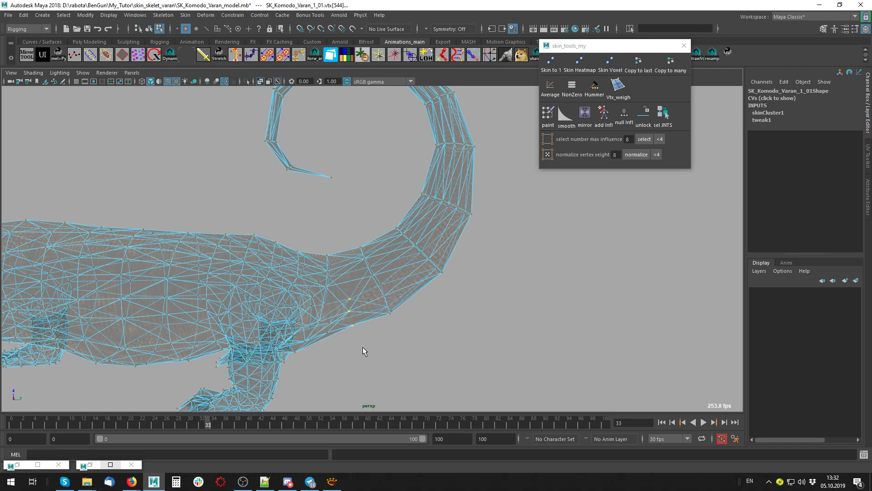
- Play the walk animation and check the tail deformation at frames 30 and 34
{"action": "left_click_drag", "start_coordinate": [356, 341], "coordinate": [366, 272], "text": "alt"}
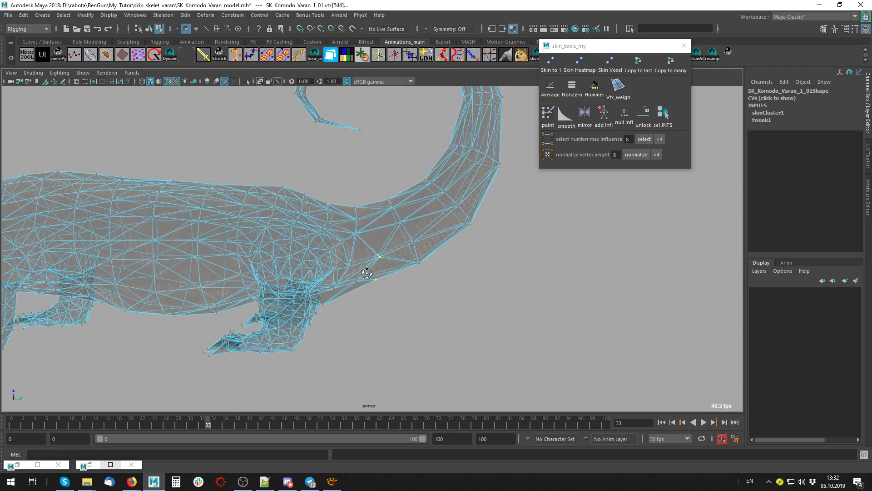
{"action": "left_click_drag", "start_coordinate": [346, 321], "coordinate": [319, 260], "text": "alt"}
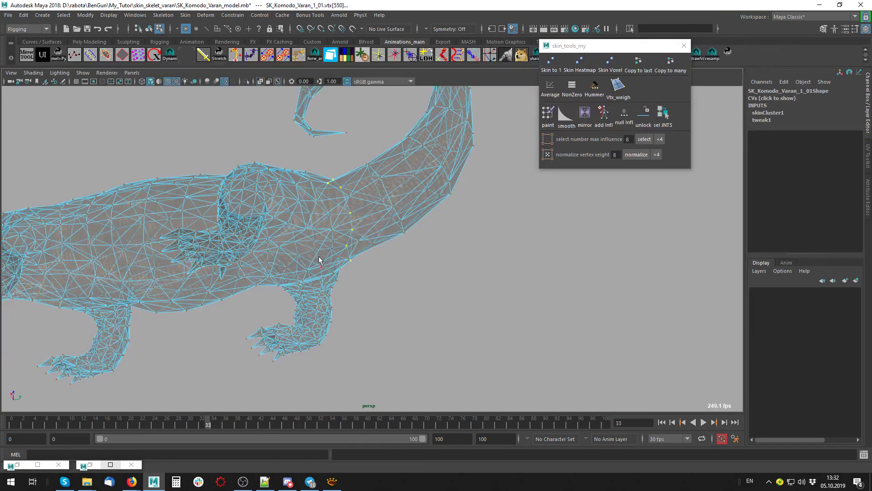
{"action": "key", "text": "alt+v"}
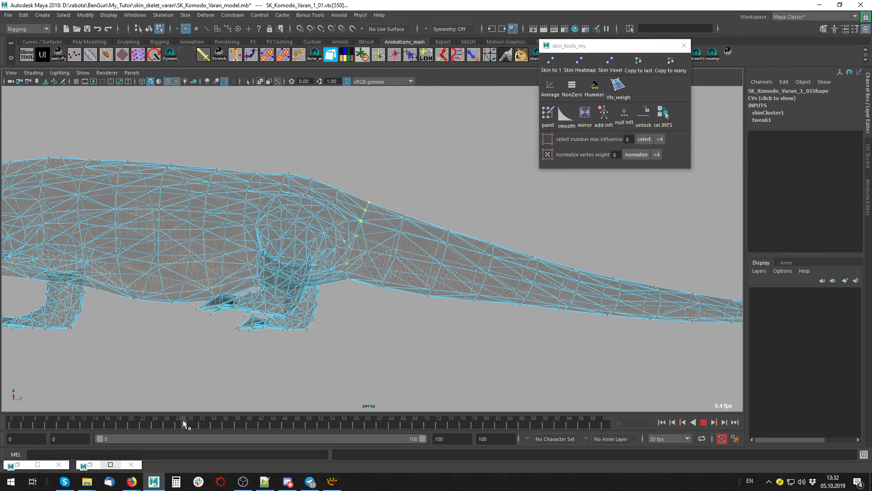
{"action": "left_click_drag", "start_coordinate": [195, 424], "coordinate": [190, 425]}
{"action": "key", "text": "alt+v"}
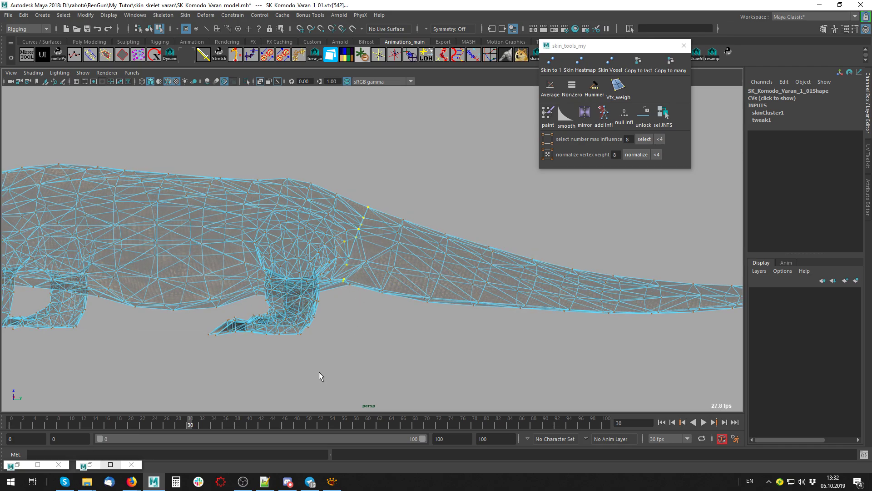
{"action": "middle_click_drag", "start_coordinate": [353, 361], "coordinate": [252, 402], "text": "alt"}
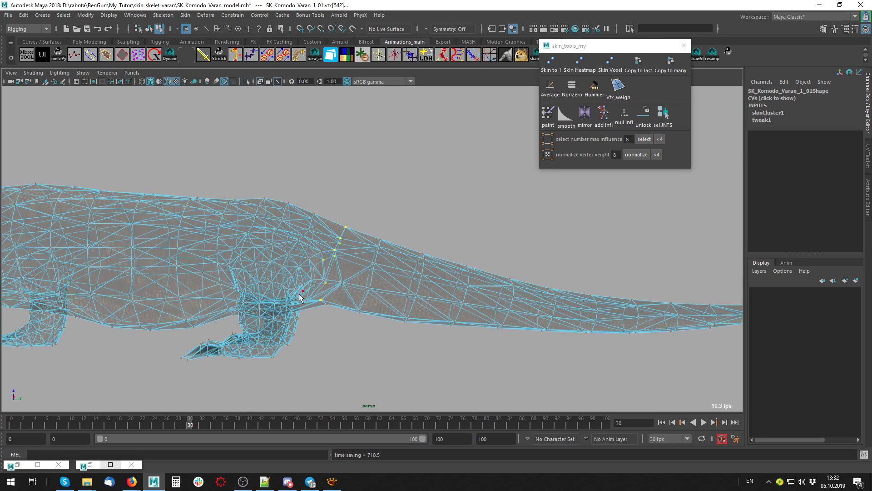
{"action": "left_click_drag", "start_coordinate": [186, 422], "coordinate": [214, 423]}
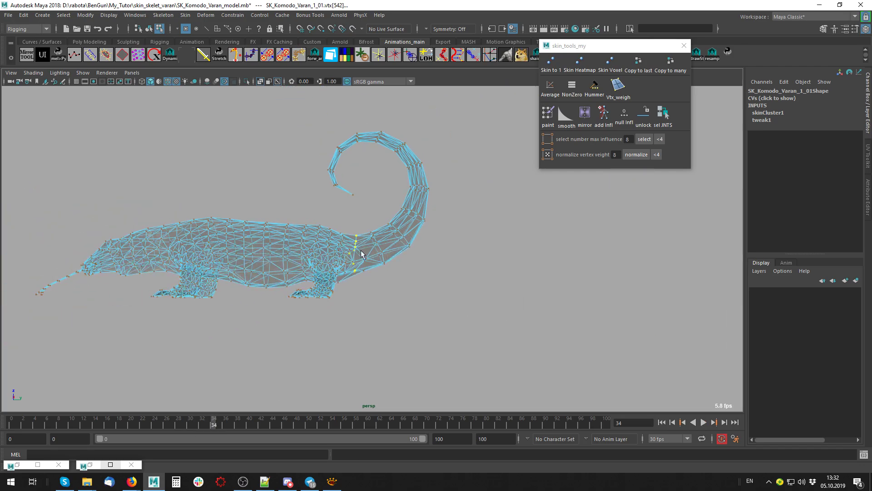
{"action": "mouse_move", "coordinate": [364, 272]}
{"action": "left_mouse_down", "text": "alt"}
{"action": "mouse_move", "coordinate": [424, 301]}
{"action": "mouse_move", "coordinate": [292, 288]}
{"action": "mouse_move", "coordinate": [413, 298]}
{"action": "left_mouse_up", "text": "alt"}
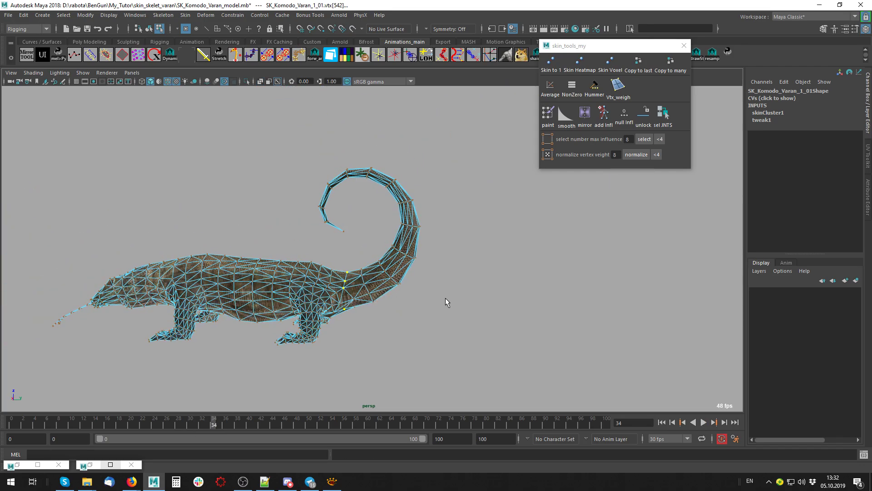
{"action": "key", "text": "F8"}
{"action": "left_click", "coordinate": [457, 313]}
- At frame 44, move the tail joint to test bending, then undo the moves
{"action": "key", "text": "4"}
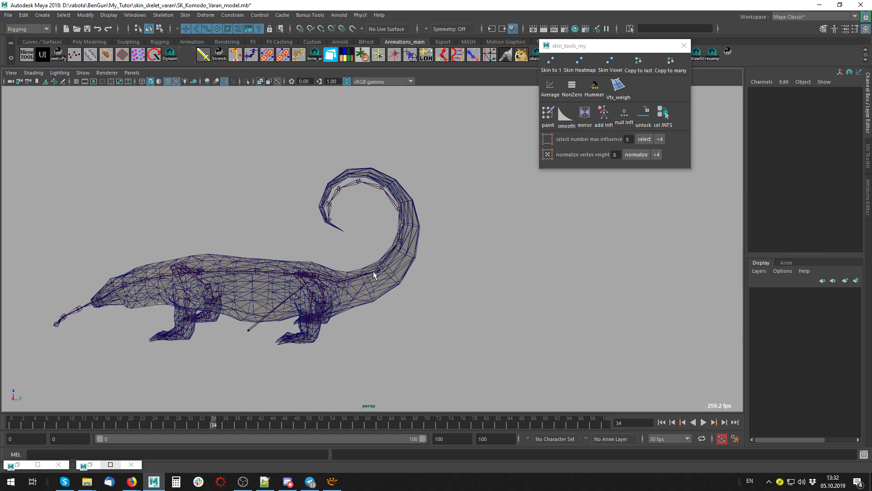
{"action": "left_click", "coordinate": [372, 270]}
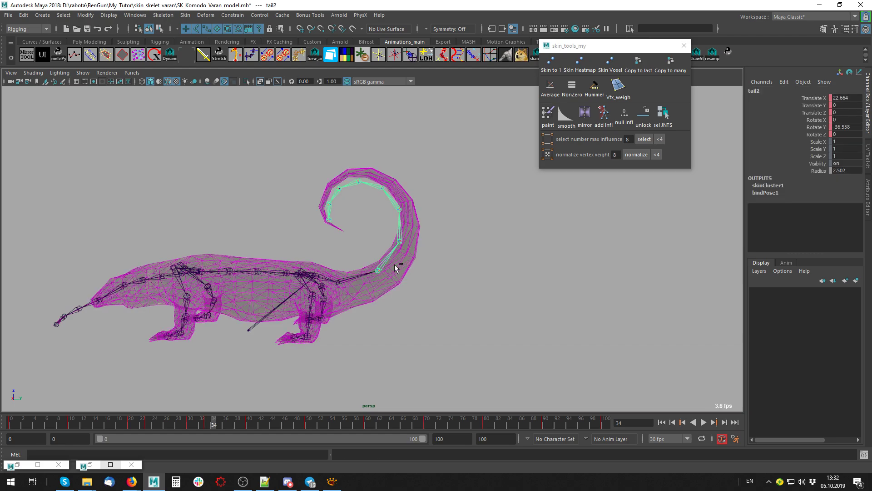
{"action": "key", "text": "6"}
{"action": "left_click", "coordinate": [272, 422]}
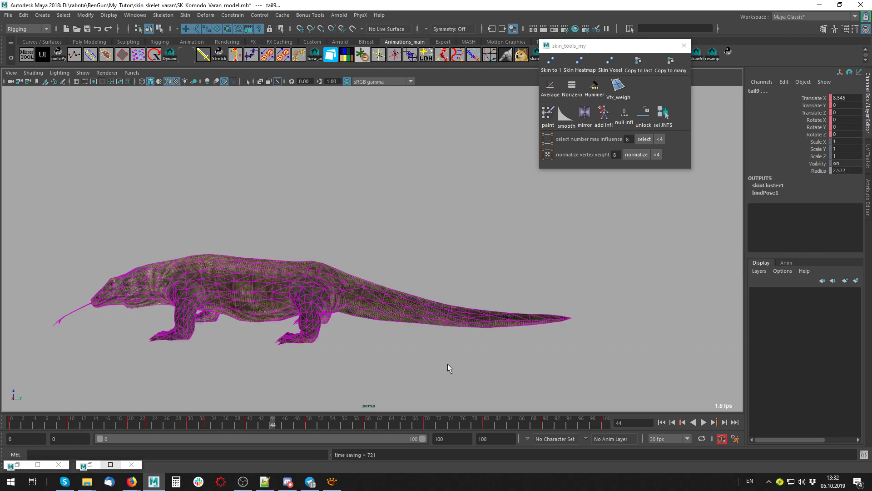
{"action": "key", "text": "w"}
{"action": "mouse_move", "coordinate": [598, 321]}
{"action": "left_mouse_down"}
{"action": "mouse_move", "coordinate": [564, 328]}
{"action": "mouse_move", "coordinate": [551, 364]}
{"action": "mouse_move", "coordinate": [514, 355]}
{"action": "left_mouse_up"}
{"action": "mouse_move", "coordinate": [515, 356]}
{"action": "middle_mouse_down"}
{"action": "mouse_move", "coordinate": [582, 374]}
{"action": "mouse_move", "coordinate": [475, 355]}
{"action": "middle_mouse_up"}
{"action": "key", "text": "ctrl+z"}
{"action": "key", "text": "ctrl+z"}
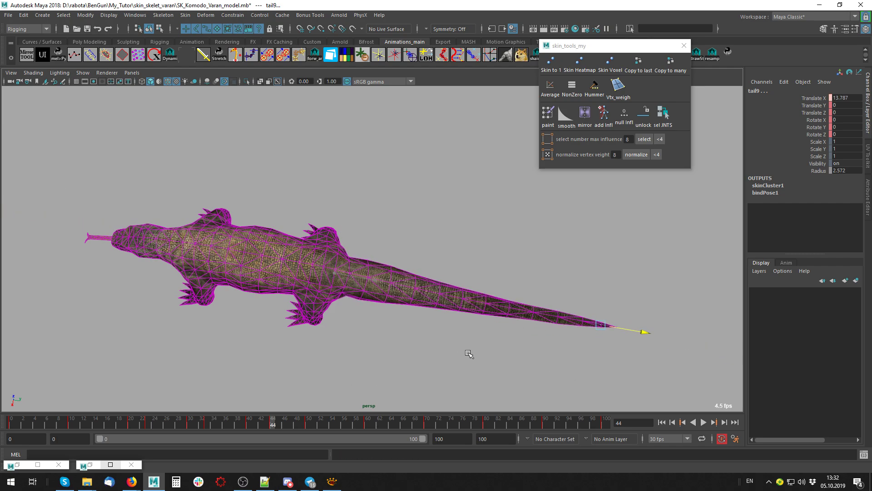
{"action": "key", "text": "ctrl+z"}
- Go to frame 20 and view the lizard from above in see-through mode
{"action": "left_click", "coordinate": [125, 417]}
{"action": "left_click", "coordinate": [378, 323]}
{"action": "left_click_drag", "start_coordinate": [378, 323], "coordinate": [386, 347], "text": "alt"}
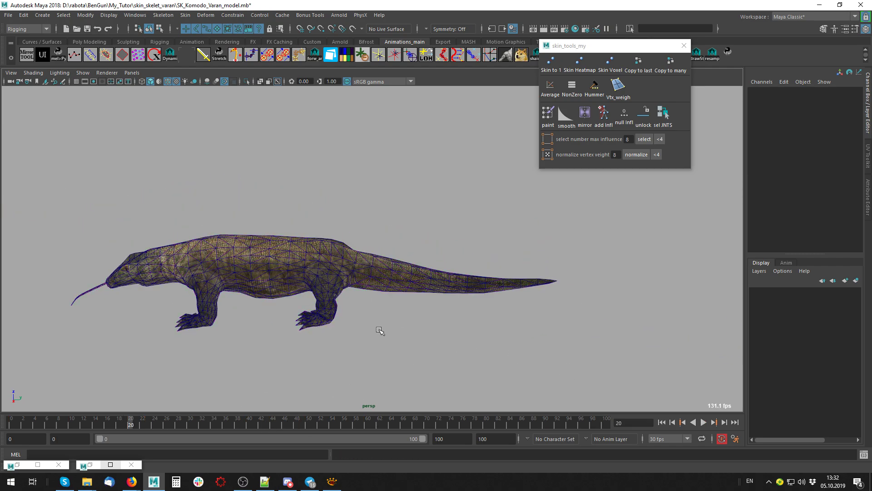
{"action": "key", "text": "alt+x"}
{"action": "scroll", "coordinate": [419, 323], "scroll_direction": "up", "scroll_amount": 5}
{"action": "left_click_drag", "start_coordinate": [459, 297], "coordinate": [303, 271], "text": "alt"}
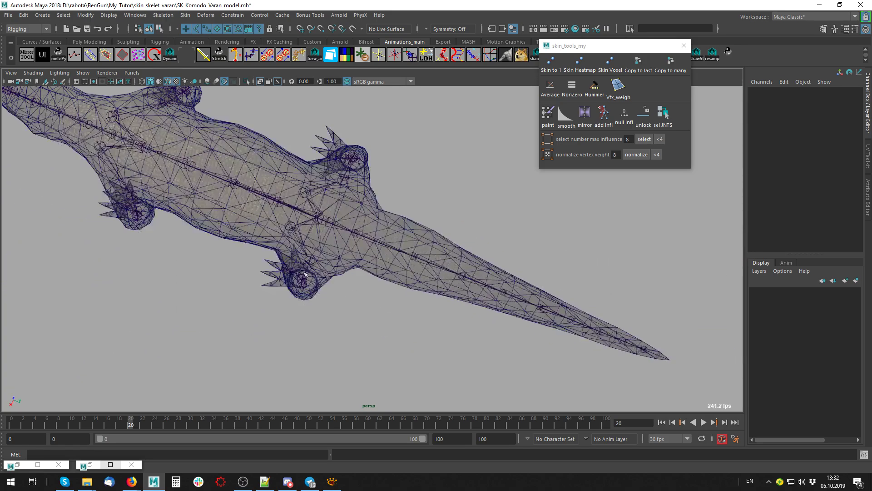
{"action": "left_click_drag", "start_coordinate": [360, 296], "coordinate": [431, 265], "text": "alt"}
{"action": "left_click", "coordinate": [352, 272]}
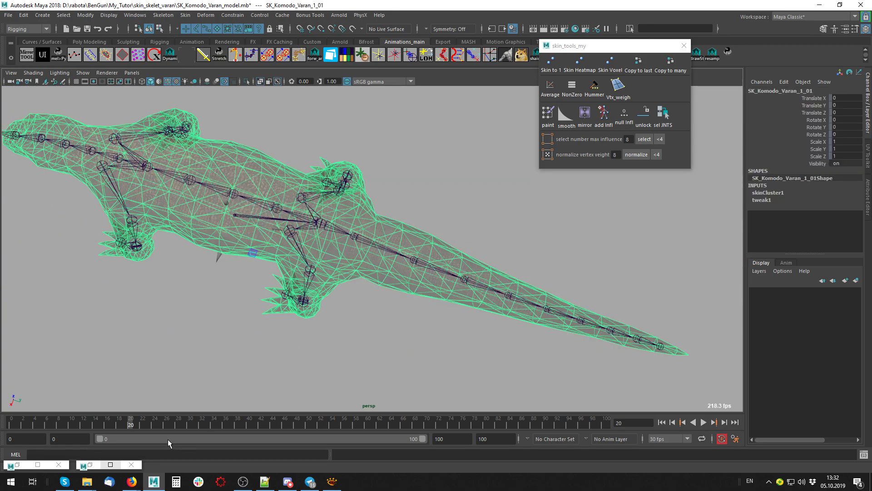
- Play the walk animation and stop it at frame 23
{"action": "key", "text": "alt+v"}
{"action": "left_click_drag", "start_coordinate": [113, 429], "coordinate": [107, 429]}
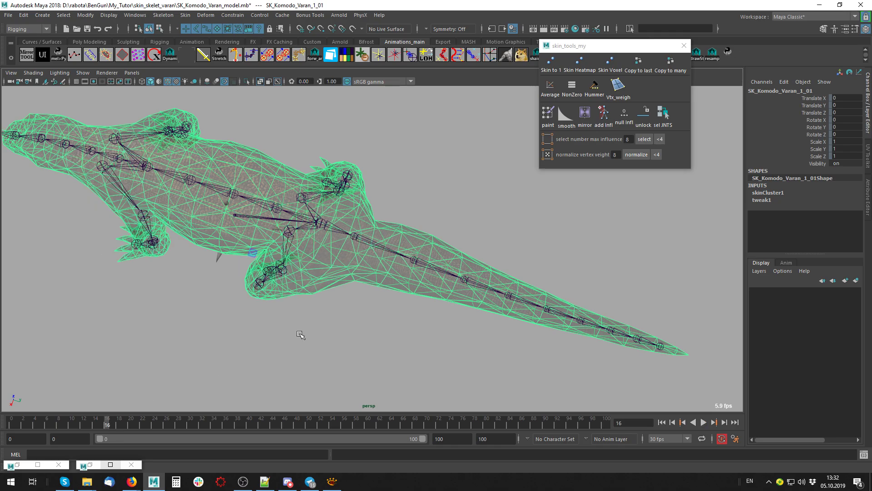
{"action": "key", "text": "alt+v"}
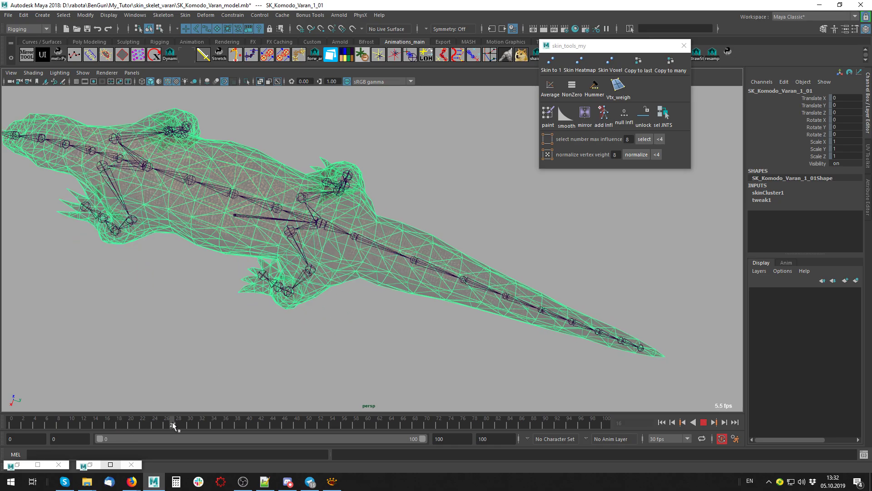
{"action": "key", "text": "Escape"}
- Rotate the left hind hip joint leg_b_L and zoom in on the hind leg
{"action": "left_click", "coordinate": [289, 231]}
{"action": "key", "text": "e"}
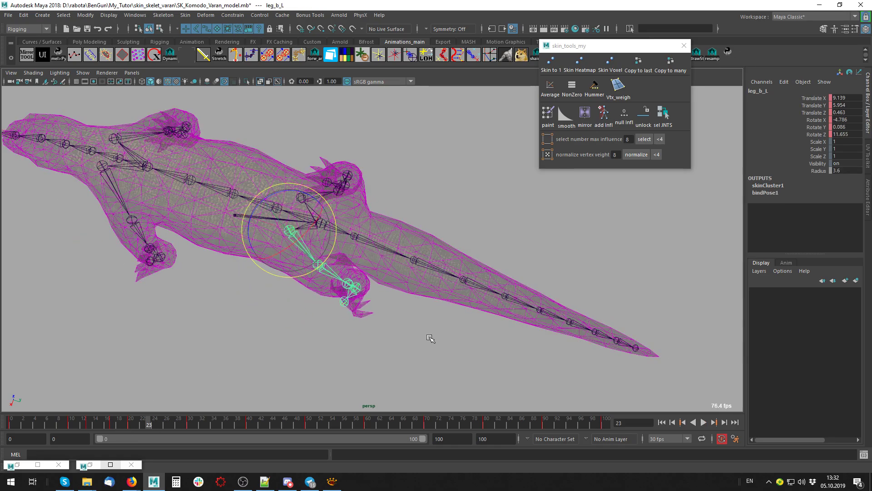
{"action": "key", "text": "alt+a"}
{"action": "mouse_move", "coordinate": [421, 346]}
{"action": "left_mouse_down", "text": "alt"}
{"action": "mouse_move", "coordinate": [395, 276]}
{"action": "mouse_move", "coordinate": [408, 342]}
{"action": "left_mouse_up", "text": "alt"}
{"action": "key", "text": "alt+a"}
{"action": "scroll", "coordinate": [432, 314], "scroll_direction": "up", "scroll_amount": 5}
{"action": "scroll", "coordinate": [408, 287], "scroll_direction": "up", "scroll_amount": 3}
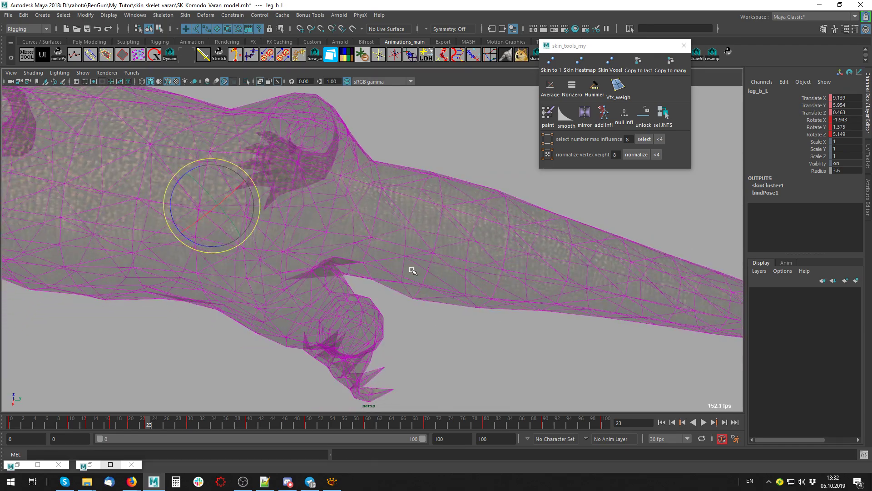
{"action": "left_click", "coordinate": [335, 284]}
{"action": "left_click_drag", "start_coordinate": [337, 286], "coordinate": [325, 289], "text": "alt"}
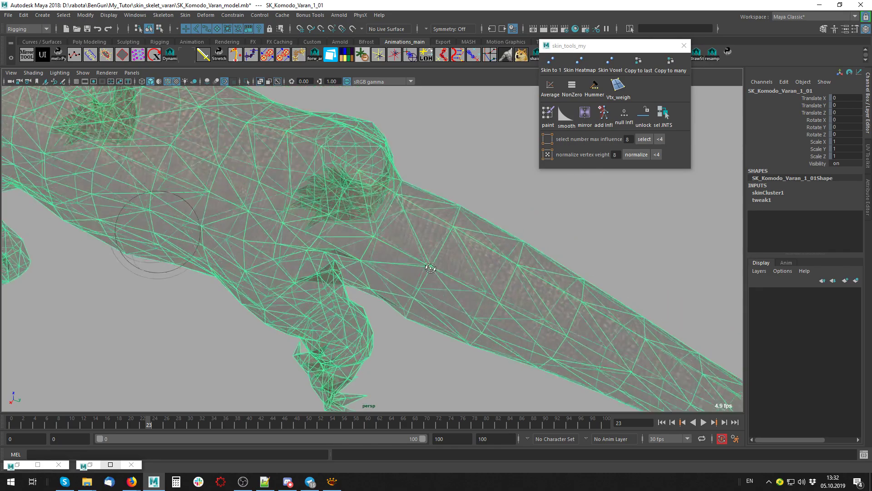
{"action": "left_click_drag", "start_coordinate": [481, 280], "coordinate": [560, 191], "text": "alt"}
- Paint Smooth Weights at brush size 3.6 over the knee area, undoing one stroke
{"action": "double_click", "coordinate": [567, 123]}
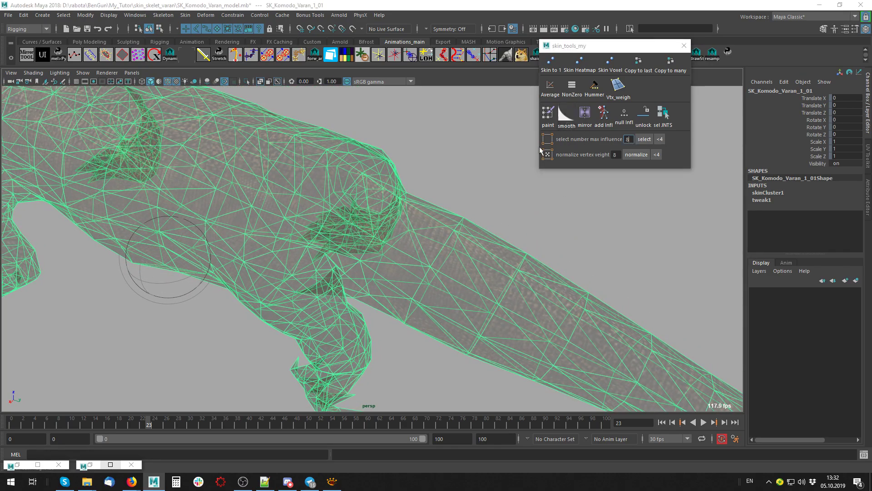
{"action": "middle_click_drag", "start_coordinate": [324, 269], "coordinate": [318, 270]}
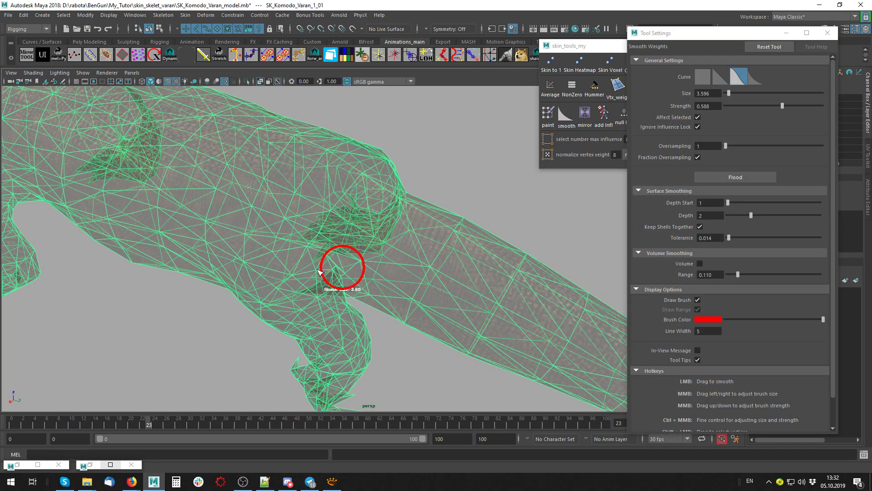
{"action": "right_click_drag", "start_coordinate": [355, 279], "coordinate": [329, 249], "text": "alt"}
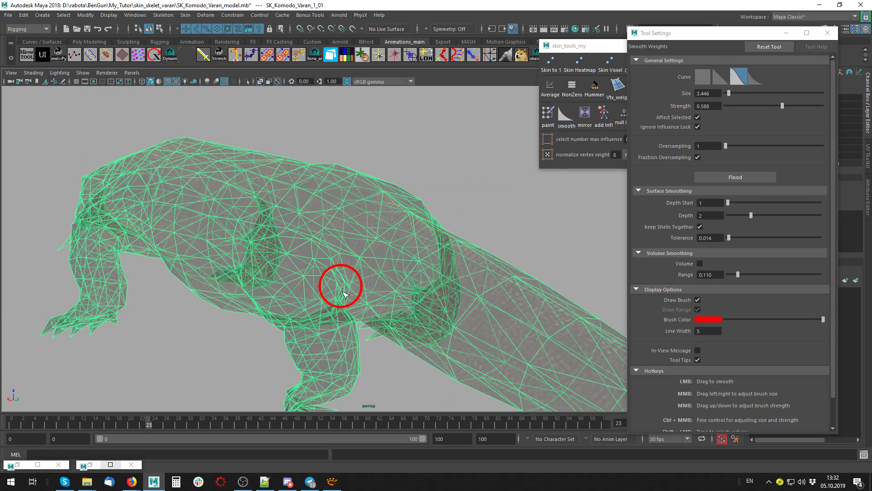
{"action": "mouse_move", "coordinate": [344, 294]}
{"action": "right_mouse_down", "text": "alt"}
{"action": "mouse_move", "coordinate": [335, 318]}
{"action": "mouse_move", "coordinate": [343, 258]}
{"action": "right_mouse_up", "text": "alt"}
{"action": "mouse_move", "coordinate": [336, 256]}
{"action": "left_mouse_down", "text": "alt"}
{"action": "mouse_move", "coordinate": [363, 249]}
{"action": "mouse_move", "coordinate": [357, 266]}
{"action": "mouse_move", "coordinate": [335, 247]}
{"action": "left_mouse_up", "text": "alt"}
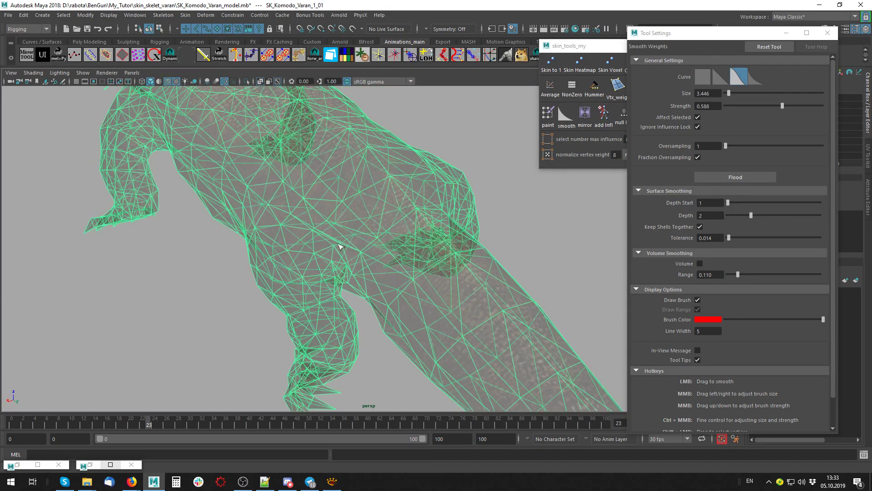
{"action": "mouse_move", "coordinate": [349, 285]}
{"action": "left_mouse_down", "text": "alt"}
{"action": "mouse_move", "coordinate": [369, 274]}
{"action": "mouse_move", "coordinate": [361, 313]}
{"action": "mouse_move", "coordinate": [382, 339]}
{"action": "mouse_move", "coordinate": [491, 352]}
{"action": "mouse_move", "coordinate": [442, 385]}
{"action": "left_mouse_up", "text": "alt"}
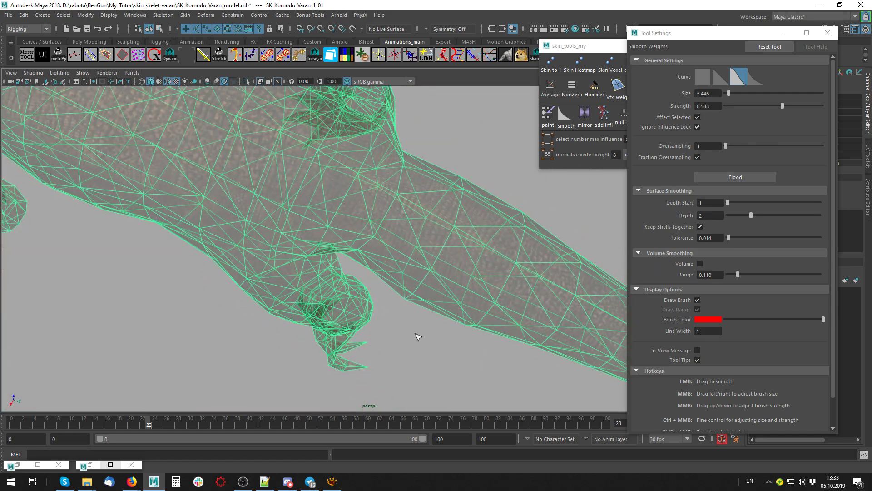
{"action": "left_click_drag", "start_coordinate": [415, 335], "coordinate": [428, 331], "text": "alt"}
{"action": "key", "text": "ctrl+z"}
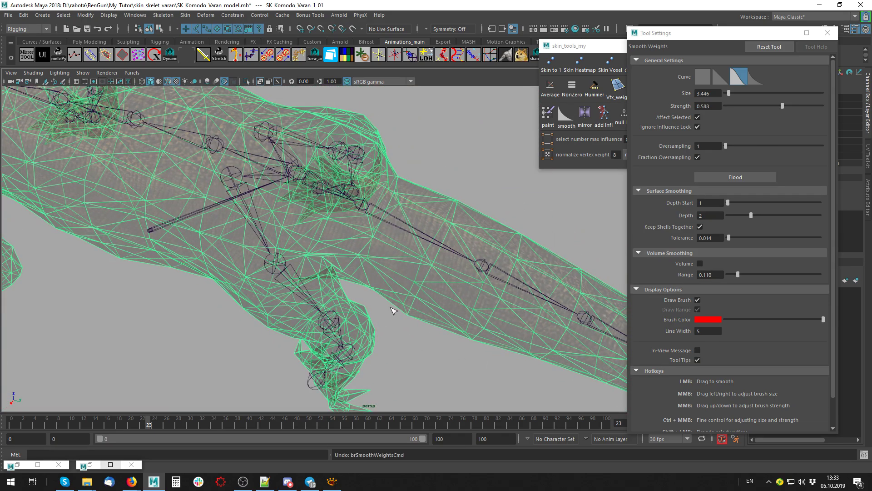
- Pick two vertices near the knee to inspect their skin weights
{"action": "key", "text": "q"}
{"action": "key", "text": "F8"}
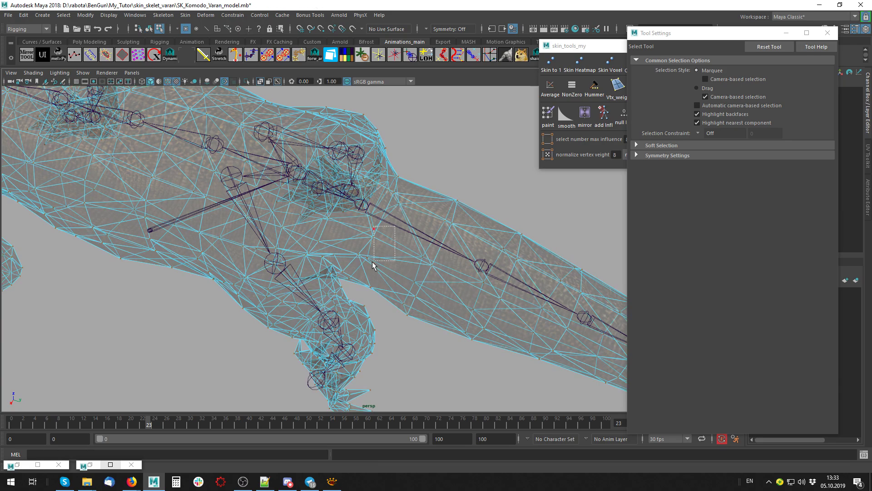
{"action": "mouse_move", "coordinate": [352, 270]}
{"action": "left_mouse_down"}
{"action": "mouse_move", "coordinate": [340, 291]}
{"action": "mouse_move", "coordinate": [368, 338]}
{"action": "mouse_move", "coordinate": [381, 216]}
{"action": "left_mouse_up"}
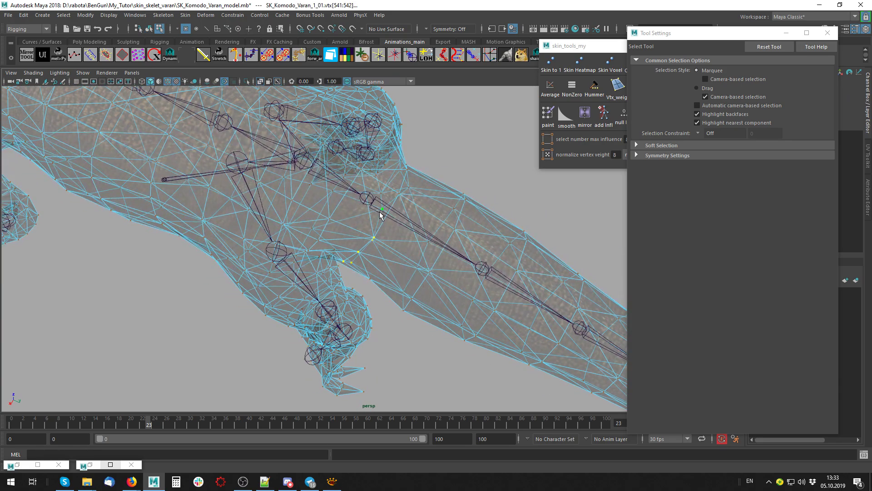
{"action": "right_click_drag", "start_coordinate": [382, 214], "coordinate": [337, 221]}
{"action": "left_click_drag", "start_coordinate": [370, 316], "coordinate": [372, 289], "text": "alt"}
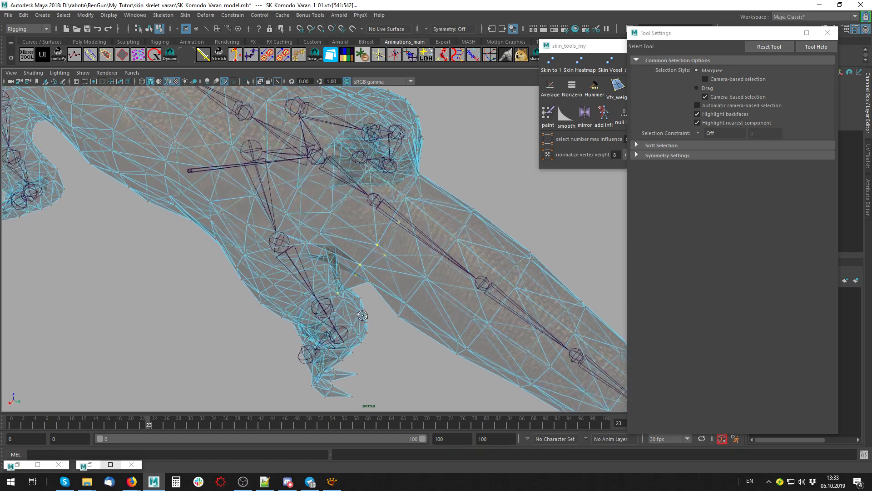
{"action": "right_click_drag", "start_coordinate": [407, 228], "coordinate": [400, 275]}
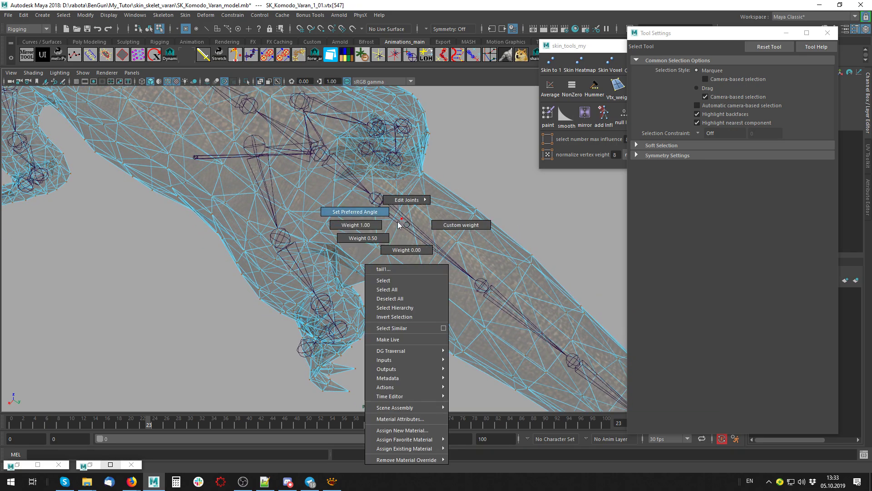
{"action": "left_click_drag", "start_coordinate": [400, 275], "coordinate": [503, 162], "text": "alt"}
- Repaint smoothed weights over the mesh flap near the knee
{"action": "left_click", "coordinate": [572, 119]}
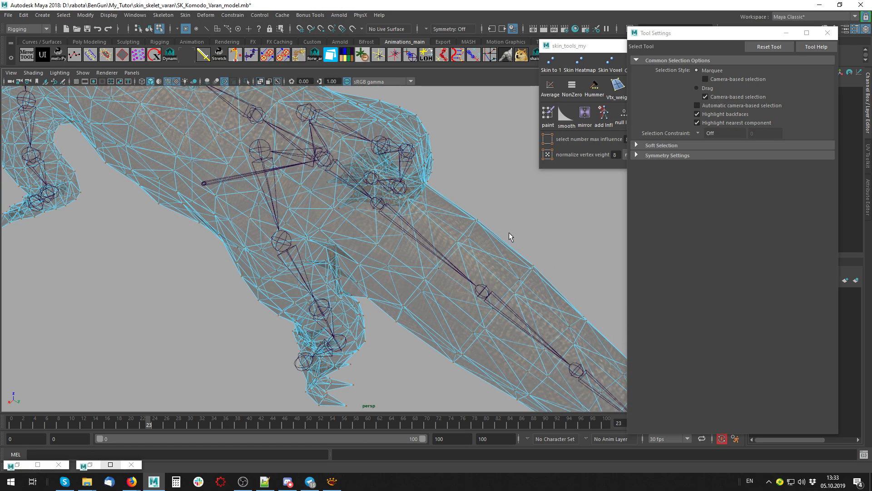
{"action": "left_click_drag", "start_coordinate": [338, 280], "coordinate": [335, 273]}
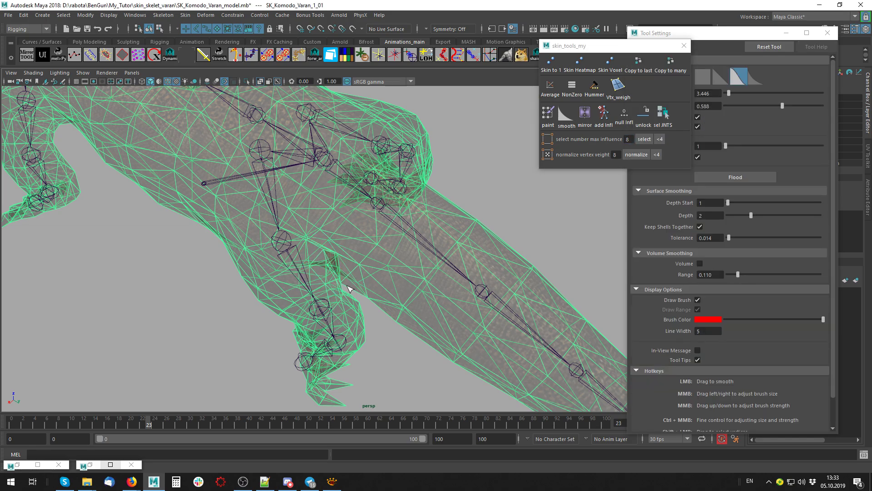
{"action": "mouse_move", "coordinate": [344, 286]}
{"action": "left_mouse_down"}
{"action": "mouse_move", "coordinate": [343, 263]}
{"action": "mouse_move", "coordinate": [318, 327]}
{"action": "left_mouse_up"}
{"action": "scroll", "coordinate": [316, 353], "scroll_direction": "up", "scroll_amount": 3}
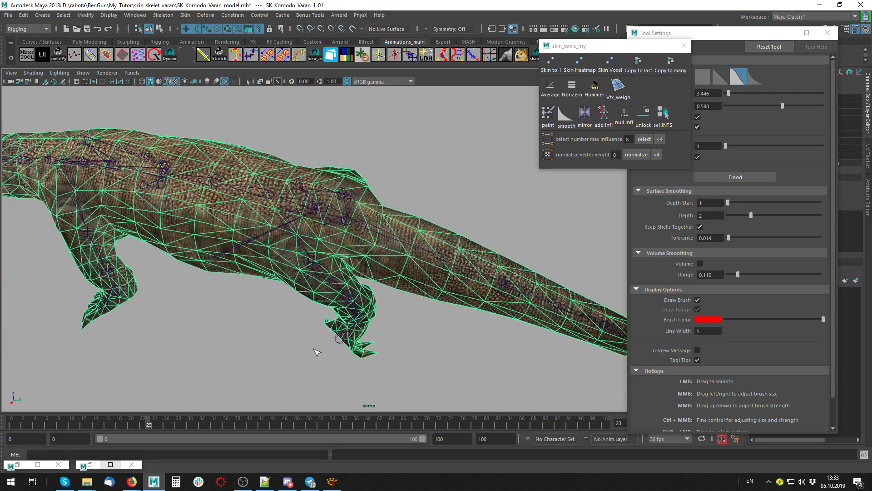
- Leave weight smoothing and scrub the walk animation back to frame 14, then select the lizard mesh
{"action": "key", "text": "q"}
{"action": "left_click", "coordinate": [276, 340]}
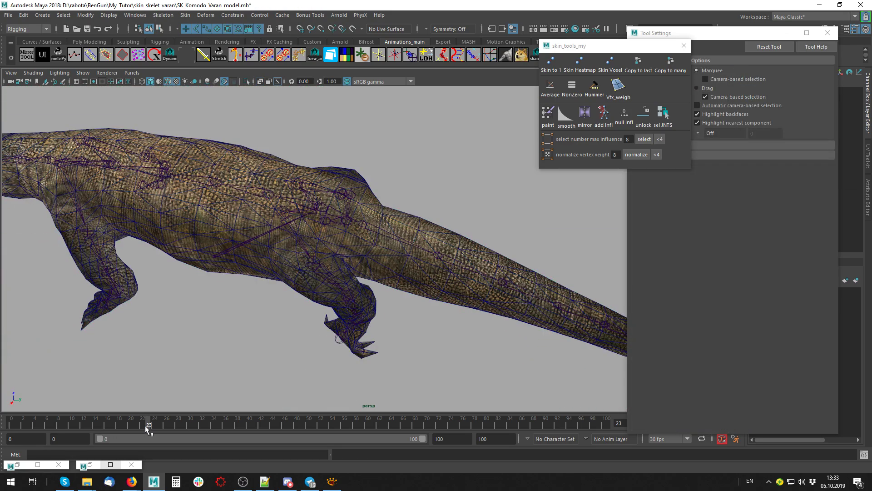
{"action": "mouse_move", "coordinate": [145, 426]}
{"action": "left_mouse_down"}
{"action": "mouse_move", "coordinate": [187, 430]}
{"action": "mouse_move", "coordinate": [94, 429]}
{"action": "left_mouse_up"}
{"action": "mouse_move", "coordinate": [275, 329]}
{"action": "left_mouse_down", "text": "alt"}
{"action": "mouse_move", "coordinate": [376, 329]}
{"action": "mouse_move", "coordinate": [430, 299]}
{"action": "mouse_move", "coordinate": [243, 326]}
{"action": "left_mouse_up", "text": "alt"}
{"action": "right_click_drag", "start_coordinate": [244, 326], "coordinate": [384, 256], "text": "alt"}
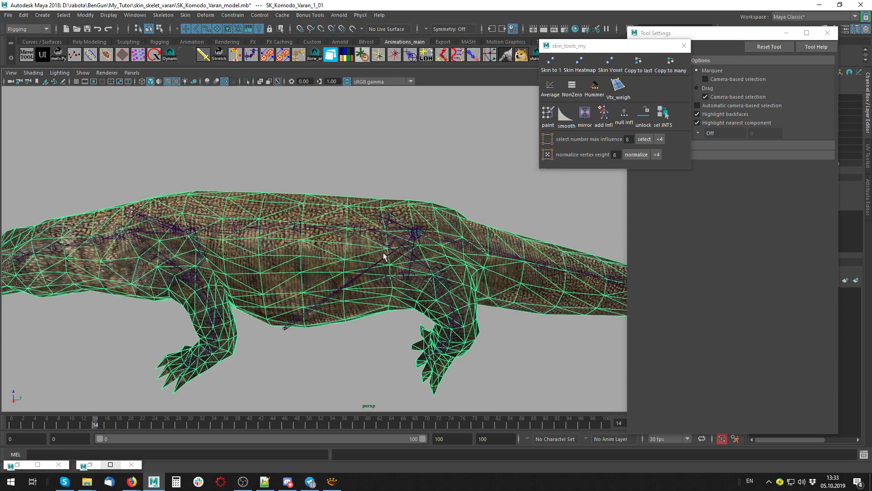
- Check spine1, the other spine joints and head1, then bring up the skeleton creation tools
{"action": "left_click", "coordinate": [359, 231]}
{"action": "left_click_drag", "start_coordinate": [360, 231], "coordinate": [342, 316], "text": "alt"}
{"action": "left_click", "coordinate": [291, 234], "text": "shift"}
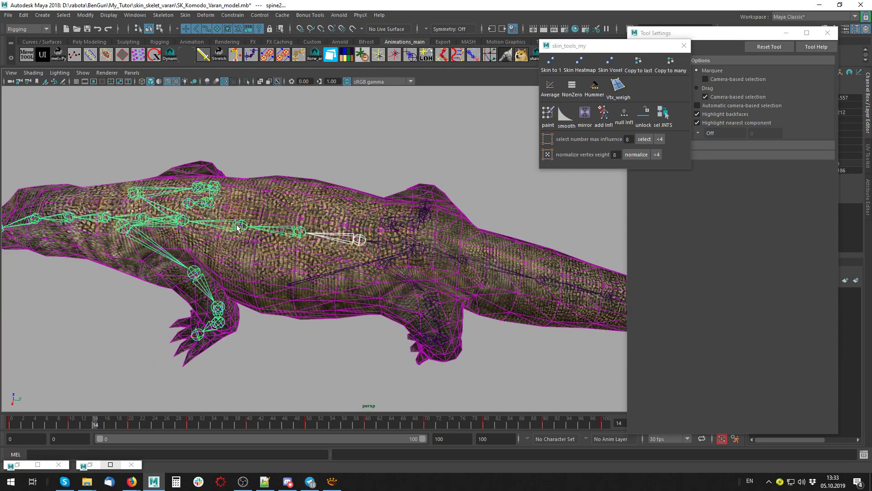
{"action": "left_click", "coordinate": [240, 226], "text": "shift"}
{"action": "key", "text": "ctrl+z"}
{"action": "key", "text": "ctrl+z"}
{"action": "left_click_drag", "start_coordinate": [339, 258], "coordinate": [282, 267], "text": "alt"}
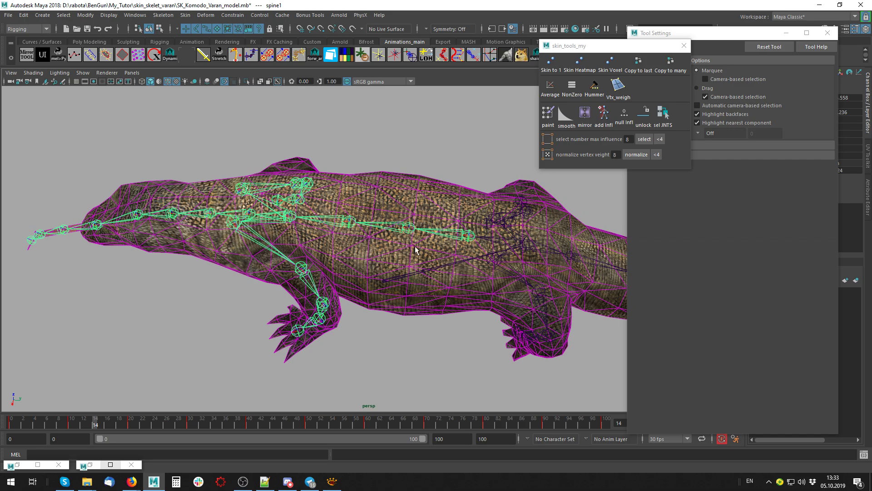
{"action": "left_click", "coordinate": [138, 215]}
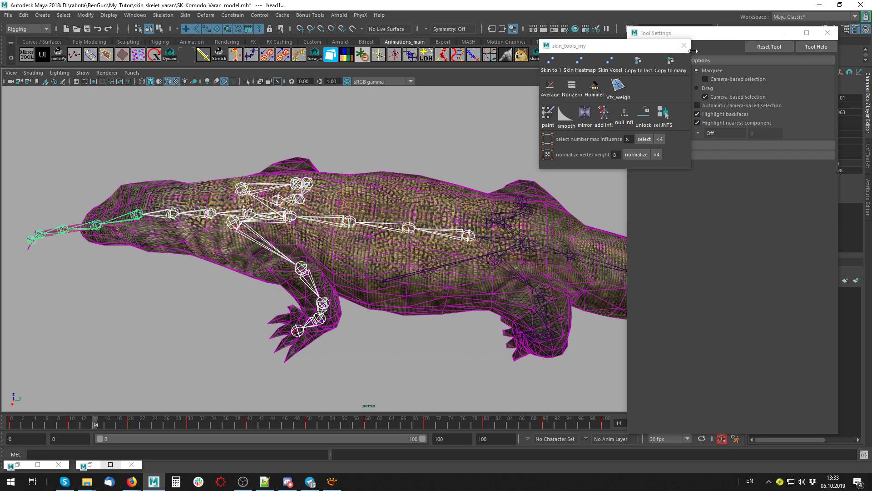
{"action": "left_click", "coordinate": [684, 45]}
{"action": "left_click", "coordinate": [827, 33]}
- Bring up the skeleton tools window and select the spine1 root joint
{"action": "left_click", "coordinate": [569, 55]}
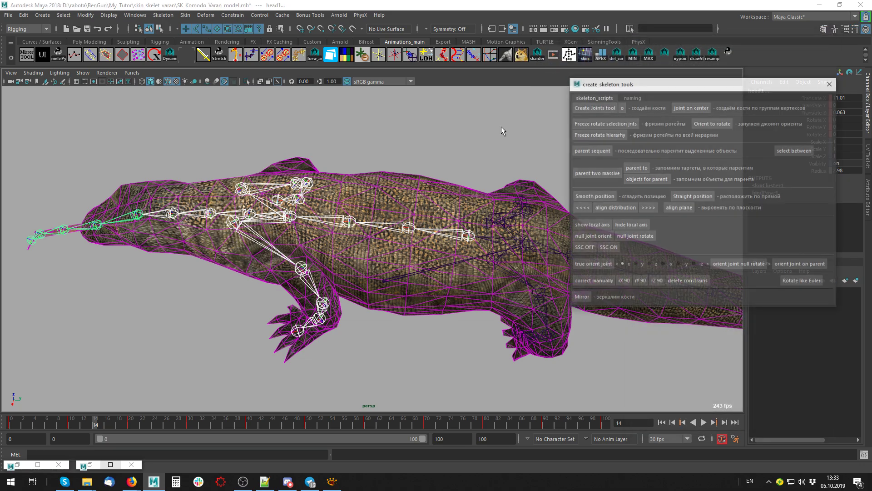
{"action": "left_click", "coordinate": [800, 264]}
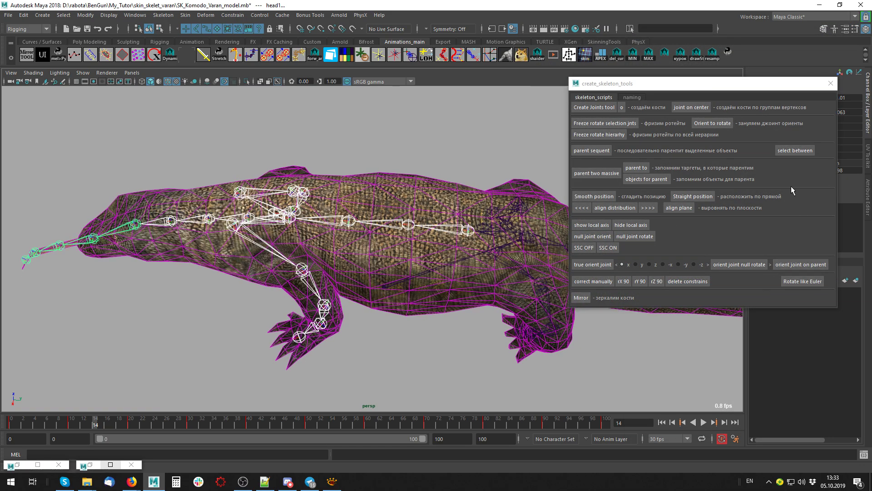
{"action": "left_click", "coordinate": [796, 153]}
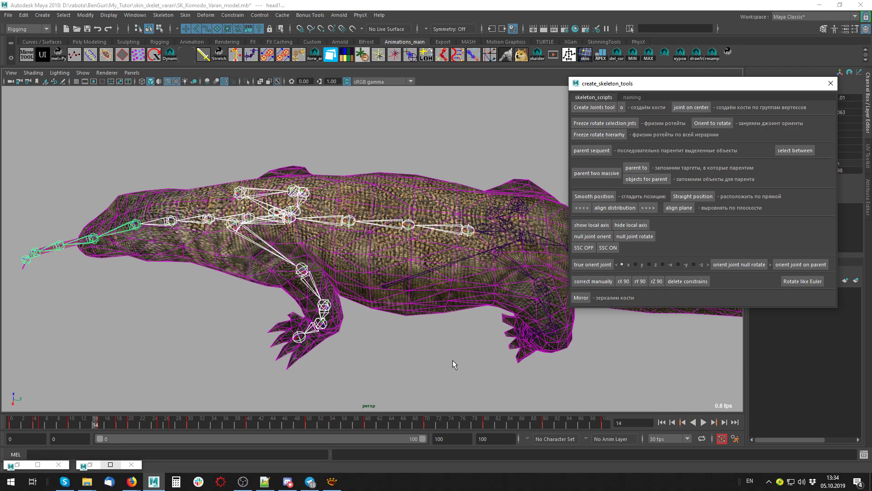
{"action": "left_click", "coordinate": [455, 232]}
{"action": "left_click", "coordinate": [390, 236]}
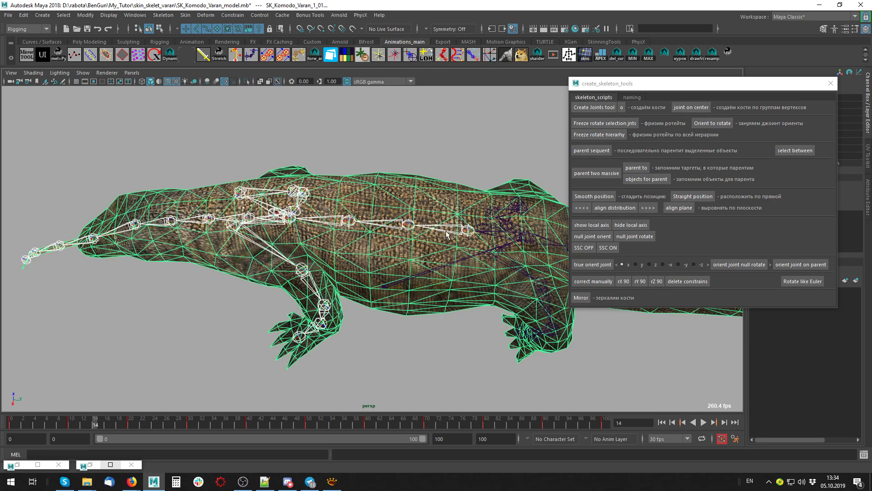
{"action": "key", "text": "ctrl+z"}
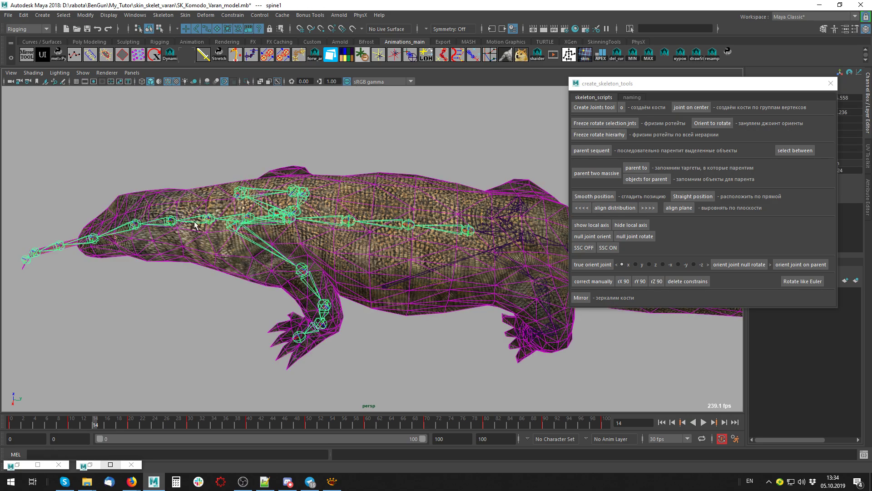
- Step down the chain through spine2, spine3 and neck3 to head1, then move to frame 54
{"action": "key", "text": "Down"}
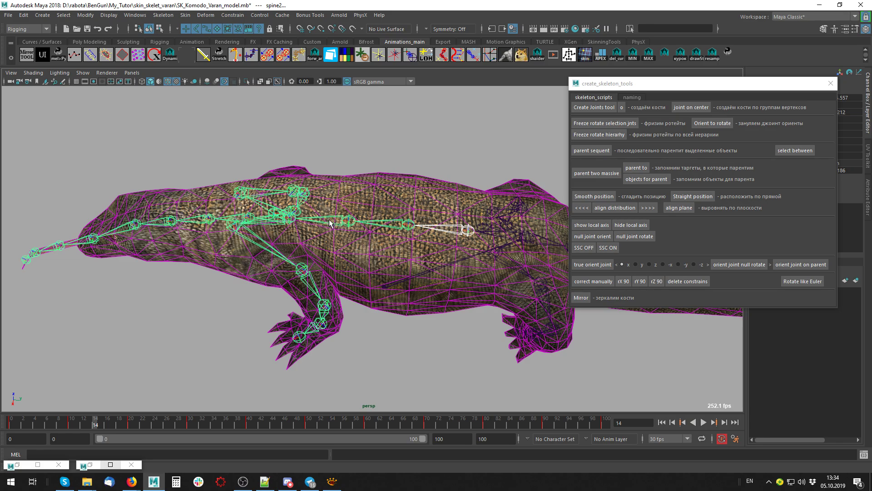
{"action": "key", "text": "Down"}
{"action": "left_click_drag", "start_coordinate": [323, 249], "coordinate": [270, 279], "text": "alt"}
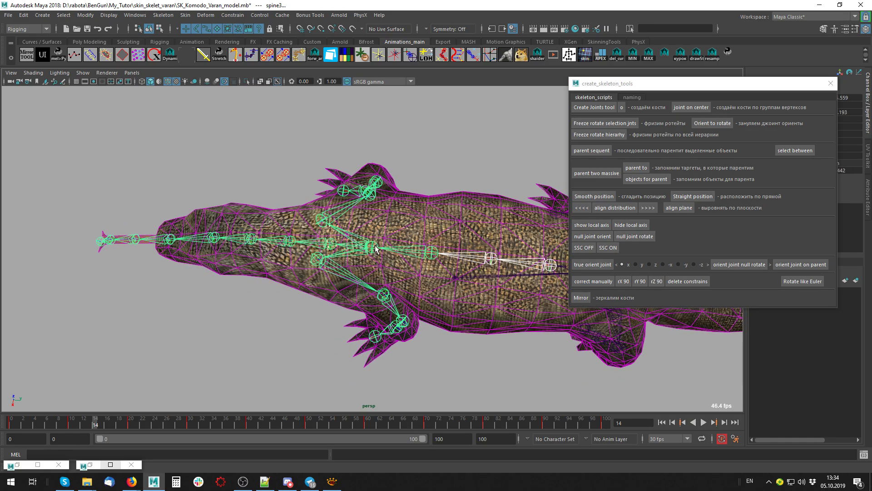
{"action": "key", "text": "Down"}
{"action": "key", "text": "Down"}
{"action": "key", "text": "Down"}
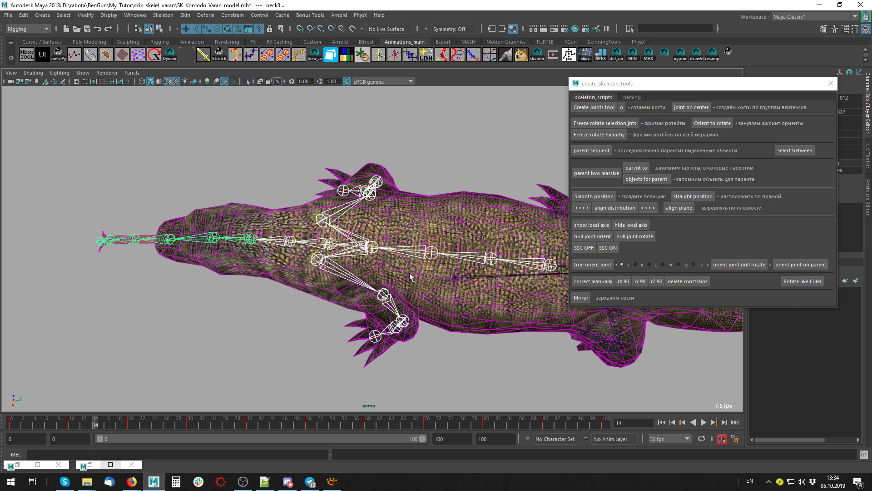
{"action": "mouse_move", "coordinate": [223, 244]}
{"action": "left_mouse_down", "text": "alt"}
{"action": "mouse_move", "coordinate": [178, 252]}
{"action": "mouse_move", "coordinate": [151, 211]}
{"action": "left_mouse_up", "text": "alt"}
{"action": "key", "text": "Down"}
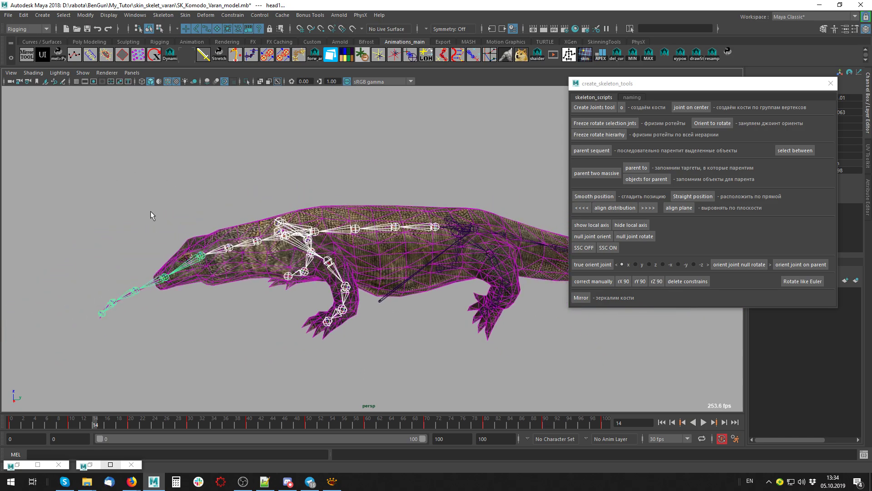
{"action": "left_click_drag", "start_coordinate": [105, 406], "coordinate": [336, 413]}
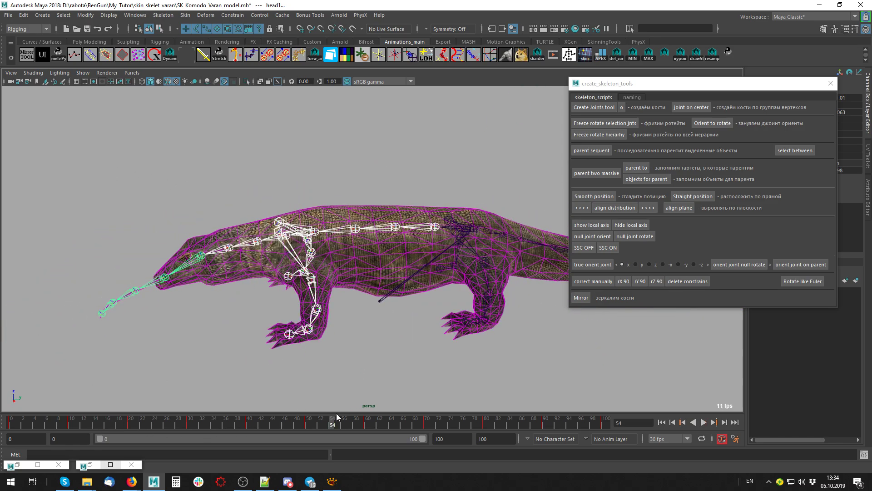
- Rotate the front body and the head1 joint upward to curl the neck
{"action": "key", "text": "e"}
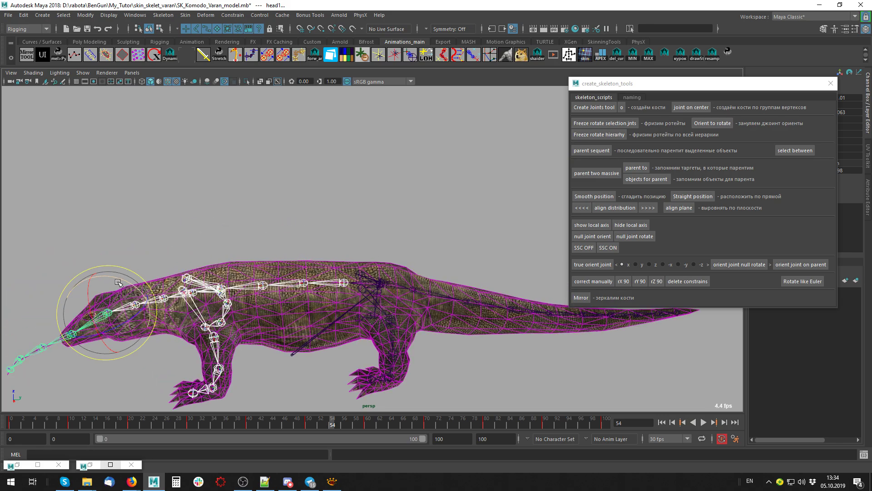
{"action": "mouse_move", "coordinate": [120, 279]}
{"action": "left_mouse_down"}
{"action": "mouse_move", "coordinate": [150, 287]}
{"action": "mouse_move", "coordinate": [214, 210]}
{"action": "left_mouse_up"}
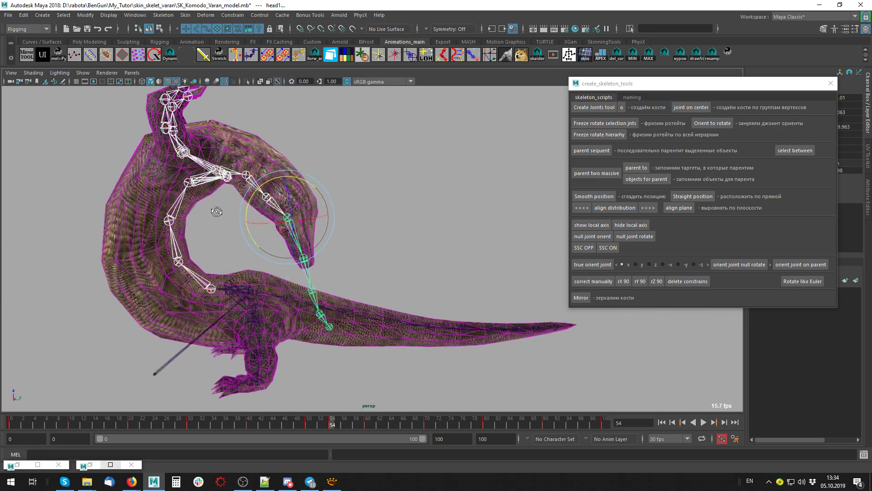
{"action": "left_click", "coordinate": [366, 243]}
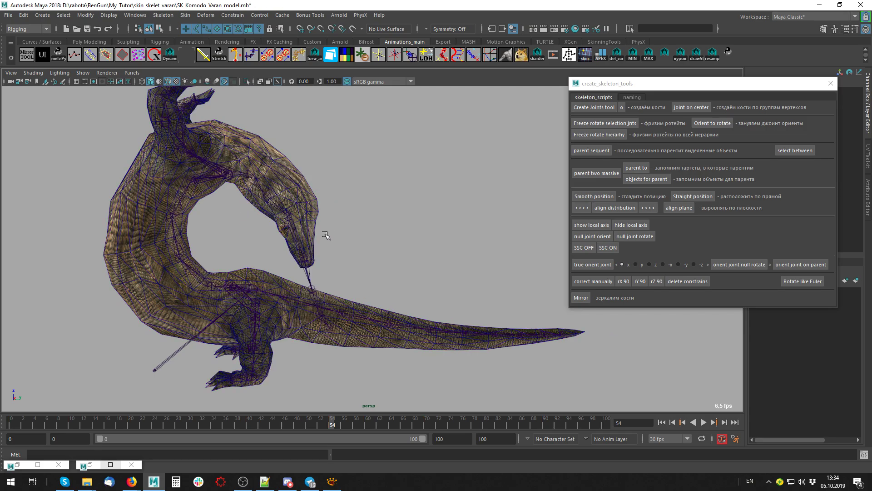
{"action": "left_click", "coordinate": [319, 242]}
{"action": "mouse_move", "coordinate": [319, 241]}
{"action": "left_mouse_down"}
{"action": "mouse_move", "coordinate": [324, 217]}
{"action": "mouse_move", "coordinate": [376, 200]}
{"action": "left_mouse_up"}
{"action": "left_click", "coordinate": [318, 236]}
{"action": "left_click", "coordinate": [363, 204]}
- Zoom in on the curled head and select the Komodo dragon mesh
{"action": "scroll", "coordinate": [376, 201], "scroll_direction": "up", "scroll_amount": 2}
{"action": "scroll", "coordinate": [352, 213], "scroll_direction": "up", "scroll_amount": 1}
{"action": "key", "text": "ctrl+z"}
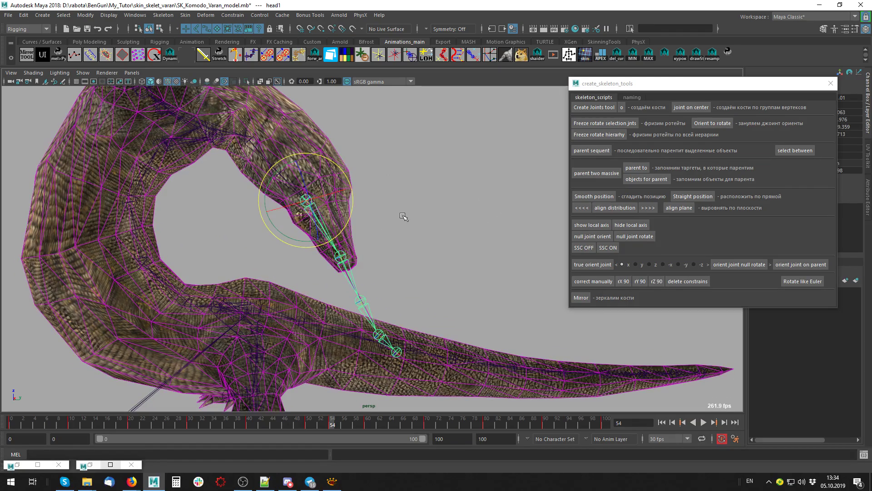
{"action": "left_click", "coordinate": [402, 229]}
{"action": "left_click", "coordinate": [337, 229]}
{"action": "left_click_drag", "start_coordinate": [337, 229], "coordinate": [402, 235], "text": "alt"}
{"action": "scroll", "coordinate": [338, 217], "scroll_direction": "up", "scroll_amount": 2}
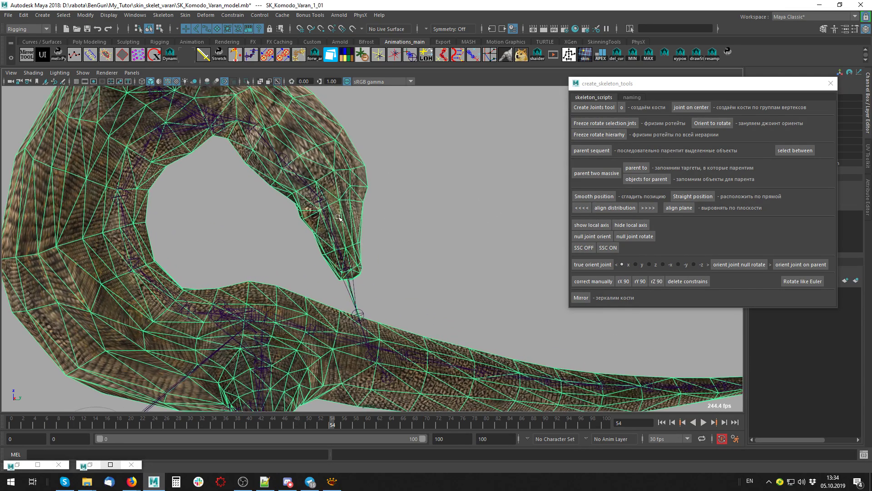
- Select head and snout vertices in vertex mode with X-ray on to see which follow head1
{"action": "right_click_drag", "start_coordinate": [336, 218], "coordinate": [371, 236]}
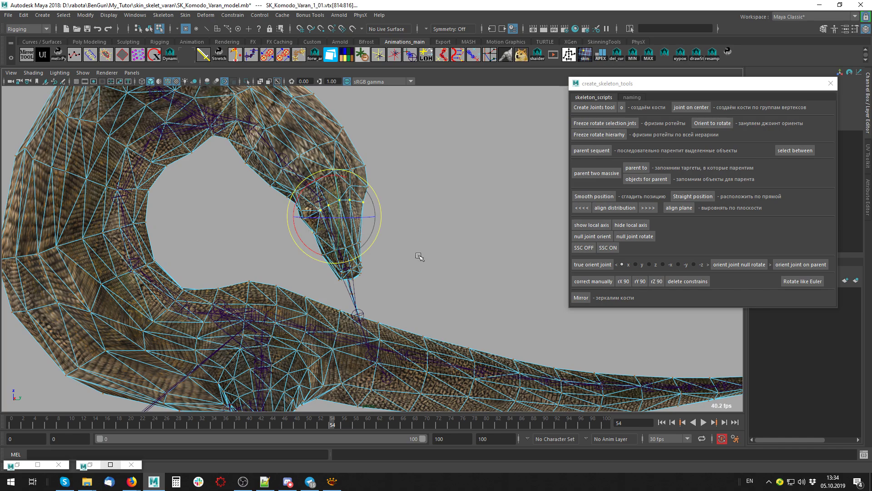
{"action": "left_click", "coordinate": [361, 245]}
{"action": "key", "text": "shift+period"}
{"action": "key", "text": "shift+period"}
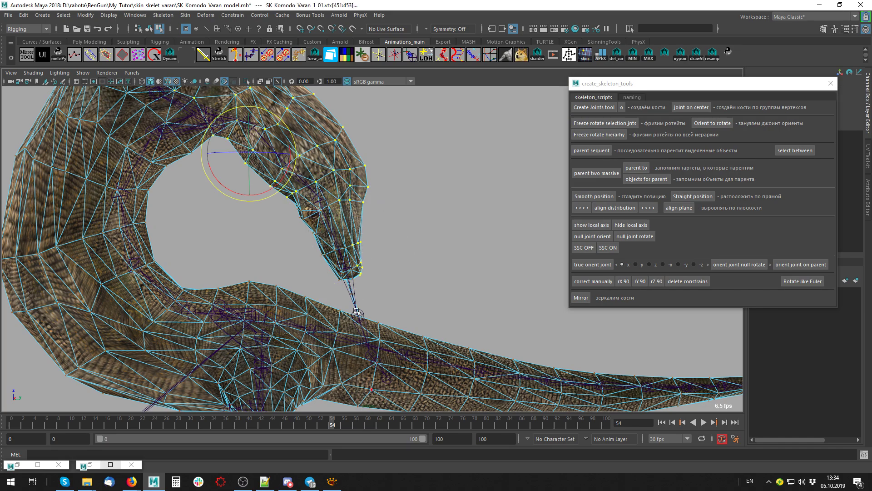
{"action": "key", "text": "alt+x"}
{"action": "left_click_drag", "start_coordinate": [329, 249], "coordinate": [368, 284]}
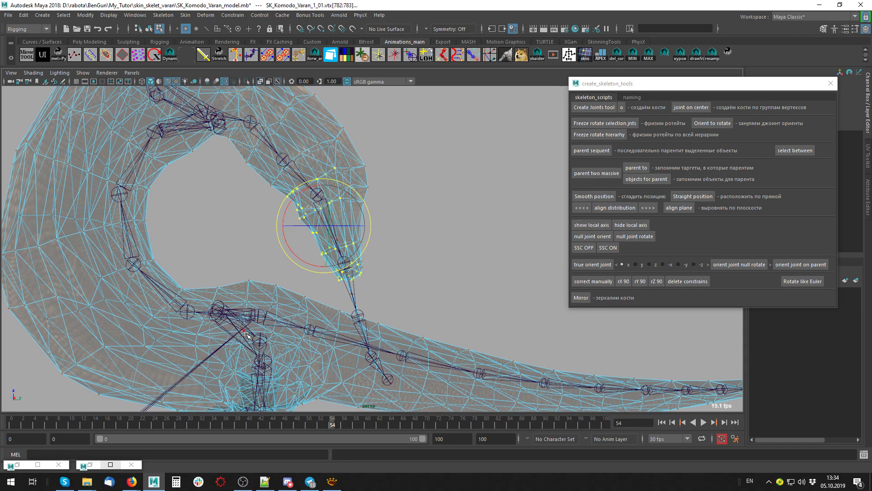
{"action": "left_click_drag", "start_coordinate": [346, 223], "coordinate": [362, 224], "text": "alt"}
{"action": "key", "text": "q"}
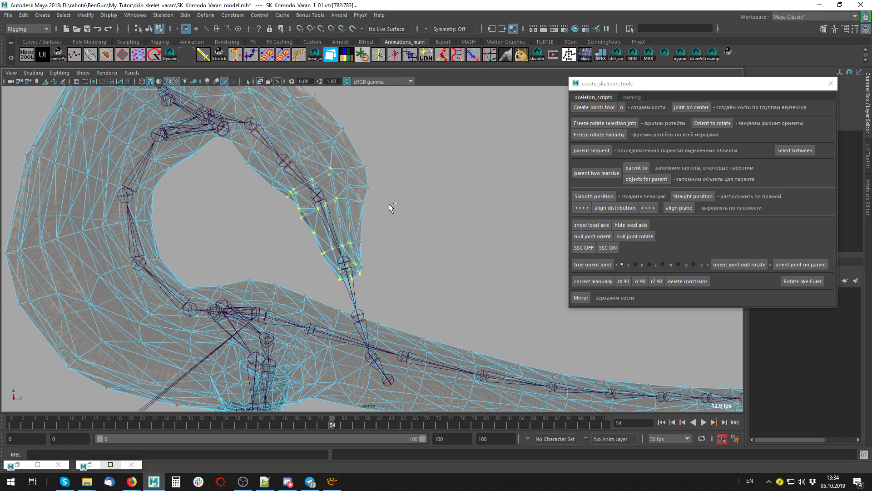
{"action": "left_click_drag", "start_coordinate": [393, 181], "coordinate": [341, 257], "text": "shift"}
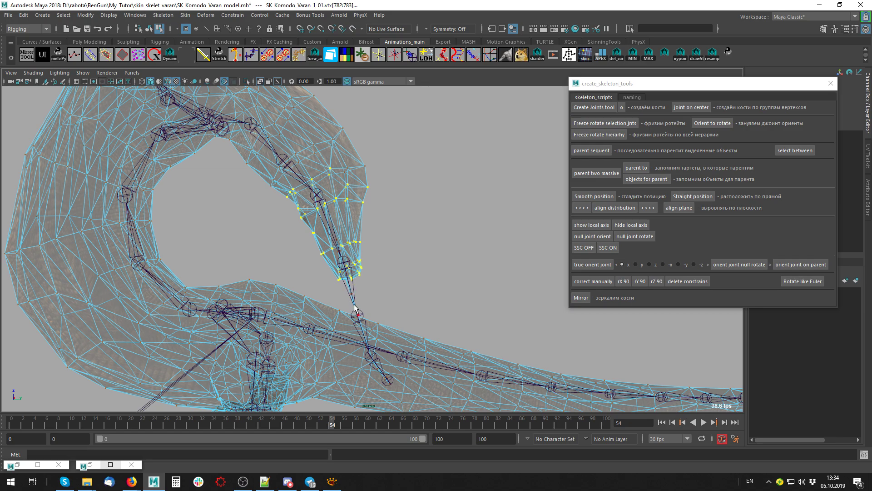
- Tumble around the head, return to object mode, select the mesh and close create_skeleton_tools
{"action": "left_click_drag", "start_coordinate": [356, 309], "coordinate": [320, 214], "text": "alt"}
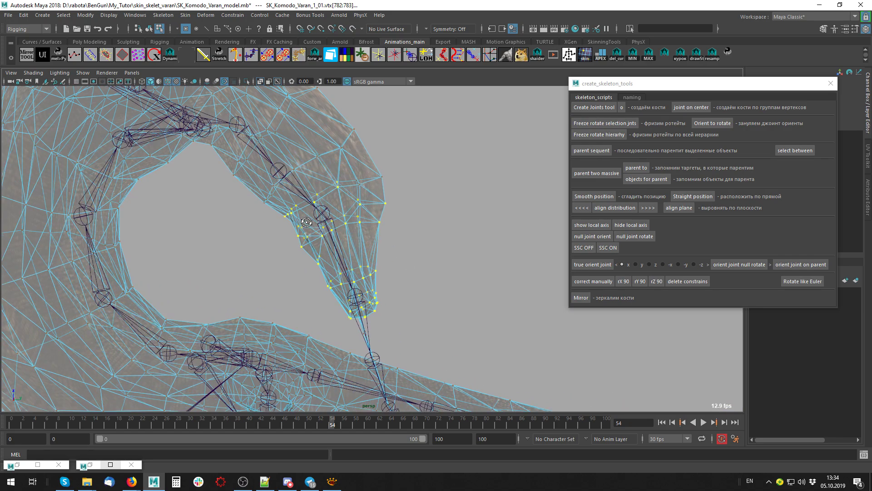
{"action": "mouse_move", "coordinate": [342, 164]}
{"action": "left_mouse_down"}
{"action": "mouse_move", "coordinate": [273, 231]}
{"action": "mouse_move", "coordinate": [337, 220]}
{"action": "left_mouse_up"}
{"action": "mouse_move", "coordinate": [337, 220]}
{"action": "right_mouse_down"}
{"action": "mouse_move", "coordinate": [334, 227]}
{"action": "mouse_move", "coordinate": [293, 212]}
{"action": "right_mouse_up"}
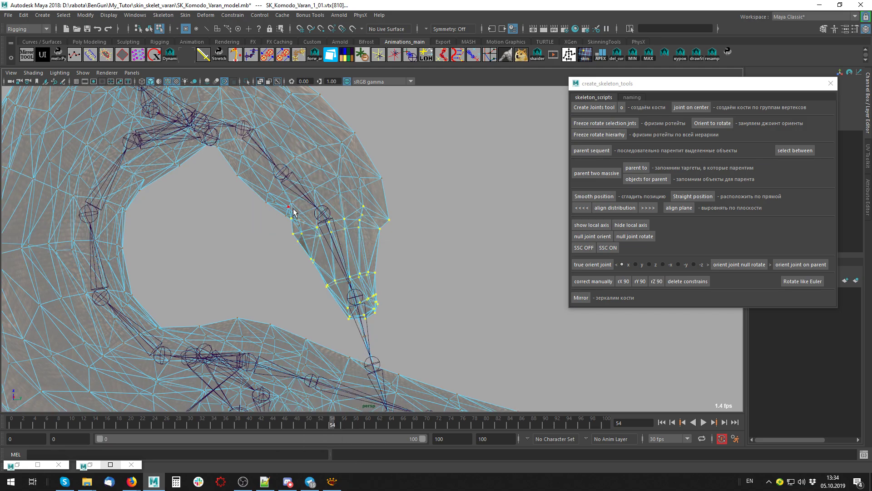
{"action": "scroll", "coordinate": [427, 257], "scroll_direction": "down", "scroll_amount": 5}
{"action": "scroll", "coordinate": [467, 231], "scroll_direction": "up", "scroll_amount": 3}
{"action": "scroll", "coordinate": [433, 232], "scroll_direction": "up", "scroll_amount": 2}
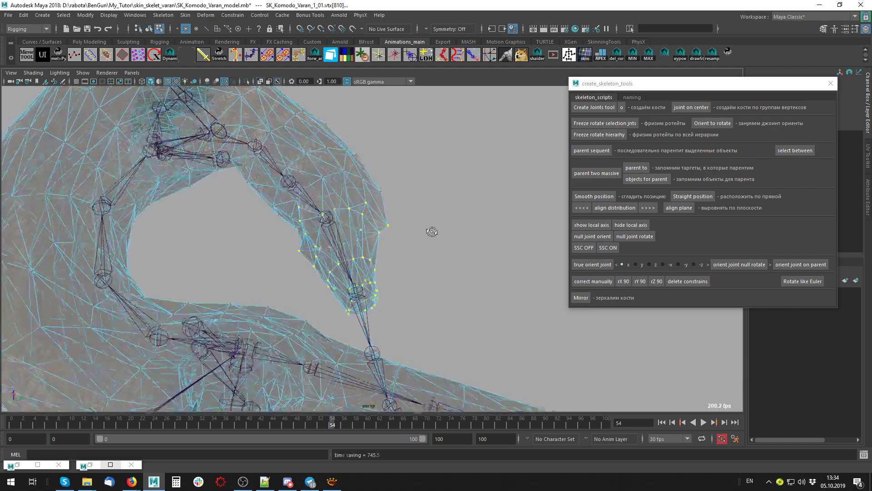
{"action": "key", "text": "F8"}
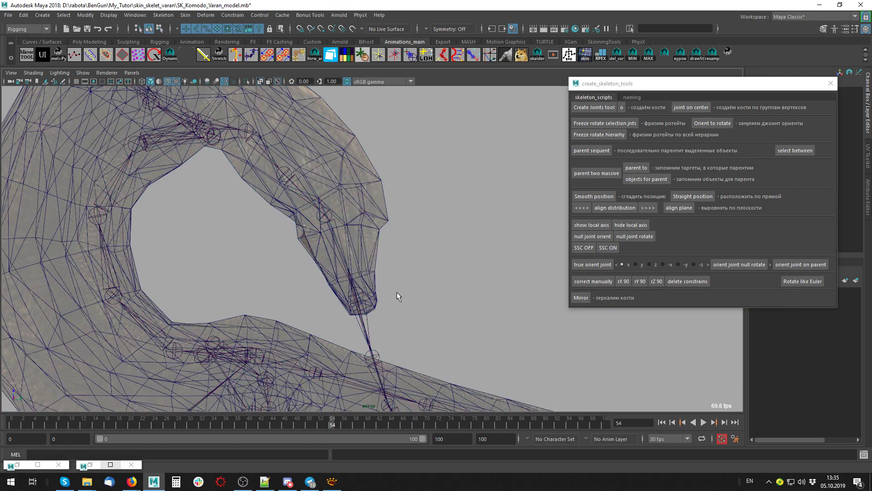
{"action": "left_click", "coordinate": [341, 236]}
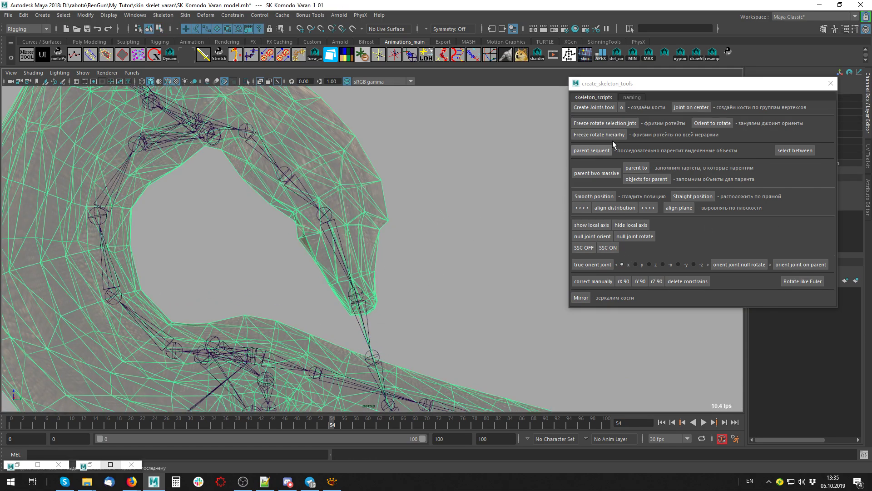
{"action": "left_click", "coordinate": [831, 83]}
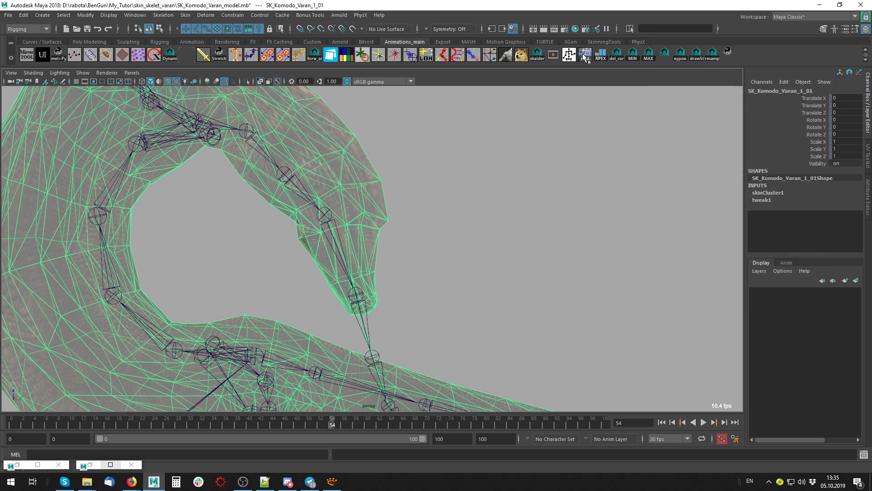
- Activate Smooth Weights from the skin tools and orbit around the lizard's front, back and full body
{"action": "left_click", "coordinate": [584, 57]}
{"action": "left_click", "coordinate": [567, 115]}
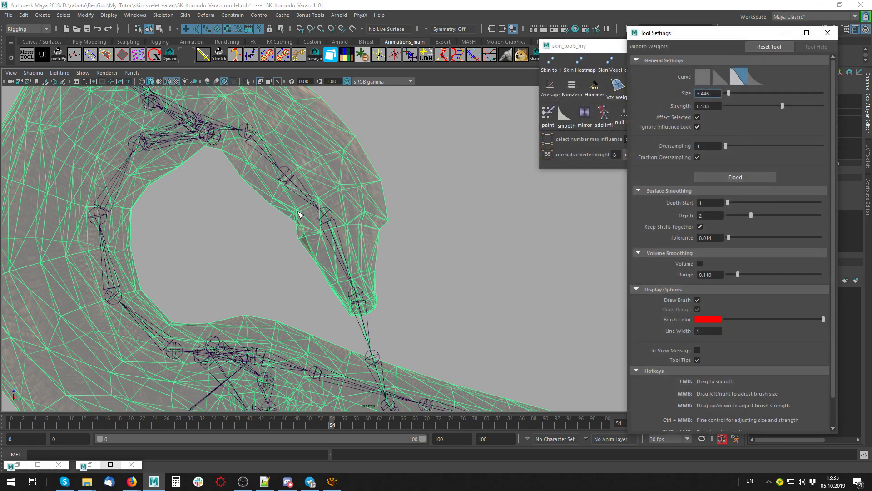
{"action": "left_click", "coordinate": [300, 215]}
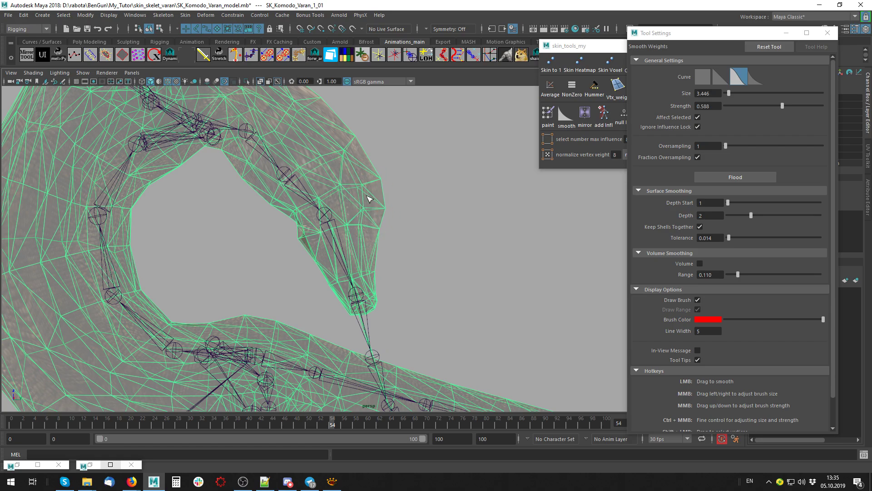
{"action": "right_click_drag", "start_coordinate": [397, 270], "coordinate": [251, 258], "text": "alt"}
{"action": "mouse_move", "coordinate": [250, 257]}
{"action": "left_mouse_down", "text": "alt"}
{"action": "mouse_move", "coordinate": [305, 207]}
{"action": "mouse_move", "coordinate": [317, 312]}
{"action": "mouse_move", "coordinate": [307, 314]}
{"action": "left_mouse_up", "text": "alt"}
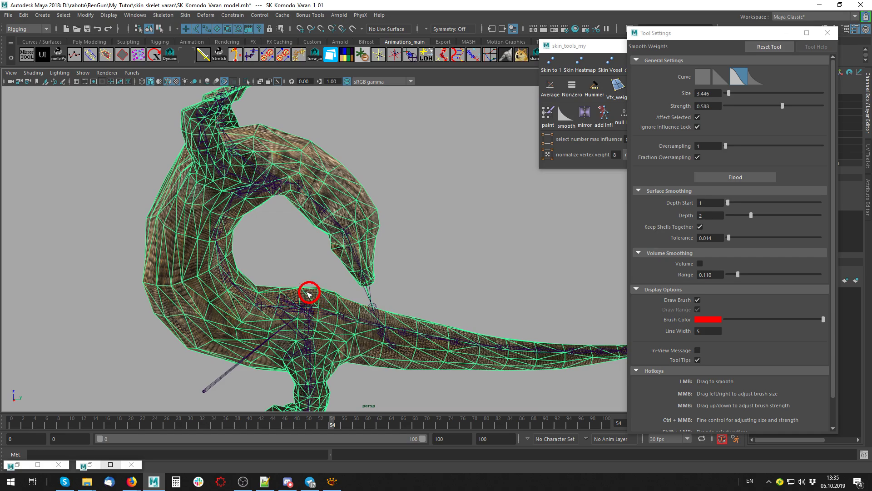
{"action": "left_click_drag", "start_coordinate": [303, 293], "coordinate": [267, 281], "text": "alt"}
{"action": "scroll", "coordinate": [265, 277], "scroll_direction": "up", "scroll_amount": 5}
{"action": "scroll", "coordinate": [346, 251], "scroll_direction": "up", "scroll_amount": 5}
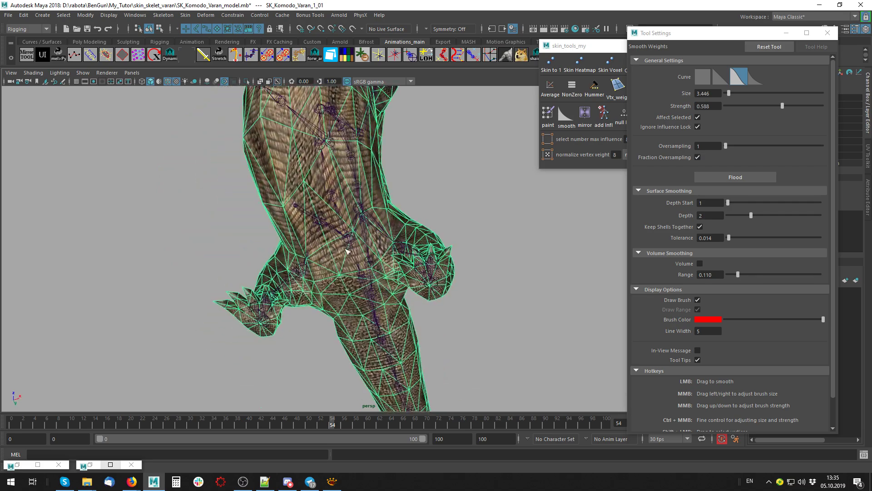
{"action": "mouse_move", "coordinate": [308, 207]}
{"action": "left_mouse_down", "text": "alt"}
{"action": "mouse_move", "coordinate": [337, 212]}
{"action": "mouse_move", "coordinate": [356, 249]}
{"action": "left_mouse_up", "text": "alt"}
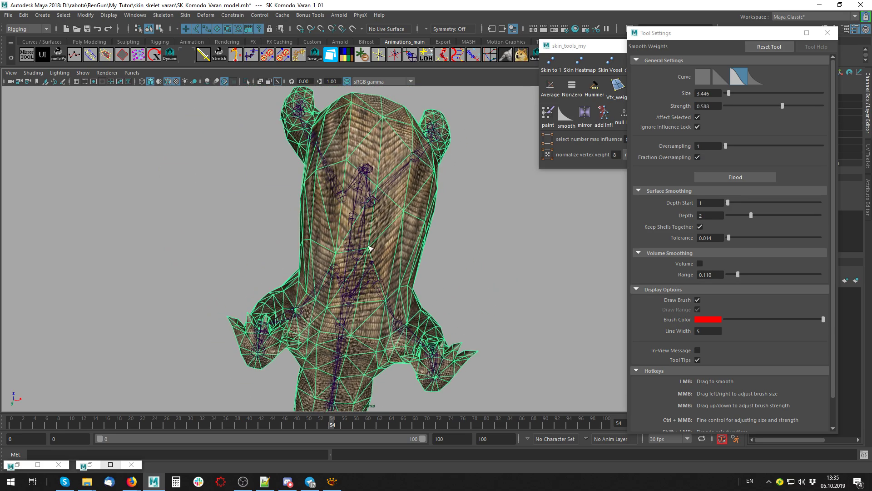
{"action": "scroll", "coordinate": [354, 263], "scroll_direction": "up", "scroll_amount": 5}
{"action": "scroll", "coordinate": [354, 262], "scroll_direction": "down", "scroll_amount": 5}
{"action": "scroll", "coordinate": [251, 283], "scroll_direction": "down", "scroll_amount": 3}
{"action": "mouse_move", "coordinate": [251, 282]}
{"action": "left_mouse_down", "text": "alt"}
{"action": "mouse_move", "coordinate": [308, 244]}
{"action": "mouse_move", "coordinate": [569, 193]}
{"action": "left_mouse_up", "text": "alt"}
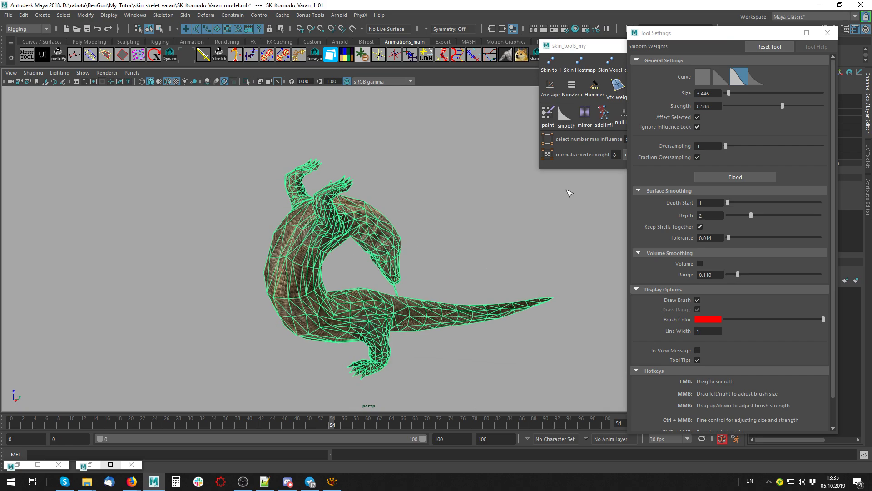
- Widen the skin_tools_my window and return the animation to the frame 0 rest pose
{"action": "left_click_drag", "start_coordinate": [607, 47], "coordinate": [545, 43]}
{"action": "scroll", "coordinate": [409, 208], "scroll_direction": "up", "scroll_amount": 2}
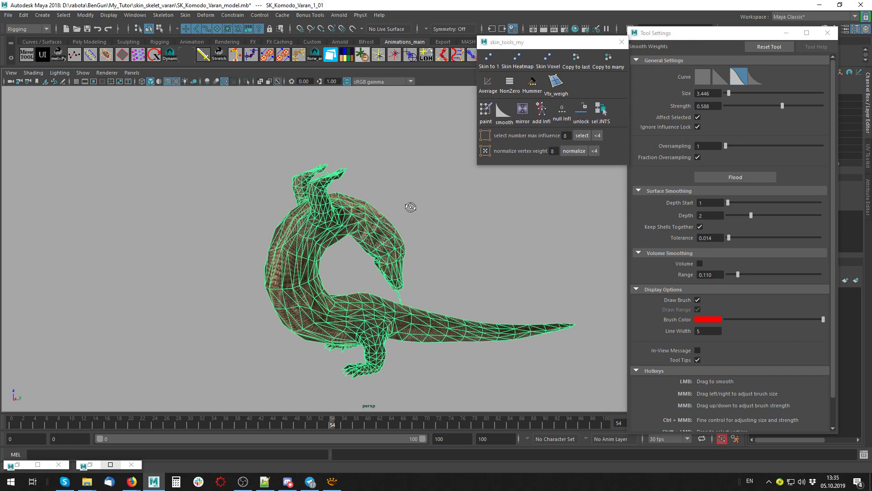
{"action": "scroll", "coordinate": [409, 208], "scroll_direction": "up", "scroll_amount": 2}
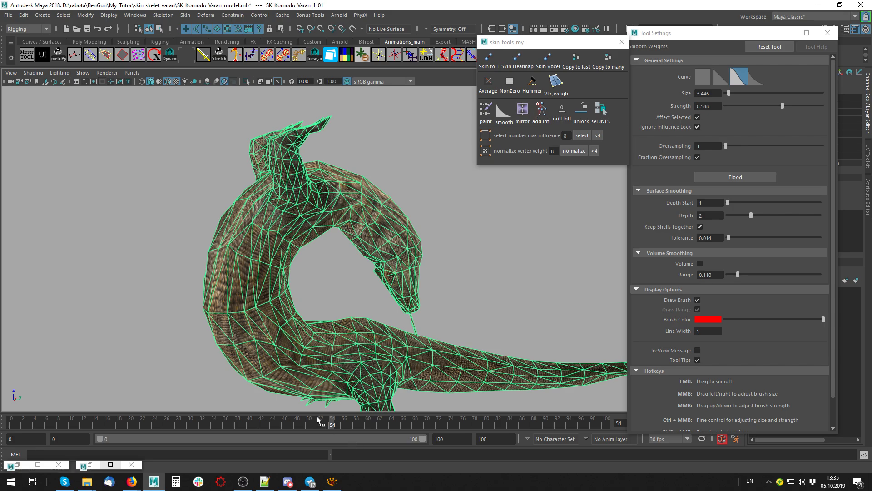
{"action": "mouse_move", "coordinate": [318, 420]}
{"action": "left_mouse_down"}
{"action": "mouse_move", "coordinate": [2, 414]}
{"action": "mouse_move", "coordinate": [339, 426]}
{"action": "mouse_move", "coordinate": [333, 423]}
{"action": "left_mouse_up"}
{"action": "left_click", "coordinate": [523, 112]}
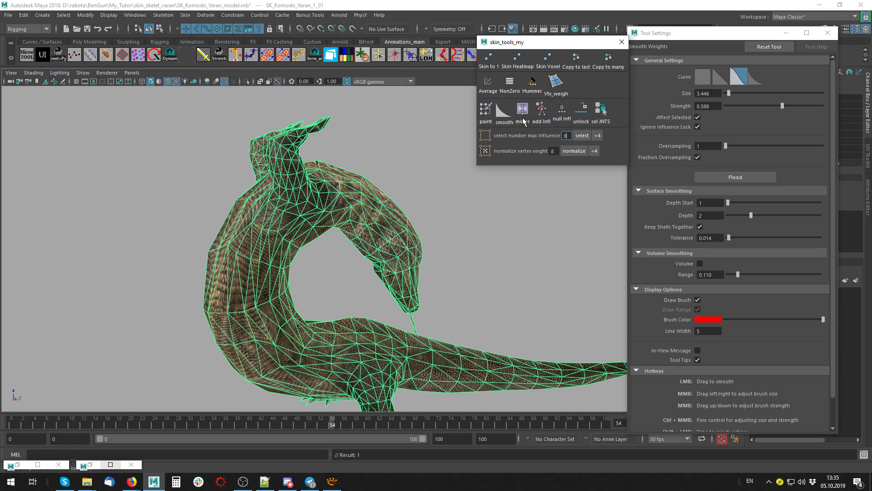
- Orbit around the Komodo and scrub the walk animation to frame 48
{"action": "mouse_move", "coordinate": [431, 320]}
{"action": "left_mouse_down", "text": "alt"}
{"action": "mouse_move", "coordinate": [375, 263]}
{"action": "mouse_move", "coordinate": [441, 203]}
{"action": "mouse_move", "coordinate": [314, 228]}
{"action": "left_mouse_up", "text": "alt"}
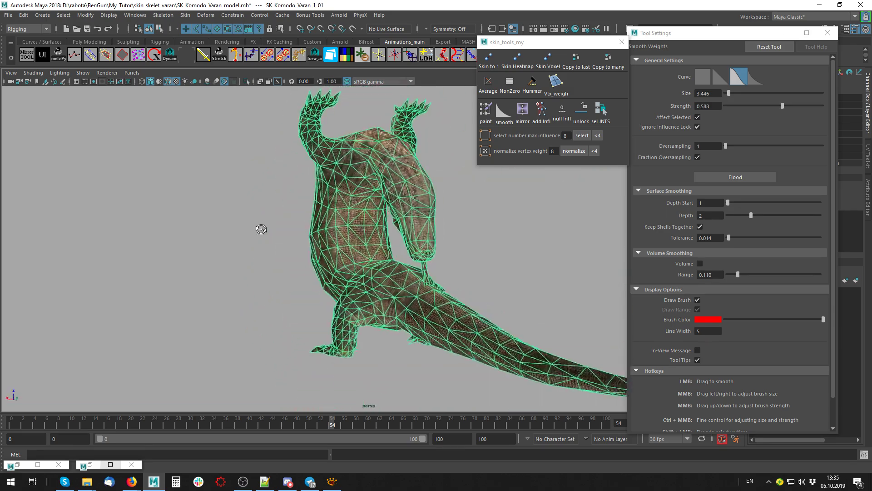
{"action": "mouse_move", "coordinate": [346, 241]}
{"action": "left_mouse_down", "text": "alt"}
{"action": "mouse_move", "coordinate": [389, 276]}
{"action": "mouse_move", "coordinate": [316, 226]}
{"action": "left_mouse_up", "text": "alt"}
{"action": "left_click", "coordinate": [325, 425]}
{"action": "left_click_drag", "start_coordinate": [326, 425], "coordinate": [296, 425]}
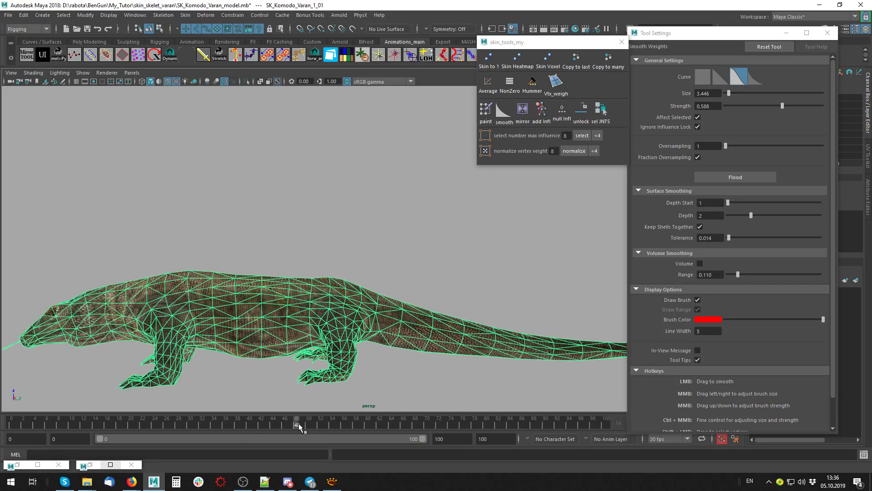
{"action": "mouse_move", "coordinate": [291, 182]}
{"action": "left_mouse_down", "text": "alt"}
{"action": "mouse_move", "coordinate": [279, 171]}
{"action": "mouse_move", "coordinate": [273, 266]}
{"action": "mouse_move", "coordinate": [341, 247]}
{"action": "left_mouse_up", "text": "alt"}
- At frame 34, move the tongue4 tip joint far out to stretch the tongue
{"action": "key", "text": "q"}
{"action": "left_click", "coordinate": [278, 171]}
{"action": "left_click", "coordinate": [337, 244]}
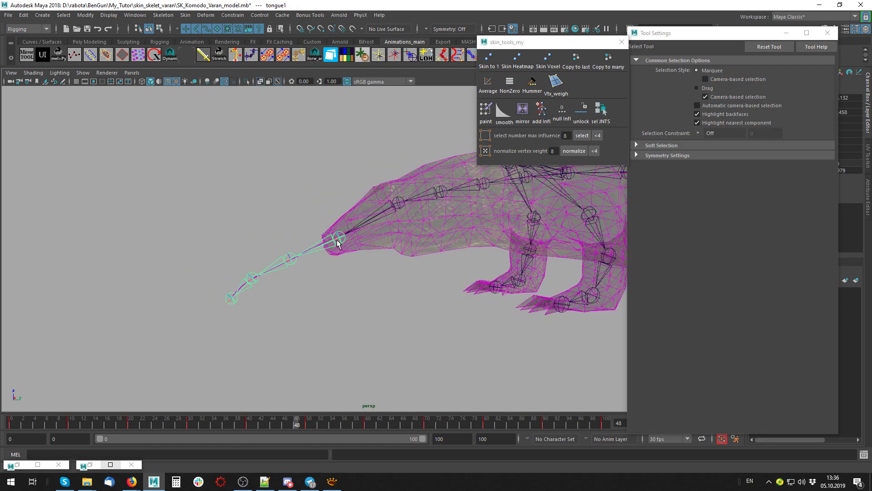
{"action": "key", "text": "Down"}
{"action": "key", "text": "Down"}
{"action": "key", "text": "Down"}
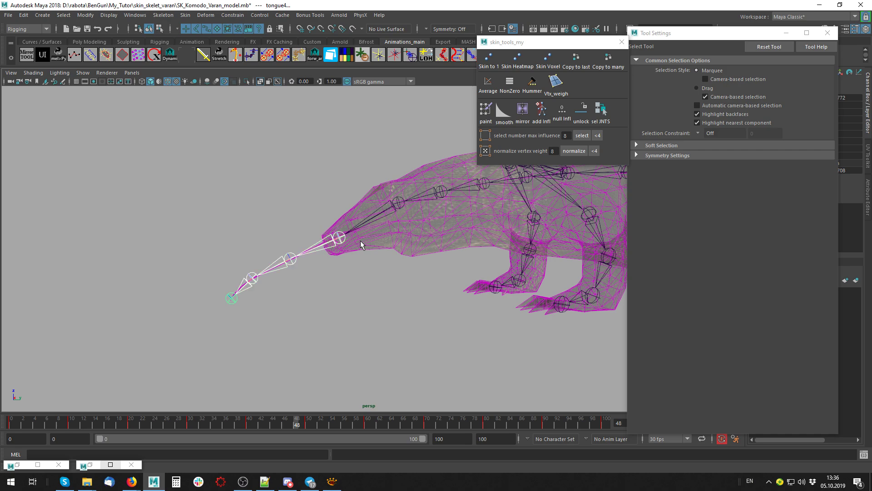
{"action": "left_click_drag", "start_coordinate": [303, 426], "coordinate": [213, 427]}
{"action": "key", "text": "w"}
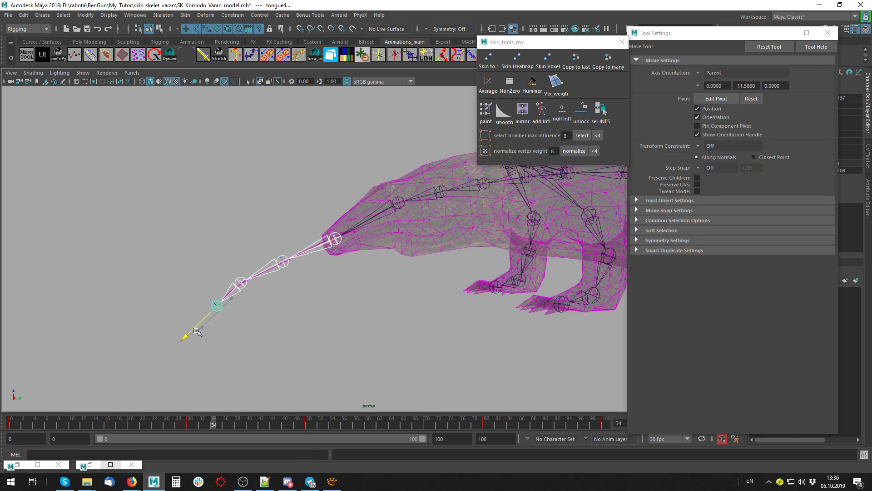
{"action": "middle_click_drag", "start_coordinate": [213, 330], "coordinate": [98, 359]}
- Select the stray vertex near the tongue tip and give it weight 1.00 to the tip joint
{"action": "left_click", "coordinate": [278, 292]}
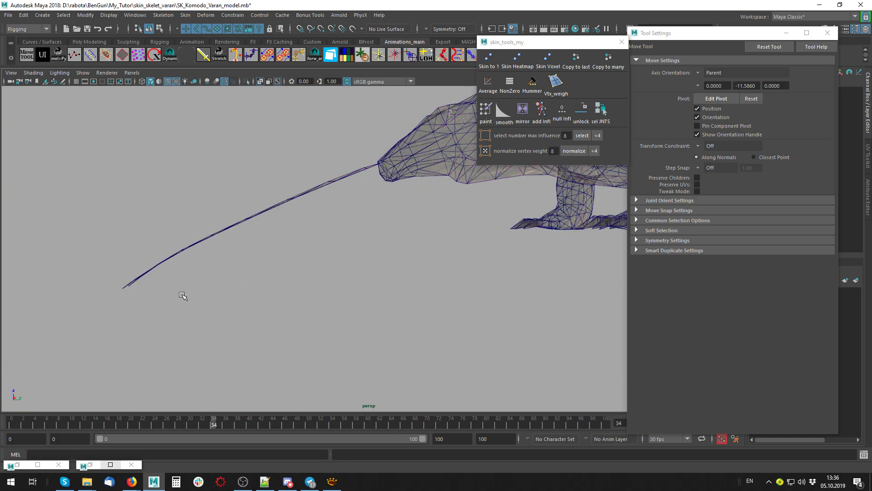
{"action": "right_click_drag", "start_coordinate": [181, 296], "coordinate": [262, 341], "text": "alt"}
{"action": "scroll", "coordinate": [263, 341], "scroll_direction": "down", "scroll_amount": 3}
{"action": "left_click", "coordinate": [249, 287]}
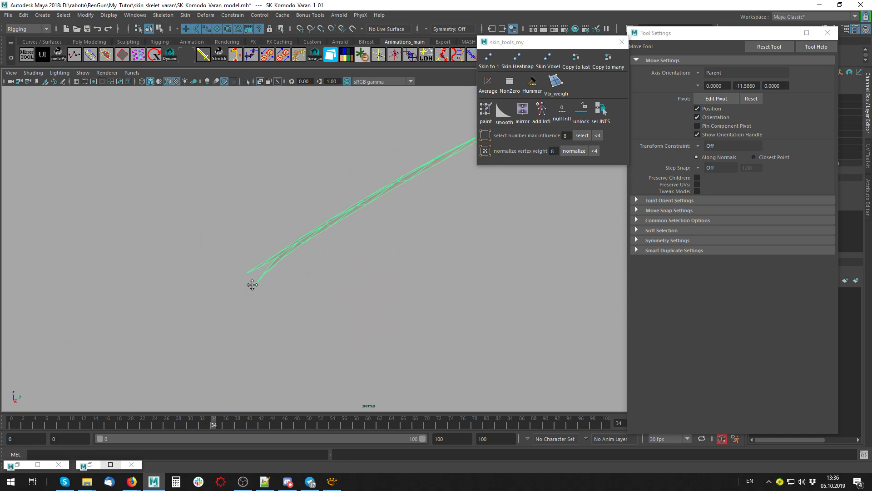
{"action": "key", "text": "4"}
{"action": "key", "text": "F8"}
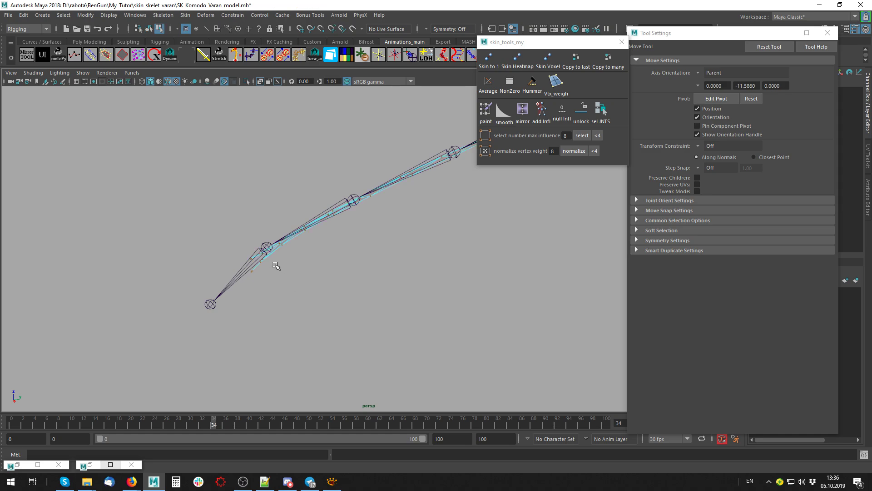
{"action": "left_click_drag", "start_coordinate": [242, 253], "coordinate": [258, 276]}
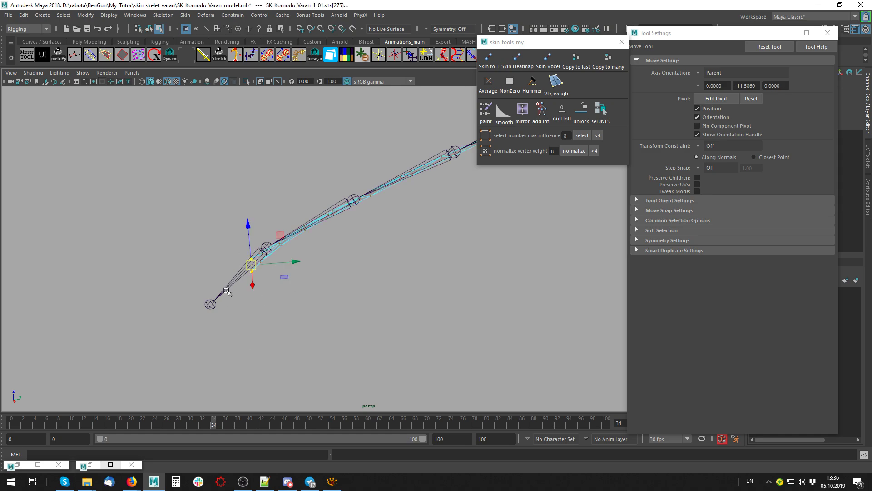
{"action": "right_click_drag", "start_coordinate": [212, 262], "coordinate": [175, 250]}
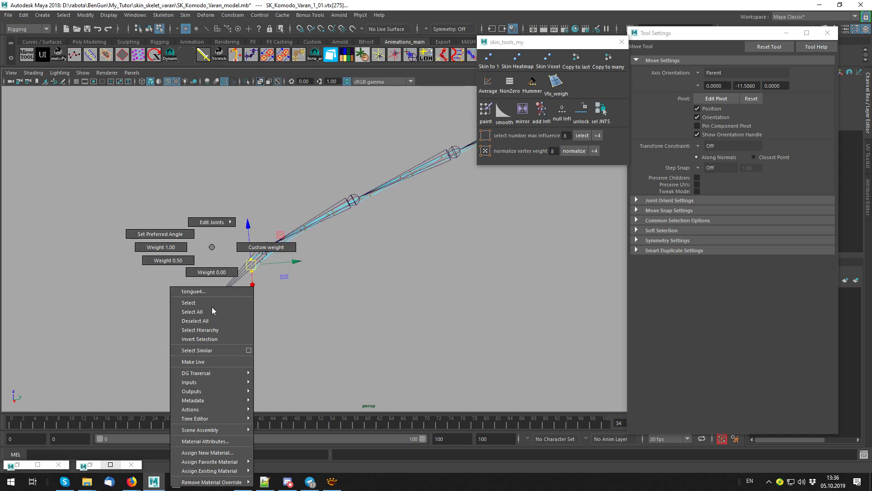
- Fix the next stray tongue vertices with Hammer weights, then reactivate Smooth Weights
{"action": "left_click_drag", "start_coordinate": [319, 298], "coordinate": [311, 295], "text": "alt"}
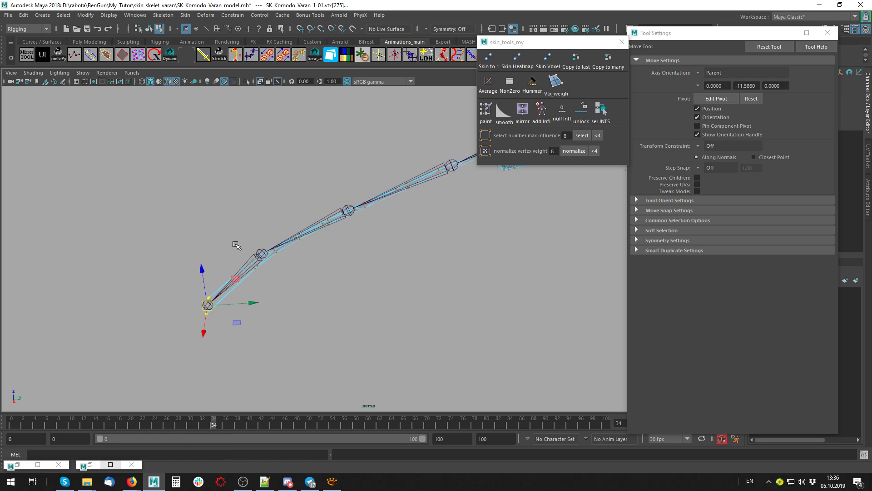
{"action": "left_click_drag", "start_coordinate": [226, 237], "coordinate": [272, 283]}
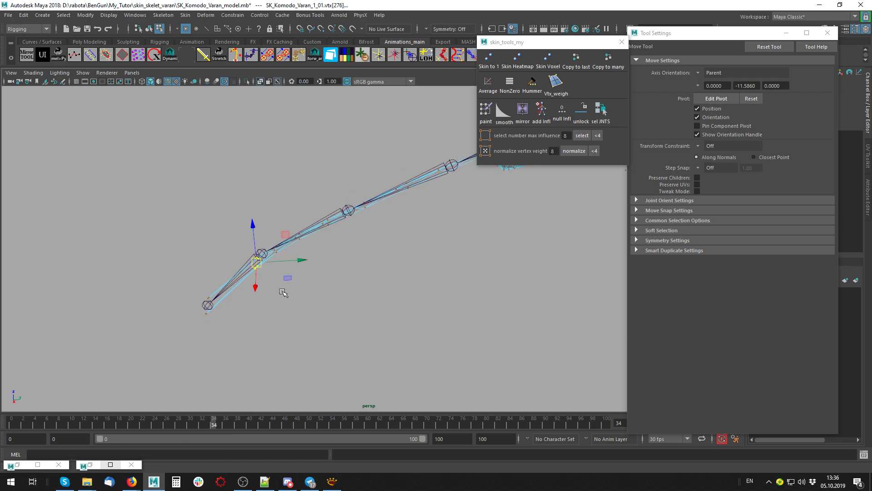
{"action": "left_click", "coordinate": [540, 91]}
{"action": "key", "text": "F8"}
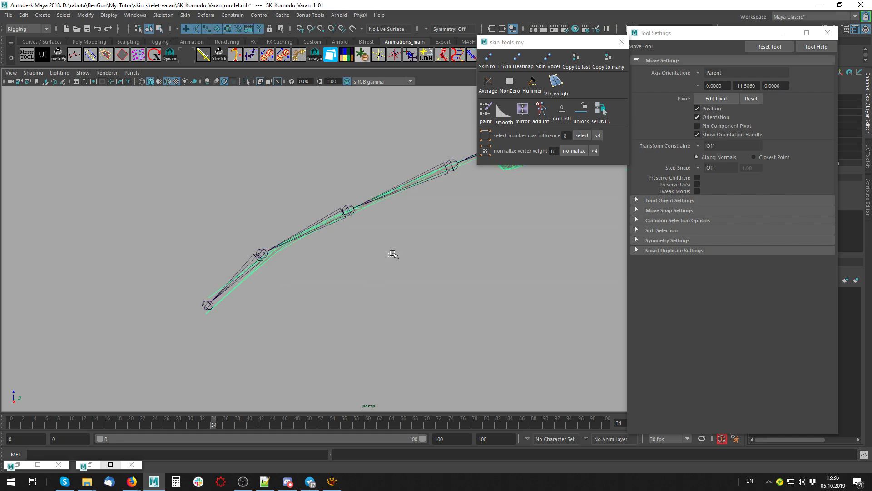
{"action": "left_click", "coordinate": [392, 251]}
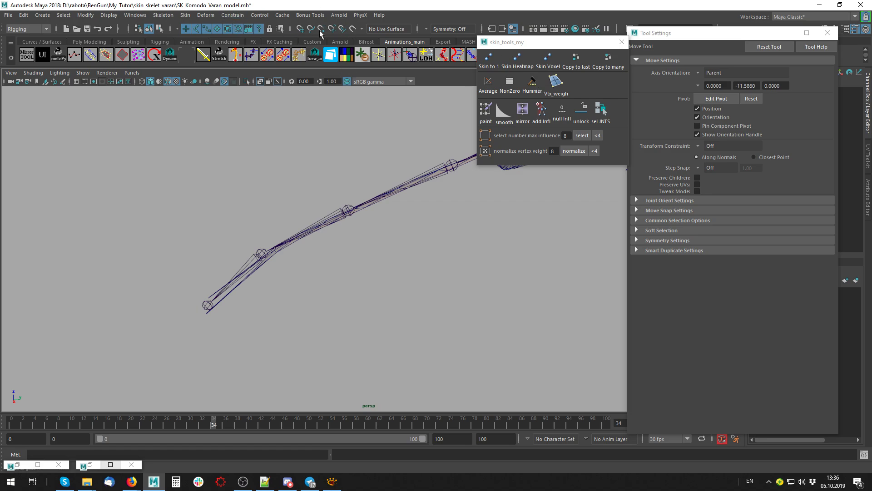
{"action": "left_click", "coordinate": [500, 111]}
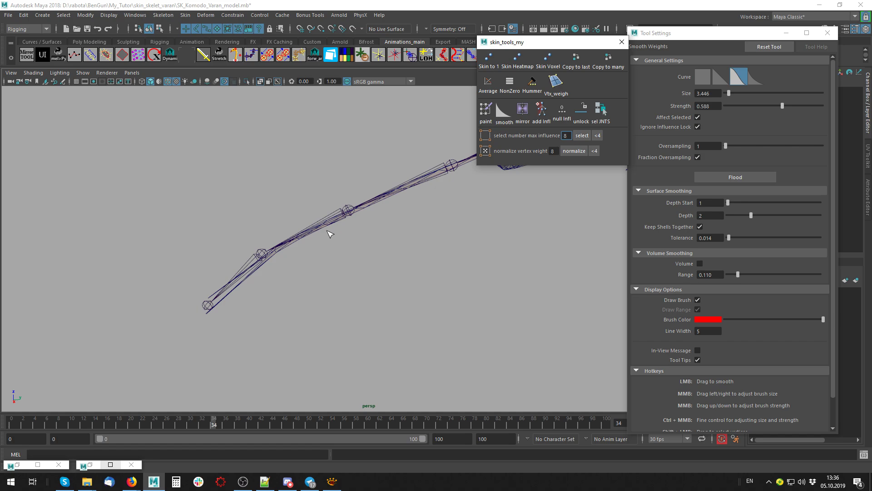
- Select the tongue mesh, hide the joints and smooth its weights while looking along it
{"action": "key", "text": "q"}
{"action": "left_click", "coordinate": [364, 206]}
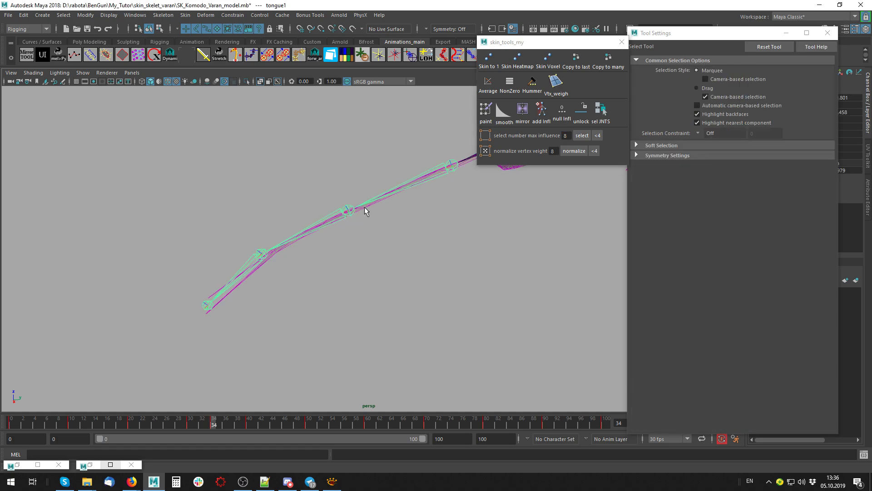
{"action": "key", "text": "ctrl+1"}
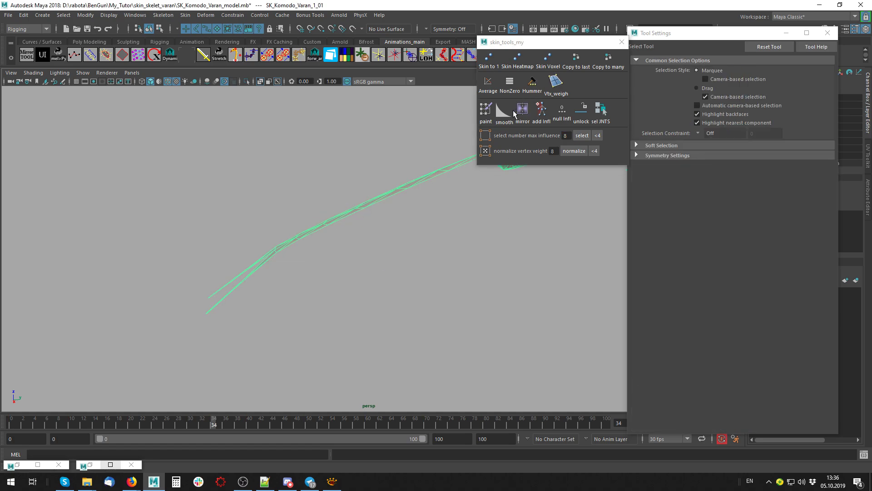
{"action": "left_click", "coordinate": [503, 110]}
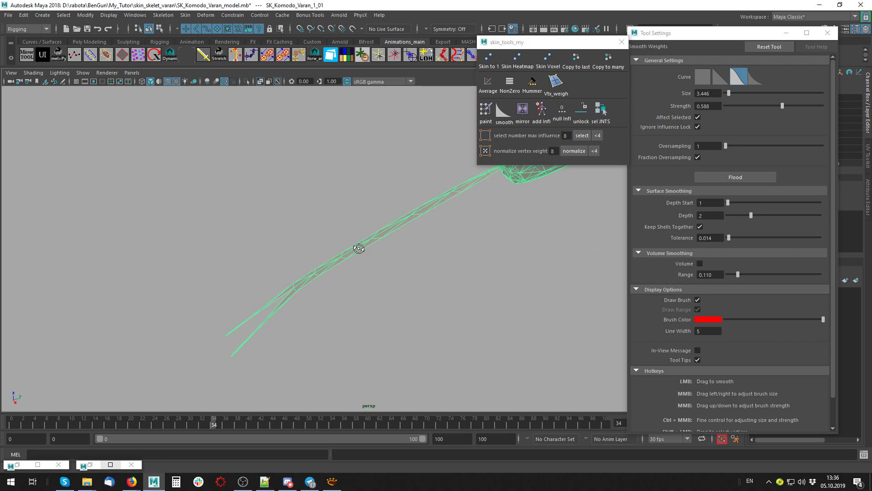
{"action": "mouse_move", "coordinate": [356, 247]}
{"action": "left_mouse_down", "text": "alt"}
{"action": "mouse_move", "coordinate": [413, 279]}
{"action": "mouse_move", "coordinate": [361, 306]}
{"action": "left_mouse_up", "text": "alt"}
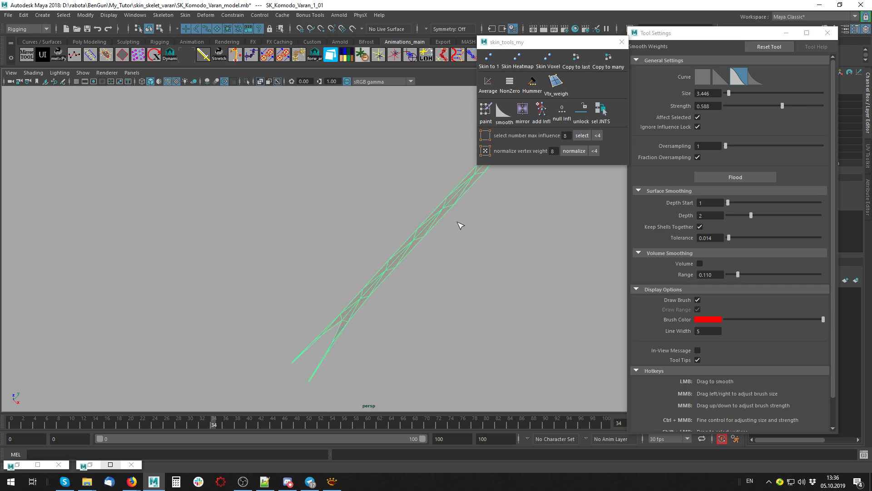
{"action": "scroll", "coordinate": [460, 224], "scroll_direction": "down", "scroll_amount": 4}
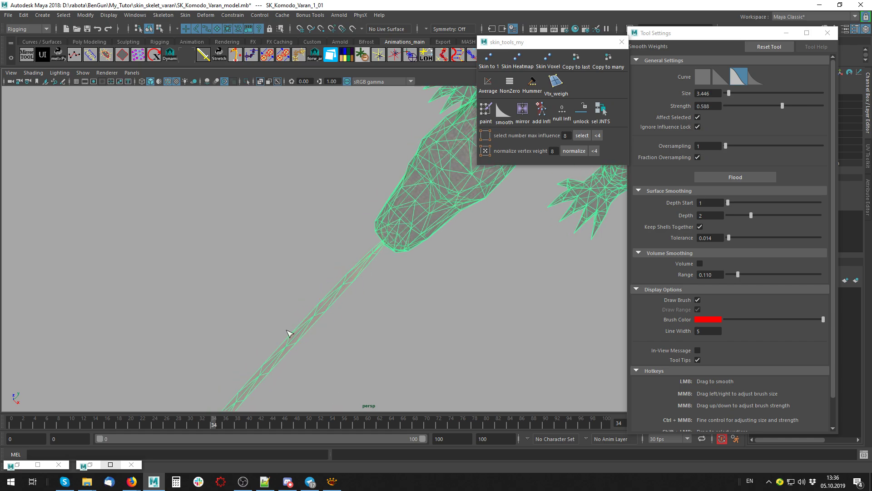
- Select the vertices where the tongue meets the mouth and assign them a weight to head1
{"action": "key", "text": "q"}
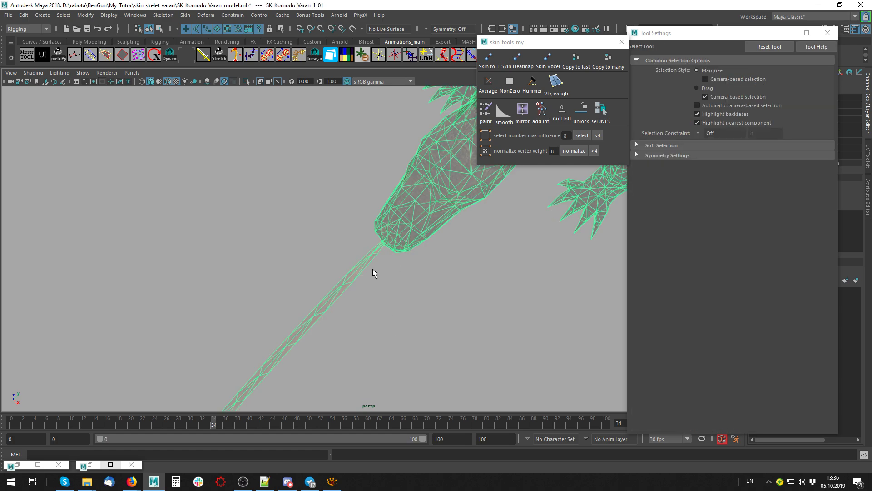
{"action": "key", "text": "F8"}
{"action": "left_click_drag", "start_coordinate": [375, 255], "coordinate": [380, 261]}
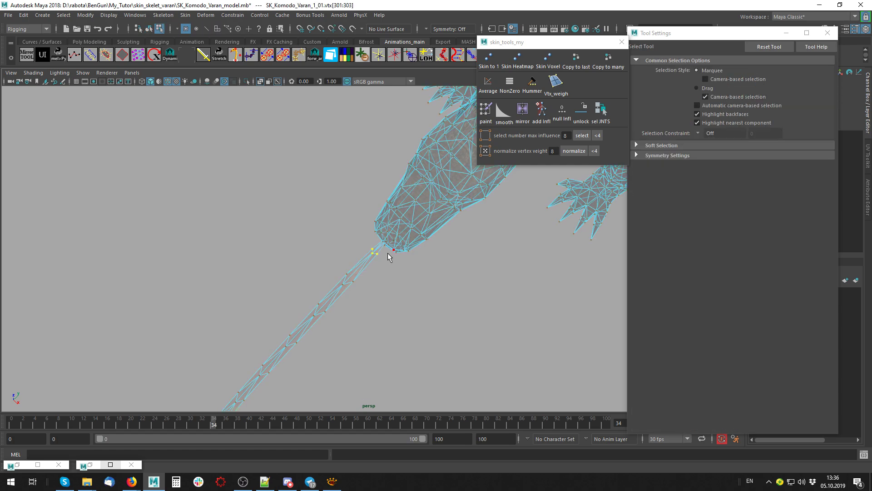
{"action": "key", "text": "shift+period"}
{"action": "left_click_drag", "start_coordinate": [323, 268], "coordinate": [495, 288], "text": "ctrl"}
{"action": "left_click_drag", "start_coordinate": [368, 242], "coordinate": [385, 260], "text": "ctrl"}
{"action": "right_click", "coordinate": [366, 252]}
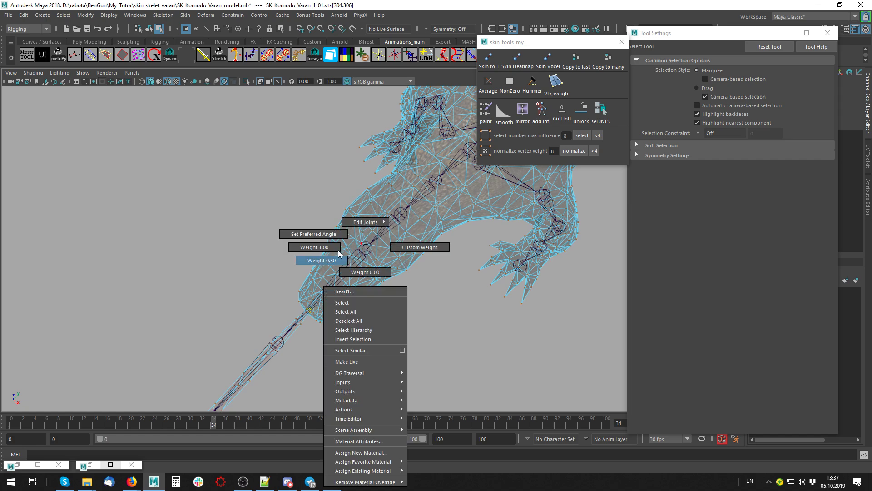
- Check more tongue vertex groups, then clear the selection and return to object mode
{"action": "mouse_move", "coordinate": [437, 351]}
{"action": "left_mouse_down", "text": "alt"}
{"action": "mouse_move", "coordinate": [418, 315]}
{"action": "mouse_move", "coordinate": [438, 312]}
{"action": "left_mouse_up", "text": "alt"}
{"action": "left_click_drag", "start_coordinate": [399, 232], "coordinate": [420, 261]}
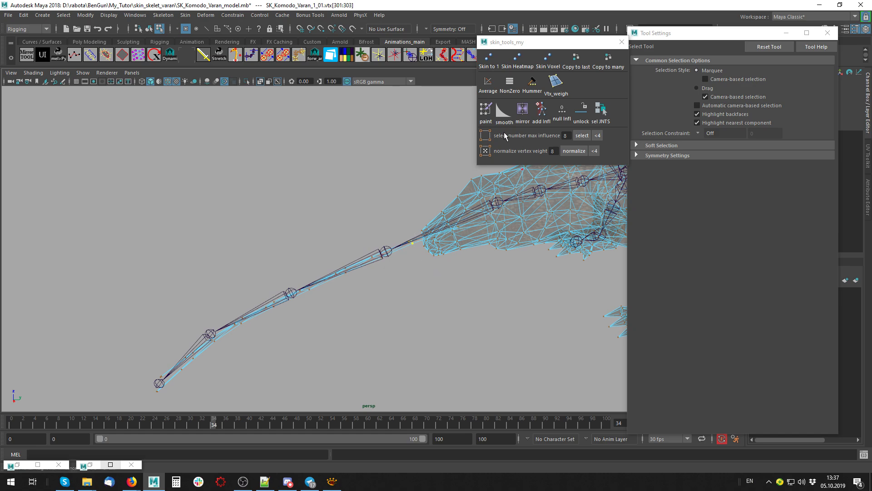
{"action": "left_click_drag", "start_coordinate": [363, 237], "coordinate": [383, 273]}
{"action": "left_click", "coordinate": [412, 306]}
{"action": "mouse_move", "coordinate": [412, 306]}
{"action": "left_mouse_down", "text": "alt"}
{"action": "mouse_move", "coordinate": [399, 285]}
{"action": "mouse_move", "coordinate": [254, 283]}
{"action": "left_mouse_up", "text": "alt"}
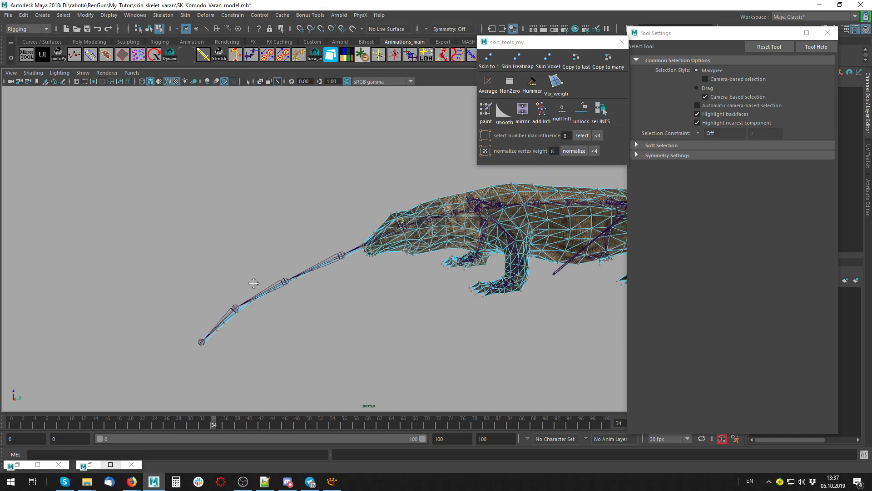
{"action": "key", "text": "F8"}
- Zoom out over the whole lizard, scrub back to frame 0 and select the Komodo mesh
{"action": "right_click_drag", "start_coordinate": [427, 321], "coordinate": [334, 312], "text": "alt"}
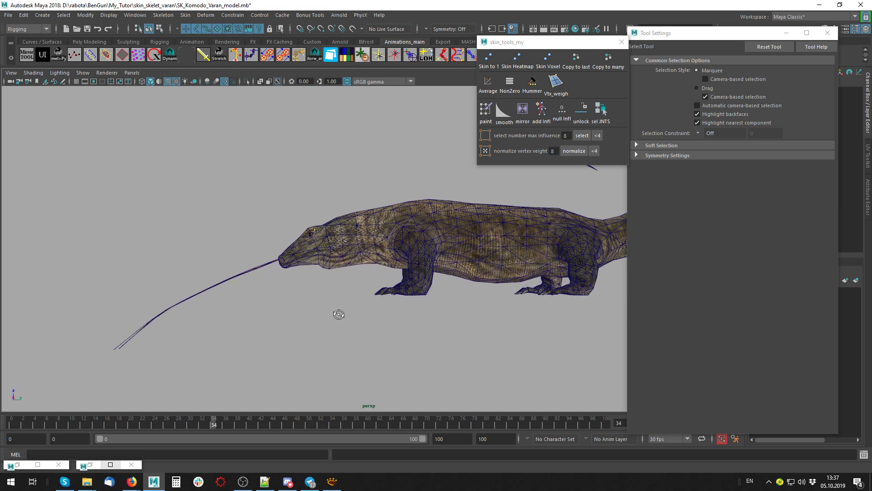
{"action": "mouse_move", "coordinate": [335, 311]}
{"action": "left_mouse_down", "text": "alt"}
{"action": "mouse_move", "coordinate": [183, 250]}
{"action": "mouse_move", "coordinate": [289, 282]}
{"action": "left_mouse_up", "text": "alt"}
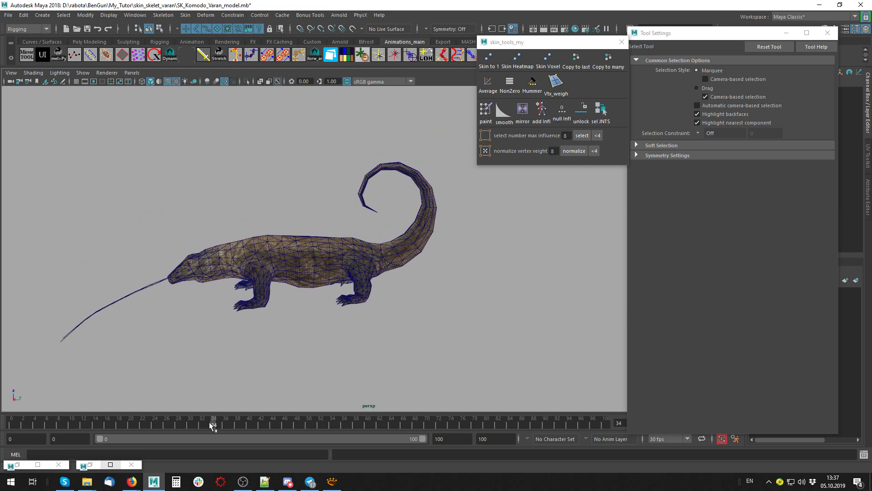
{"action": "mouse_move", "coordinate": [59, 422]}
{"action": "left_mouse_down"}
{"action": "mouse_move", "coordinate": [50, 423]}
{"action": "mouse_move", "coordinate": [118, 423]}
{"action": "mouse_move", "coordinate": [10, 423]}
{"action": "left_mouse_up"}
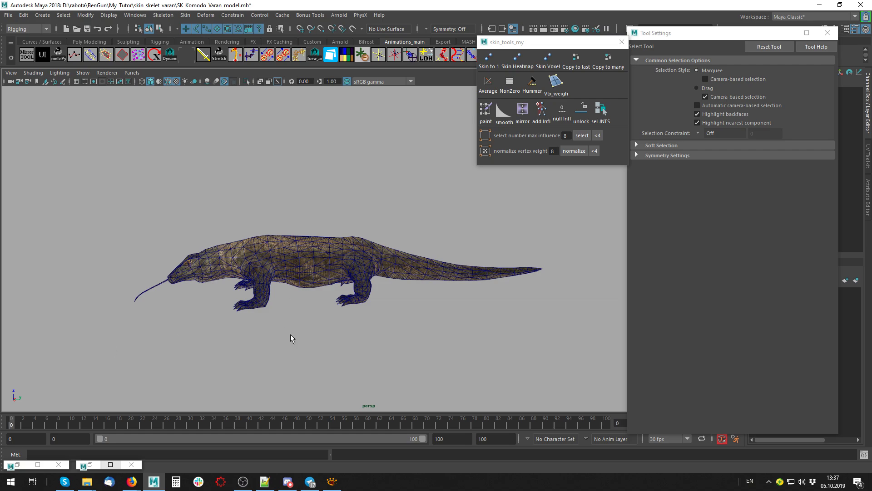
{"action": "left_click_drag", "start_coordinate": [291, 339], "coordinate": [369, 350], "text": "alt"}
{"action": "left_click", "coordinate": [370, 350]}
- Check the legs at frame 5, return to frame 0, reselect the mesh and activate Smooth Weights
{"action": "scroll", "coordinate": [454, 216], "scroll_direction": "up", "scroll_amount": 3}
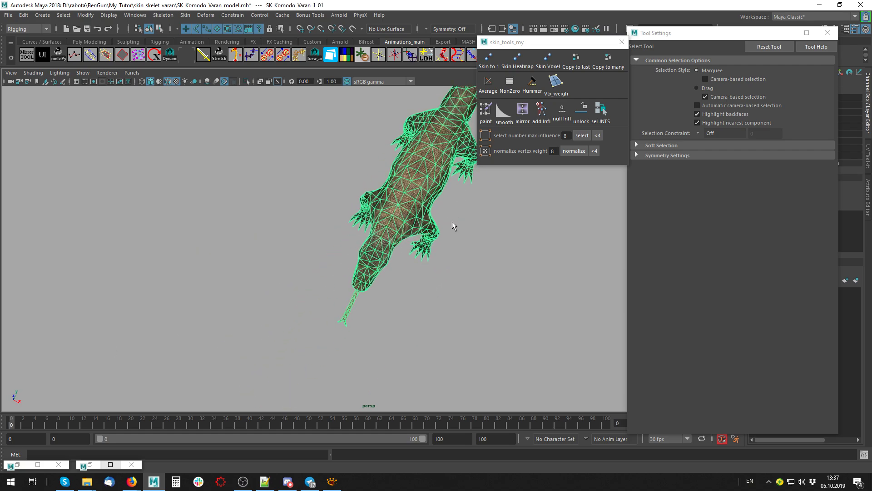
{"action": "mouse_move", "coordinate": [14, 424]}
{"action": "left_mouse_down"}
{"action": "mouse_move", "coordinate": [224, 422]}
{"action": "mouse_move", "coordinate": [23, 413]}
{"action": "mouse_move", "coordinate": [11, 423]}
{"action": "left_mouse_up"}
{"action": "left_click_drag", "start_coordinate": [218, 345], "coordinate": [347, 297], "text": "alt"}
{"action": "left_click", "coordinate": [346, 297]}
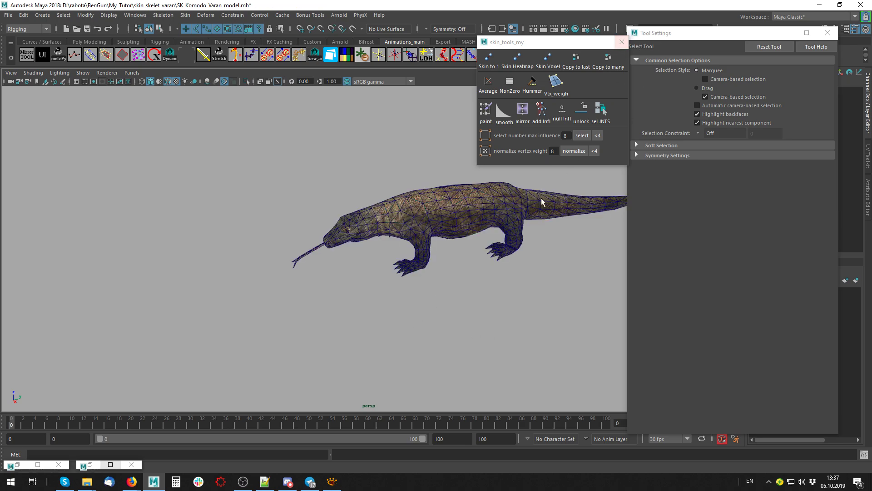
{"action": "left_click", "coordinate": [355, 253]}
{"action": "left_click_drag", "start_coordinate": [383, 309], "coordinate": [343, 284], "text": "alt"}
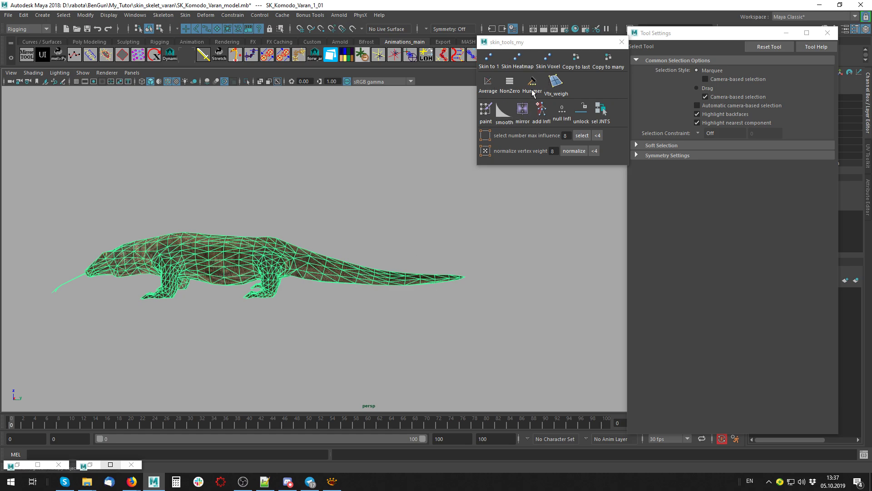
{"action": "left_click", "coordinate": [504, 112]}
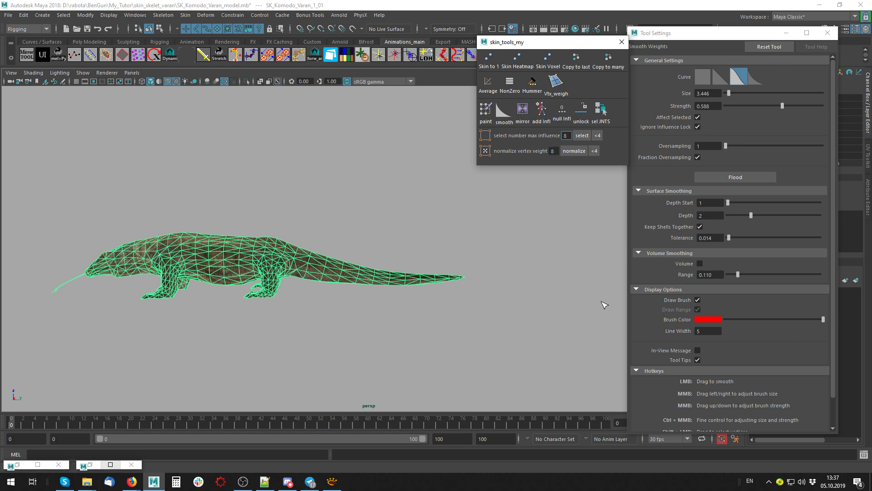
- Swap the Smooth Weights brush for the Select Tool and reselect the Komodo mesh
{"action": "left_click", "coordinate": [418, 241]}
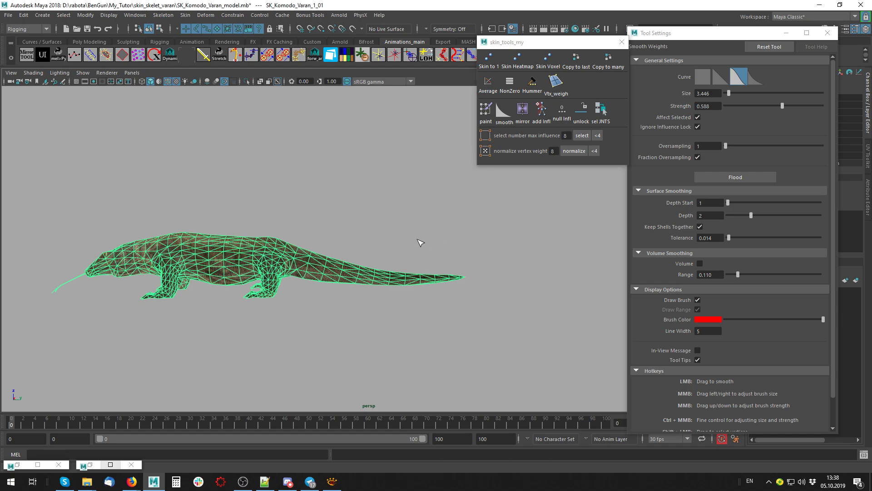
{"action": "key", "text": "q"}
{"action": "left_click", "coordinate": [418, 241]}
{"action": "left_click", "coordinate": [179, 246]}
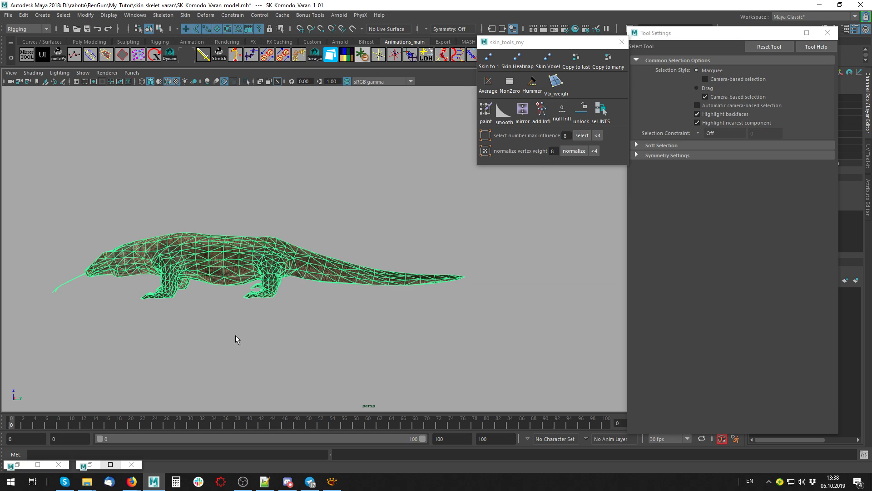
- Select every vertex of the Komodo mesh and apply the 4-influence normalization limit
{"action": "right_click_drag", "start_coordinate": [416, 261], "coordinate": [26, 195]}
{"action": "left_click_drag", "start_coordinate": [28, 192], "coordinate": [607, 398]}
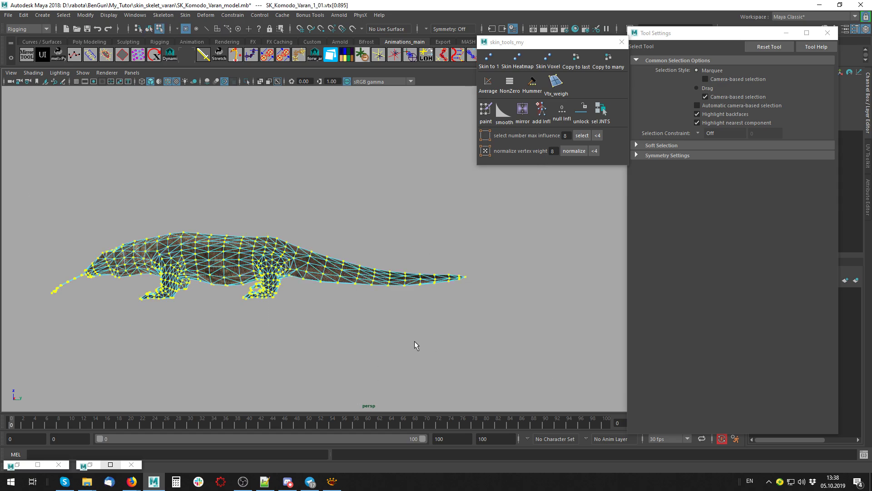
{"action": "left_click", "coordinate": [595, 150]}
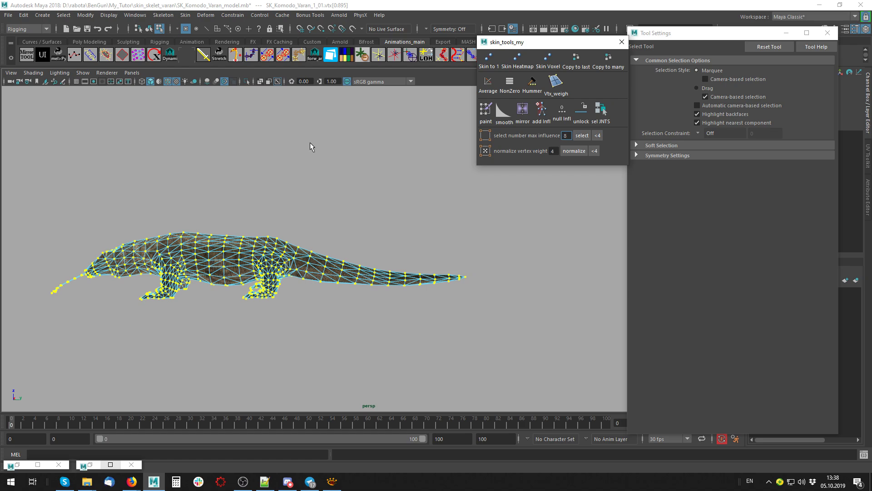
- Try Bonus Tools' Nudge Vert Weights tool from the rigging utilities, then close it
{"action": "left_click", "coordinate": [306, 16]}
{"action": "mouse_move", "coordinate": [313, 40]}
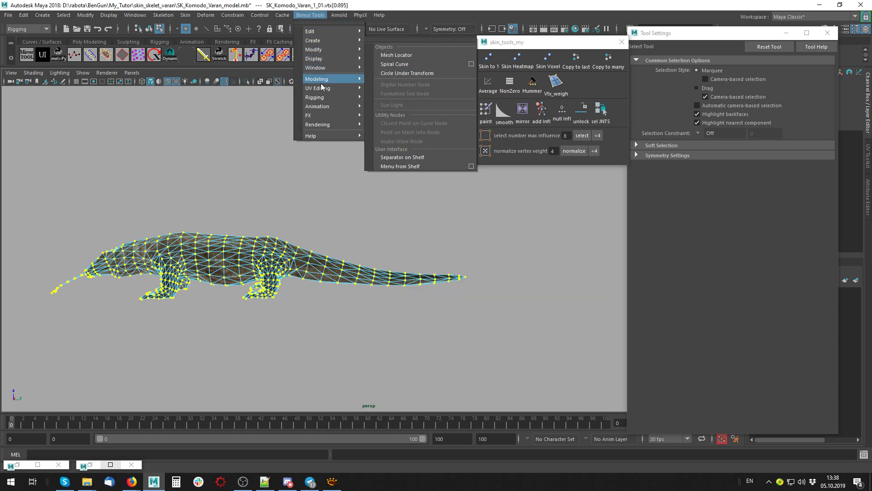
{"action": "mouse_move", "coordinate": [320, 97]}
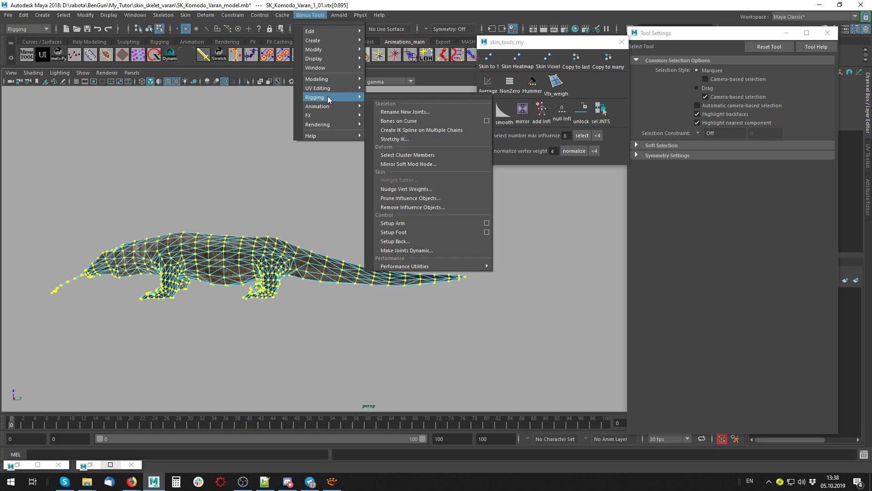
{"action": "left_click", "coordinate": [472, 191]}
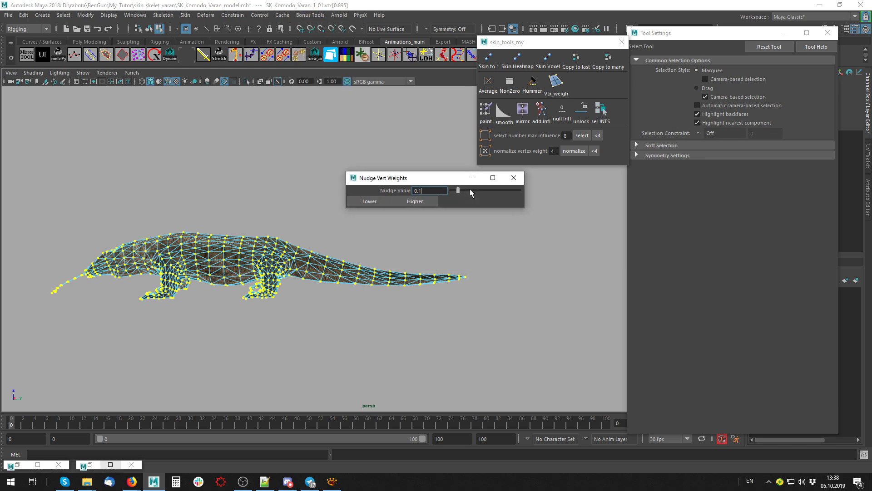
{"action": "left_click", "coordinate": [513, 179]}
{"action": "left_click", "coordinate": [311, 15]}
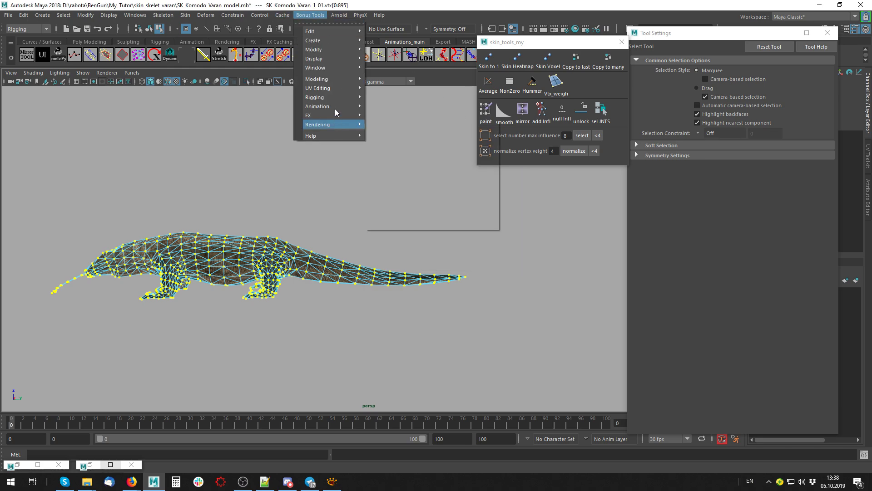
{"action": "mouse_move", "coordinate": [320, 97]}
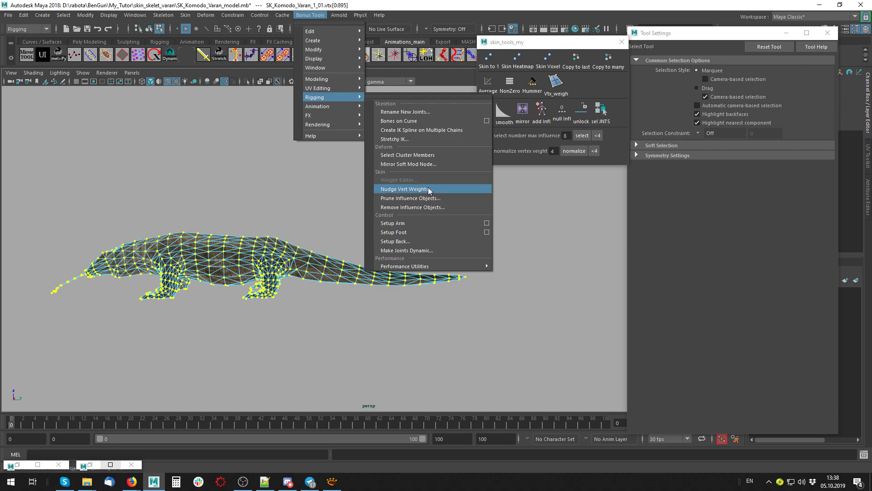
{"action": "left_click", "coordinate": [339, 231]}
- Return to object mode, try the Weight Editor, and reselect the Komodo mesh
{"action": "key", "text": "F8"}
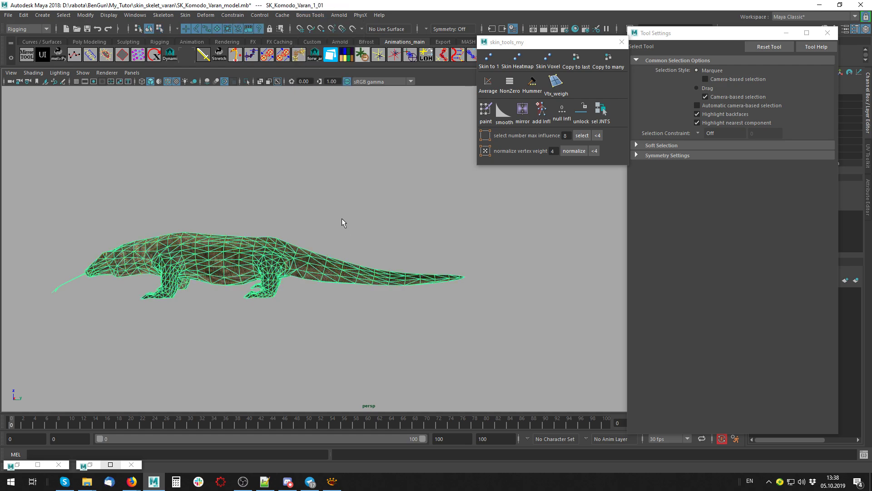
{"action": "left_click", "coordinate": [311, 15]}
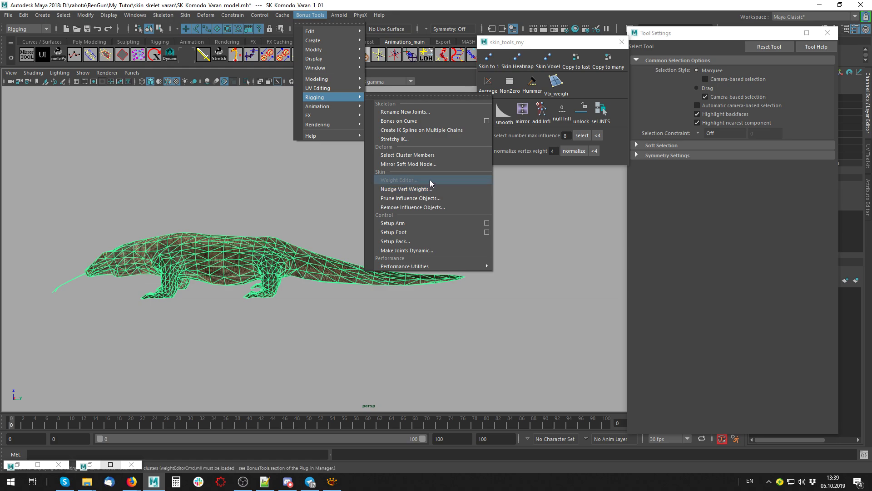
{"action": "left_click", "coordinate": [300, 4]}
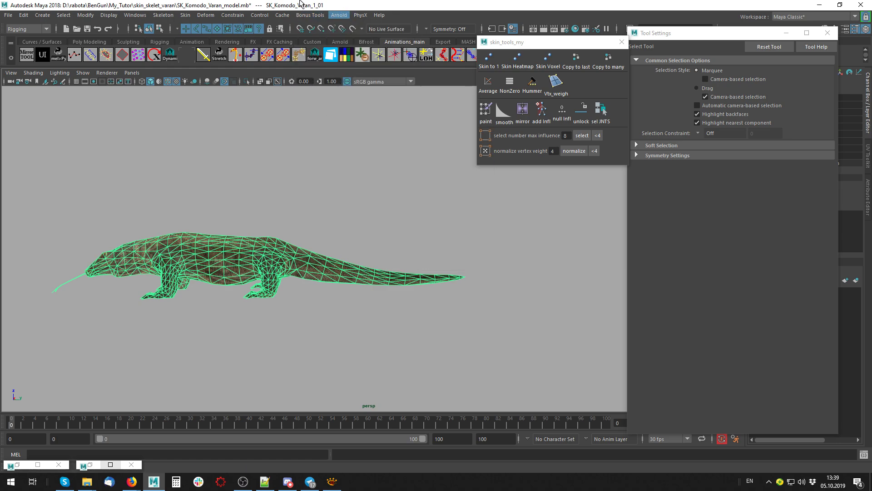
{"action": "left_click", "coordinate": [377, 208]}
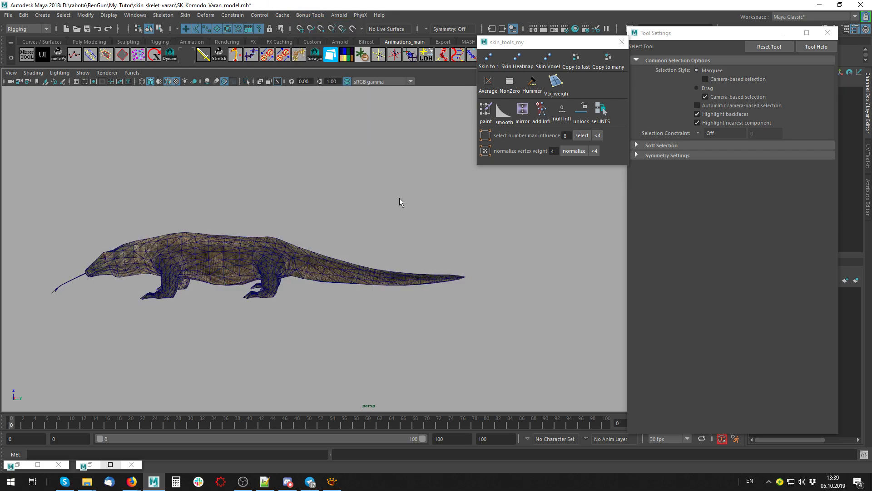
{"action": "left_click", "coordinate": [279, 241]}
- Select all Komodo vertices, inspect them from above and the side, then return to object mode
{"action": "key", "text": "F8"}
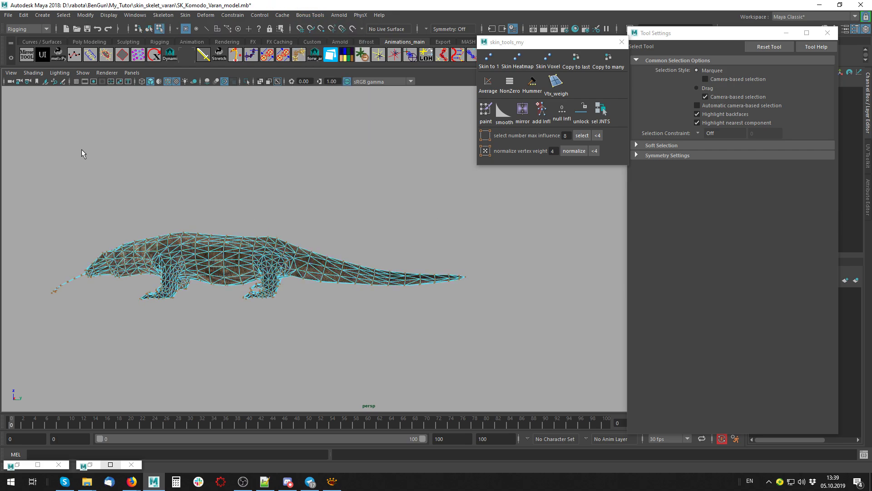
{"action": "left_click_drag", "start_coordinate": [27, 191], "coordinate": [622, 409]}
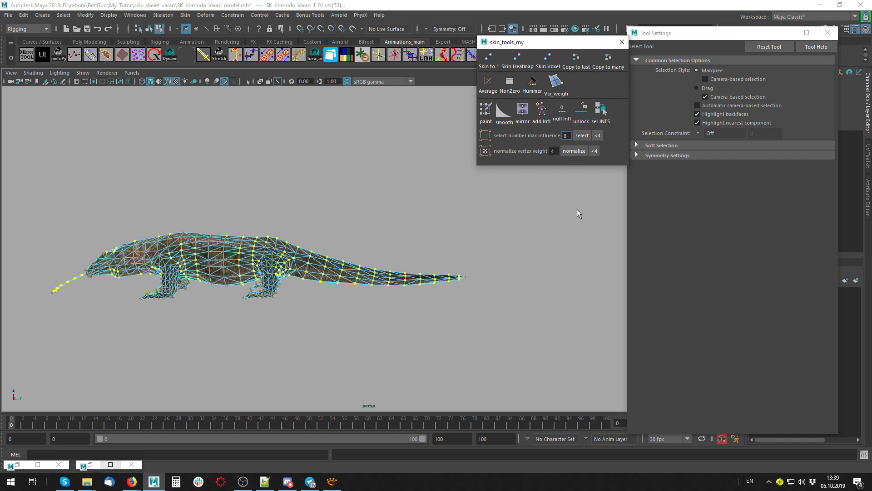
{"action": "mouse_move", "coordinate": [306, 163]}
{"action": "left_mouse_down", "text": "alt"}
{"action": "mouse_move", "coordinate": [367, 205]}
{"action": "mouse_move", "coordinate": [355, 207]}
{"action": "mouse_move", "coordinate": [444, 293]}
{"action": "left_mouse_up", "text": "alt"}
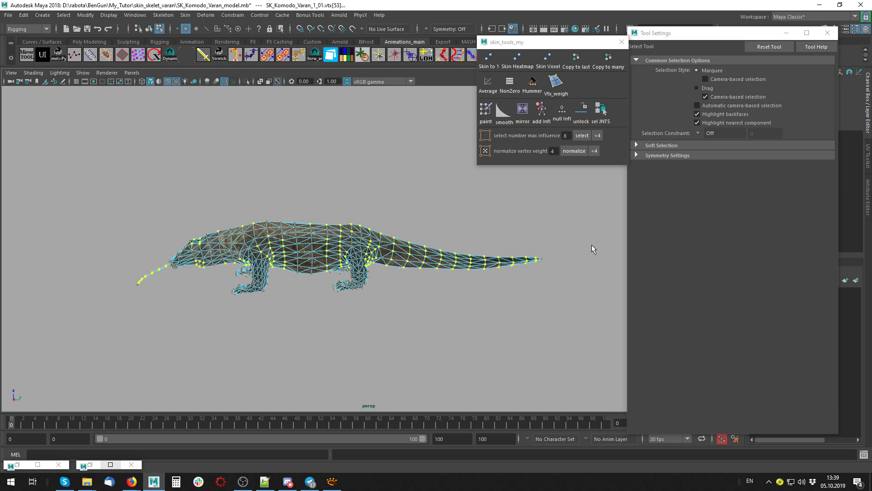
{"action": "left_click_drag", "start_coordinate": [259, 304], "coordinate": [645, 165], "text": "alt"}
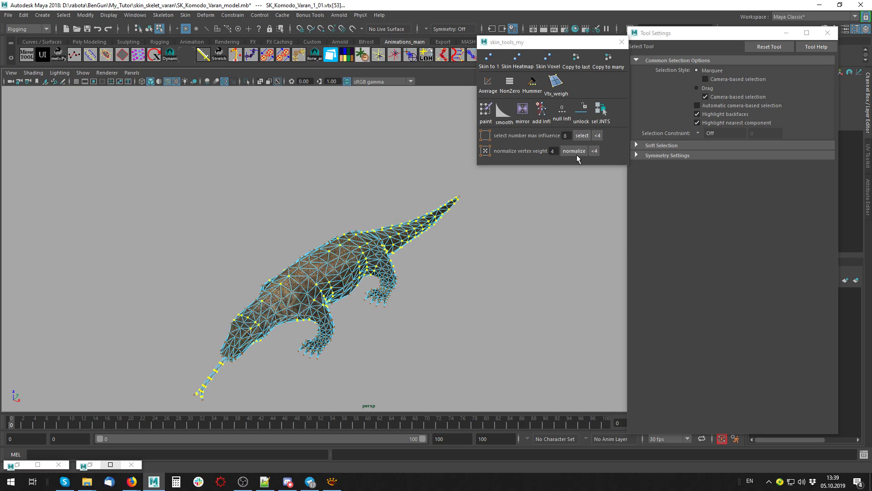
{"action": "left_click_drag", "start_coordinate": [393, 354], "coordinate": [288, 292], "text": "alt"}
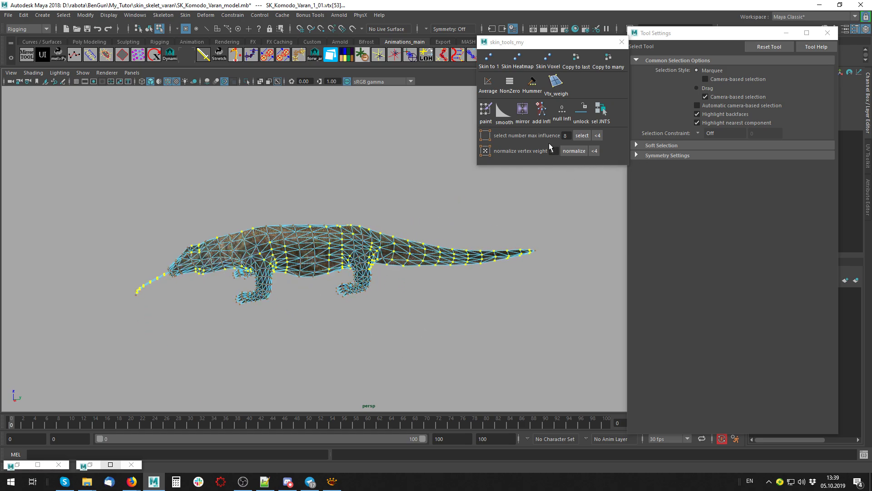
{"action": "mouse_move", "coordinate": [309, 325]}
{"action": "left_mouse_down", "text": "alt"}
{"action": "mouse_move", "coordinate": [228, 287]}
{"action": "mouse_move", "coordinate": [303, 288]}
{"action": "left_mouse_up", "text": "alt"}
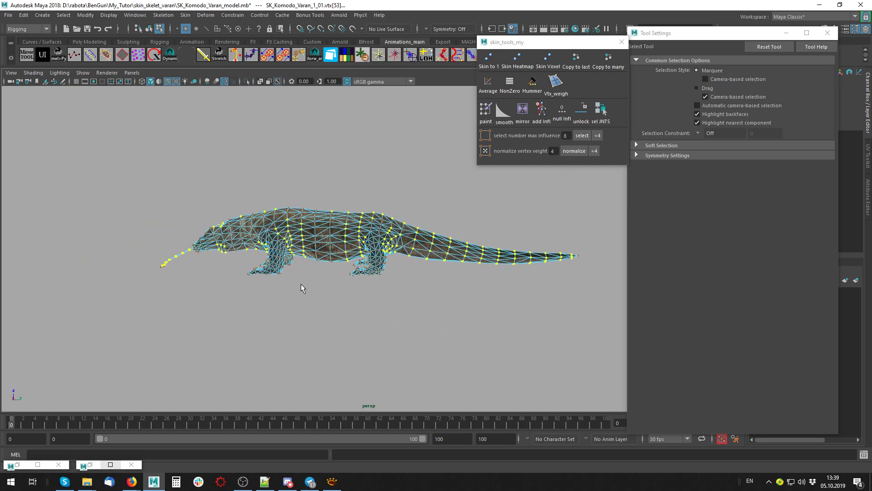
{"action": "key", "text": "F8"}
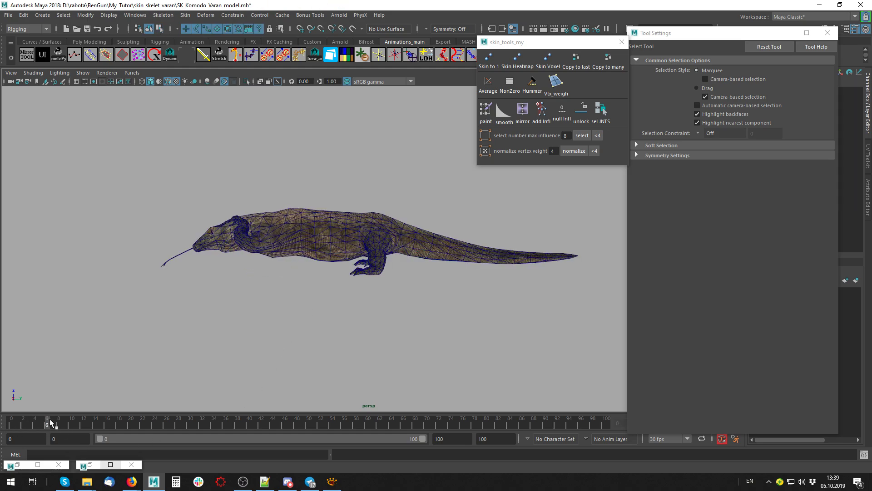
- Orbit the view between front and side angles of the Komodo dragon
{"action": "left_click_drag", "start_coordinate": [408, 286], "coordinate": [333, 291], "text": "alt"}
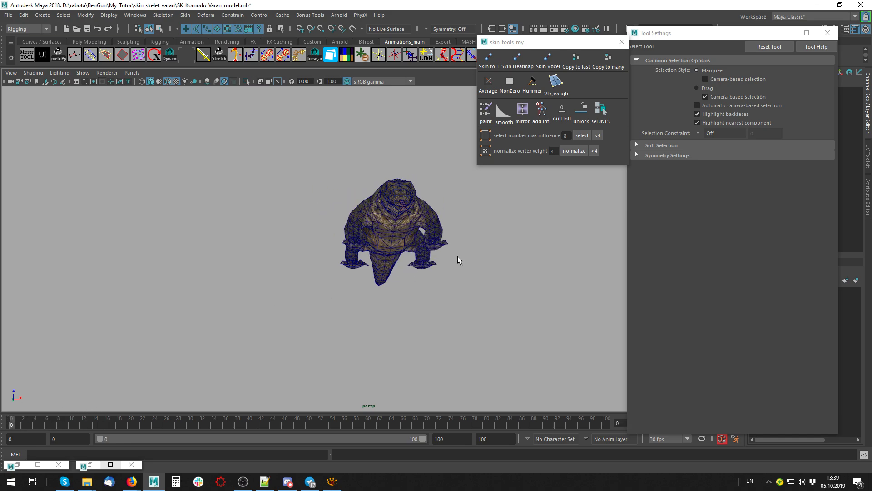
{"action": "left_click_drag", "start_coordinate": [458, 259], "coordinate": [300, 269], "text": "alt"}
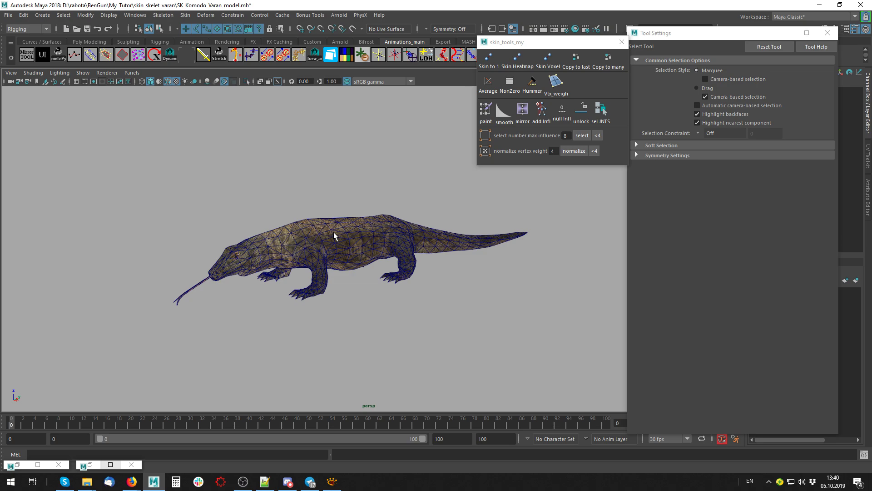
{"action": "mouse_move", "coordinate": [433, 320]}
{"action": "left_mouse_down", "text": "alt"}
{"action": "mouse_move", "coordinate": [391, 302]}
{"action": "mouse_move", "coordinate": [69, 447]}
{"action": "mouse_move", "coordinate": [227, 415]}
{"action": "mouse_move", "coordinate": [369, 417]}
{"action": "left_mouse_up", "text": "alt"}
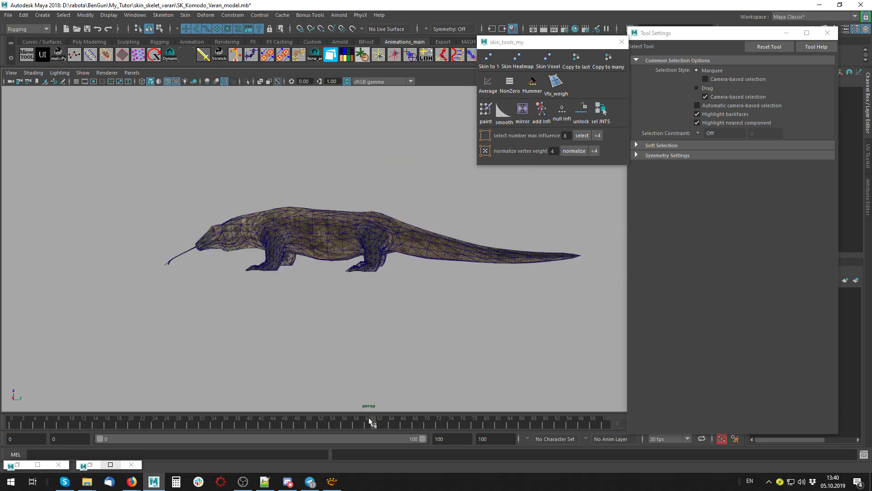
- Switch to wireframe, select the rear leg joint leg_b_R4, and close Tool Settings
{"action": "key", "text": "4"}
{"action": "left_click_drag", "start_coordinate": [377, 330], "coordinate": [367, 304], "text": "alt"}
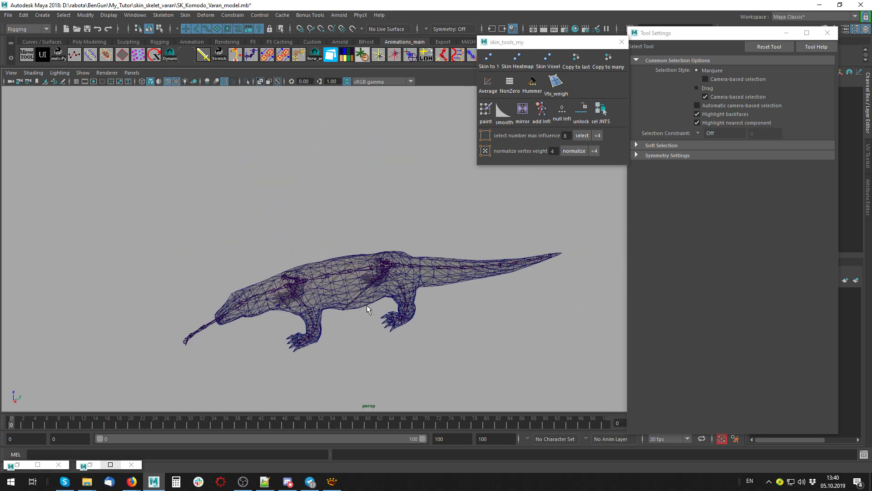
{"action": "left_click", "coordinate": [369, 307]}
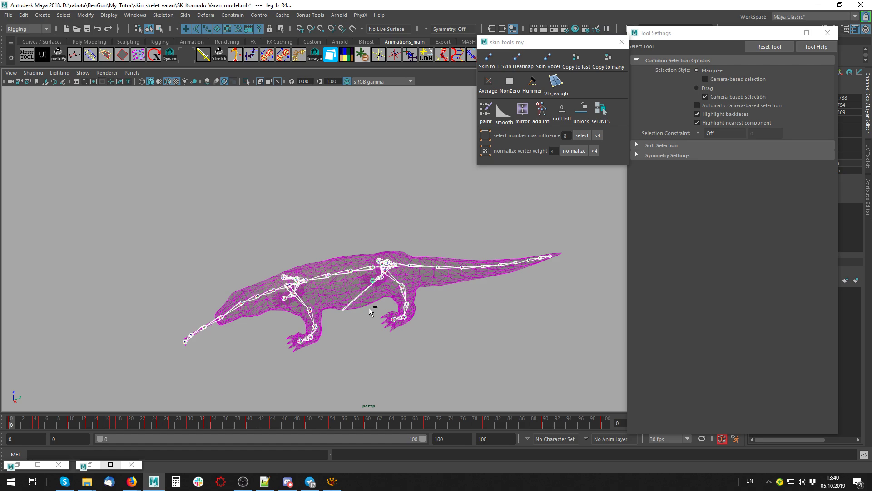
{"action": "key", "text": "ctrl+a"}
{"action": "left_click", "coordinate": [827, 33]}
- Apply Duplicate Values to the leg_b_R4 joint's selected channels in the Channel Box
{"action": "key", "text": "ctrl+a"}
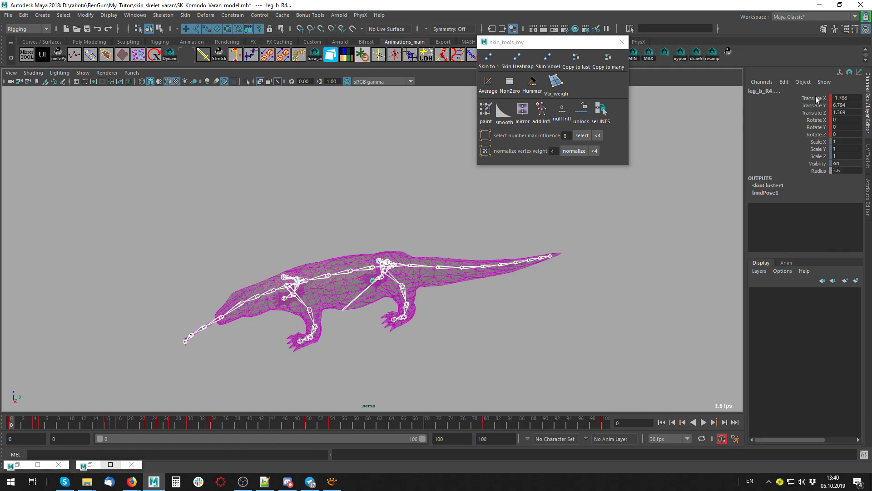
{"action": "right_click", "coordinate": [813, 134]}
{"action": "left_click", "coordinate": [805, 89]}
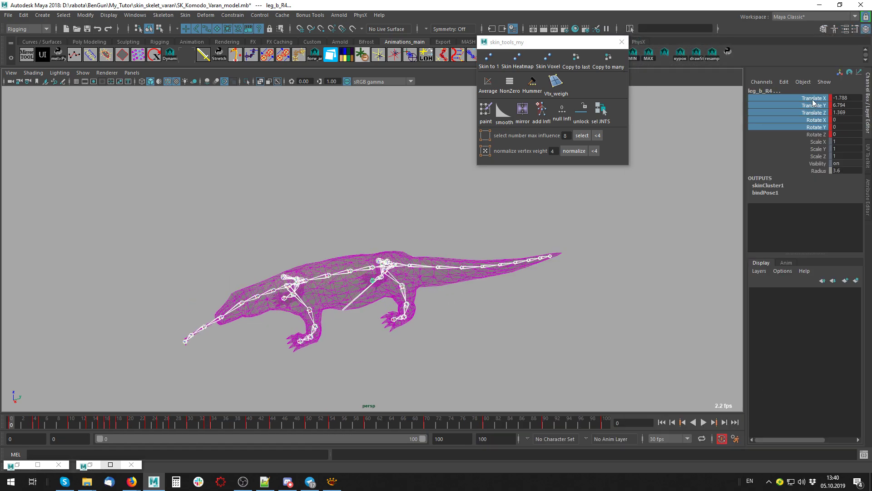
{"action": "right_click", "coordinate": [813, 139]}
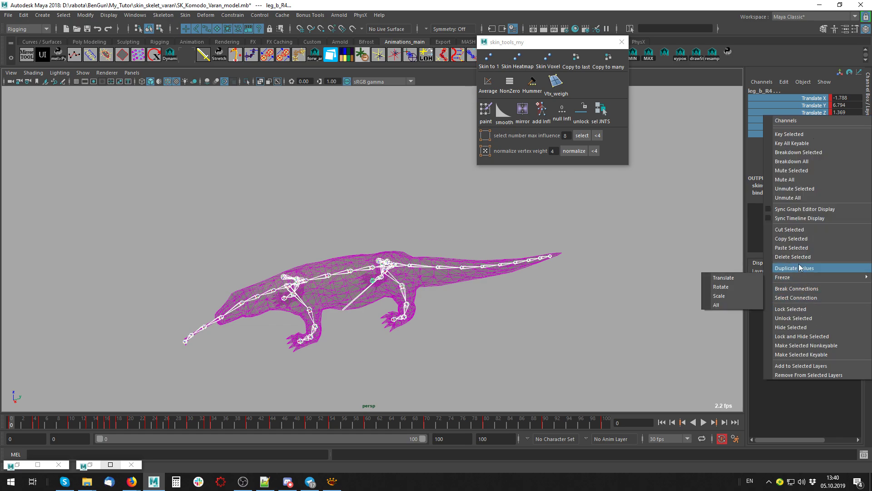
{"action": "left_click", "coordinate": [800, 268]}
- Clear the selection, stop playback at frame 16, and close the skinning tools window
{"action": "left_click", "coordinate": [594, 325]}
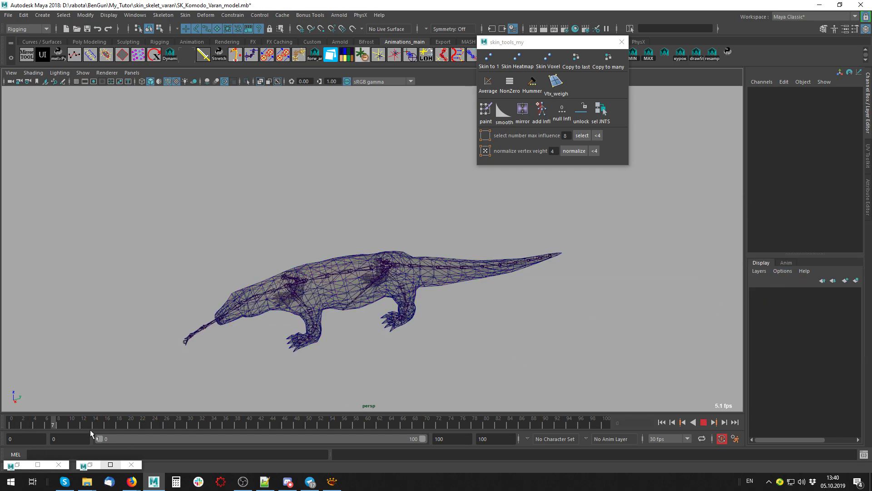
{"action": "key", "text": "Escape"}
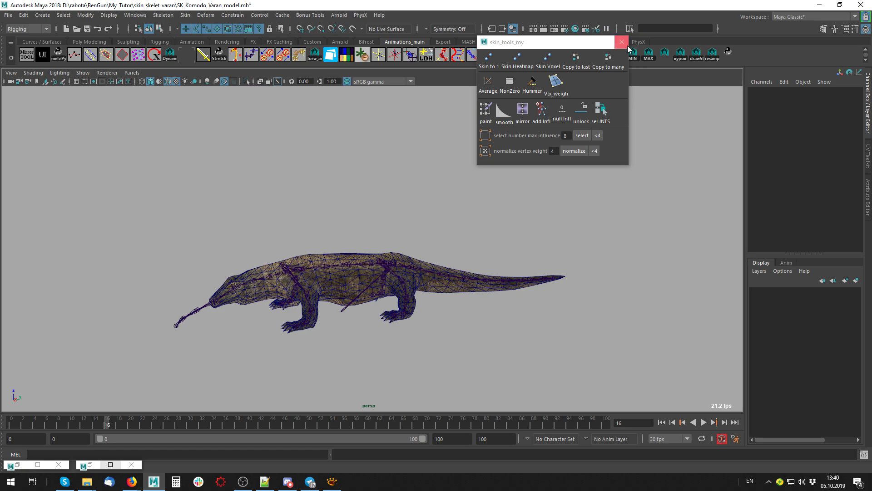
{"action": "left_click", "coordinate": [623, 43]}
- Inspect the skinned Komodo from several angles, then bring up the File menu's recent files
{"action": "mouse_move", "coordinate": [398, 217]}
{"action": "left_mouse_down", "text": "alt"}
{"action": "mouse_move", "coordinate": [477, 219]}
{"action": "mouse_move", "coordinate": [497, 251]}
{"action": "left_mouse_up", "text": "alt"}
{"action": "left_click_drag", "start_coordinate": [537, 206], "coordinate": [435, 227], "text": "alt"}
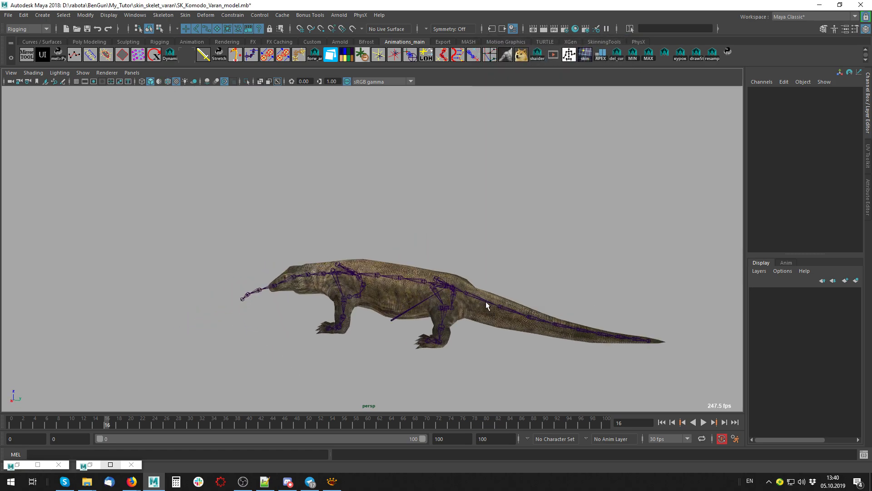
{"action": "left_click_drag", "start_coordinate": [371, 371], "coordinate": [515, 344], "text": "alt"}
{"action": "right_click_drag", "start_coordinate": [507, 345], "coordinate": [574, 342], "text": "alt"}
{"action": "left_click_drag", "start_coordinate": [575, 338], "coordinate": [579, 358], "text": "alt"}
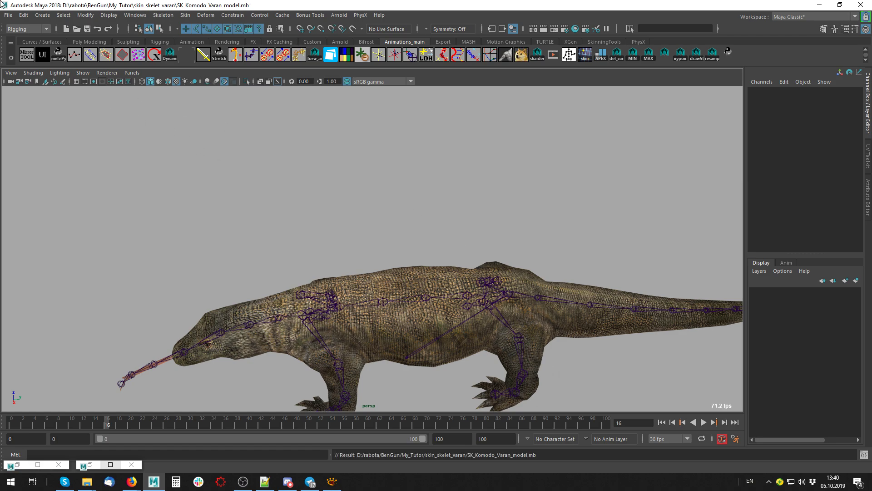
{"action": "left_click", "coordinate": [9, 15]}
{"action": "mouse_move", "coordinate": [31, 320]}
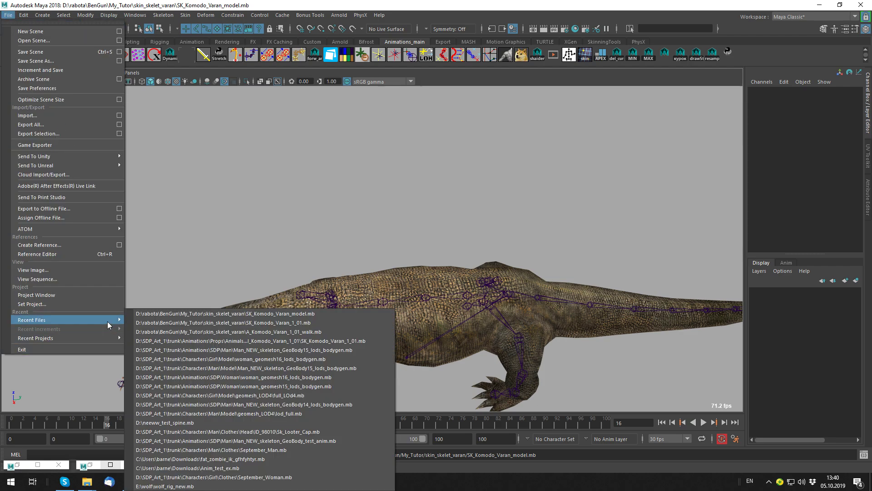
- Open A_Komodo_Varan_1_01_walk.mb, view it from above-front, and play the walk animation
{"action": "left_click", "coordinate": [310, 331]}
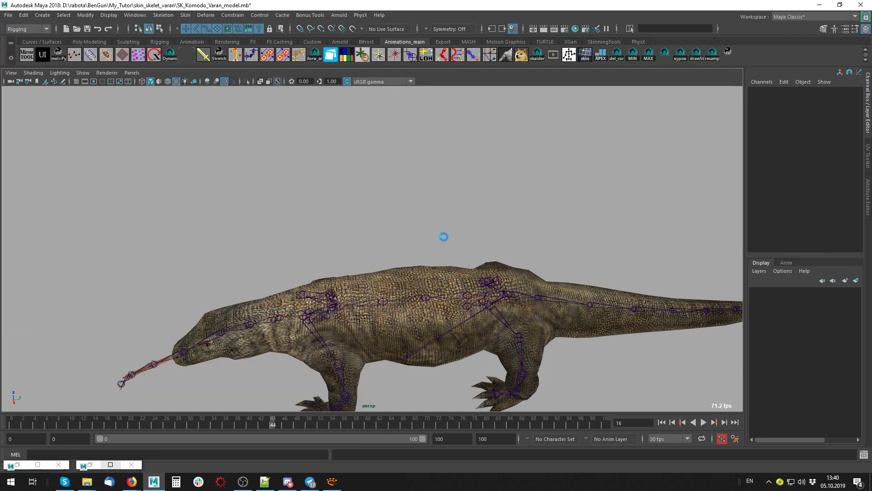
{"action": "left_click", "coordinate": [416, 168]}
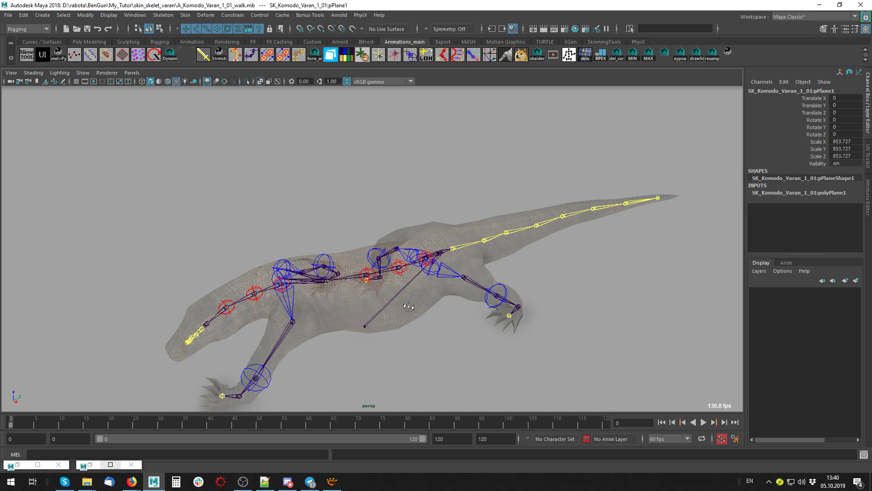
{"action": "mouse_move", "coordinate": [409, 307]}
{"action": "left_mouse_down", "text": "alt"}
{"action": "mouse_move", "coordinate": [432, 293]}
{"action": "mouse_move", "coordinate": [422, 276]}
{"action": "left_mouse_up", "text": "alt"}
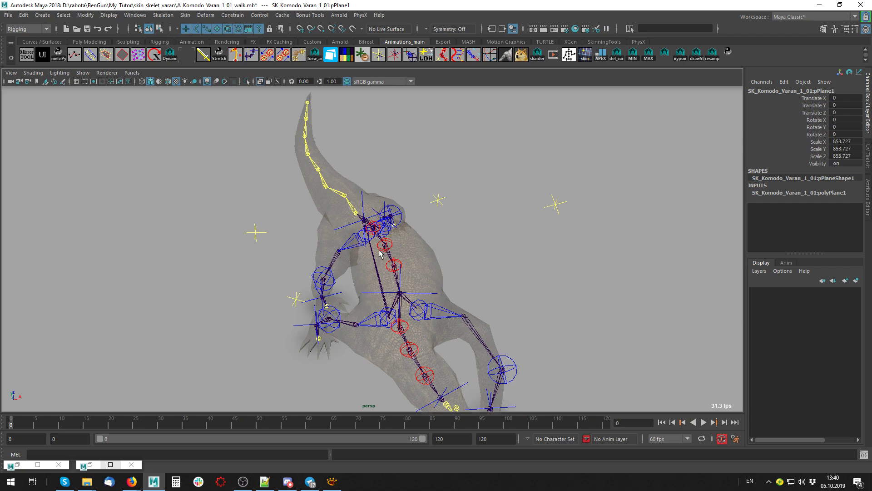
{"action": "mouse_move", "coordinate": [526, 304]}
{"action": "left_mouse_down", "text": "alt"}
{"action": "mouse_move", "coordinate": [411, 276]}
{"action": "mouse_move", "coordinate": [657, 117]}
{"action": "left_mouse_up", "text": "alt"}
{"action": "left_click", "coordinate": [657, 117]}
{"action": "key", "text": "alt+v"}
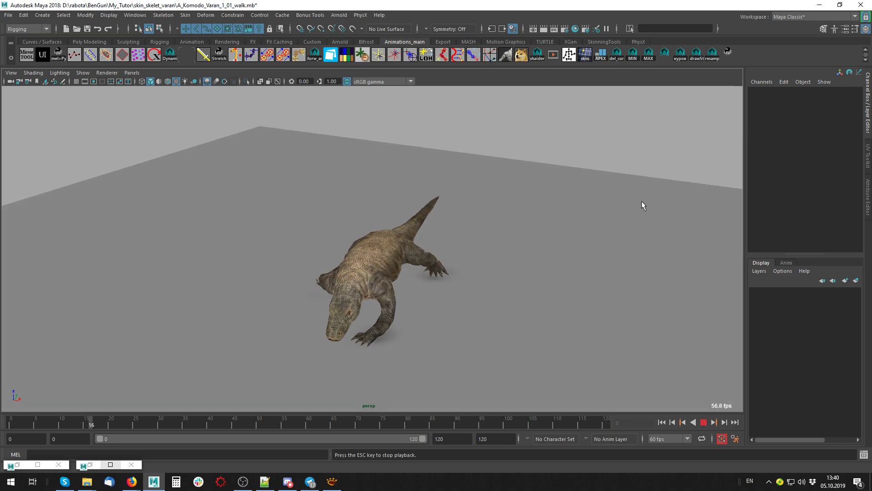
{"action": "mouse_move", "coordinate": [641, 201]}
{"action": "left_mouse_down", "text": "alt"}
{"action": "mouse_move", "coordinate": [571, 230]}
{"action": "mouse_move", "coordinate": [598, 245]}
{"action": "mouse_move", "coordinate": [575, 238]}
{"action": "mouse_move", "coordinate": [618, 236]}
{"action": "mouse_move", "coordinate": [629, 224]}
{"action": "mouse_move", "coordinate": [584, 240]}
{"action": "mouse_move", "coordinate": [511, 236]}
{"action": "mouse_move", "coordinate": [551, 236]}
{"action": "mouse_move", "coordinate": [334, 209]}
{"action": "mouse_move", "coordinate": [459, 191]}
{"action": "mouse_move", "coordinate": [584, 270]}
{"action": "left_mouse_up", "text": "alt"}
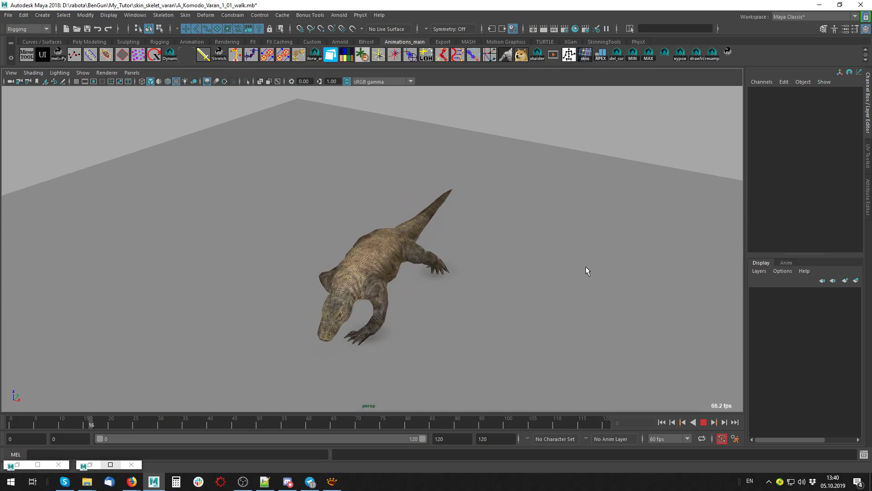
{"action": "mouse_move", "coordinate": [423, 296]}
{"action": "left_mouse_down", "text": "alt"}
{"action": "mouse_move", "coordinate": [358, 304]}
{"action": "mouse_move", "coordinate": [327, 324]}
{"action": "mouse_move", "coordinate": [487, 335]}
{"action": "mouse_move", "coordinate": [318, 327]}
{"action": "mouse_move", "coordinate": [486, 305]}
{"action": "mouse_move", "coordinate": [443, 300]}
{"action": "left_mouse_up", "text": "alt"}
{"action": "scroll", "coordinate": [358, 305], "scroll_direction": "up", "scroll_amount": 5}
{"action": "left_click", "coordinate": [327, 318]}
{"action": "key", "text": "Escape"}
{"action": "left_click", "coordinate": [604, 113]}
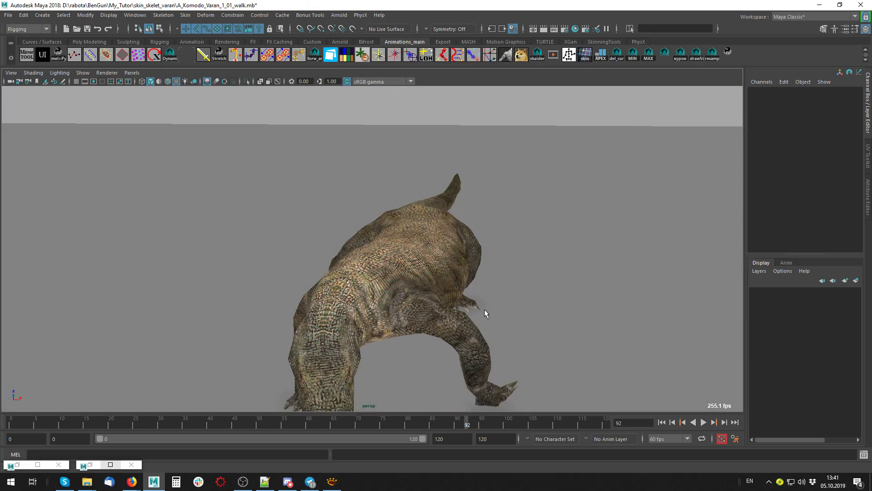
{"action": "key", "text": "alt+v"}
{"action": "mouse_move", "coordinate": [485, 309]}
{"action": "left_mouse_down", "text": "alt"}
{"action": "mouse_move", "coordinate": [253, 276]}
{"action": "mouse_move", "coordinate": [357, 302]}
{"action": "mouse_move", "coordinate": [303, 298]}
{"action": "left_mouse_up", "text": "alt"}
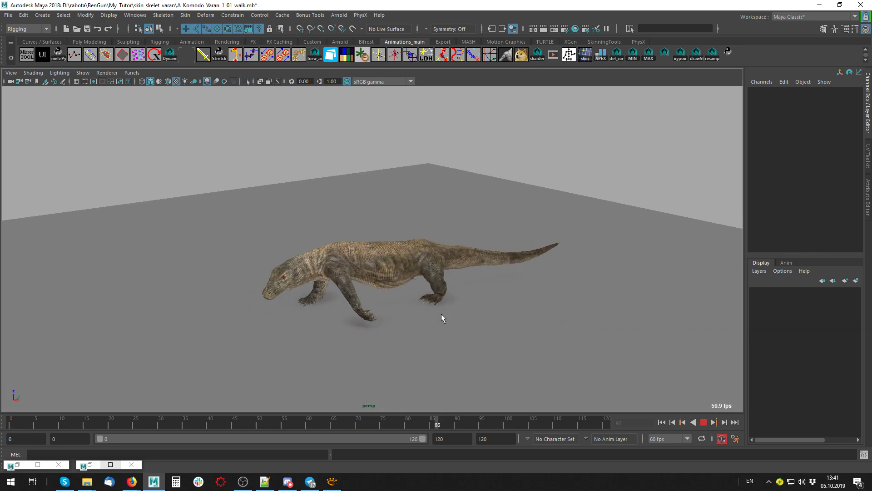
{"action": "mouse_move", "coordinate": [441, 314]}
{"action": "left_mouse_down", "text": "alt"}
{"action": "mouse_move", "coordinate": [511, 312]}
{"action": "mouse_move", "coordinate": [551, 295]}
{"action": "mouse_move", "coordinate": [574, 306]}
{"action": "mouse_move", "coordinate": [429, 312]}
{"action": "mouse_move", "coordinate": [520, 287]}
{"action": "mouse_move", "coordinate": [531, 292]}
{"action": "mouse_move", "coordinate": [538, 315]}
{"action": "mouse_move", "coordinate": [593, 310]}
{"action": "left_mouse_up", "text": "alt"}
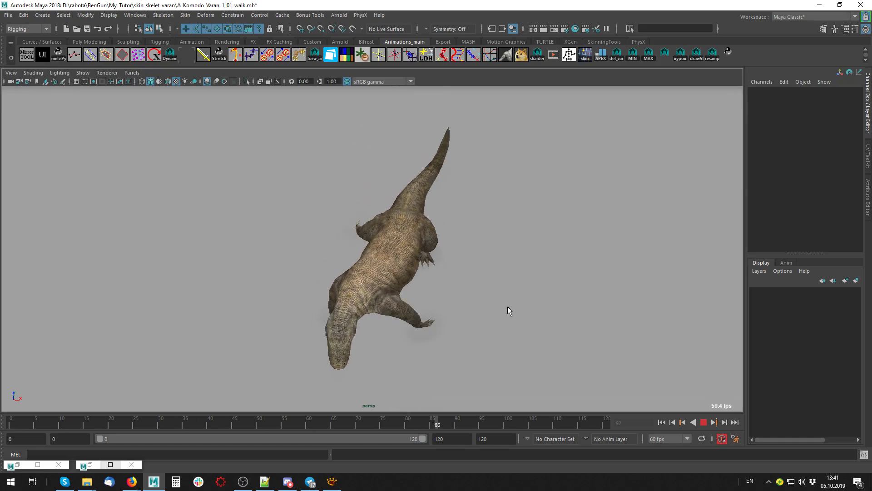
{"action": "mouse_move", "coordinate": [508, 307]}
{"action": "left_mouse_down", "text": "alt"}
{"action": "mouse_move", "coordinate": [491, 287]}
{"action": "mouse_move", "coordinate": [369, 275]}
{"action": "mouse_move", "coordinate": [472, 276]}
{"action": "mouse_move", "coordinate": [342, 273]}
{"action": "mouse_move", "coordinate": [510, 274]}
{"action": "mouse_move", "coordinate": [503, 274]}
{"action": "left_mouse_up", "text": "alt"}
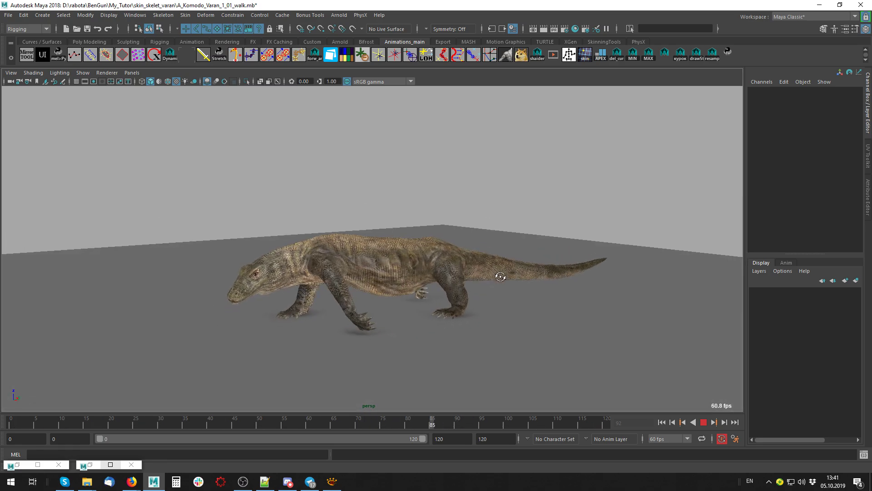
{"action": "right_click_drag", "start_coordinate": [502, 274], "coordinate": [455, 291], "text": "alt"}
{"action": "left_click_drag", "start_coordinate": [455, 290], "coordinate": [405, 289], "text": "alt"}
{"action": "right_click_drag", "start_coordinate": [405, 289], "coordinate": [395, 279], "text": "alt"}
{"action": "mouse_move", "coordinate": [395, 280]}
{"action": "left_mouse_down", "text": "alt"}
{"action": "mouse_move", "coordinate": [390, 272]}
{"action": "mouse_move", "coordinate": [525, 336]}
{"action": "mouse_move", "coordinate": [588, 318]}
{"action": "mouse_move", "coordinate": [553, 347]}
{"action": "mouse_move", "coordinate": [670, 337]}
{"action": "mouse_move", "coordinate": [491, 339]}
{"action": "mouse_move", "coordinate": [500, 308]}
{"action": "mouse_move", "coordinate": [520, 320]}
{"action": "mouse_move", "coordinate": [448, 321]}
{"action": "left_mouse_up", "text": "alt"}
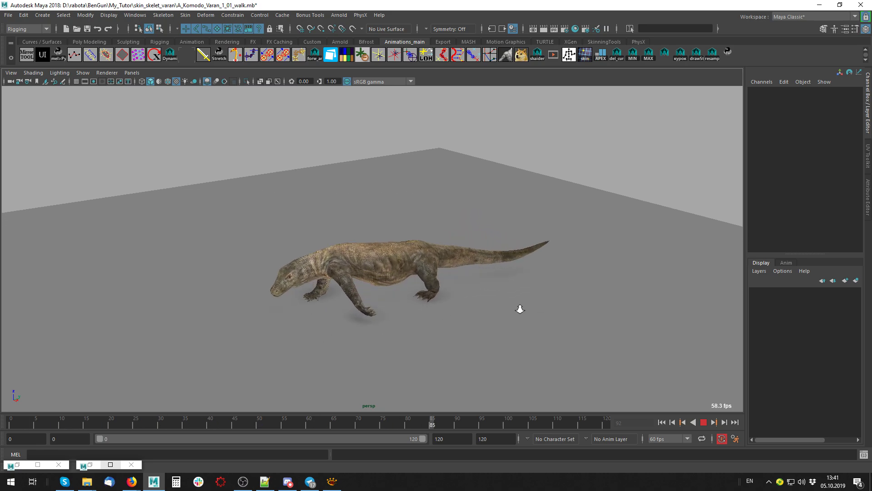
{"action": "scroll", "coordinate": [520, 306], "scroll_direction": "up", "scroll_amount": 3}
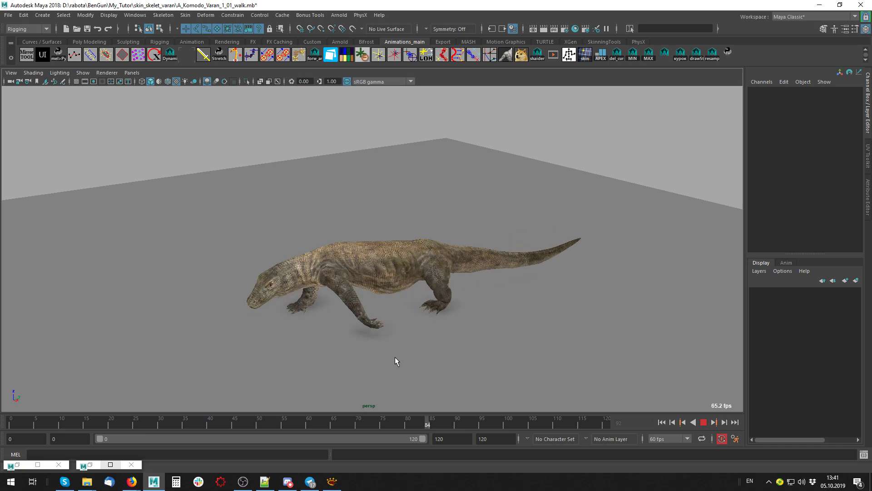
{"action": "mouse_move", "coordinate": [395, 356]}
{"action": "left_mouse_down", "text": "alt"}
{"action": "mouse_move", "coordinate": [458, 348]}
{"action": "mouse_move", "coordinate": [409, 329]}
{"action": "mouse_move", "coordinate": [396, 268]}
{"action": "mouse_move", "coordinate": [452, 315]}
{"action": "left_mouse_up", "text": "alt"}
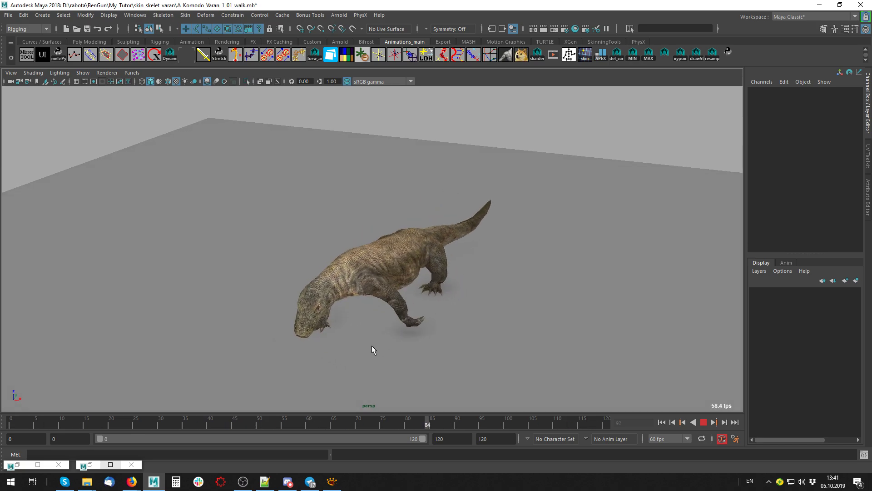
{"action": "left_click_drag", "start_coordinate": [488, 340], "coordinate": [426, 330], "text": "alt"}
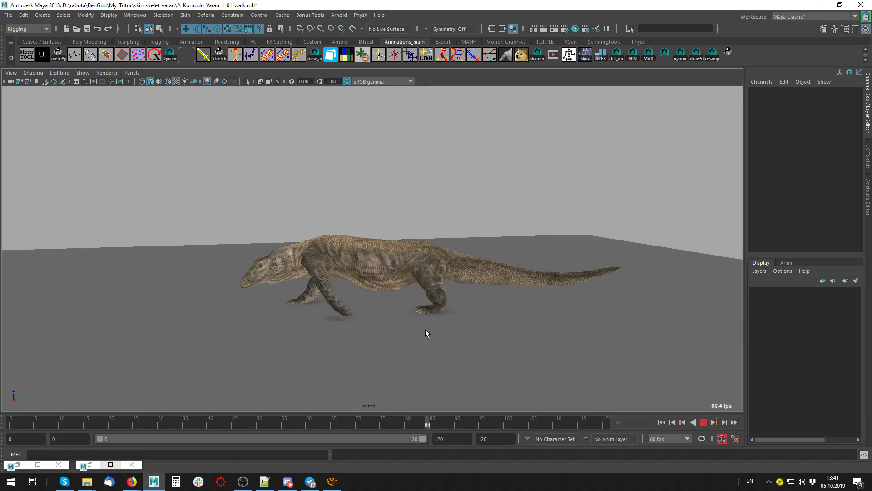
{"action": "mouse_move", "coordinate": [430, 333]}
{"action": "left_mouse_down", "text": "alt"}
{"action": "mouse_move", "coordinate": [473, 356]}
{"action": "mouse_move", "coordinate": [533, 350]}
{"action": "mouse_move", "coordinate": [457, 346]}
{"action": "mouse_move", "coordinate": [485, 357]}
{"action": "left_mouse_up", "text": "alt"}
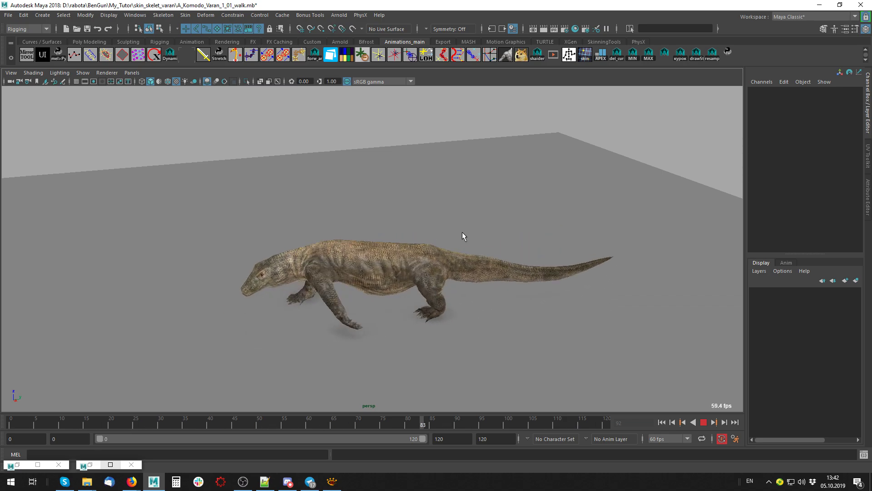
{"action": "left_click_drag", "start_coordinate": [319, 219], "coordinate": [412, 212], "text": "alt"}
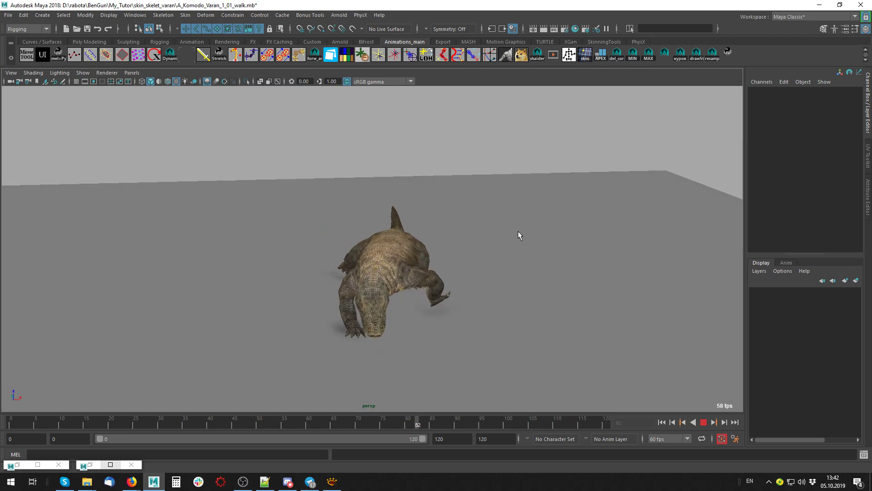
{"action": "left_click_drag", "start_coordinate": [506, 239], "coordinate": [426, 231], "text": "alt"}
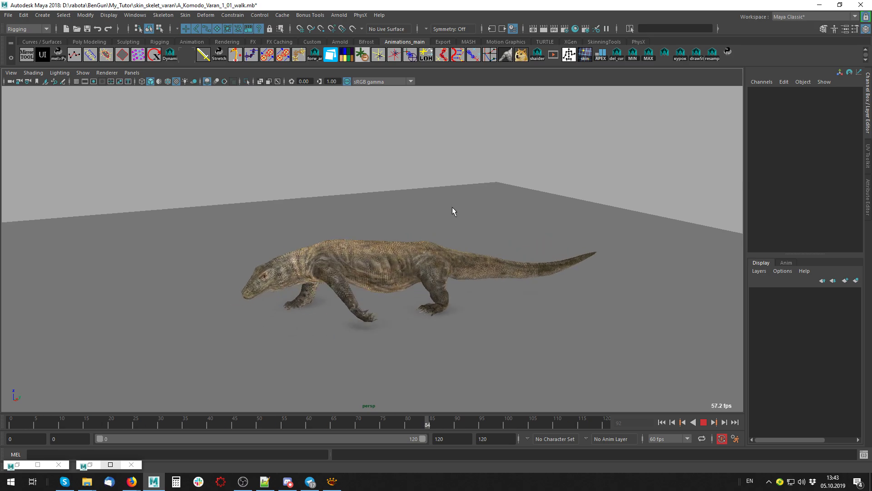
{"action": "mouse_move", "coordinate": [446, 230]}
{"action": "left_mouse_down", "text": "alt"}
{"action": "mouse_move", "coordinate": [539, 235]}
{"action": "mouse_move", "coordinate": [506, 237]}
{"action": "left_mouse_up", "text": "alt"}
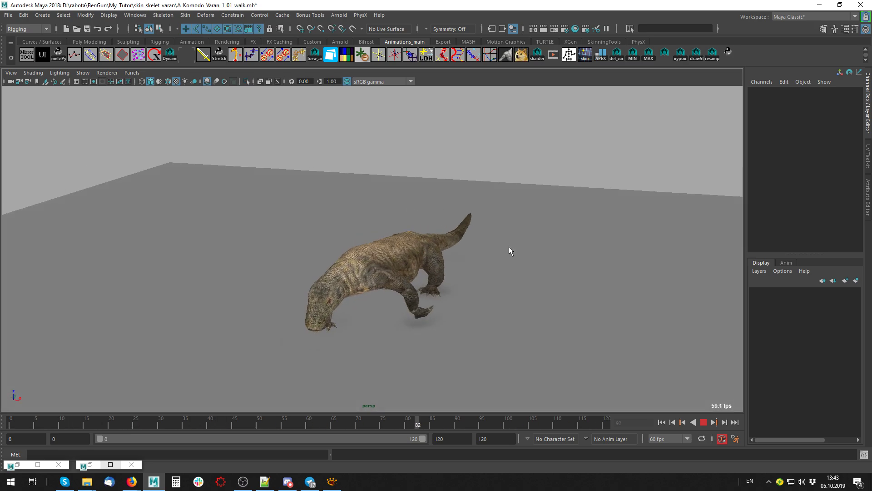